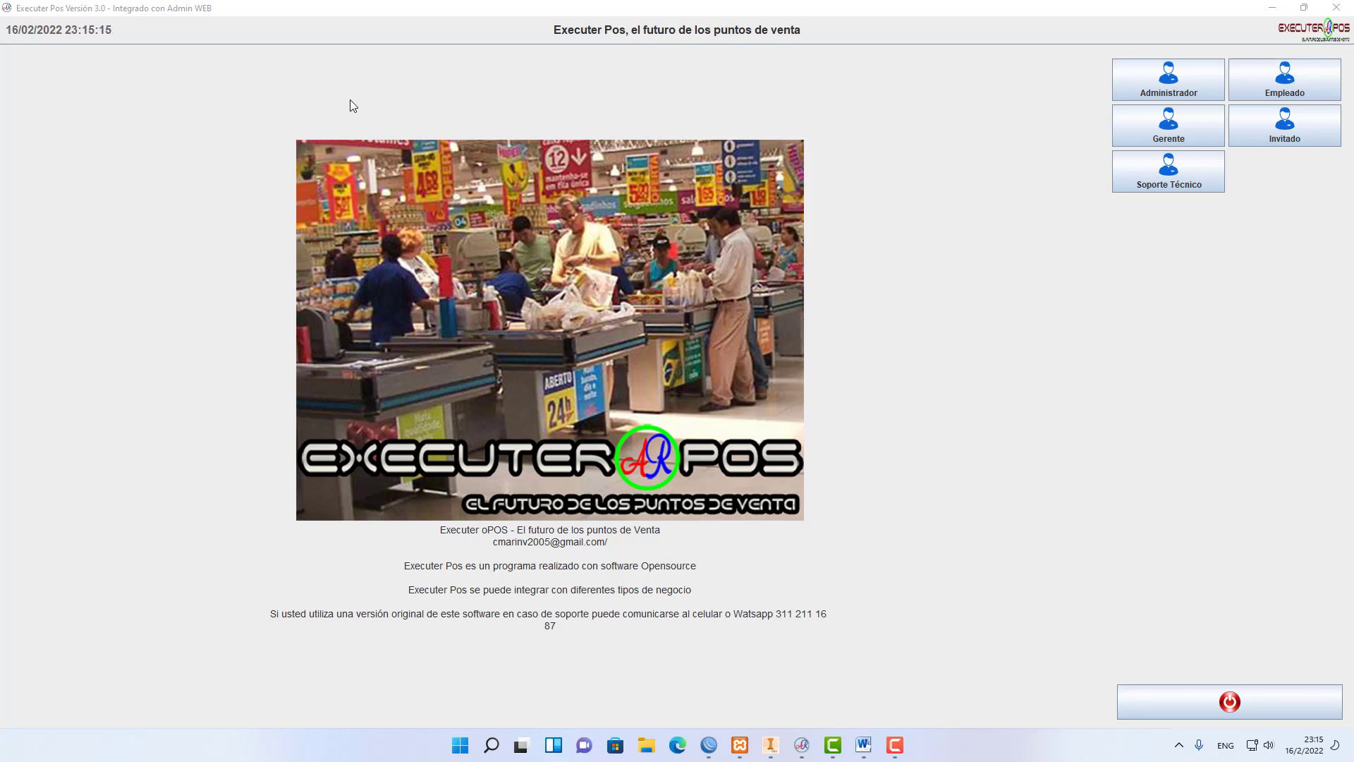
# - Enter as Administrador, list the registered customers and assign the listed customer to the current sale
pyautogui.click(1172, 87)
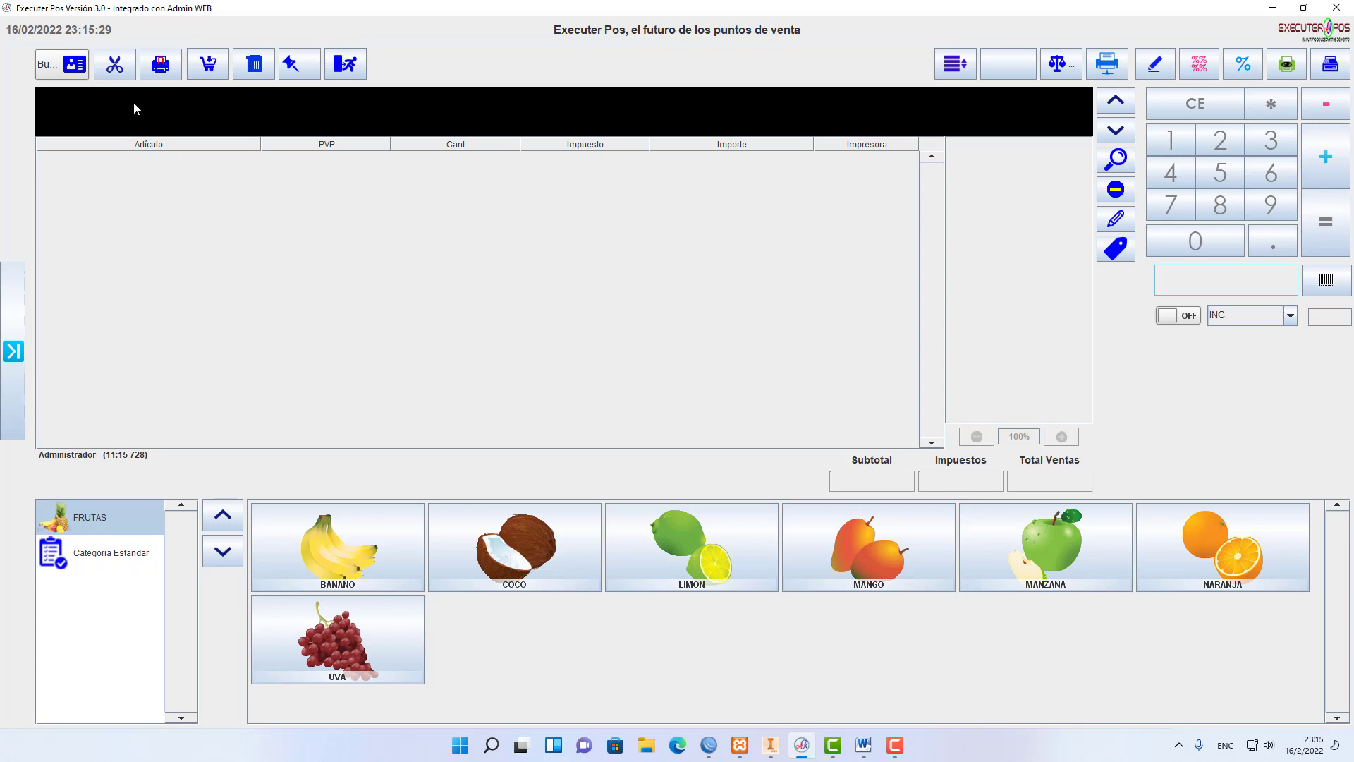
pyautogui.click(64, 74)
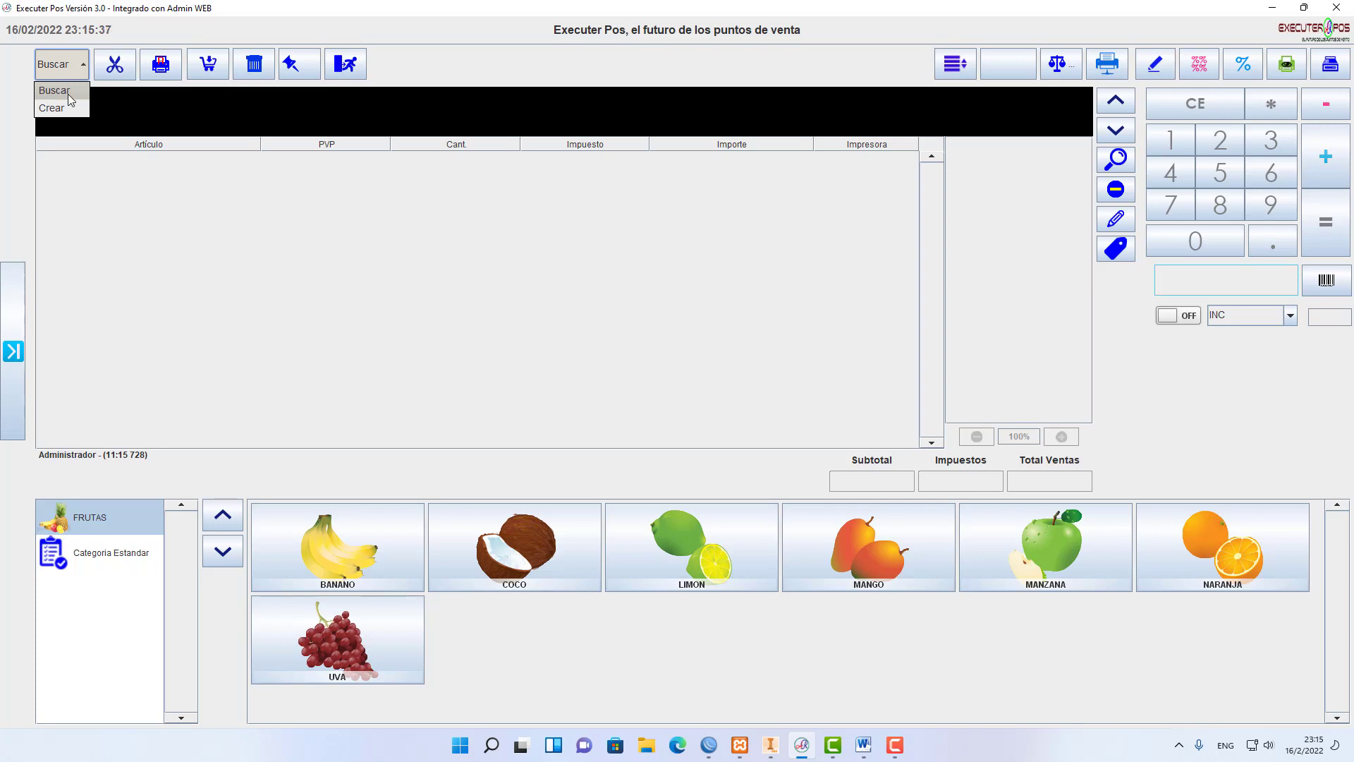
pyautogui.click(68, 94)
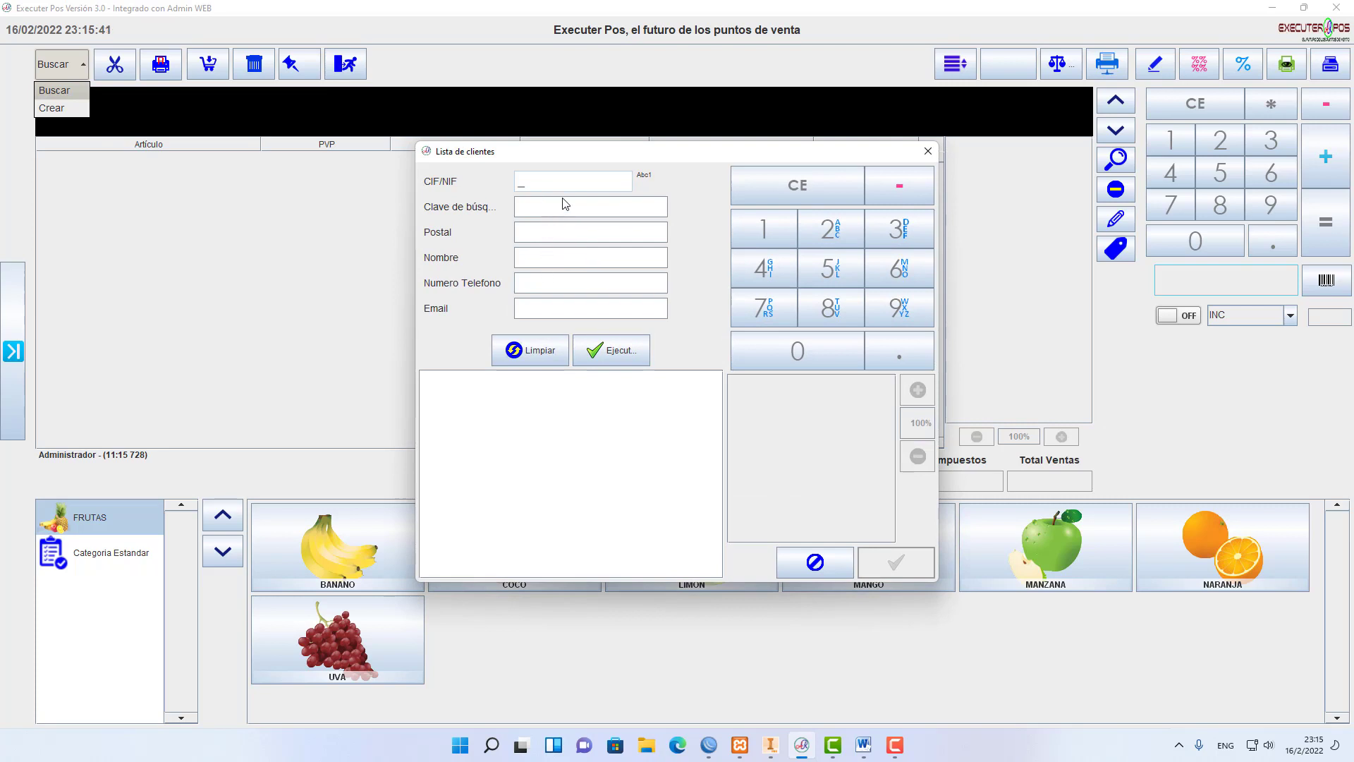
pyautogui.click(626, 356)
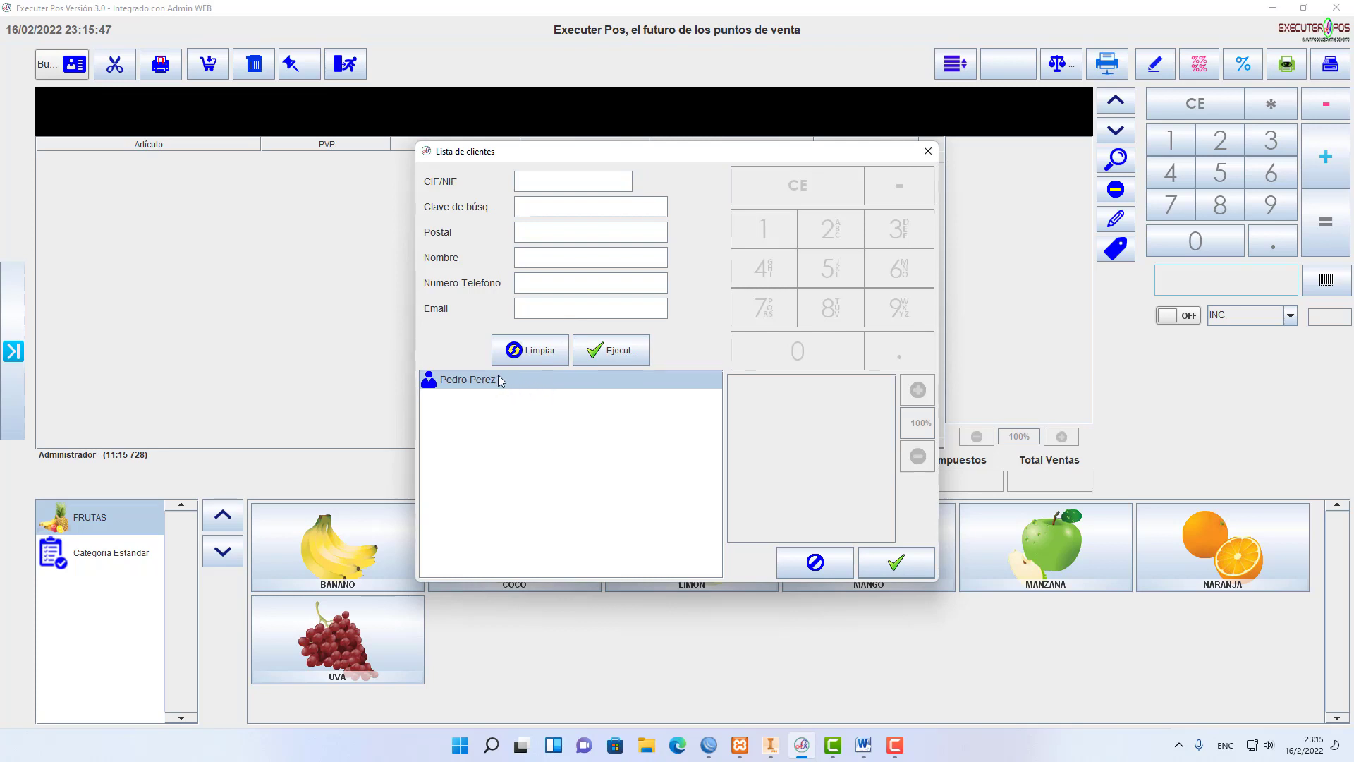
pyautogui.click(896, 562)
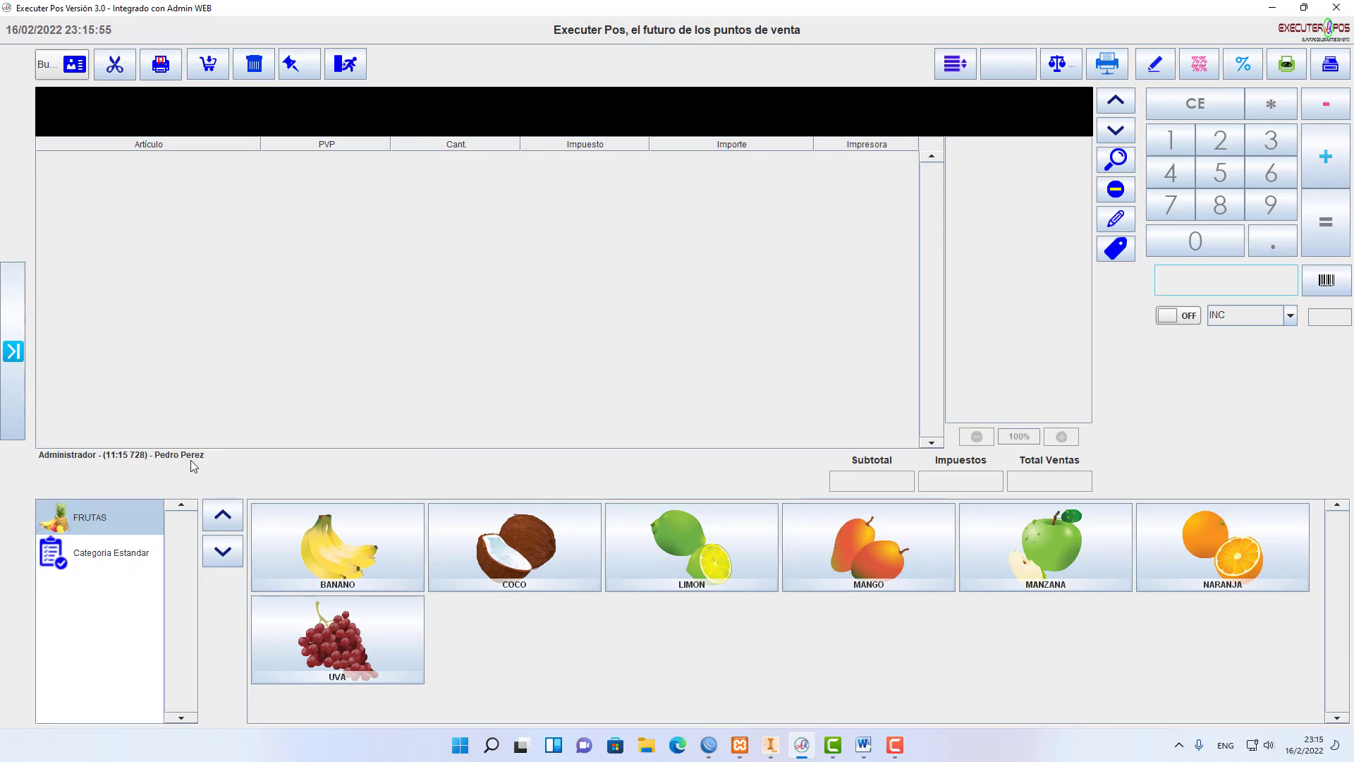
# - Add BANANO, COCO and LIMON to the sale and charge it to the customer's account with the Crédito payment method
pyautogui.click(358, 536)
pyautogui.click(493, 548)
pyautogui.click(653, 555)
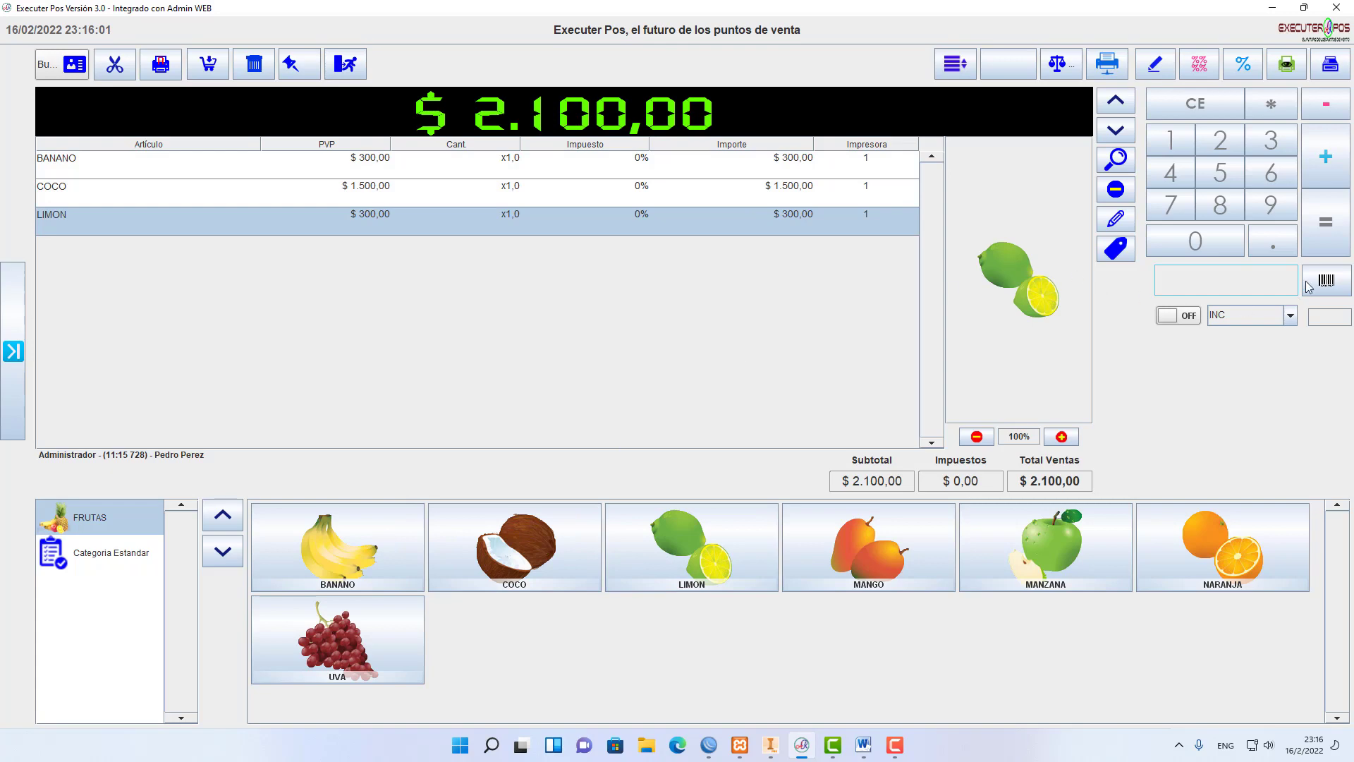
pyautogui.click(1333, 237)
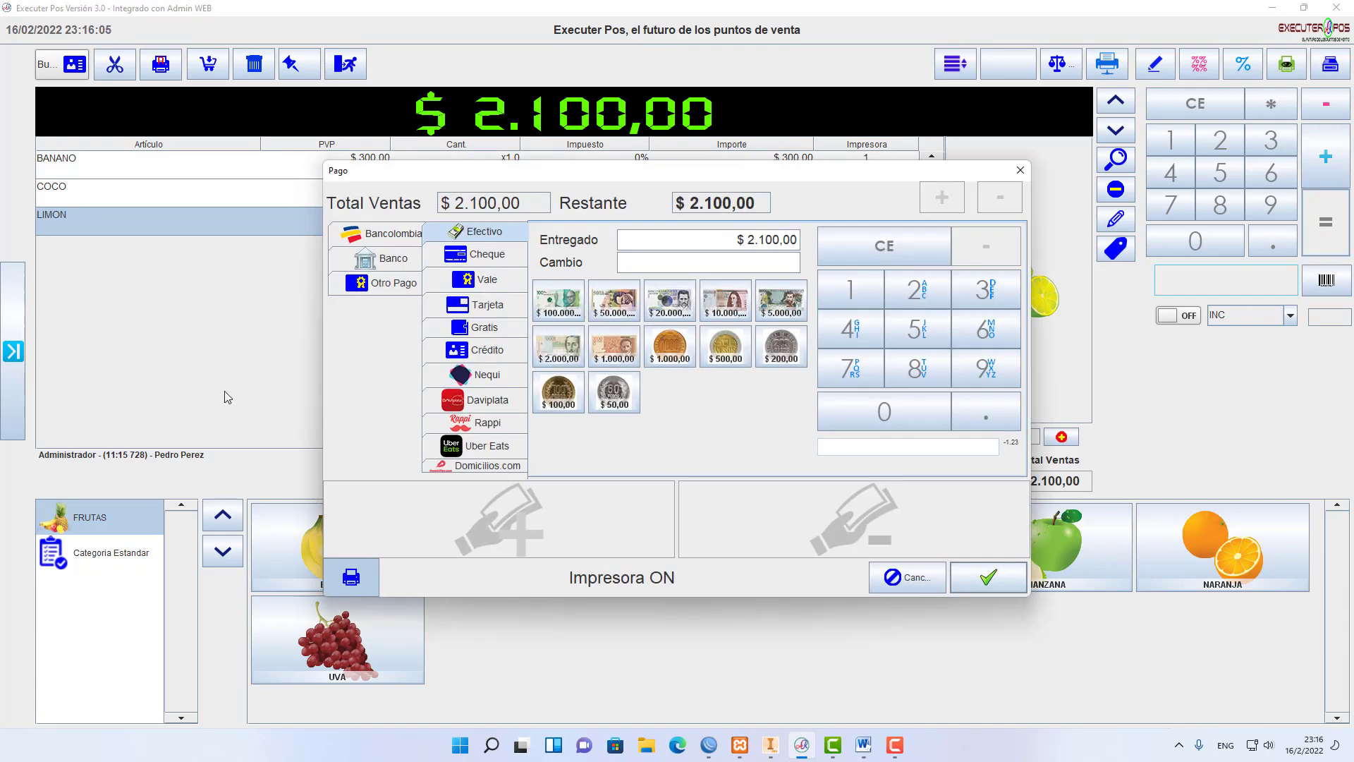
pyautogui.click(502, 356)
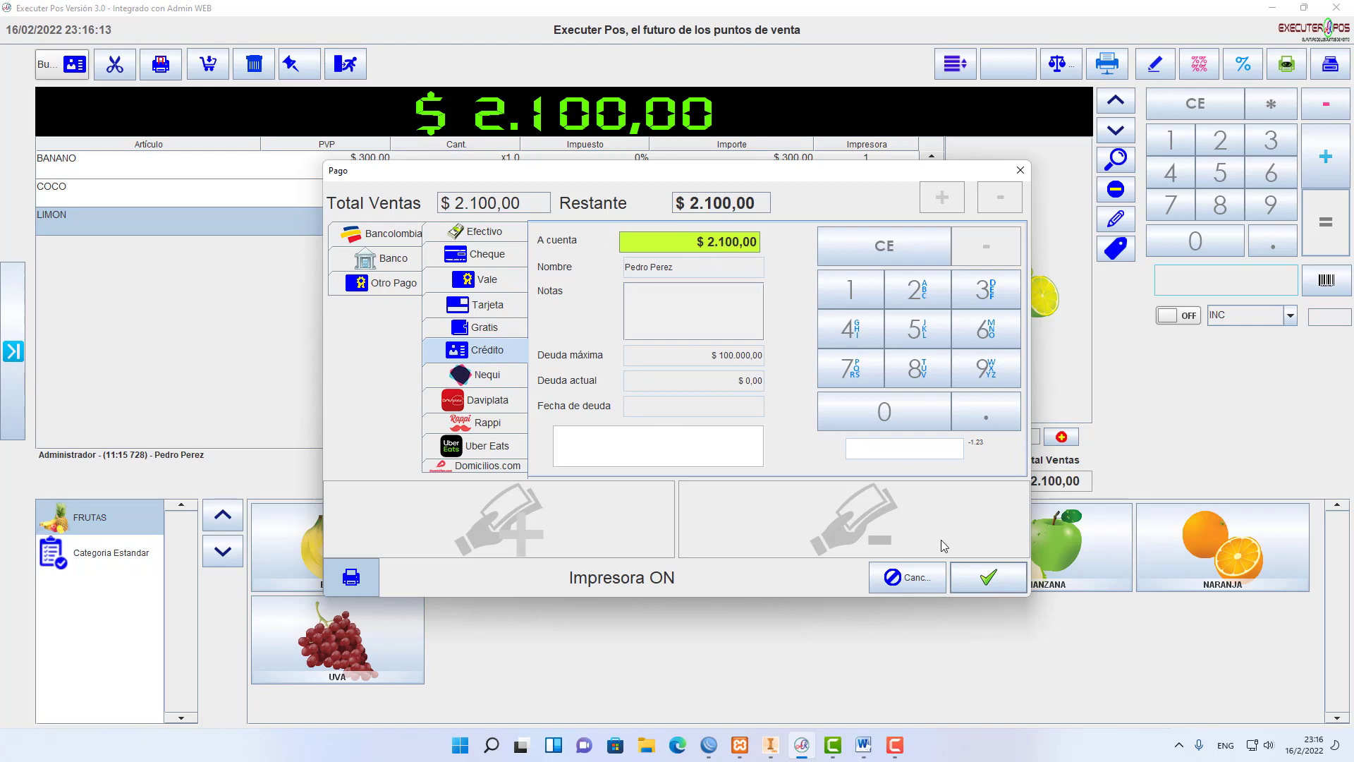
pyautogui.click(990, 580)
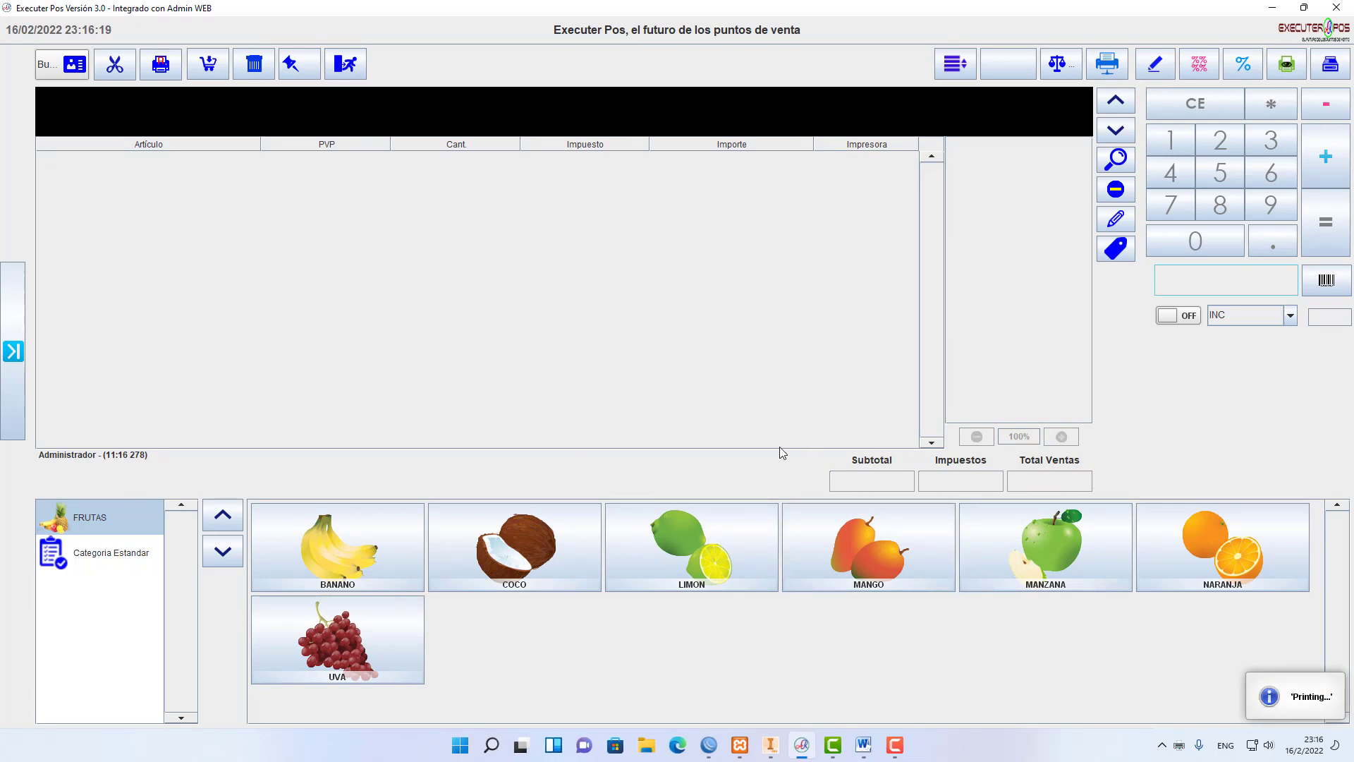
# - Examine the printed receipt of the credit sale in the on-screen printer view and return to the sales screen
pyautogui.click(14, 349)
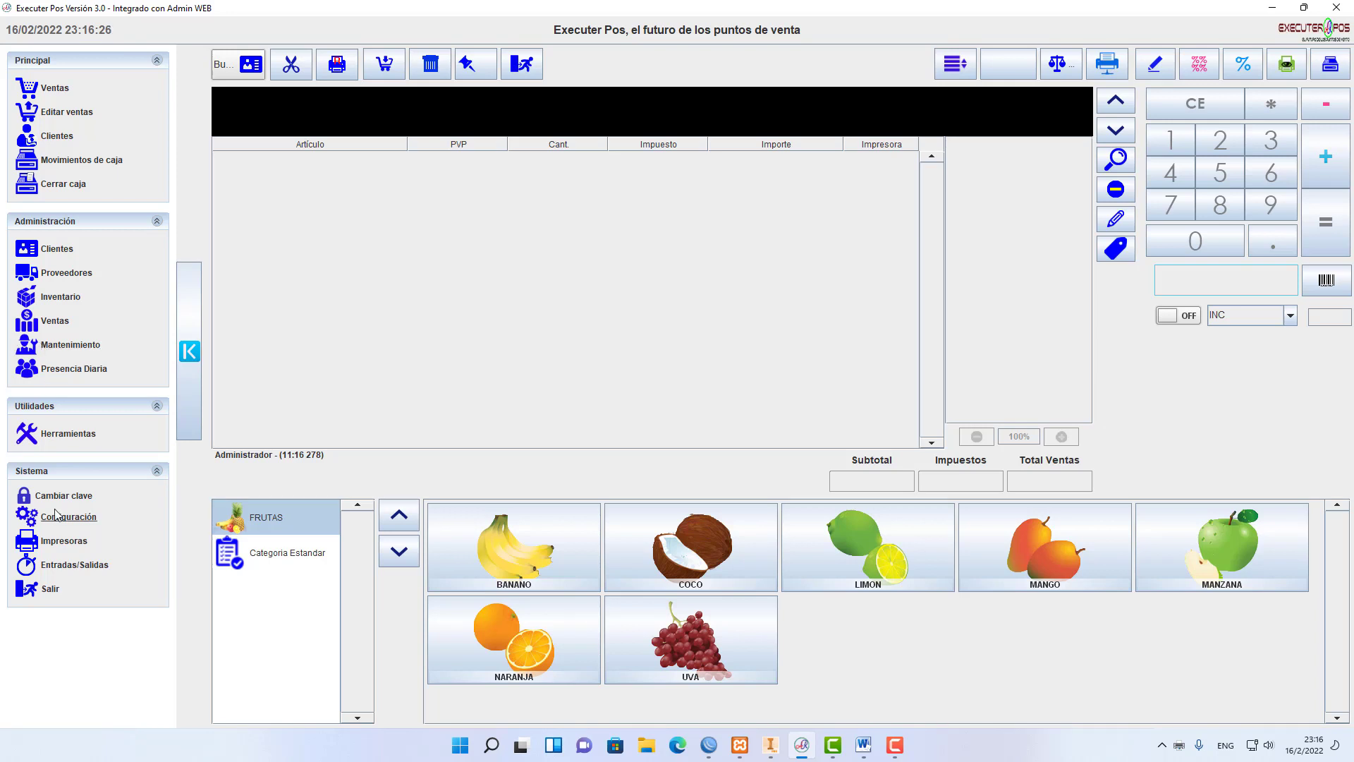
pyautogui.click(69, 540)
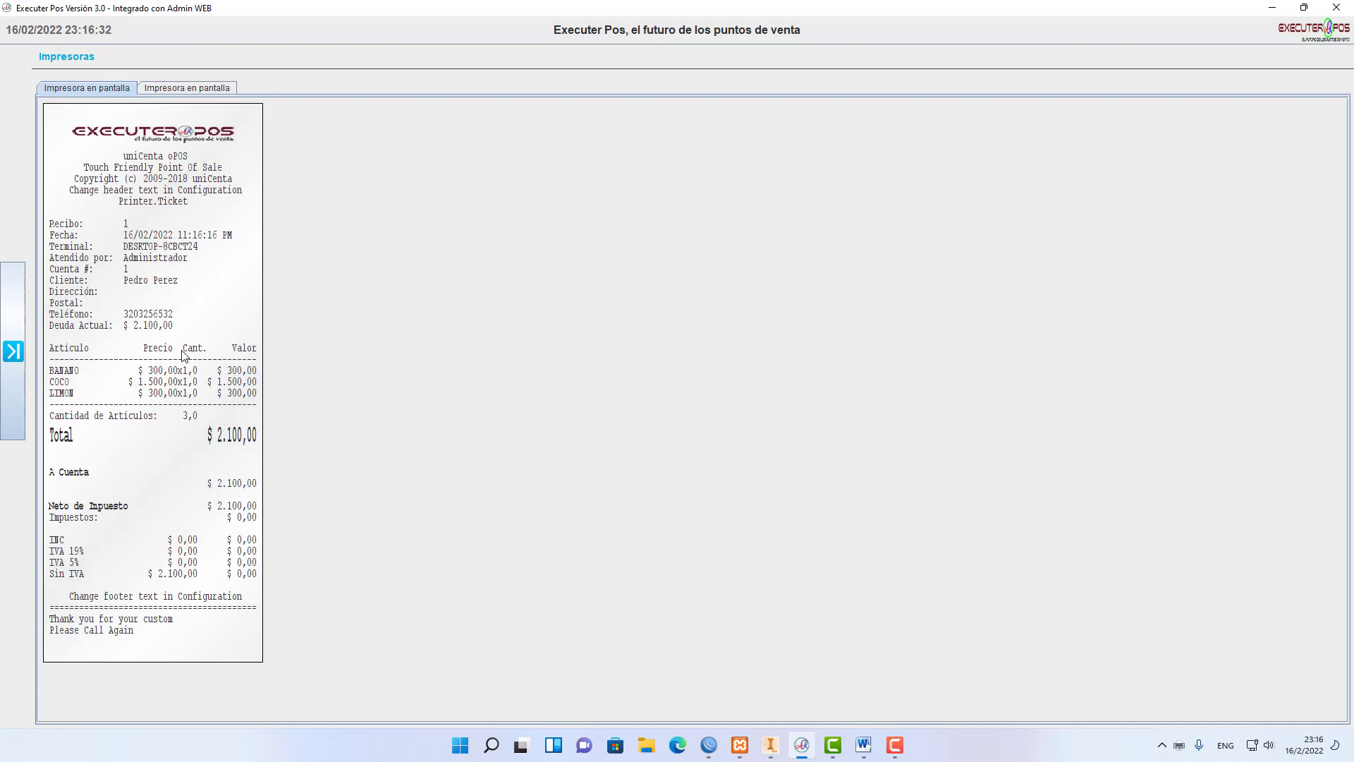
pyautogui.click(15, 347)
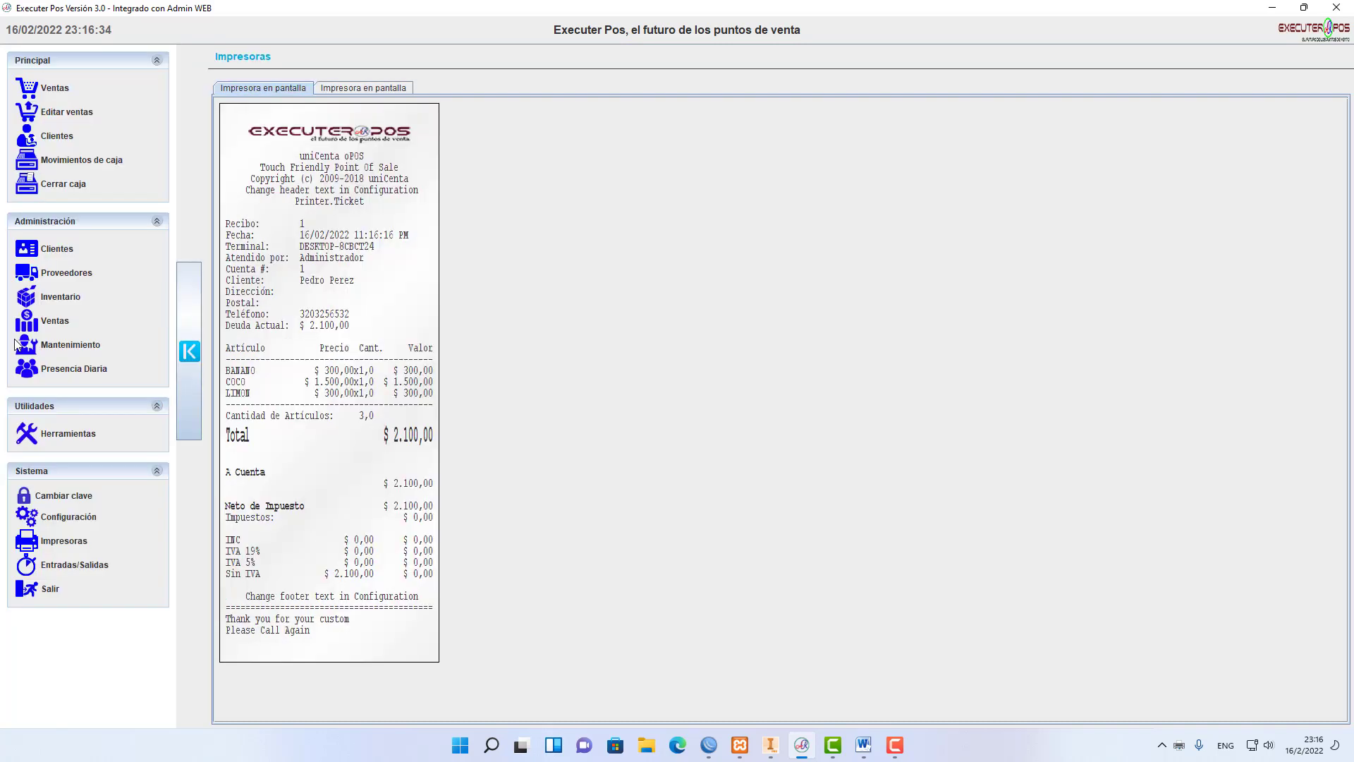
pyautogui.click(62, 90)
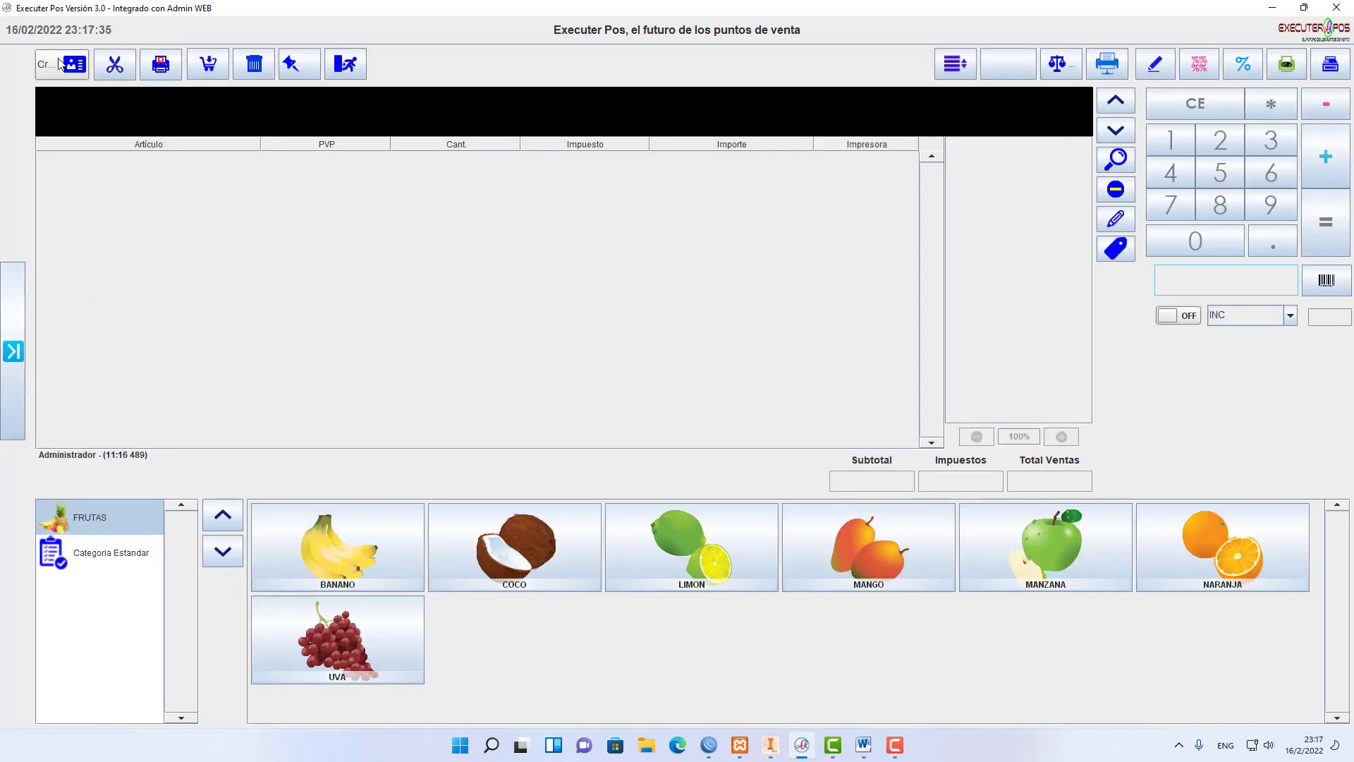
# - Create a new customer for the sale with full name, search key, phone number and a maximum debt of 100000
pyautogui.click(61, 64)
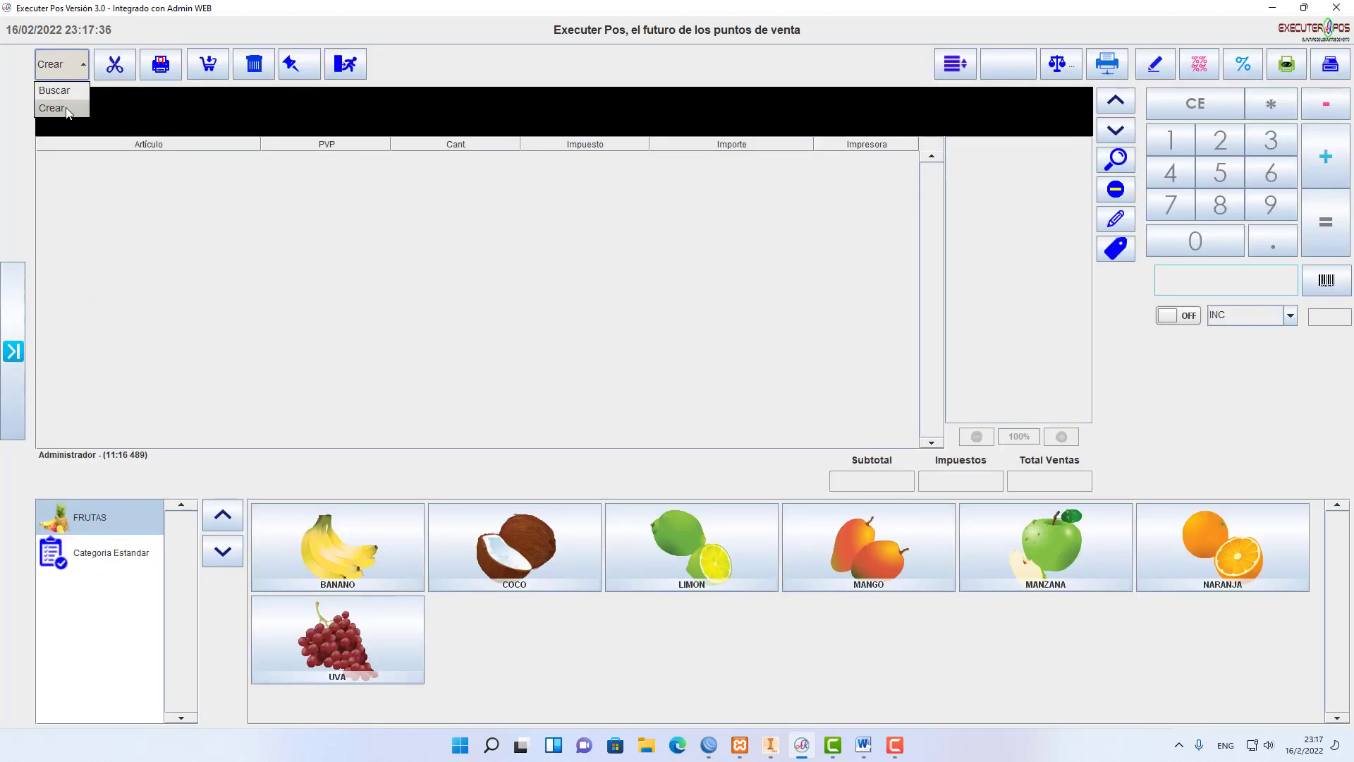
pyautogui.click(52, 108)
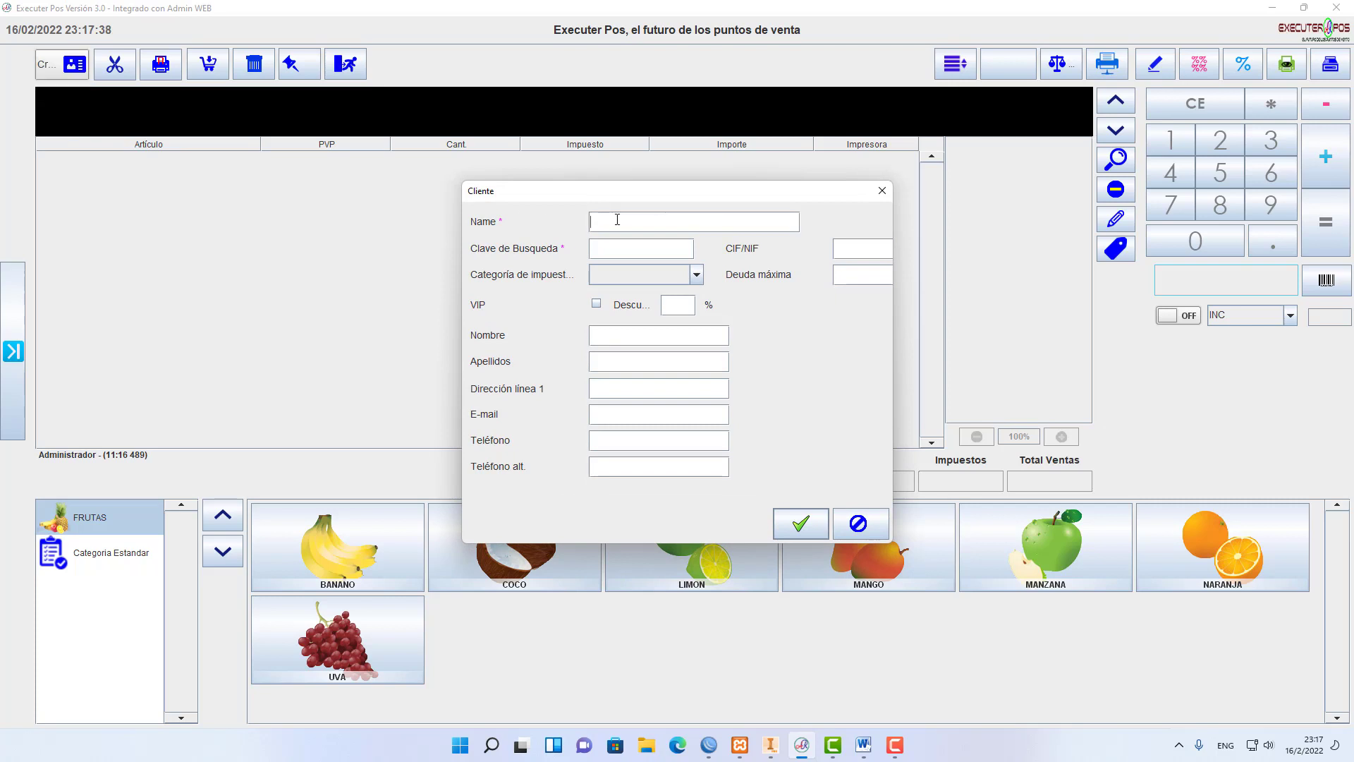
pyautogui.write('Car')
pyautogui.write('los Ma')
pyautogui.write('2')
pyautogui.click(846, 277)
pyautogui.write('10000')
pyautogui.click(614, 439)
pyautogui.write('311221')
pyautogui.click(804, 528)
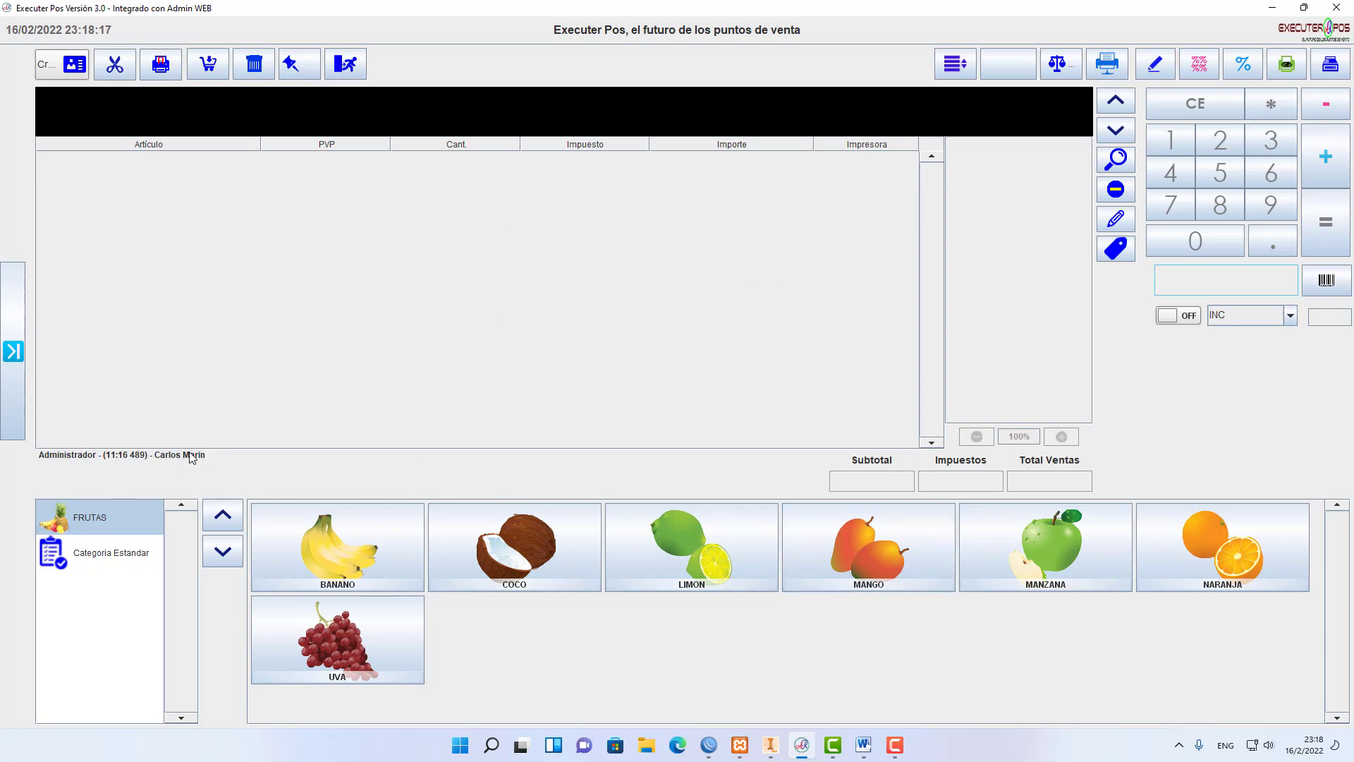
# - Add BANANO and COCO to the new customer's sale and charge it to the account as Crédito
pyautogui.click(379, 556)
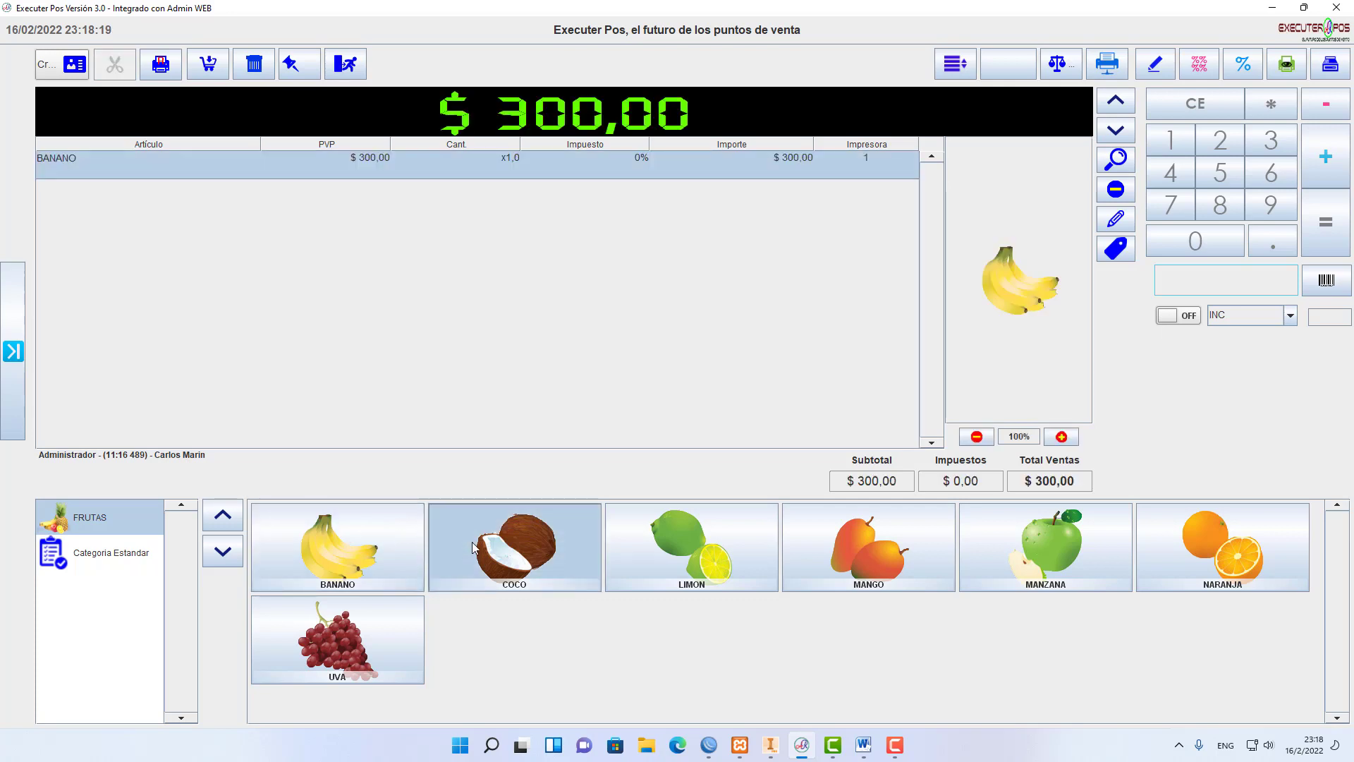
pyautogui.click(474, 547)
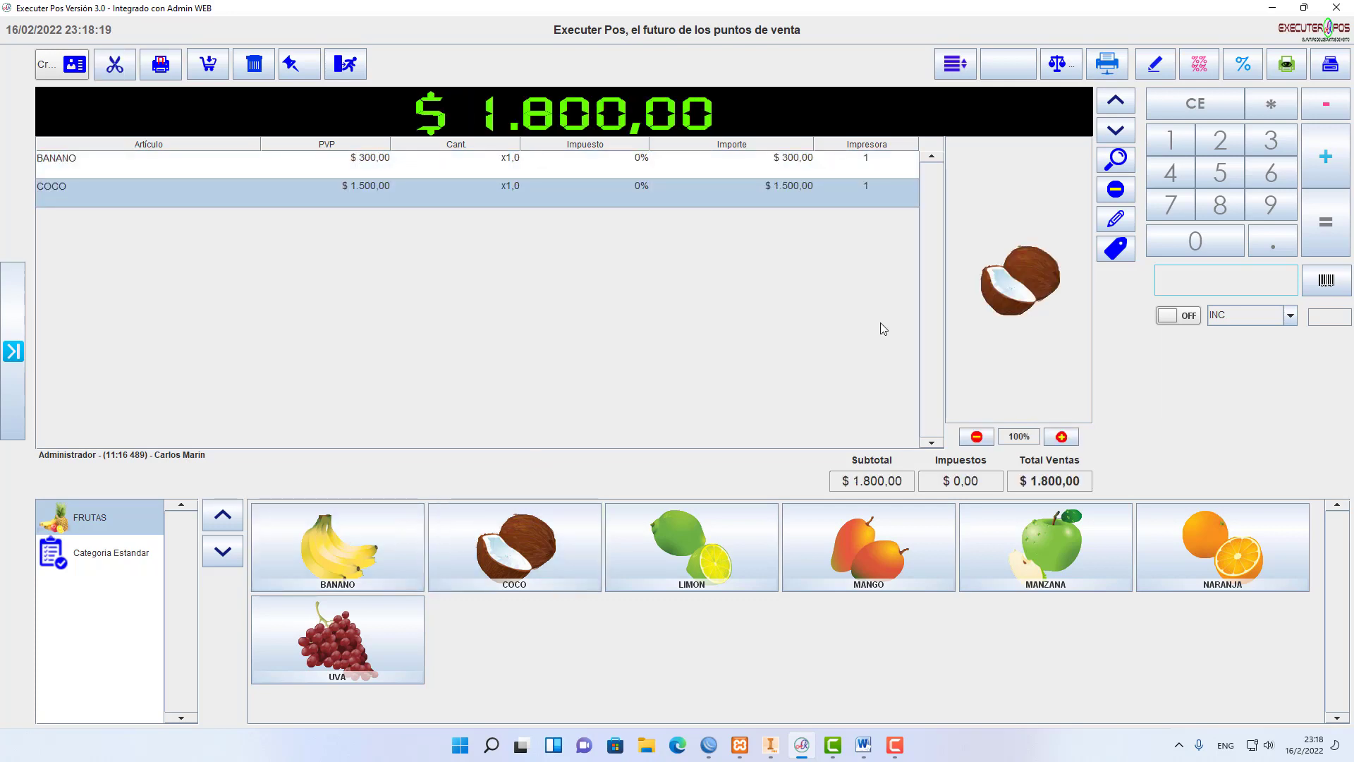
pyautogui.click(1334, 240)
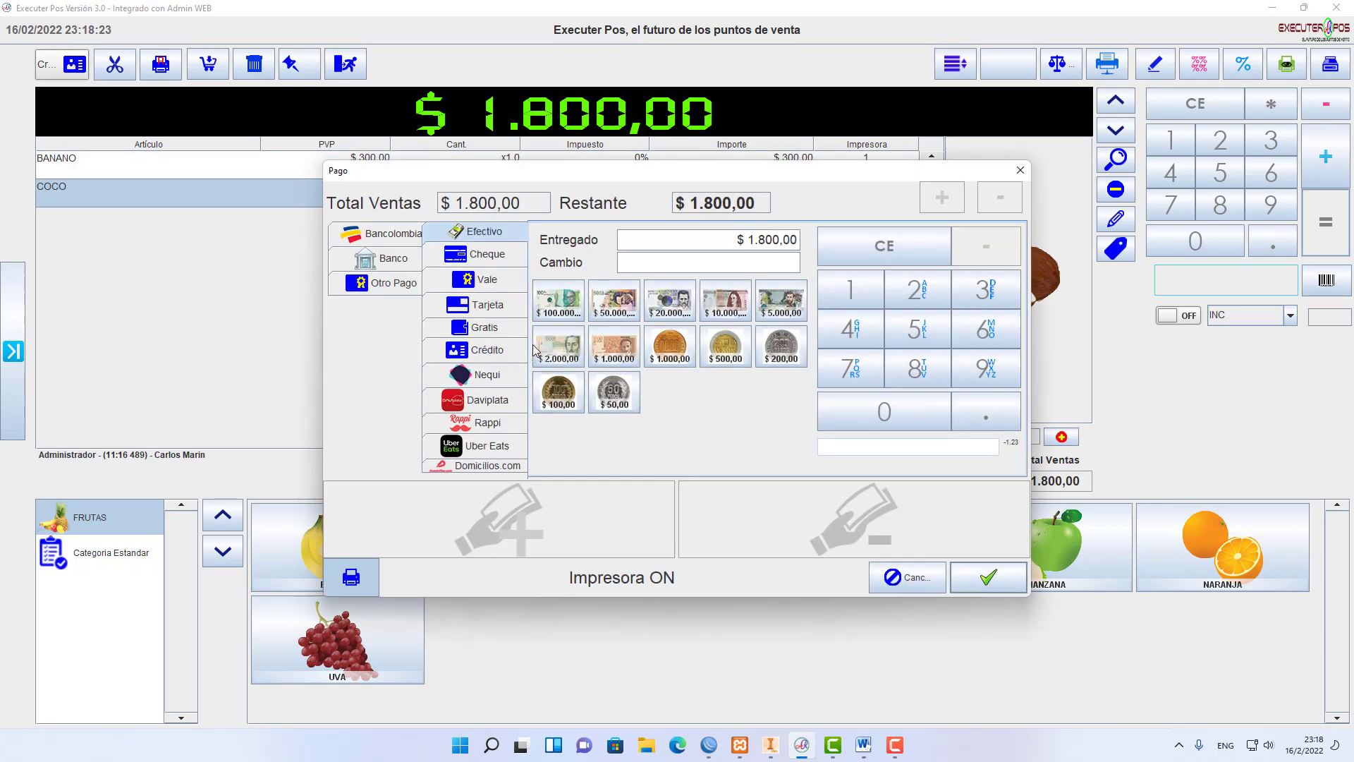
pyautogui.click(486, 349)
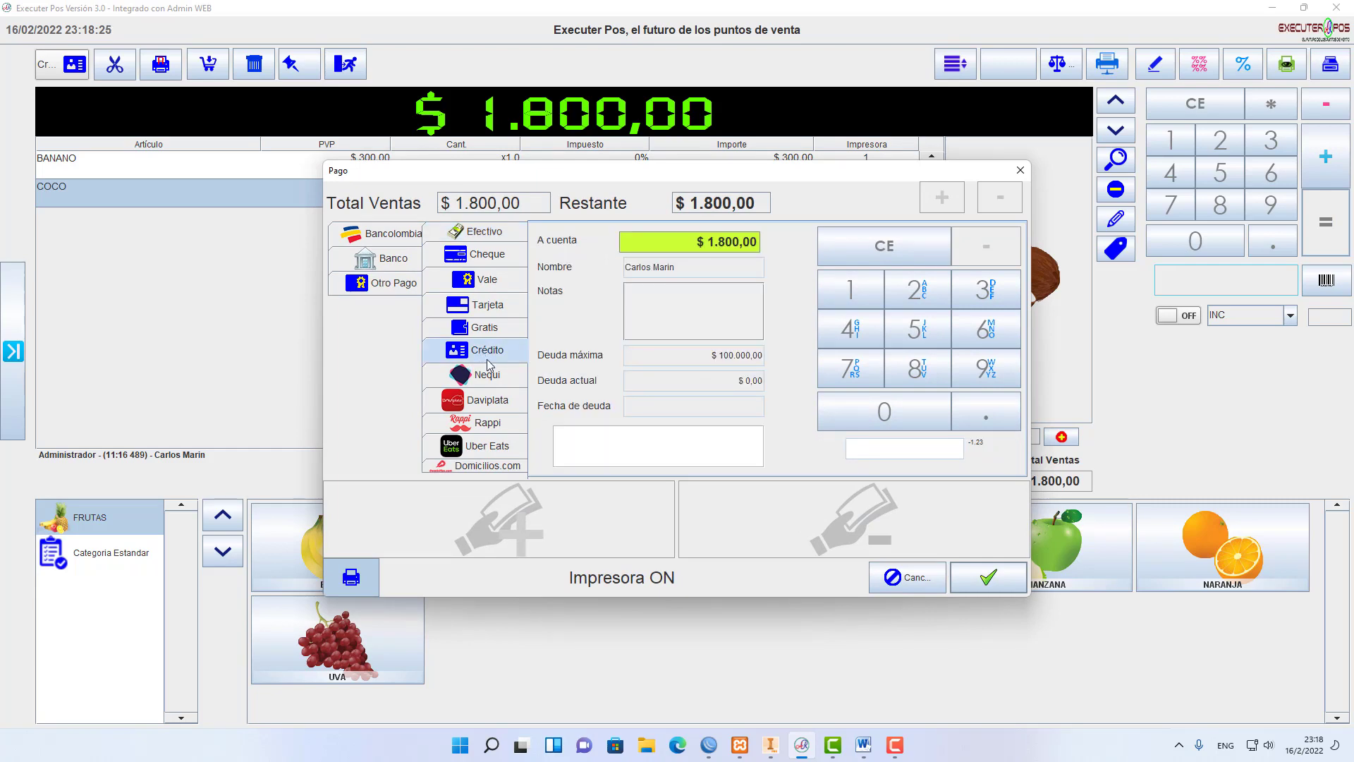
pyautogui.click(995, 585)
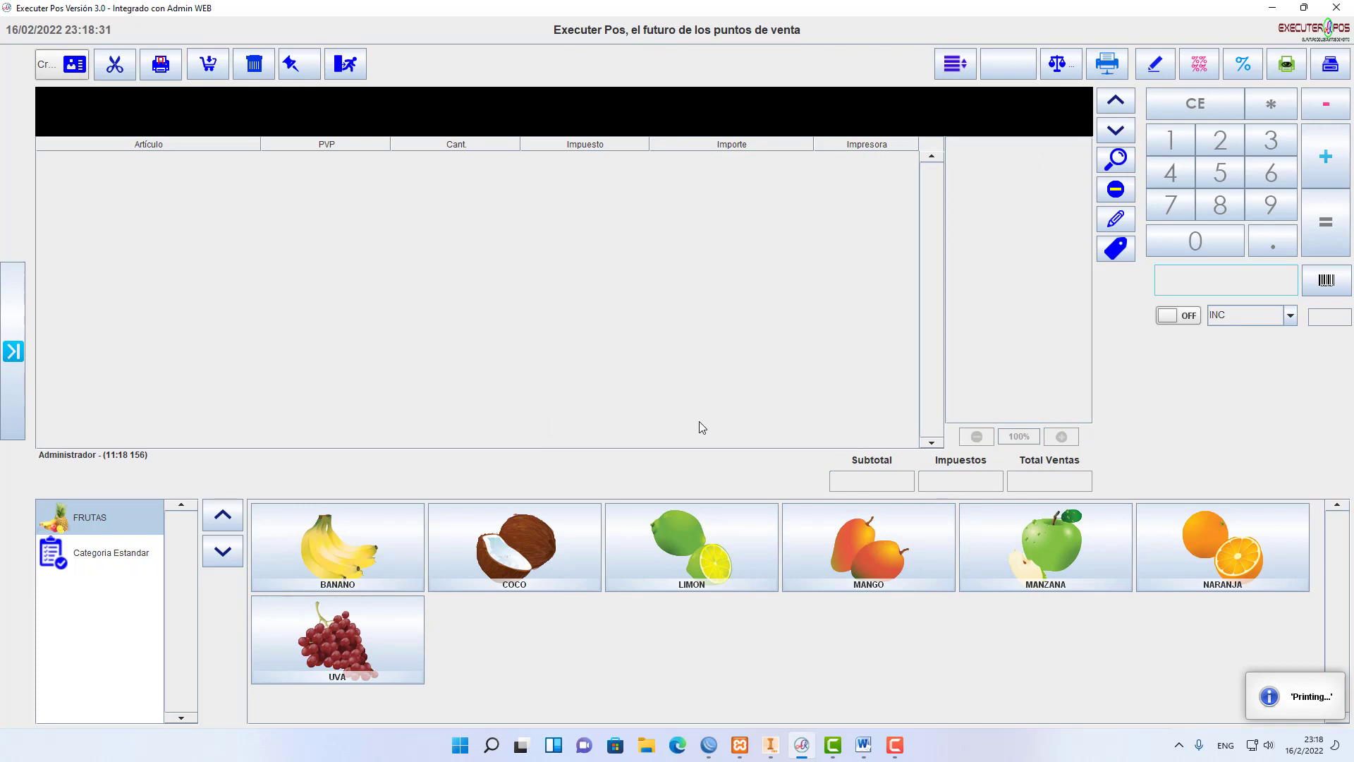
# - Start a new sale containing one each of BANANO, COCO, LIMON and MANGO
pyautogui.click(409, 540)
pyautogui.click(433, 548)
pyautogui.click(632, 550)
pyautogui.click(904, 564)
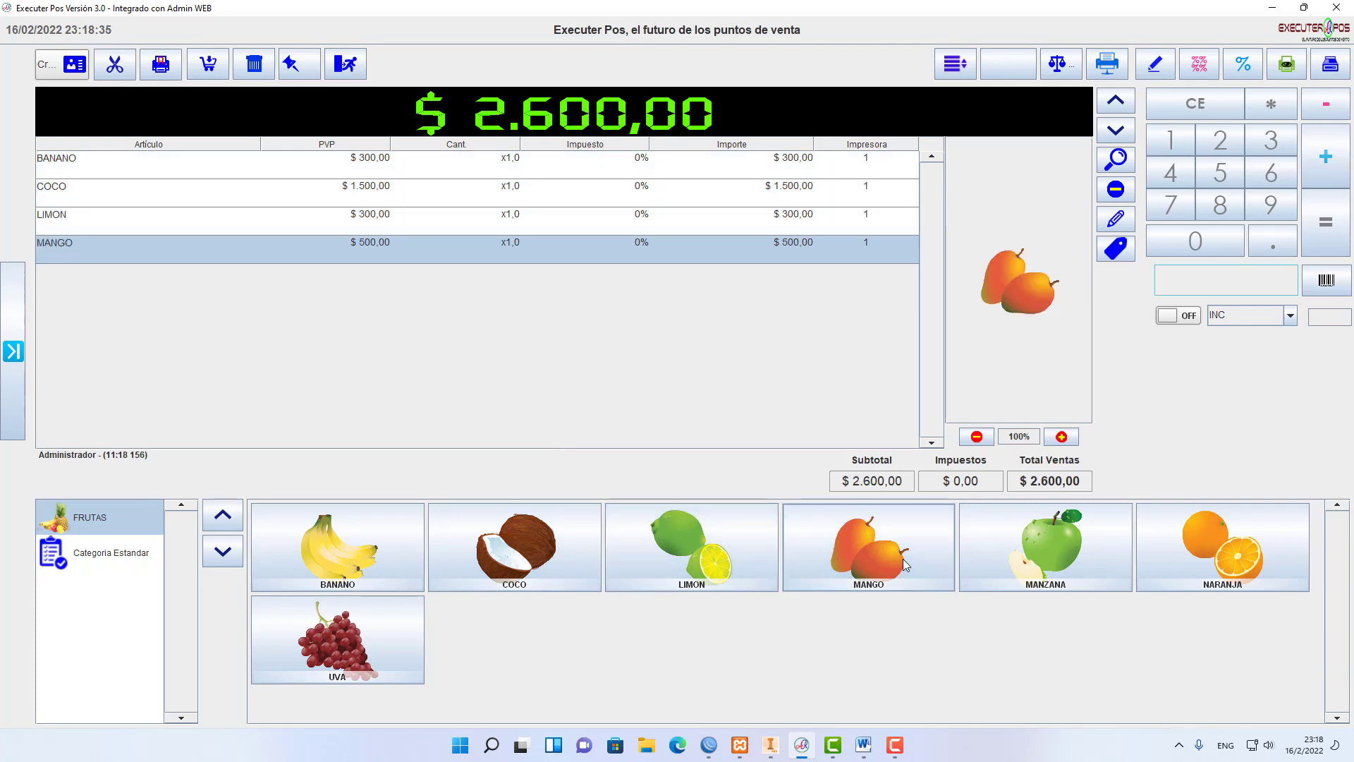
# - Split the receipt, moving BANANO and COCO to the second receipt
pyautogui.click(115, 64)
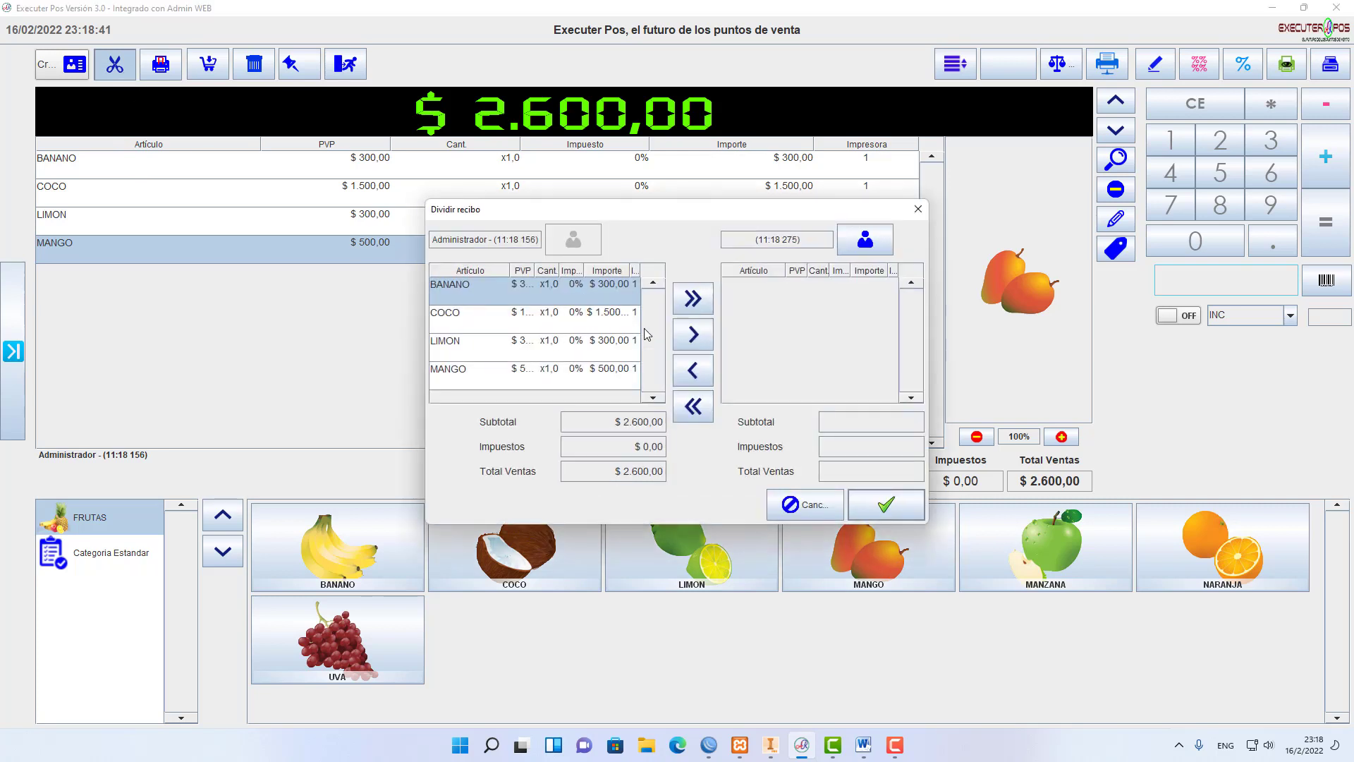
pyautogui.click(699, 332)
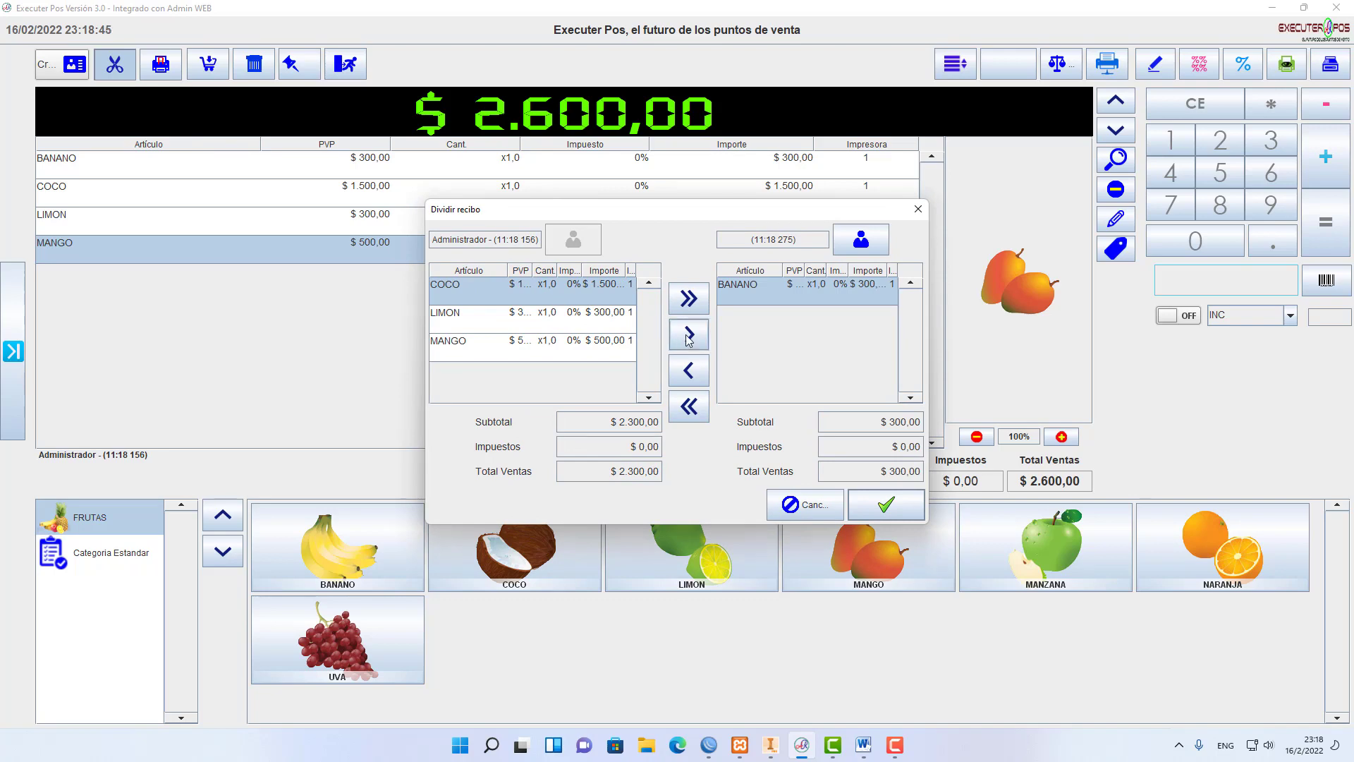
pyautogui.click(689, 338)
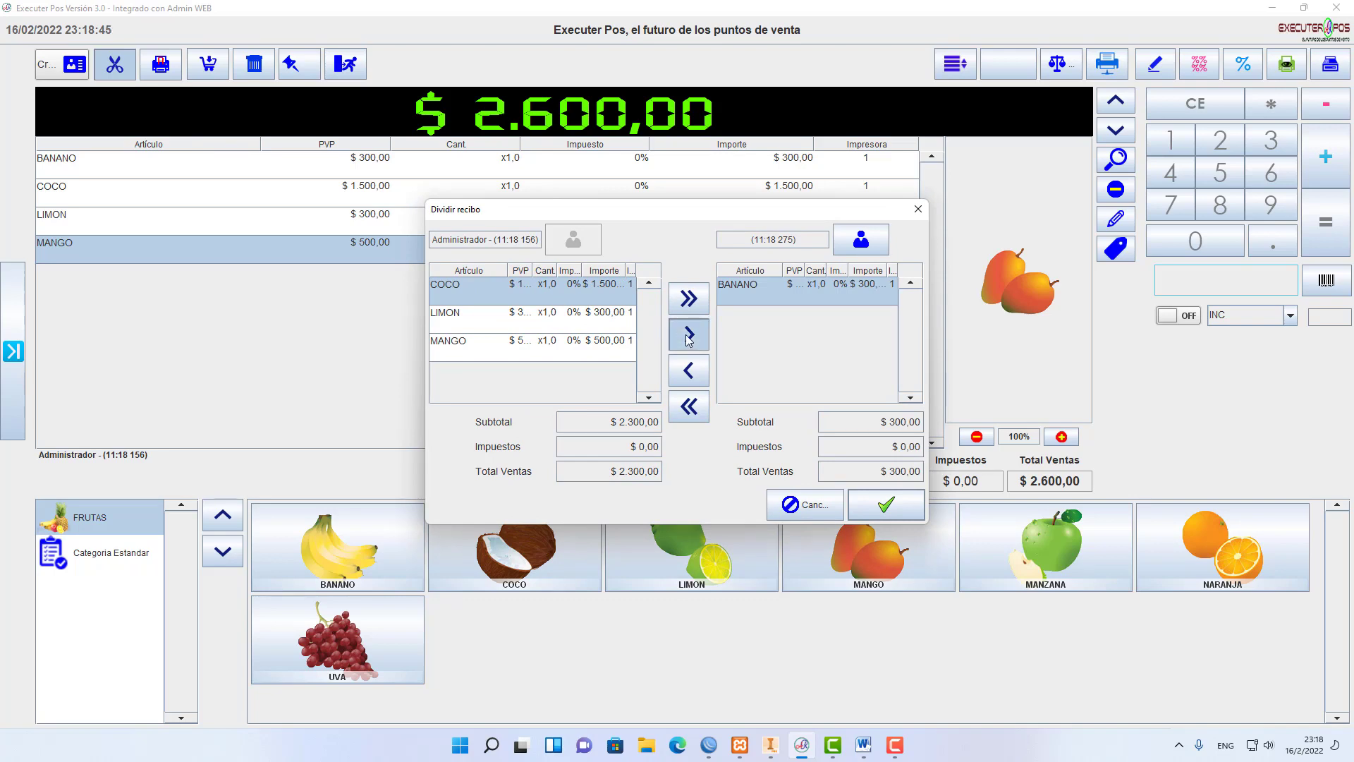
# - Assign the second customer in the customer list to the split-off receipt and accept the split
pyautogui.click(859, 241)
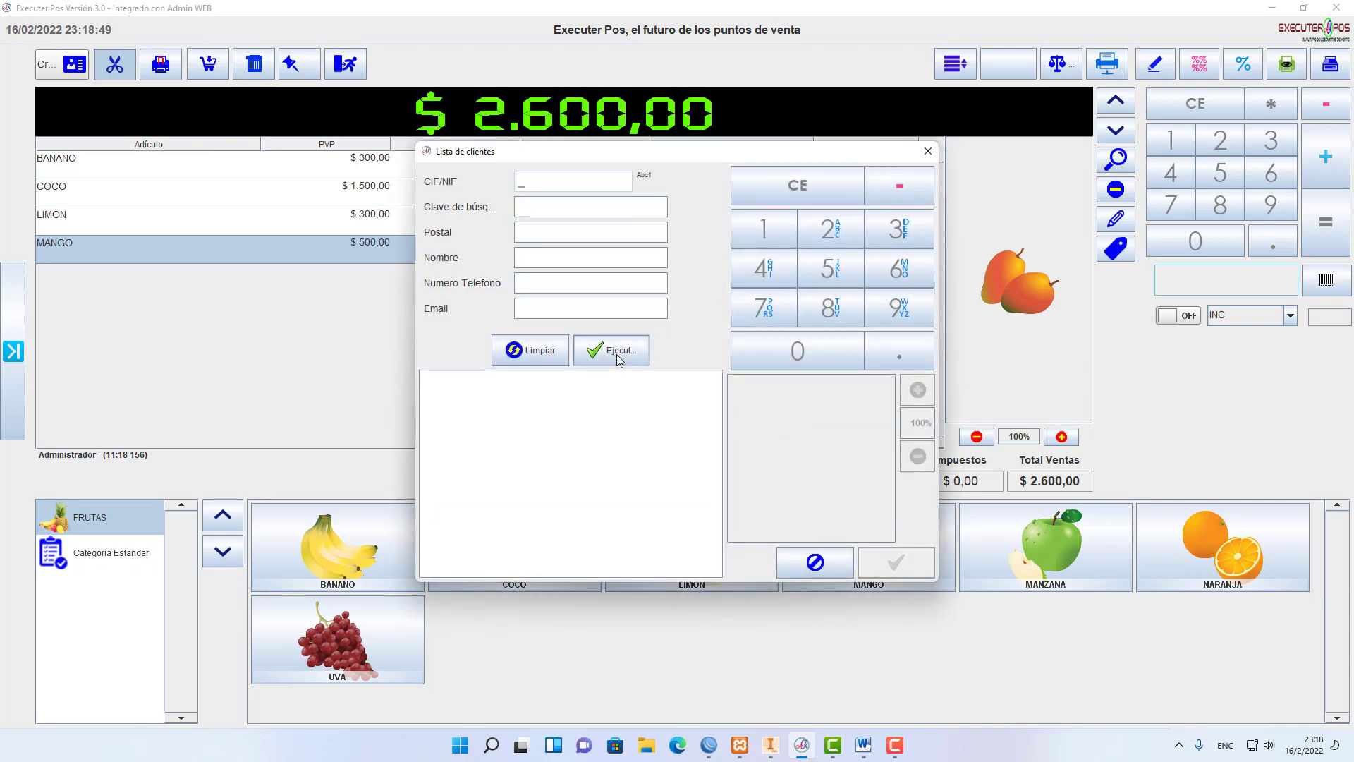
pyautogui.click(606, 350)
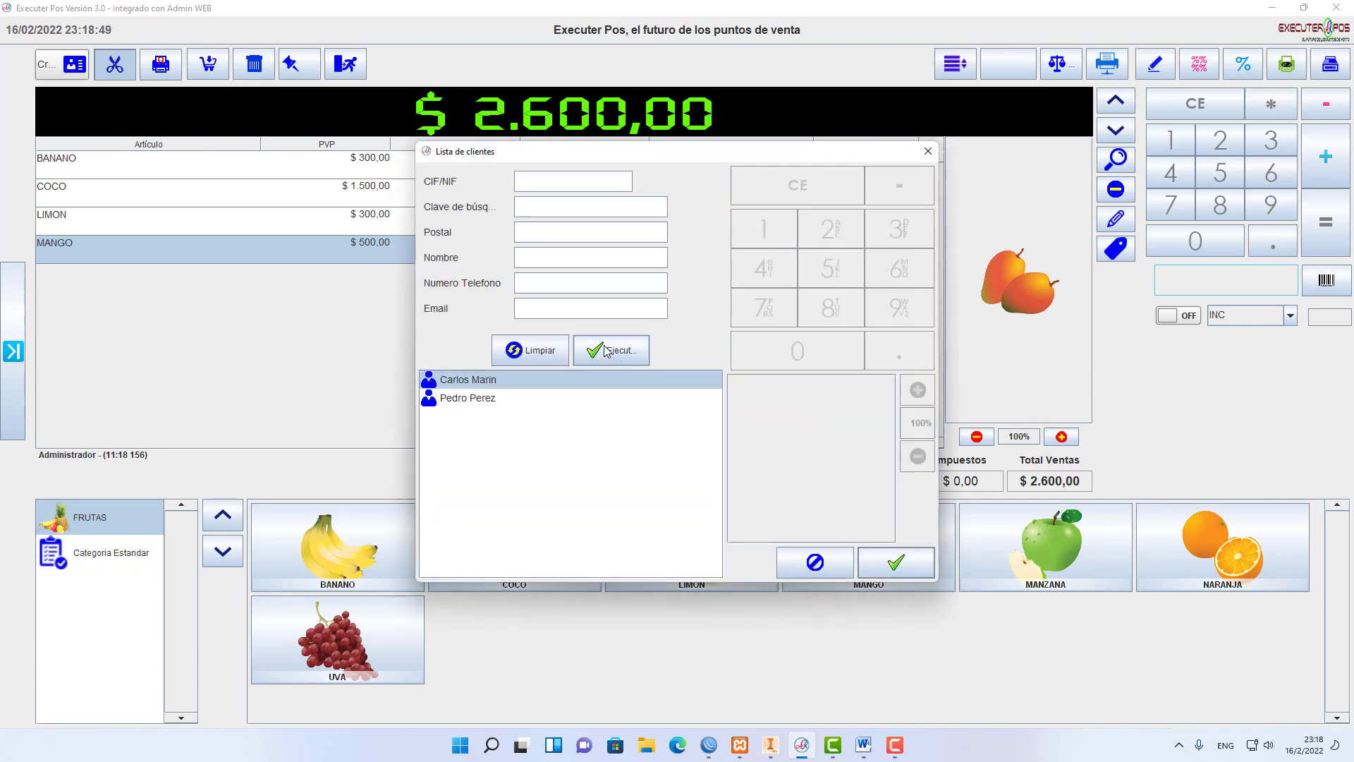
pyautogui.click(484, 399)
pyautogui.click(881, 568)
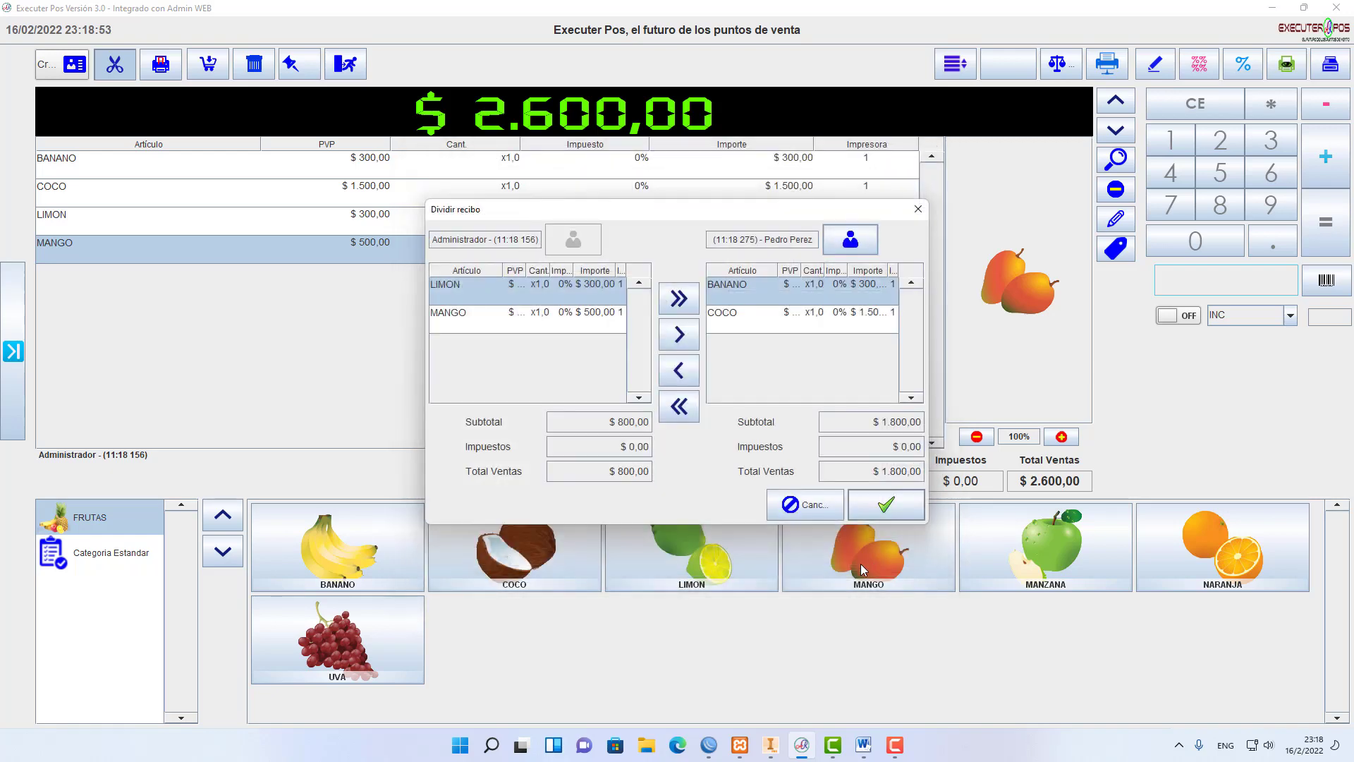
pyautogui.click(886, 506)
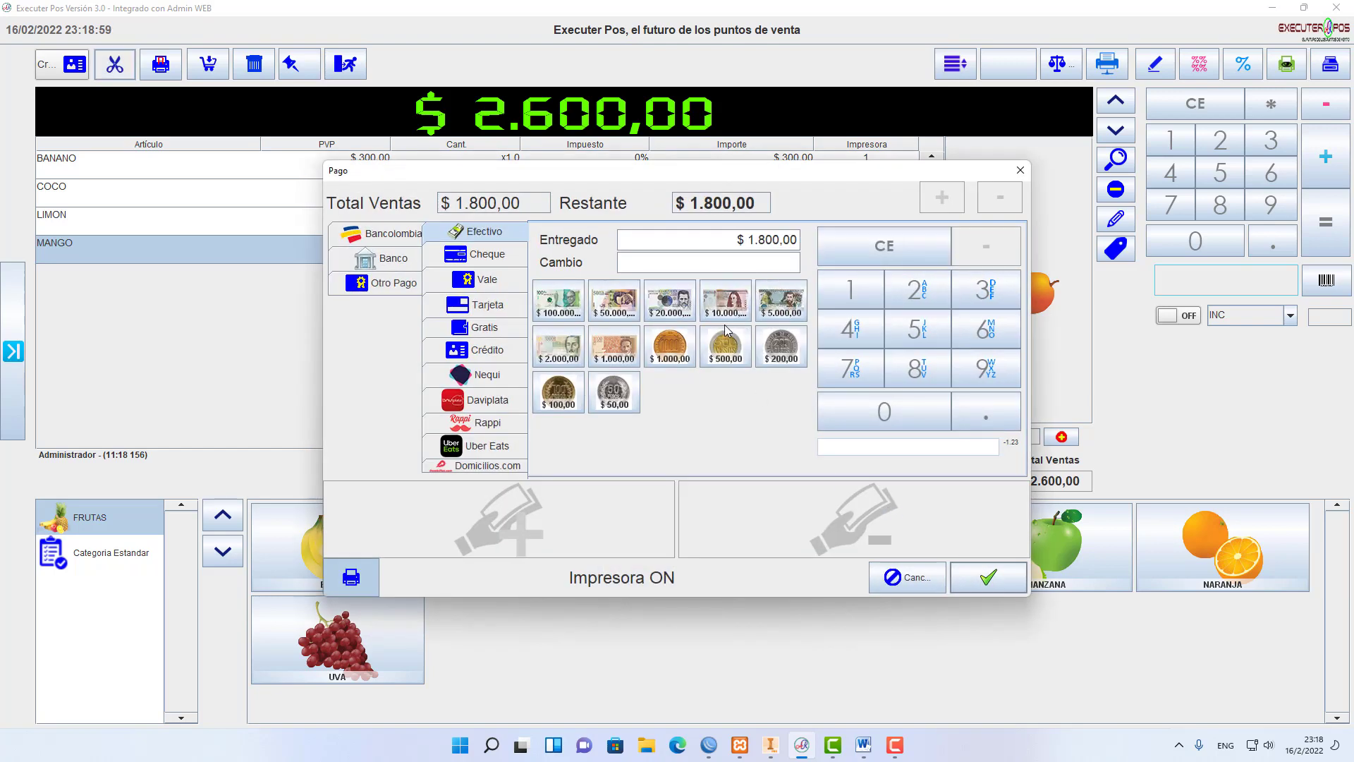
# - Pay the split-off receipt in cash with a $5.000 note and dismiss the change notice
pyautogui.click(784, 309)
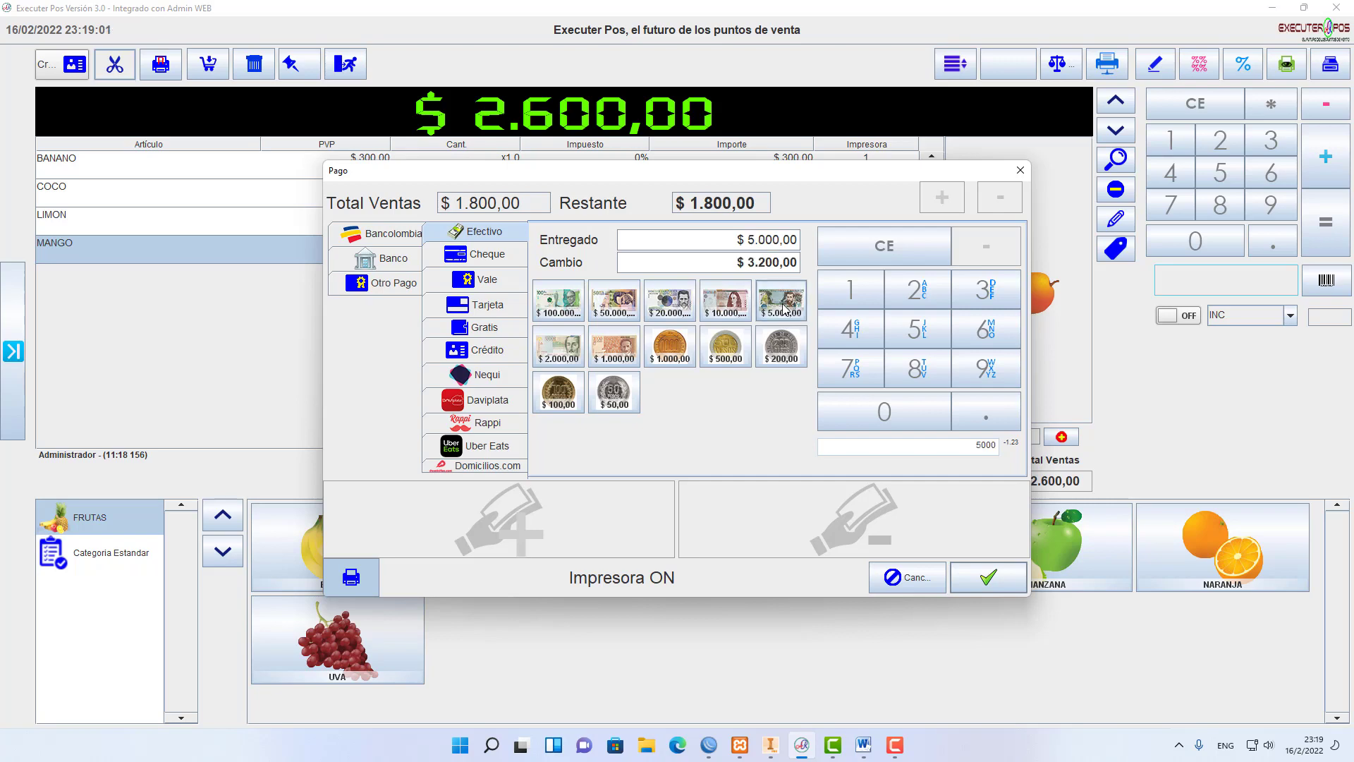
pyautogui.click(972, 577)
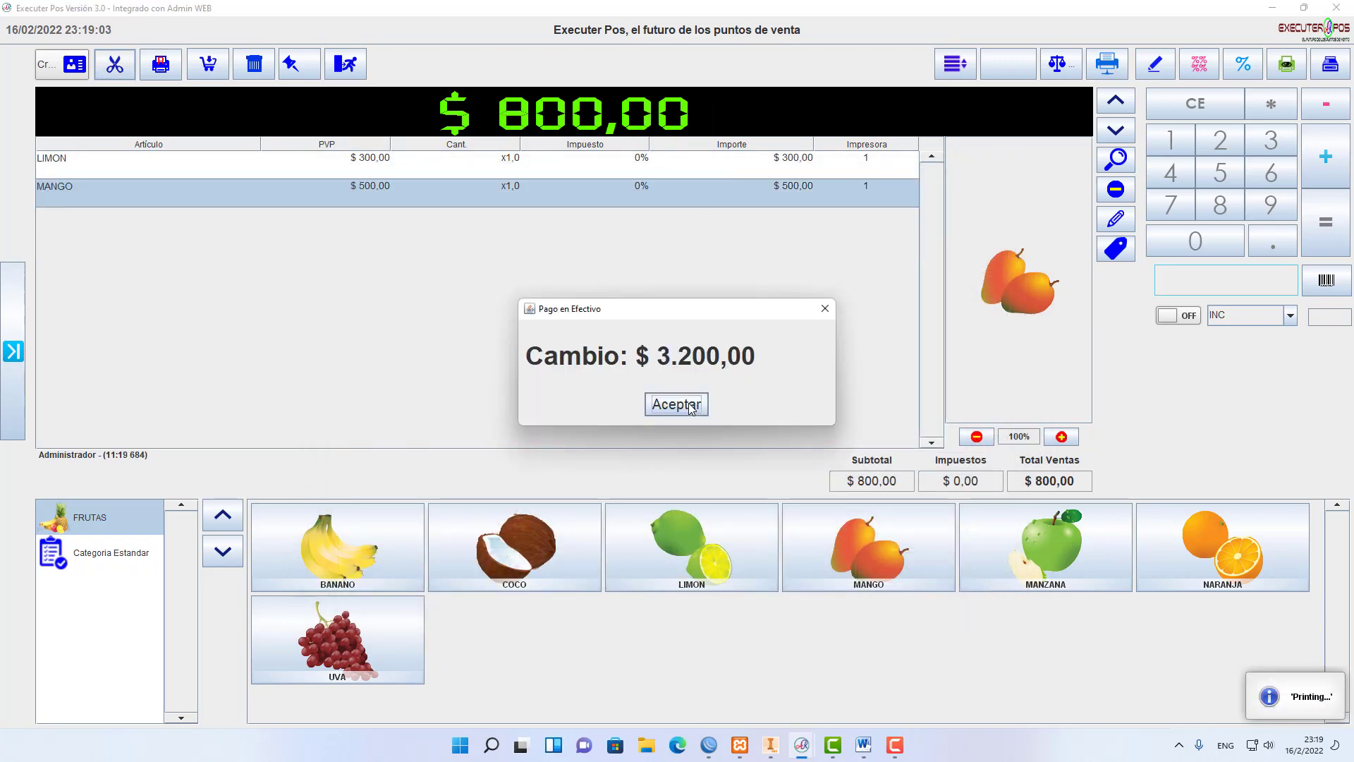
pyautogui.click(691, 409)
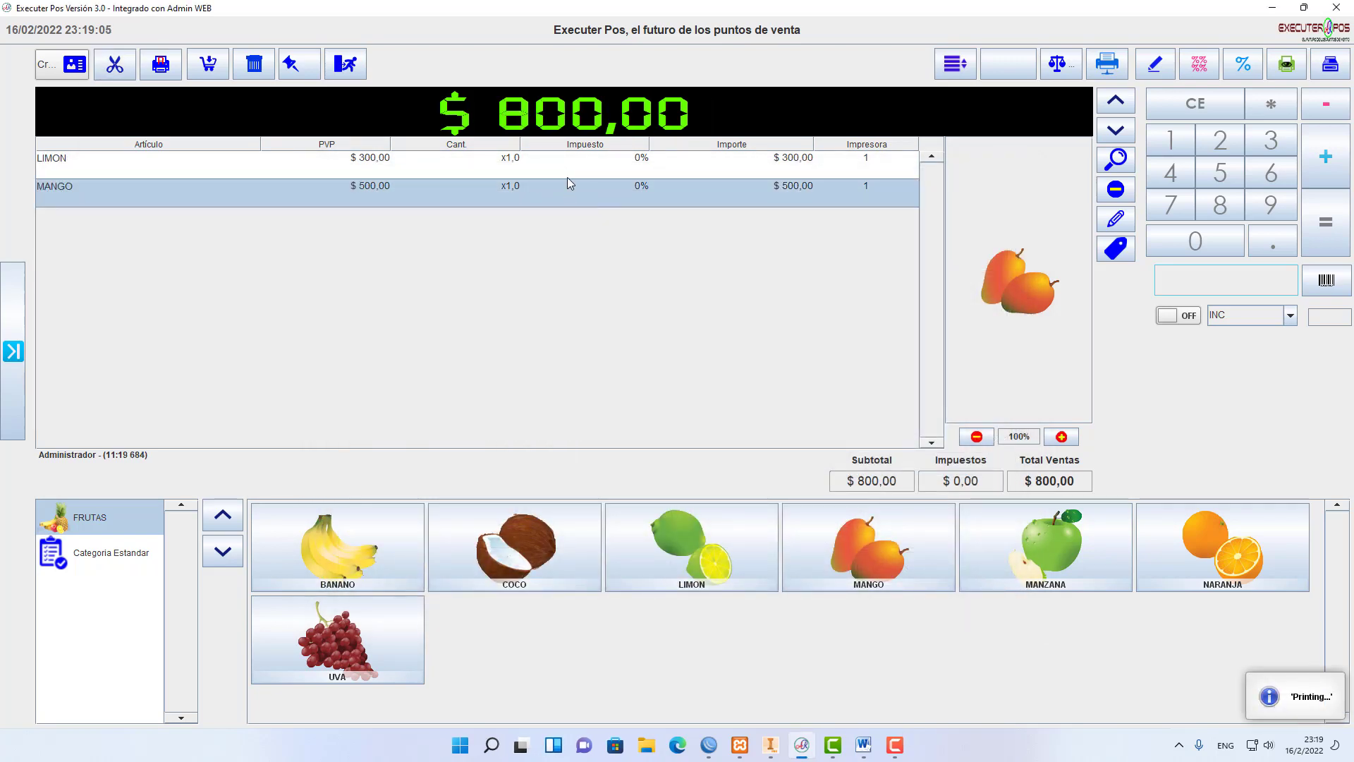
# - Pay the remaining LIMON and MANGO sale in cash with a $2.000 note
pyautogui.click(1326, 225)
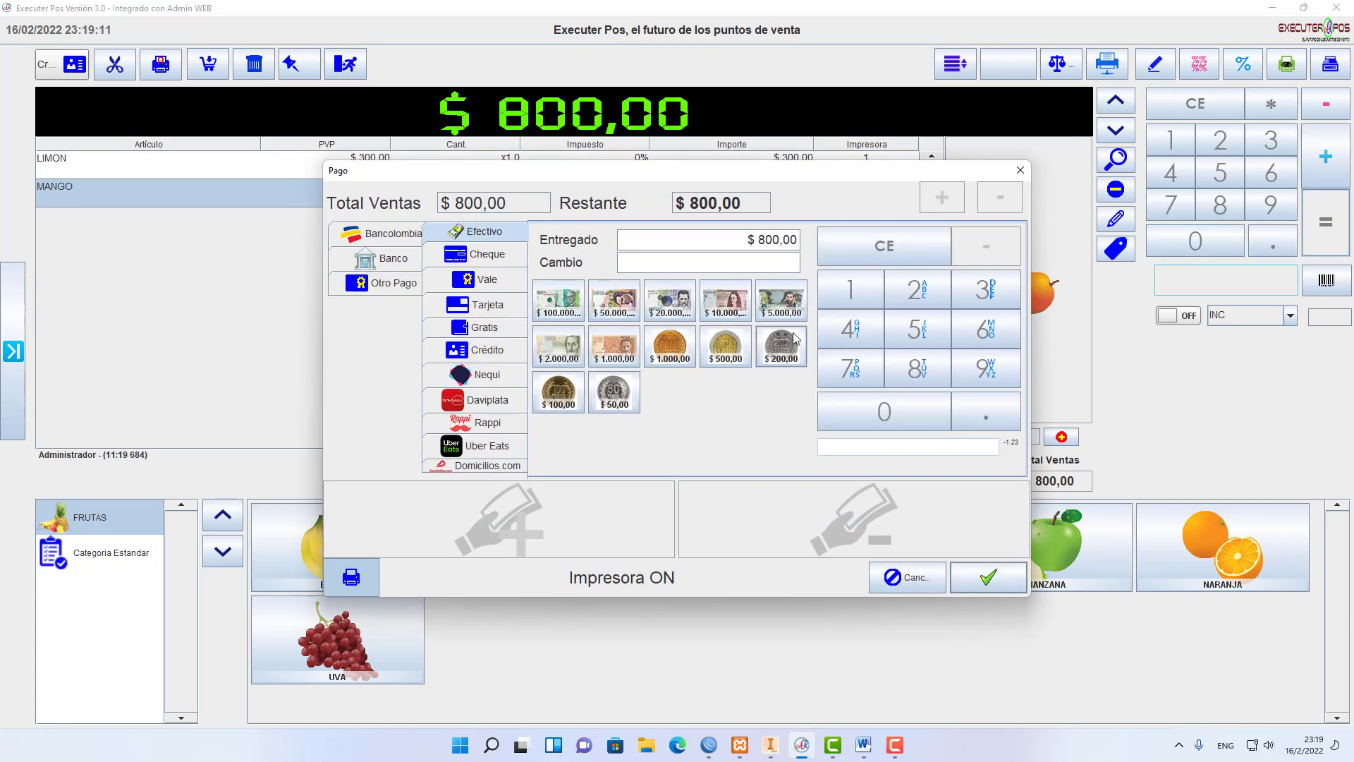
pyautogui.click(558, 346)
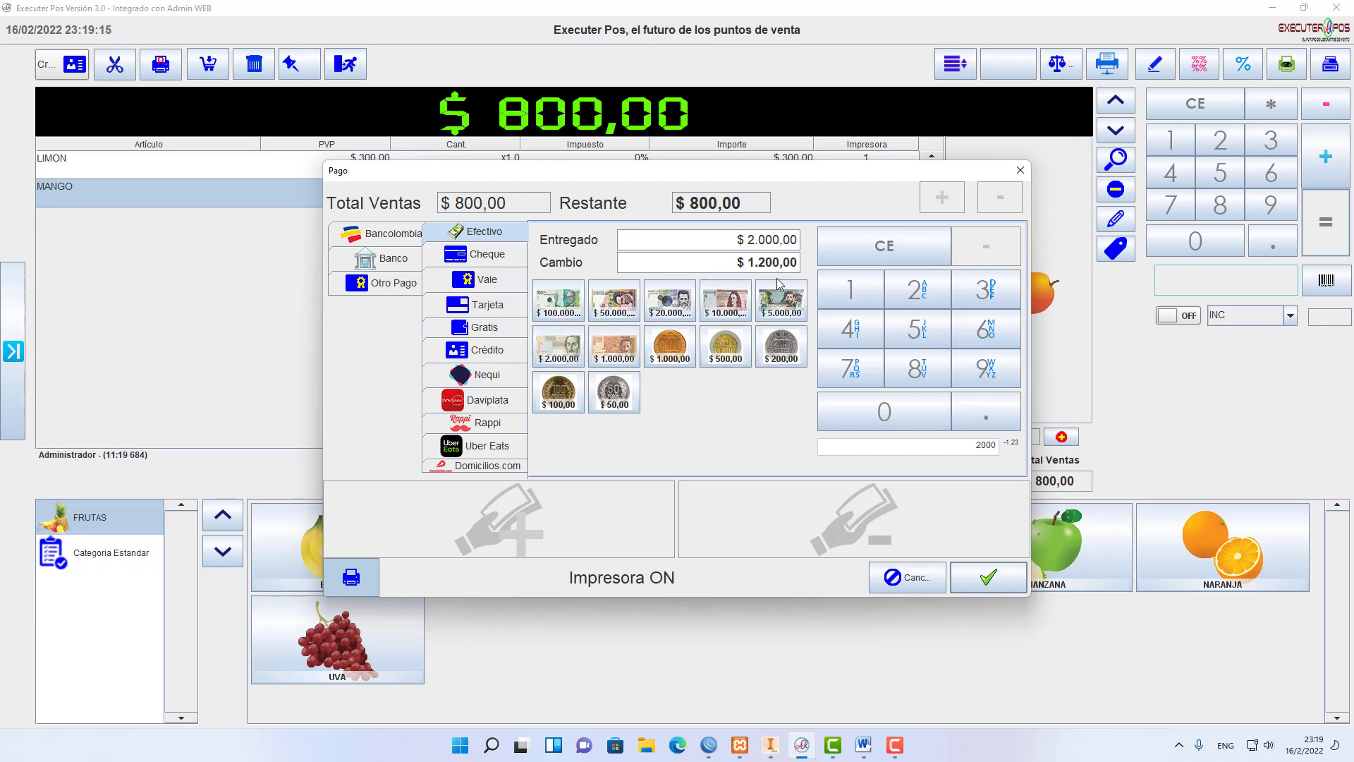
pyautogui.click(987, 579)
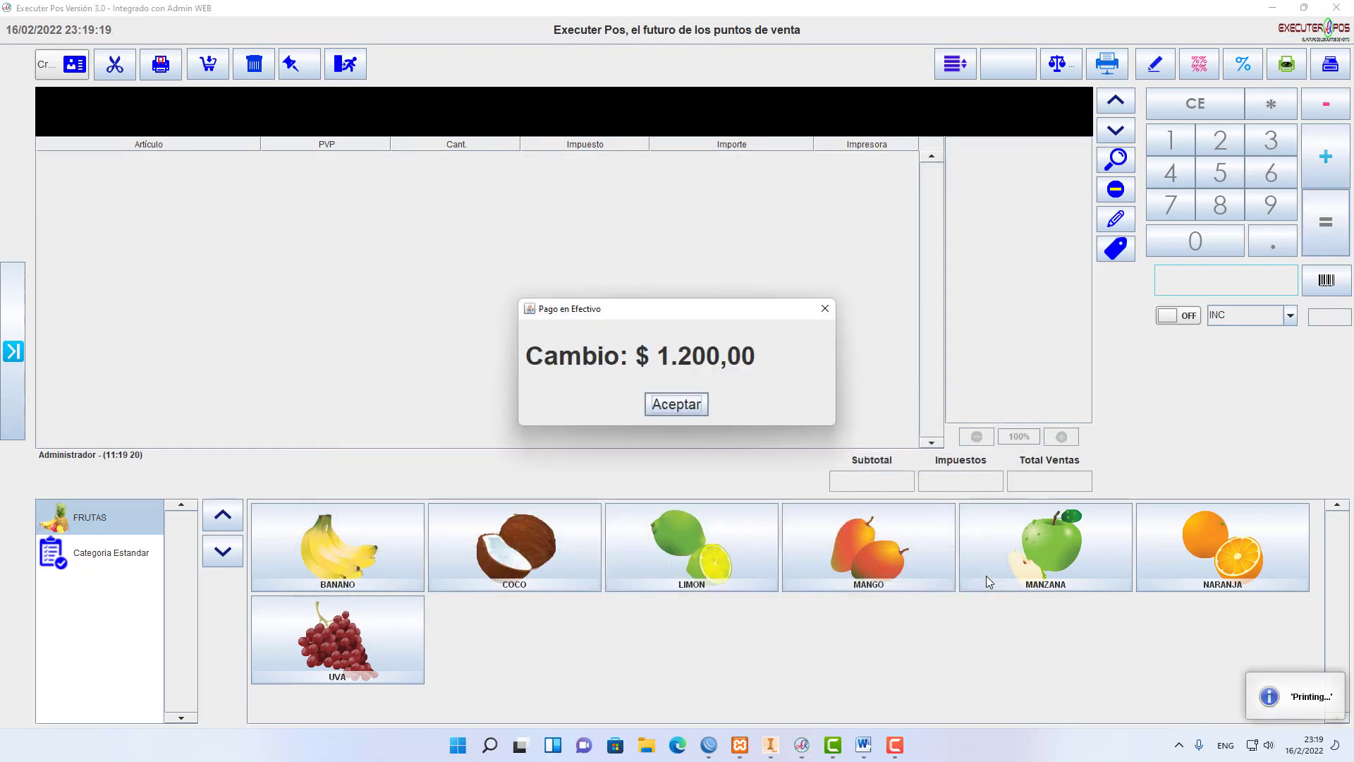
# - Dismiss the change notice, reprint the last receipt and review the printed copy on the on-screen printer
pyautogui.click(676, 405)
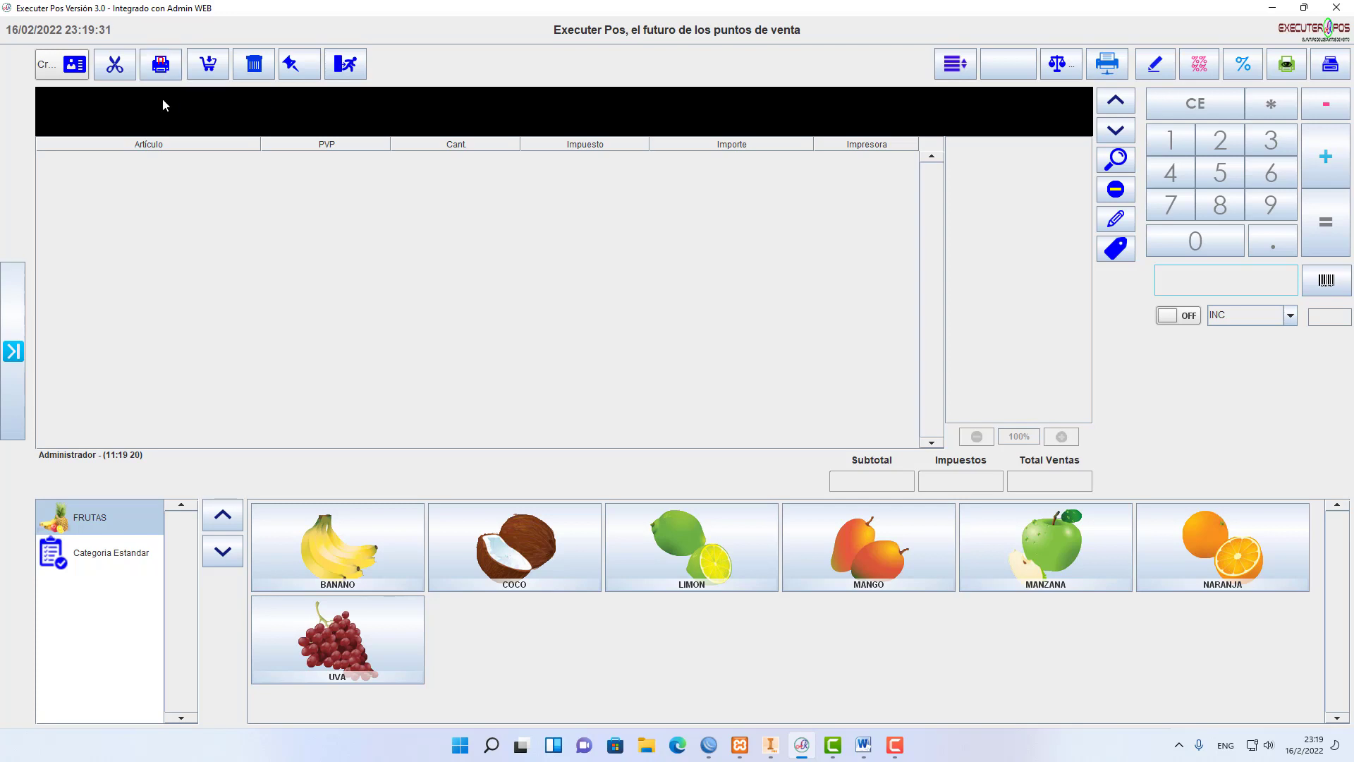
pyautogui.click(160, 64)
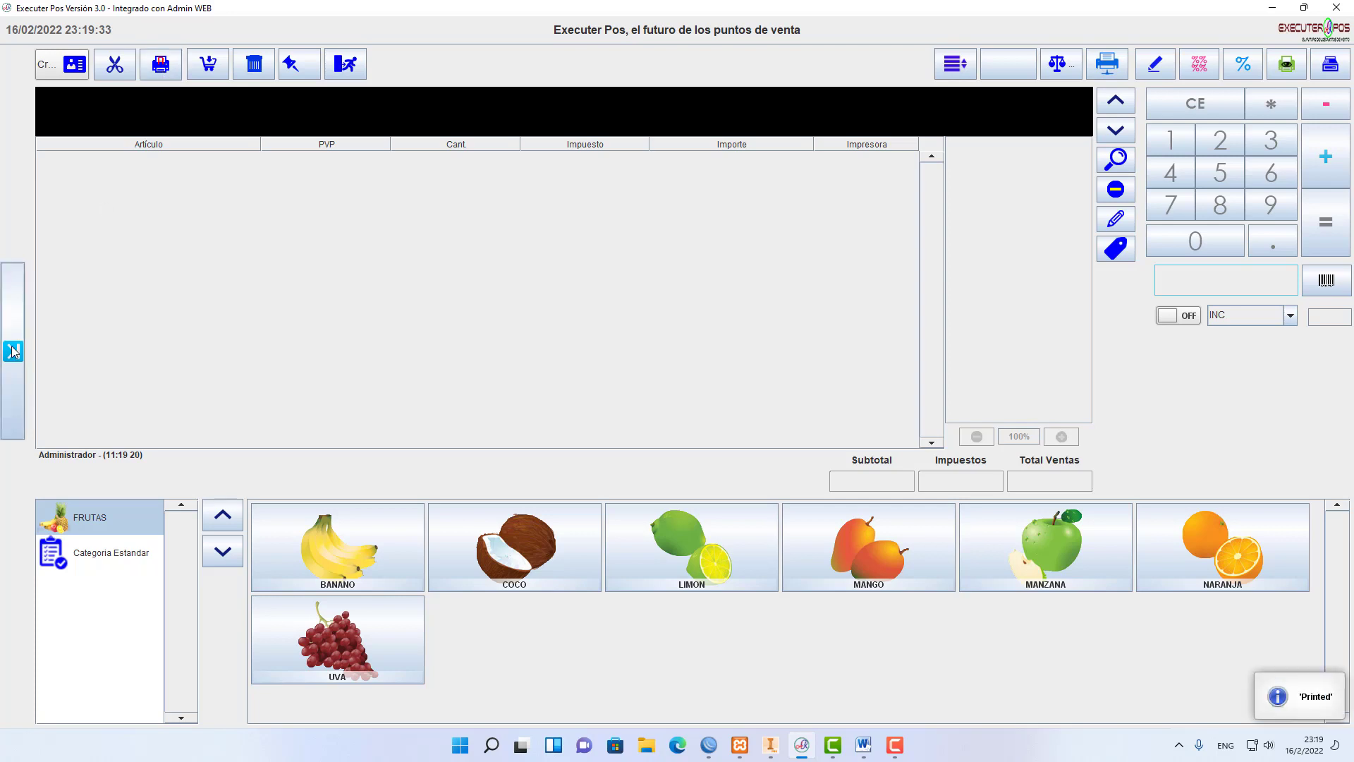
pyautogui.click(13, 351)
pyautogui.click(79, 544)
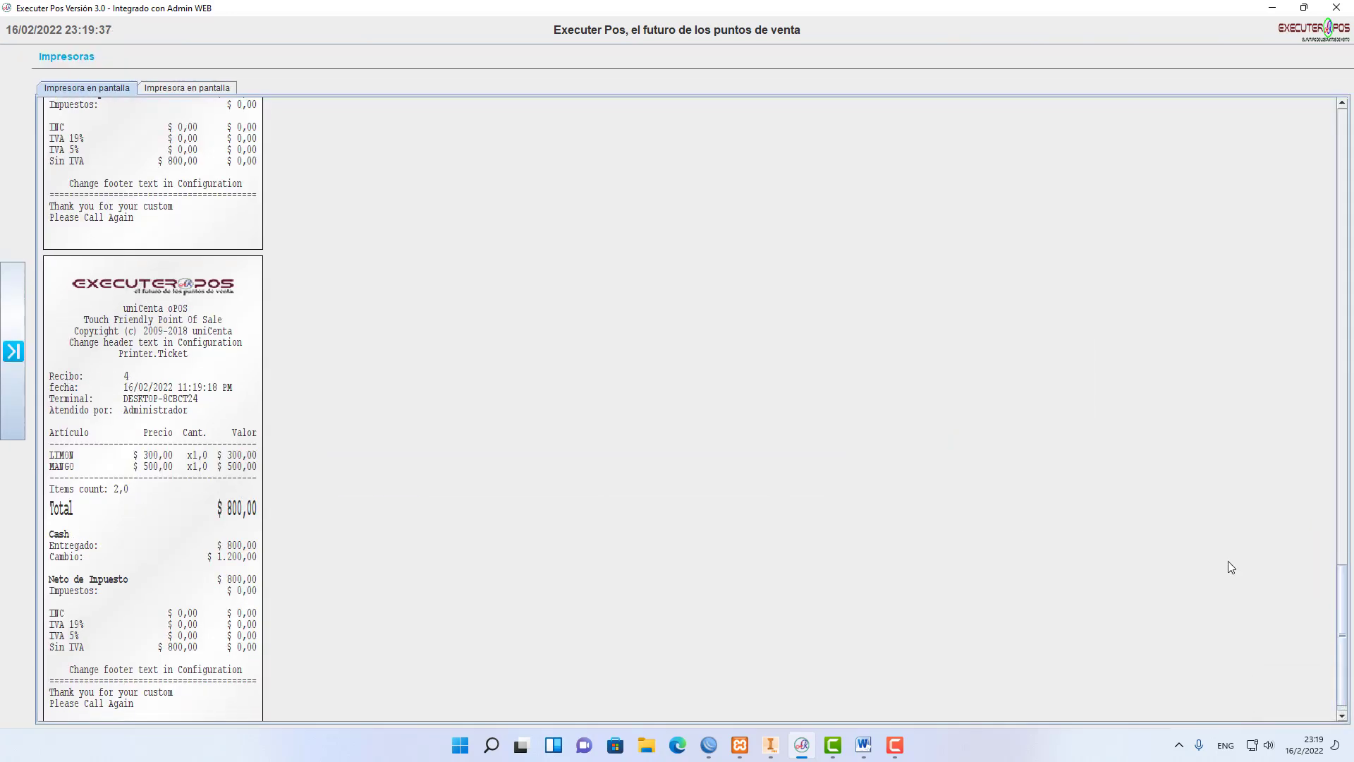
pyautogui.moveTo(1343, 600); pyautogui.dragTo(1343, 509)
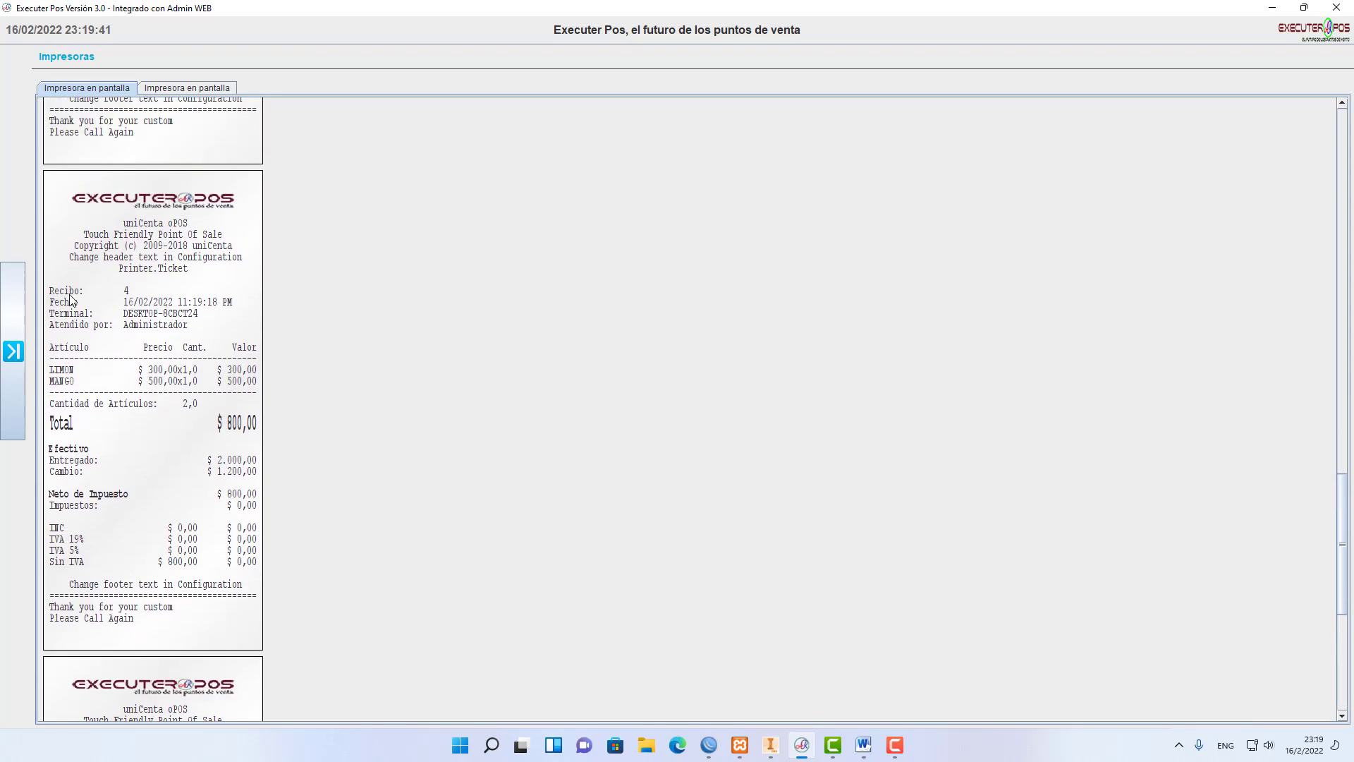
# - Return to the sales screen, ring up BANANO, COCO and LIMON, and put the sale on hold as a pending receipt
pyautogui.click(12, 333)
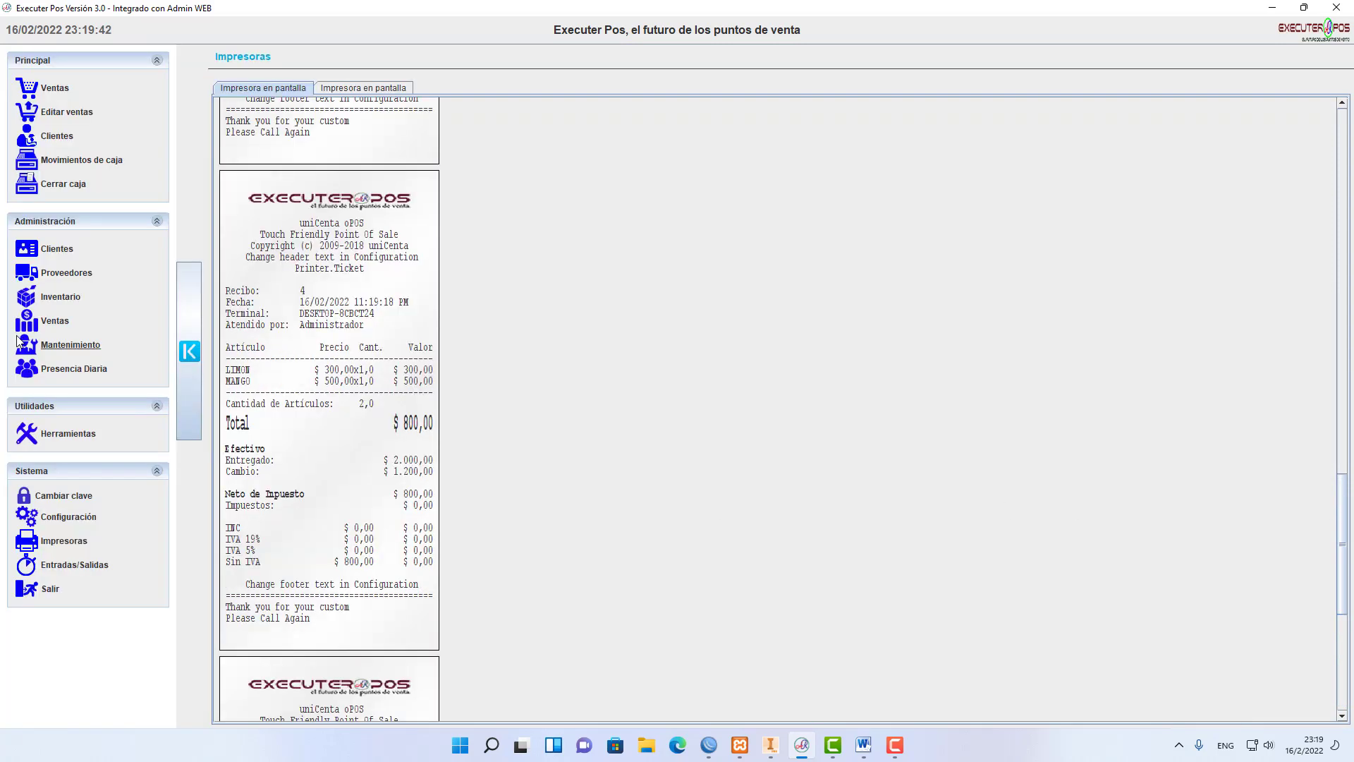
pyautogui.click(53, 88)
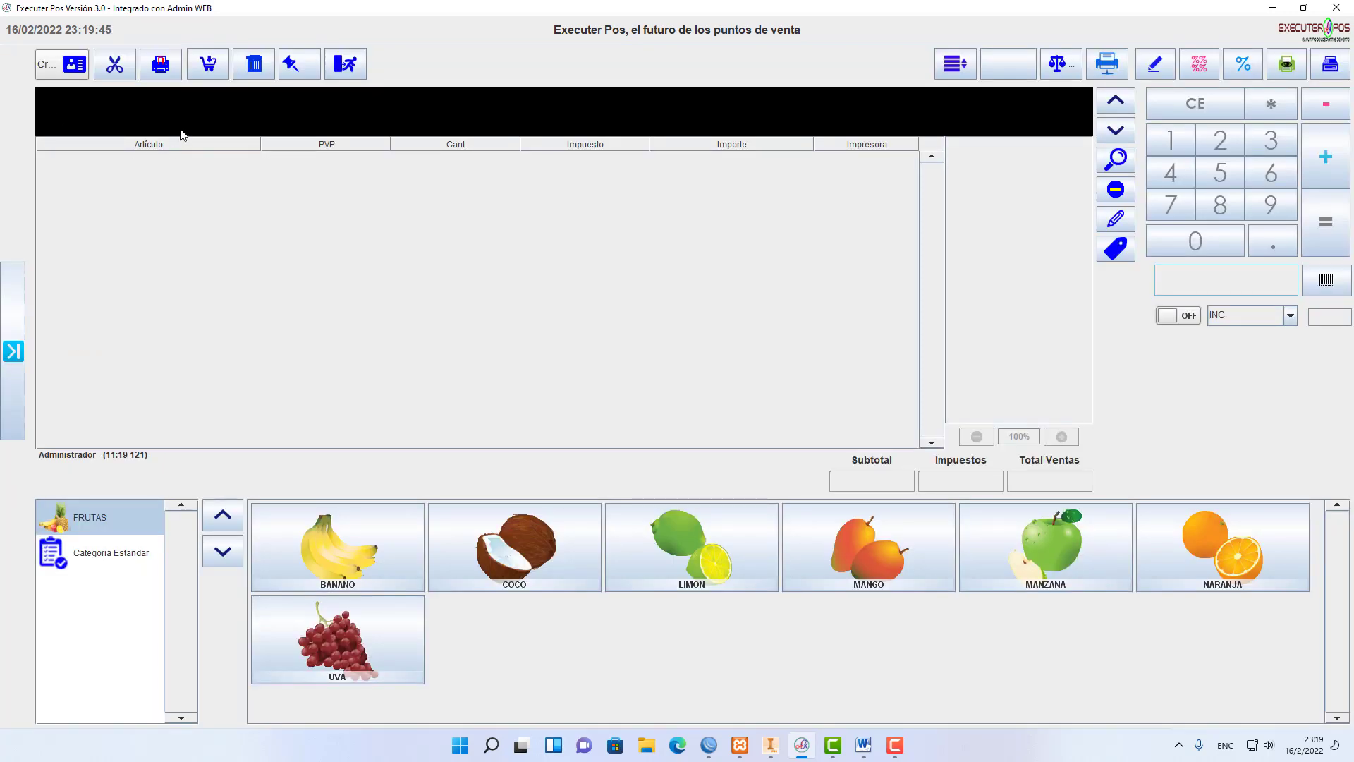
pyautogui.click(371, 550)
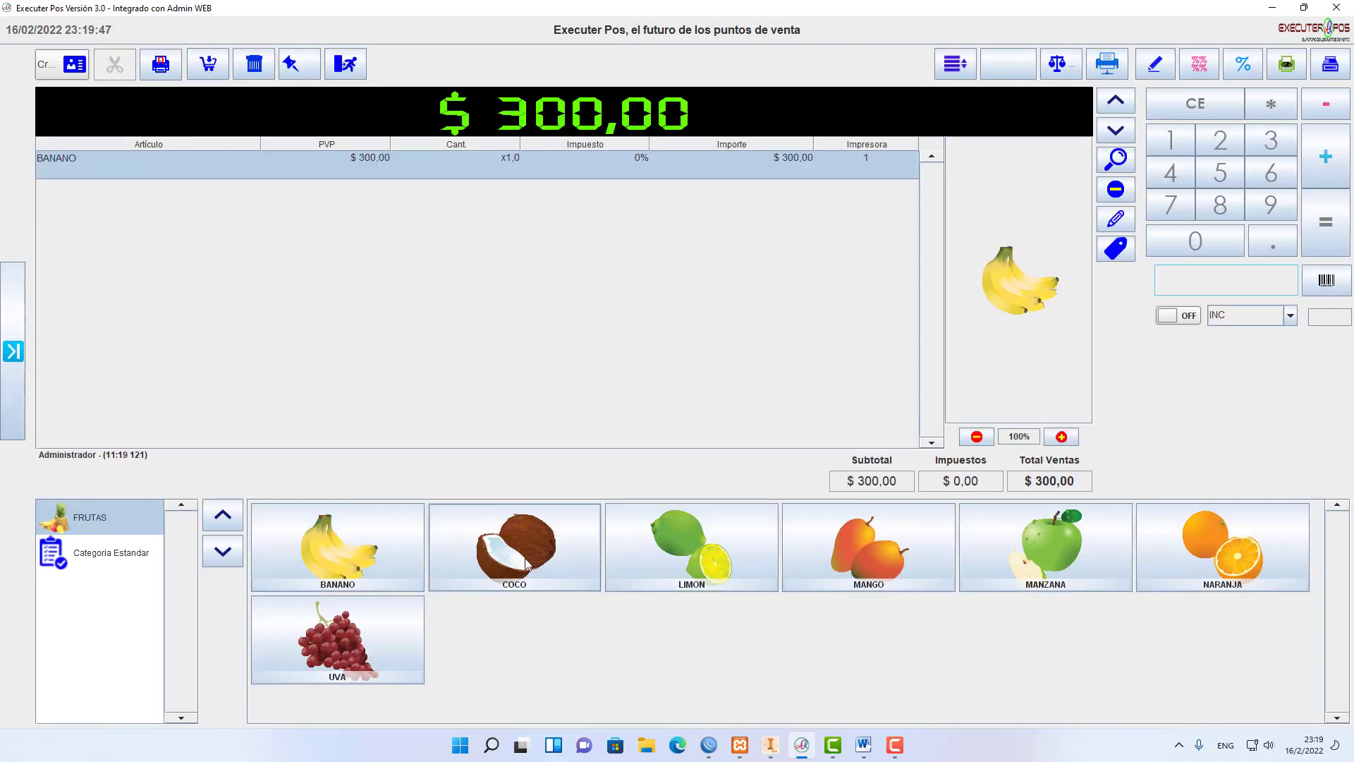
pyautogui.click(514, 557)
pyautogui.click(667, 565)
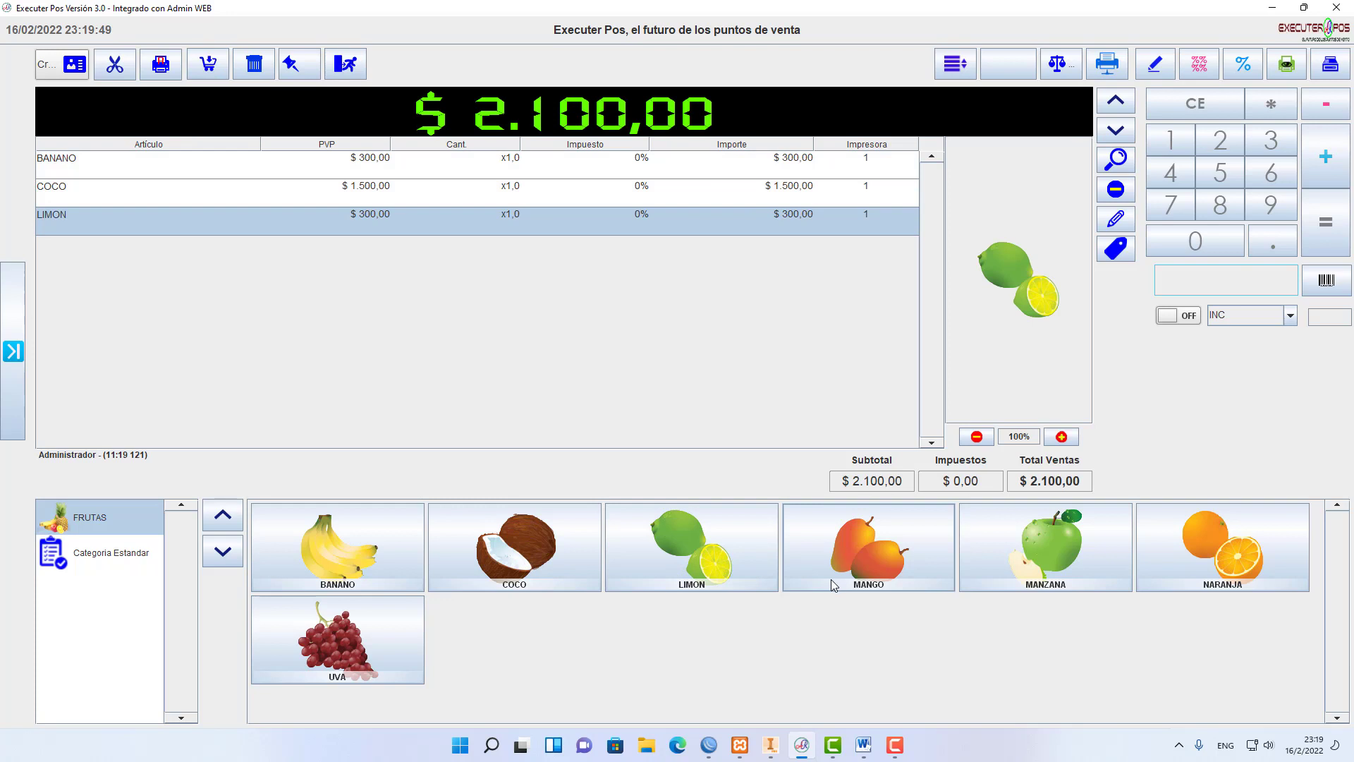
pyautogui.click(213, 69)
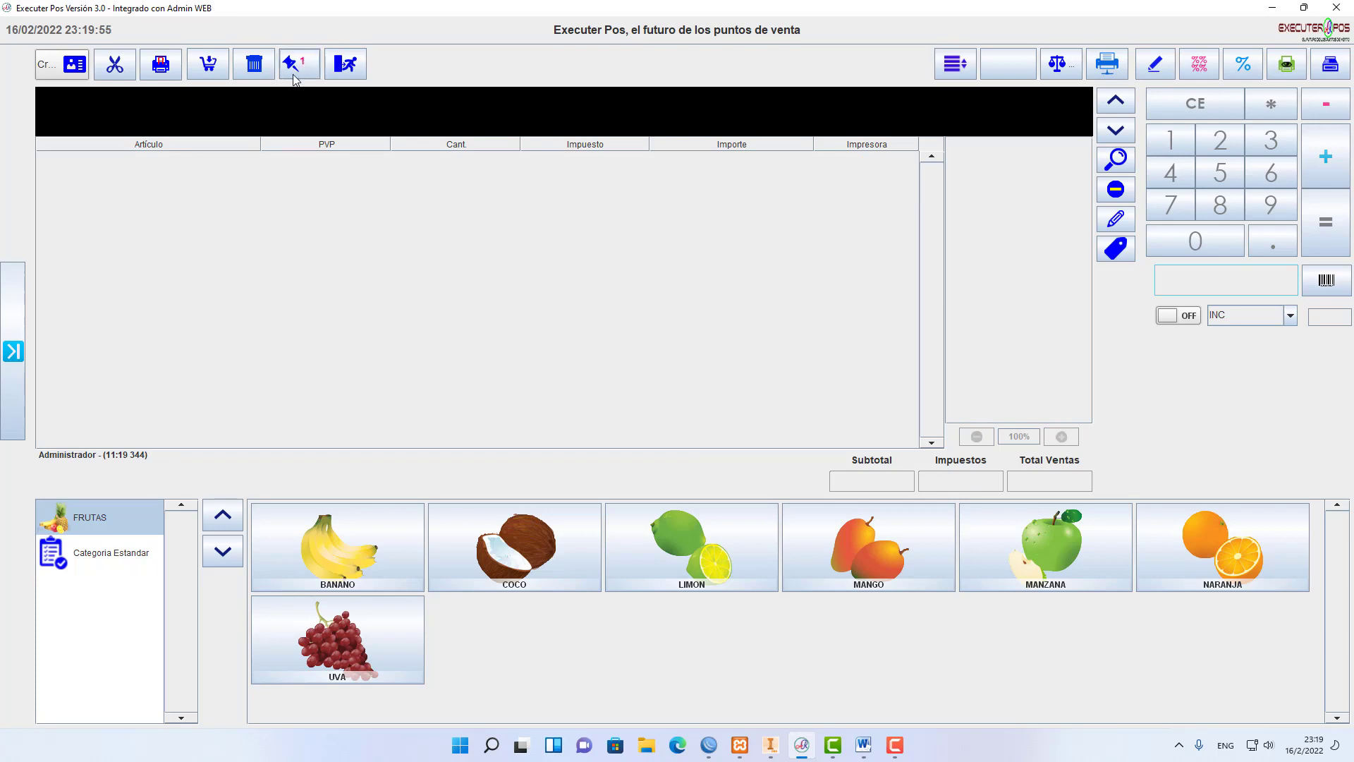
# - Ring up BANANO, COCO, LIMON and MANGO as another sale and leave it pending
pyautogui.click(347, 525)
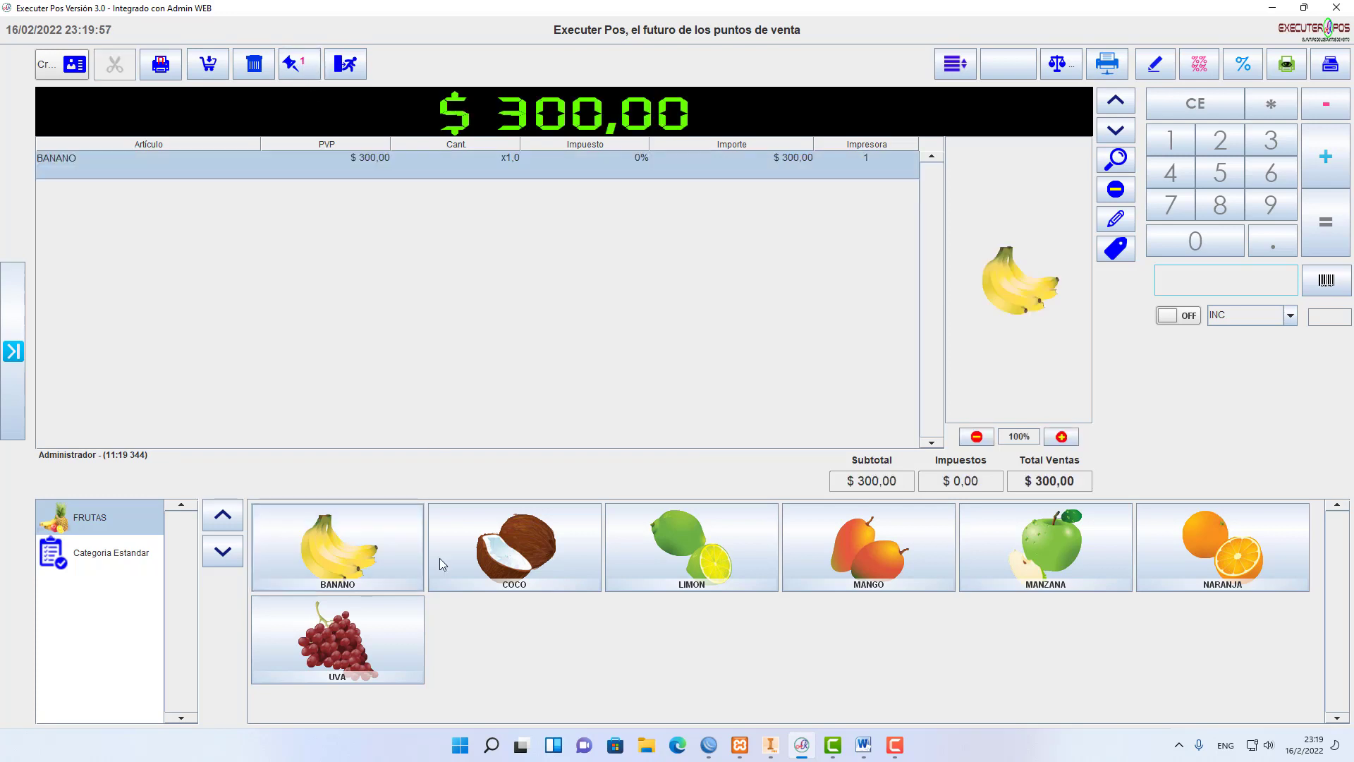
pyautogui.click(494, 550)
pyautogui.click(731, 575)
pyautogui.click(851, 564)
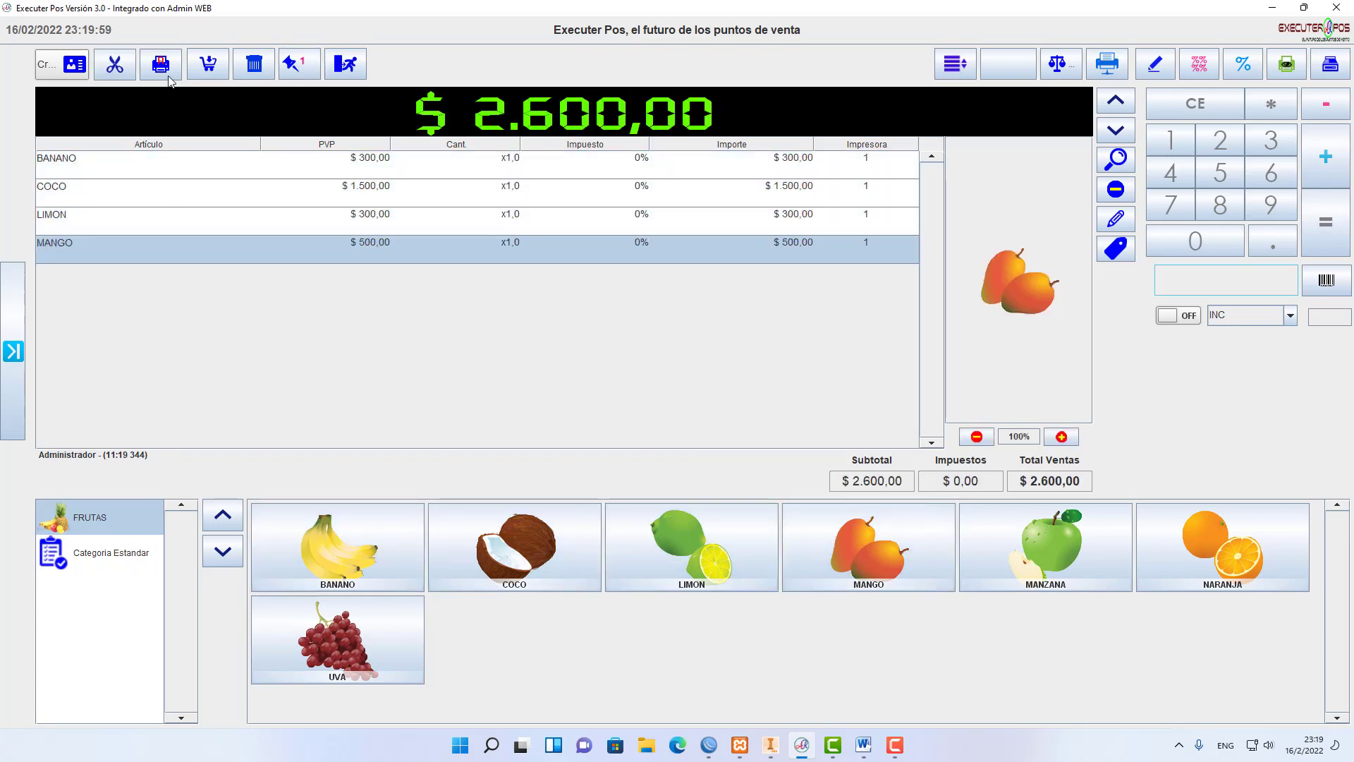
pyautogui.click(209, 64)
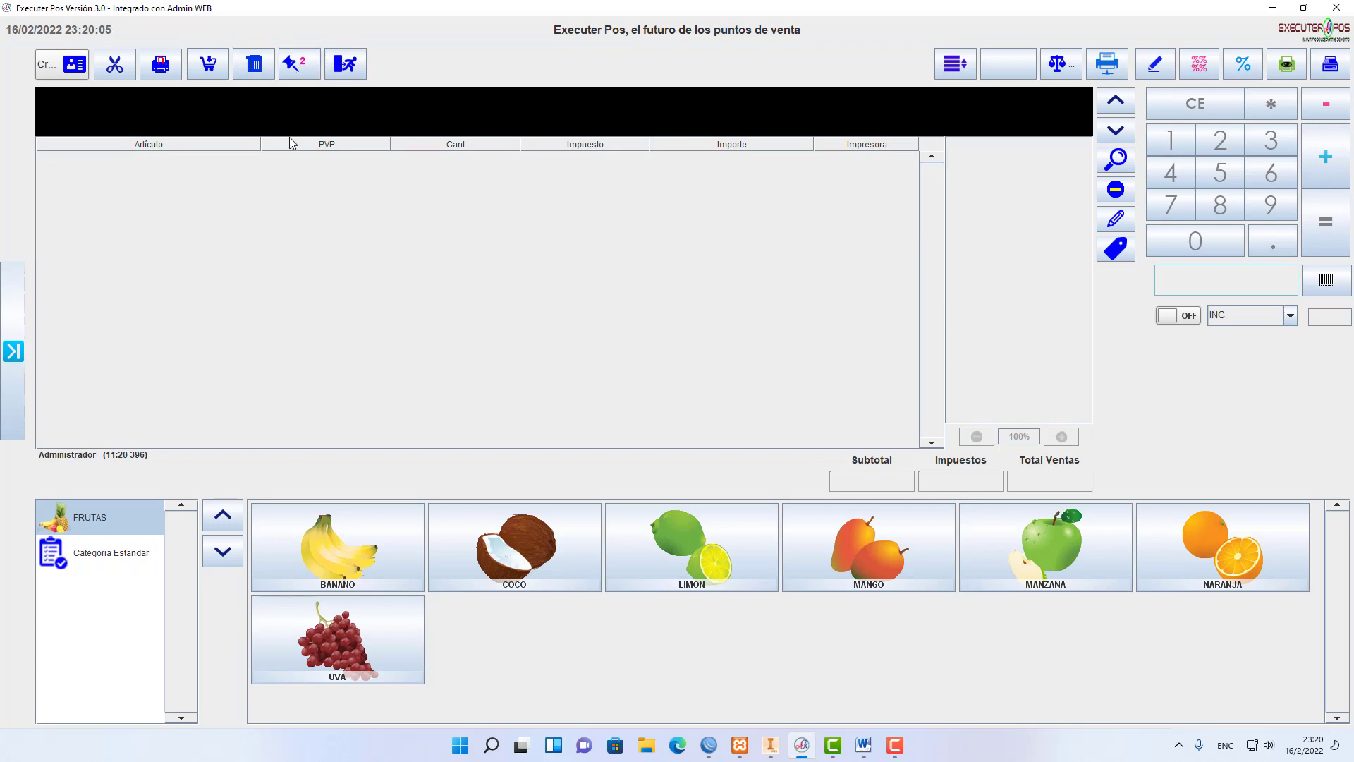
# - Recall the pending receipt that includes MANGO and switch from it to the pending BANANO, COCO and LIMON receipt
pyautogui.click(305, 70)
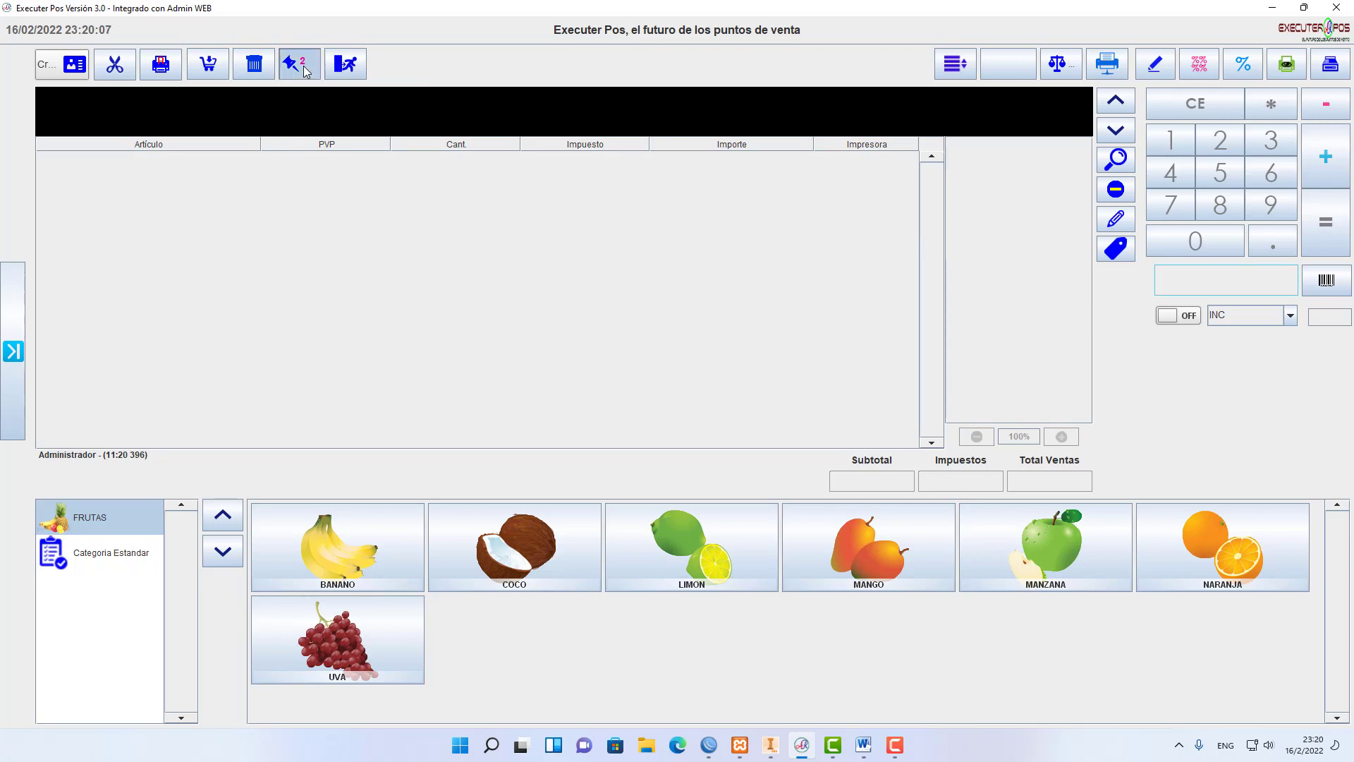
pyautogui.click(674, 293)
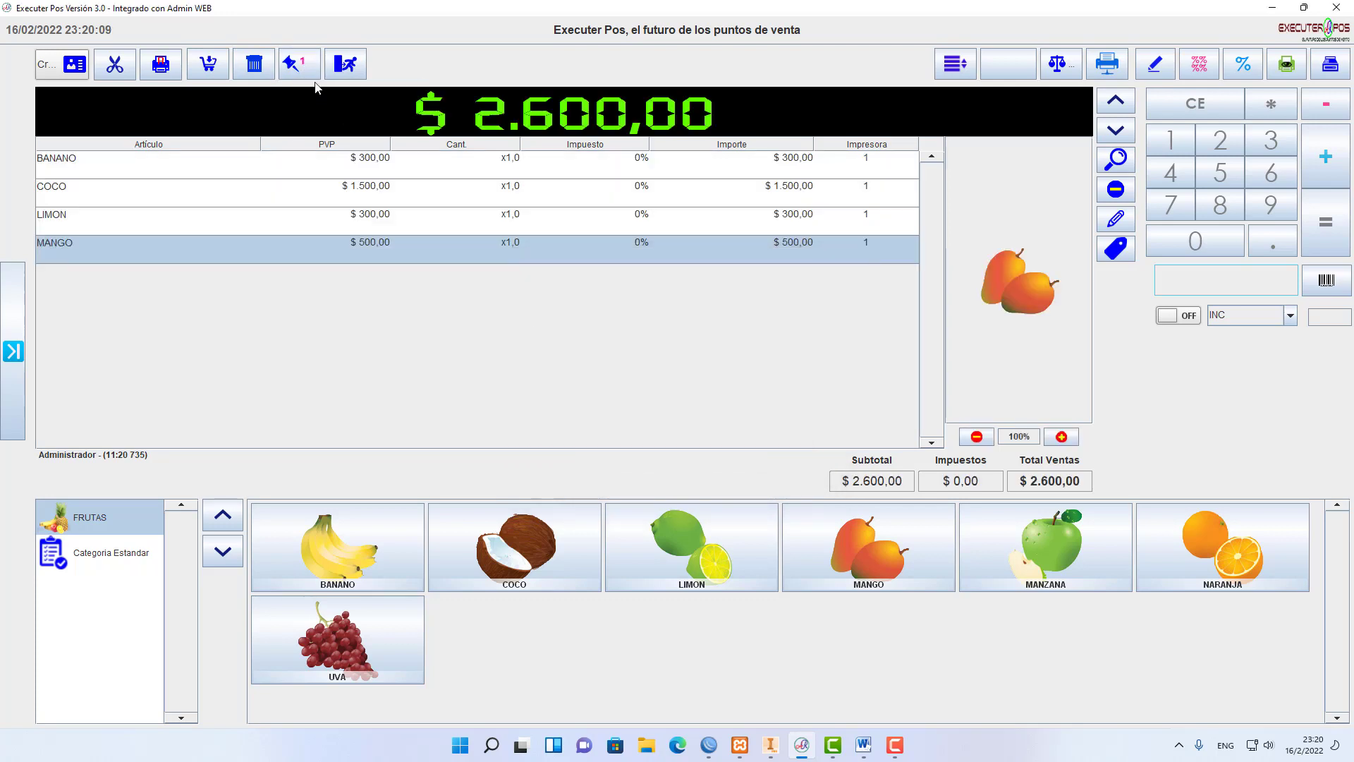
pyautogui.click(299, 65)
pyautogui.click(652, 293)
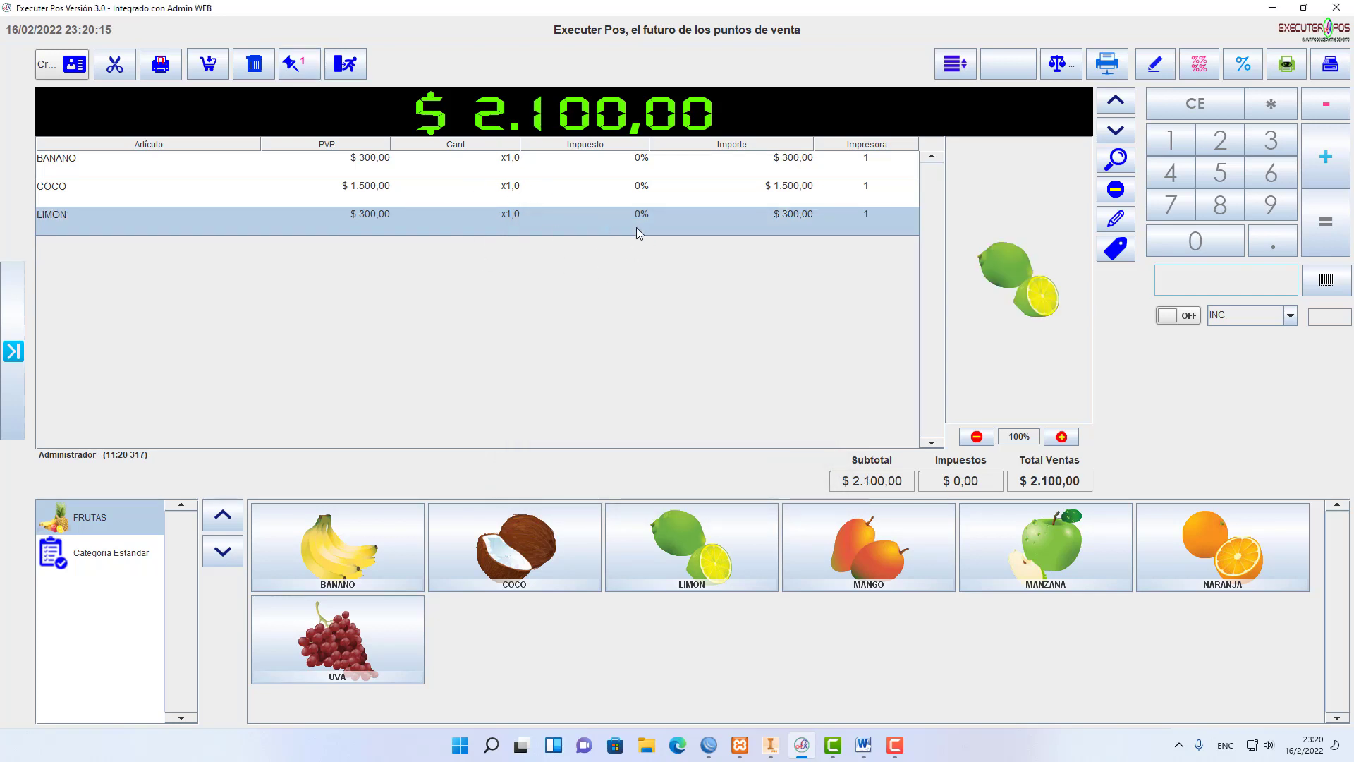
# - Delete the BANANO, COCO and LIMON receipt, and recall and delete the remaining pending receipt
pyautogui.click(256, 65)
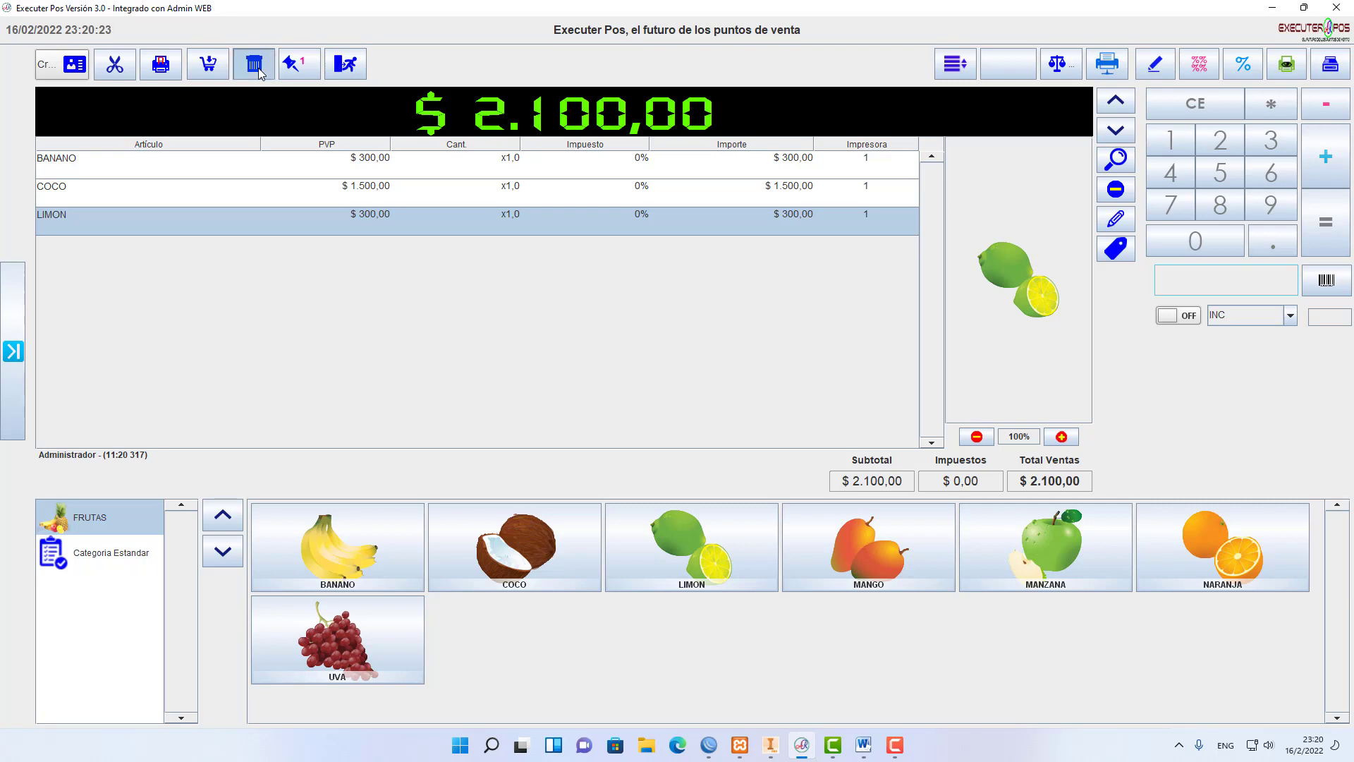
pyautogui.click(261, 86)
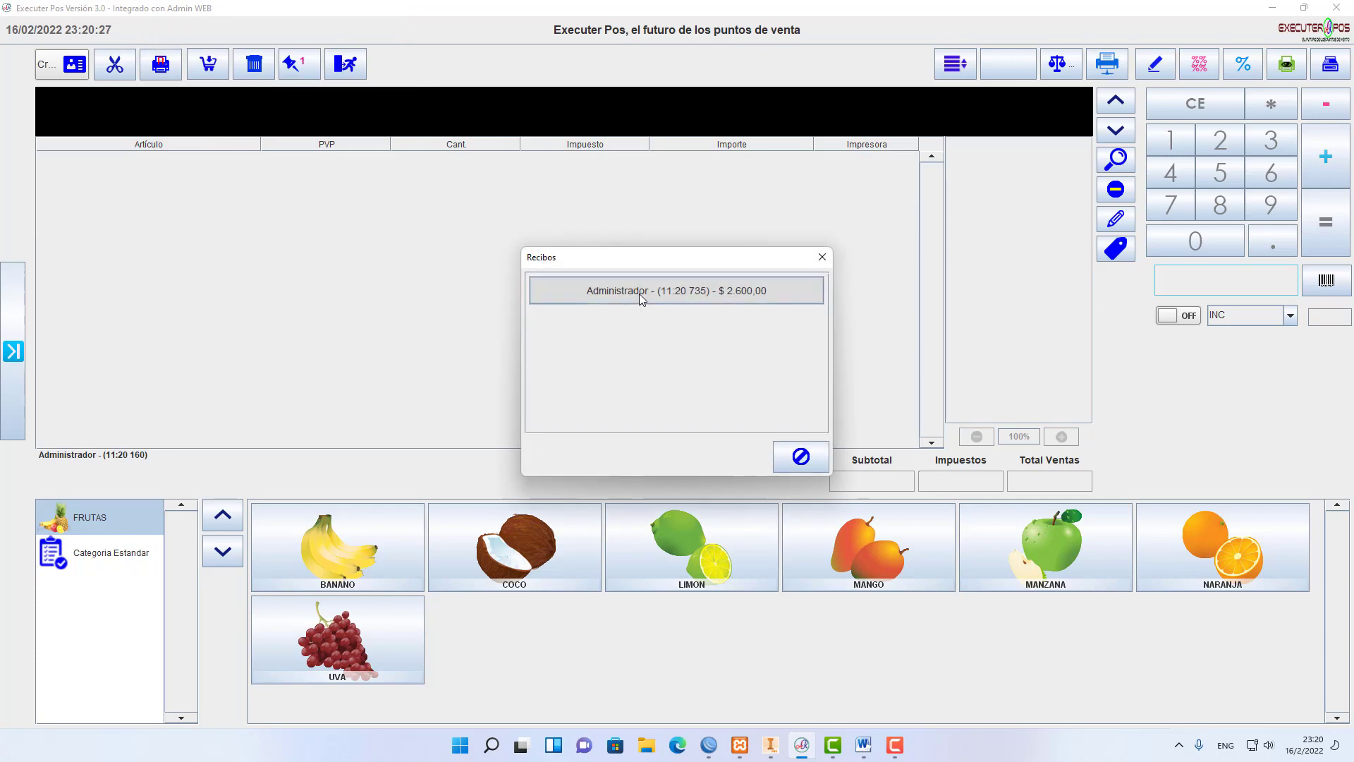
pyautogui.click(641, 299)
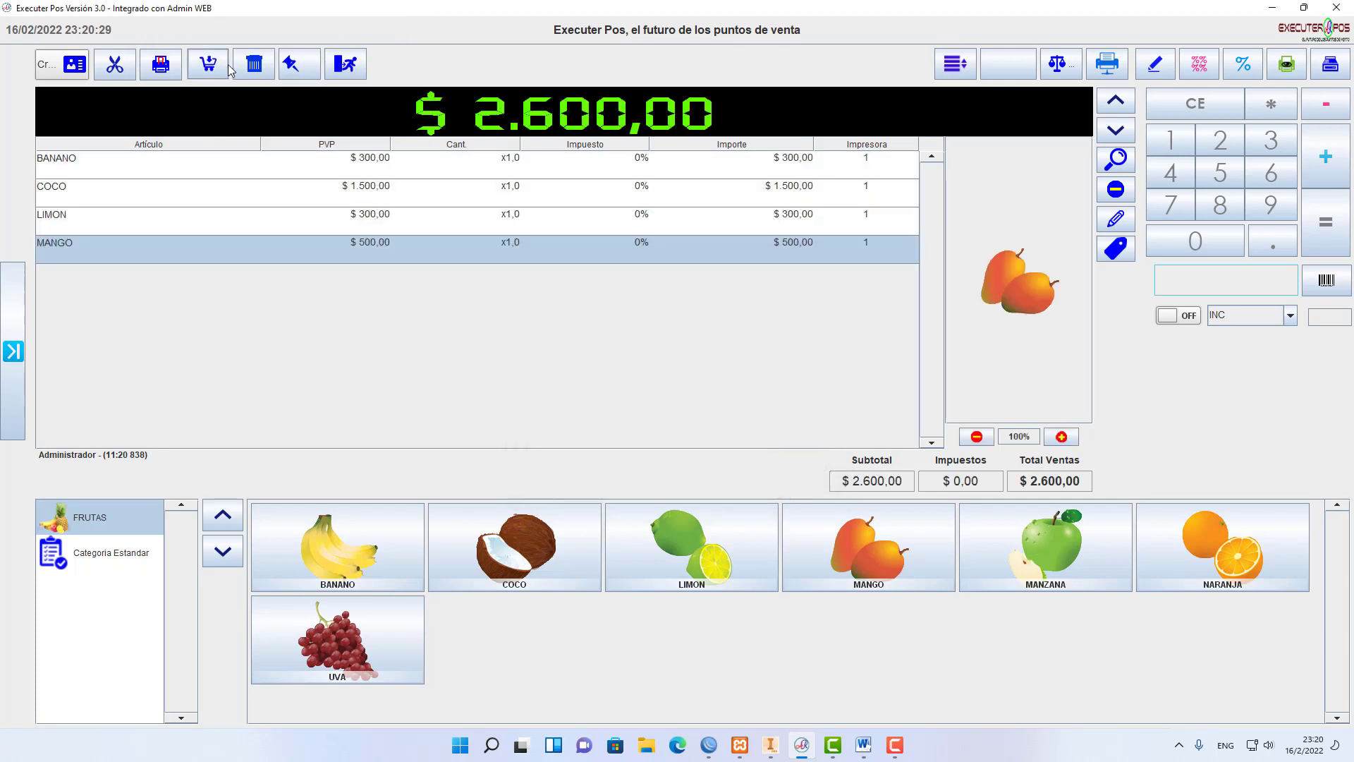
pyautogui.click(255, 64)
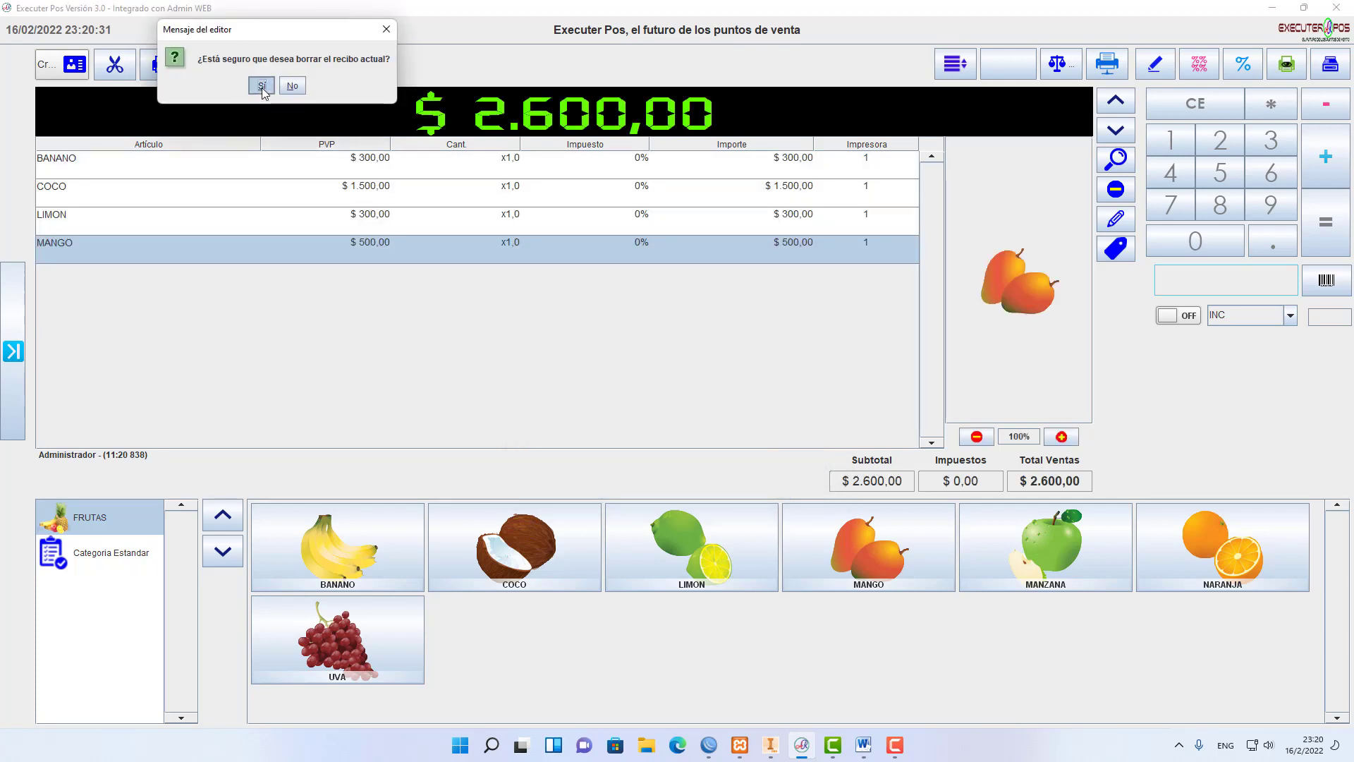
pyautogui.click(260, 86)
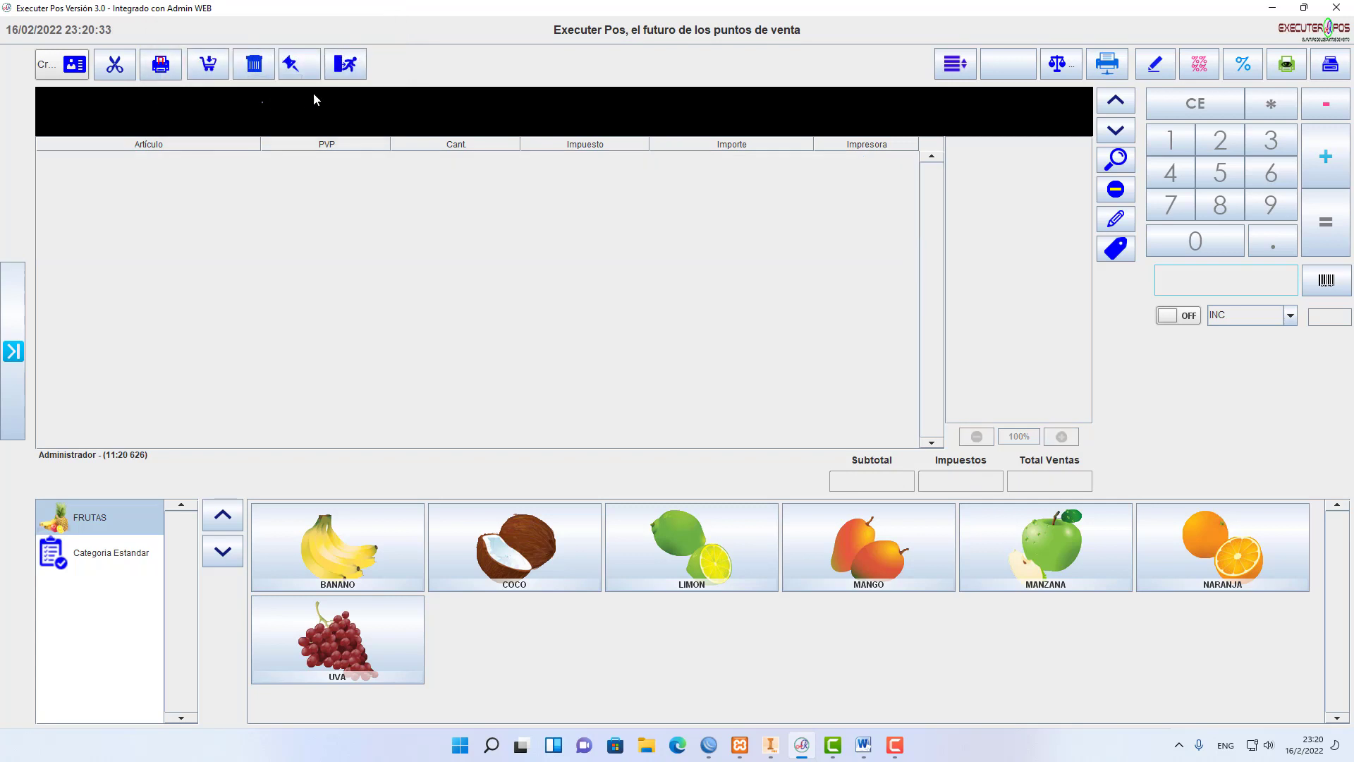
# - Log out of the session and log back in as Administrador
pyautogui.click(346, 65)
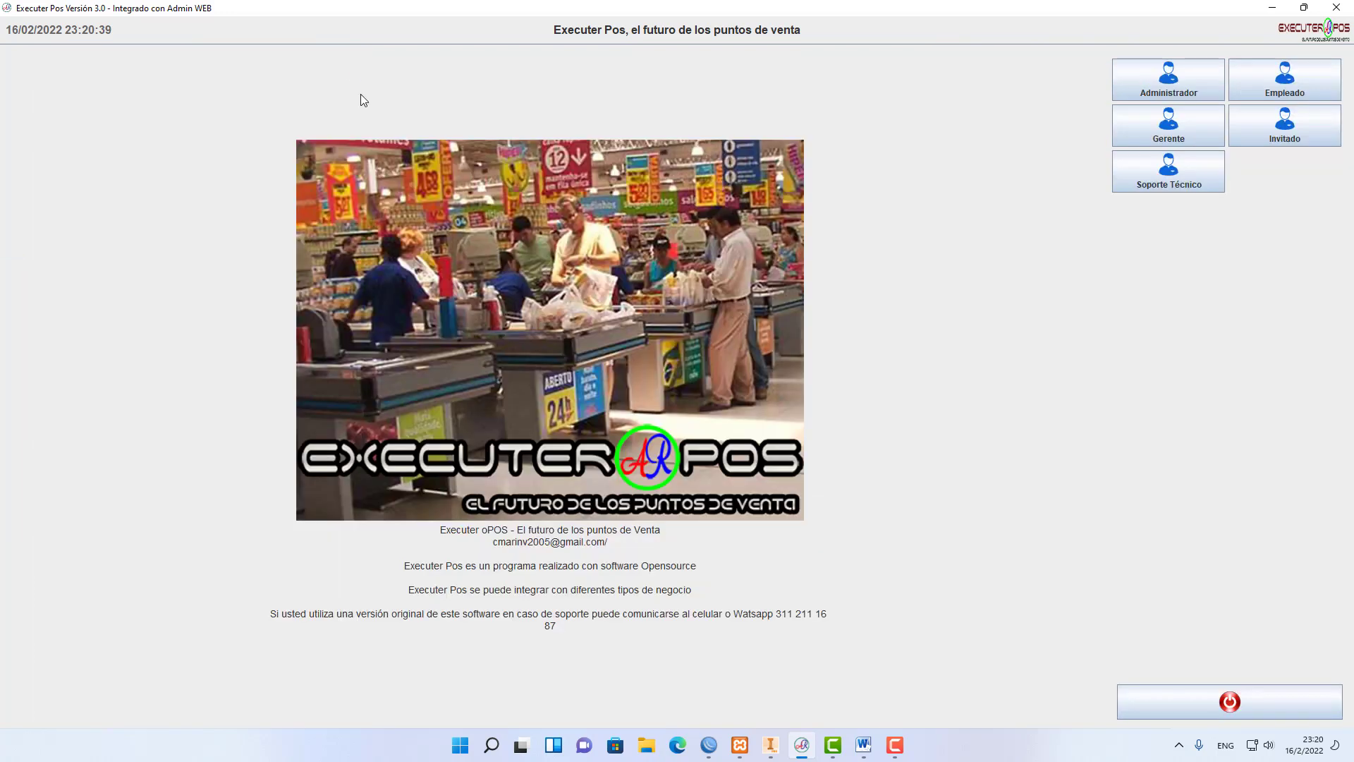
pyautogui.click(1178, 84)
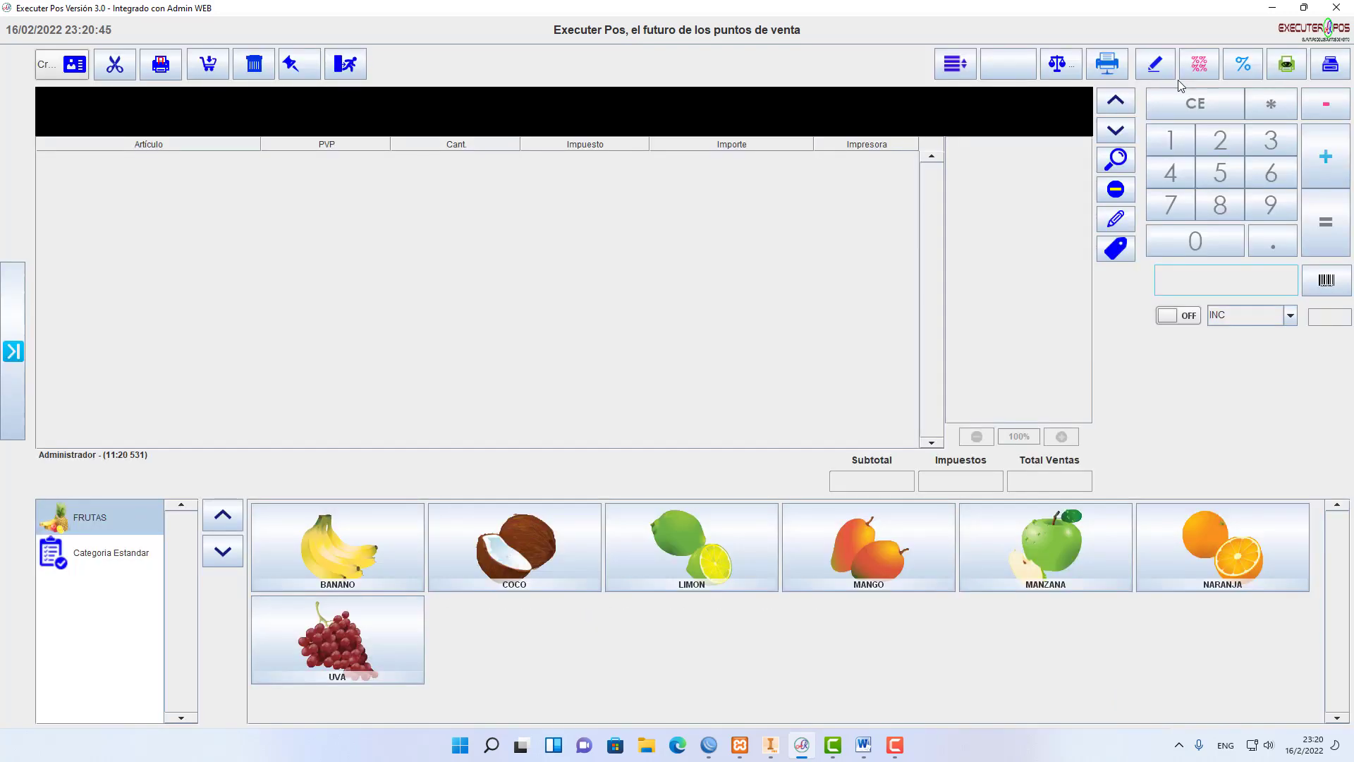
# - Show the extra sales tools and try the calculator and the notepad, closing each one
pyautogui.click(955, 67)
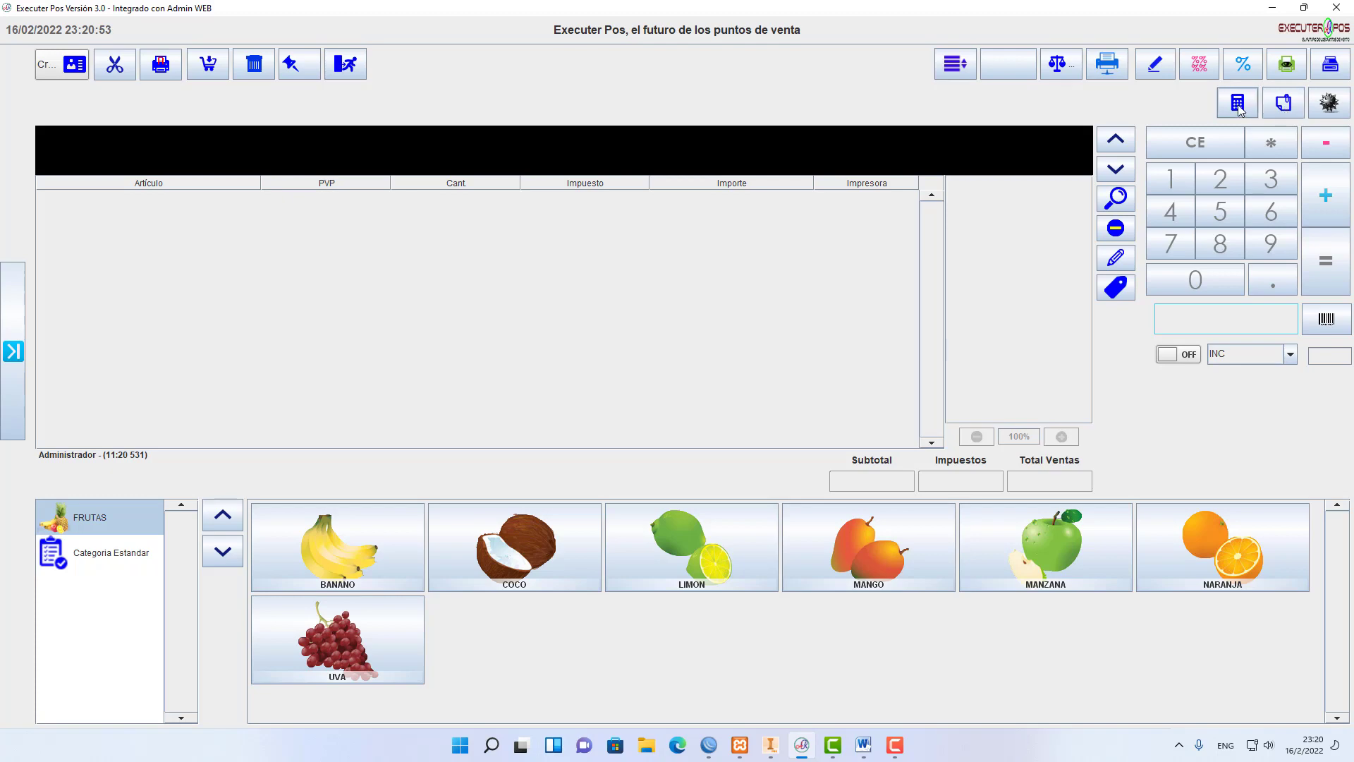
pyautogui.click(1237, 103)
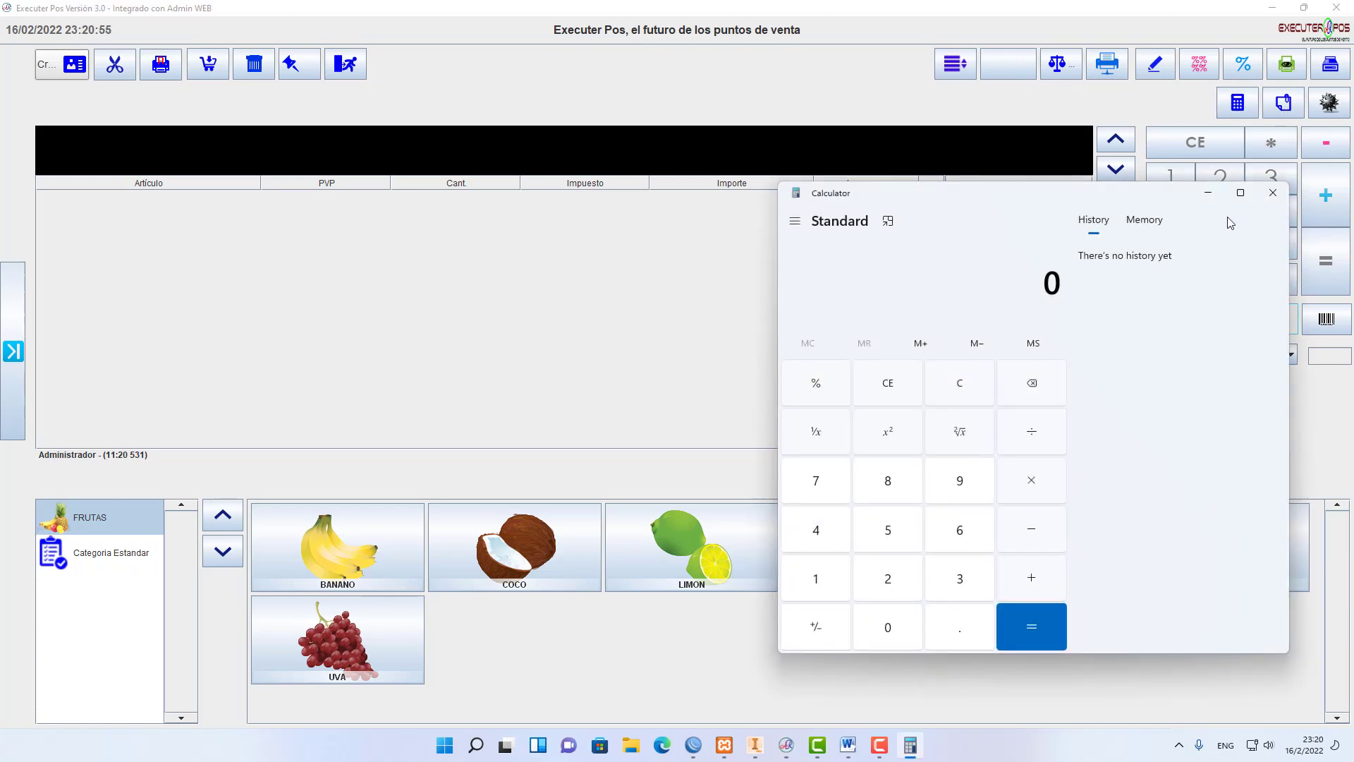
pyautogui.click(1274, 190)
pyautogui.click(1287, 109)
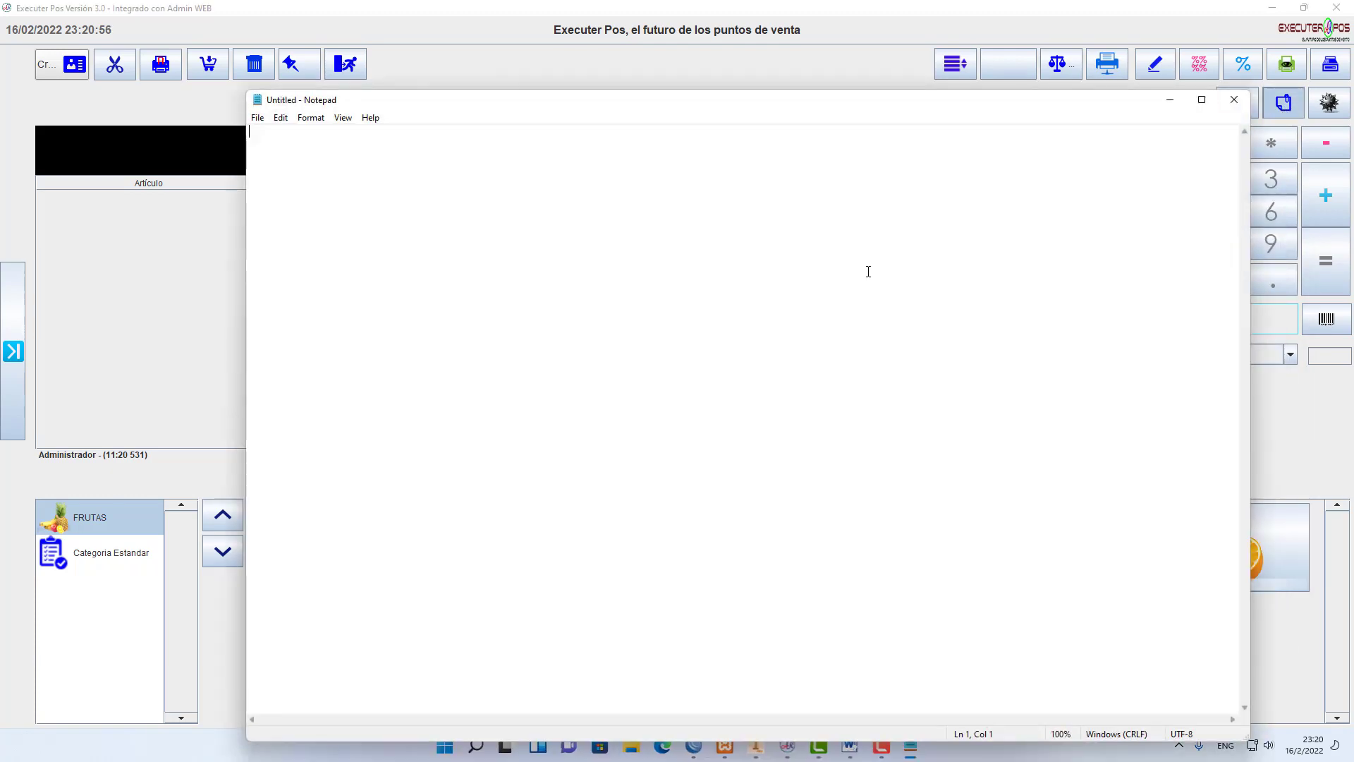
pyautogui.click(1234, 99)
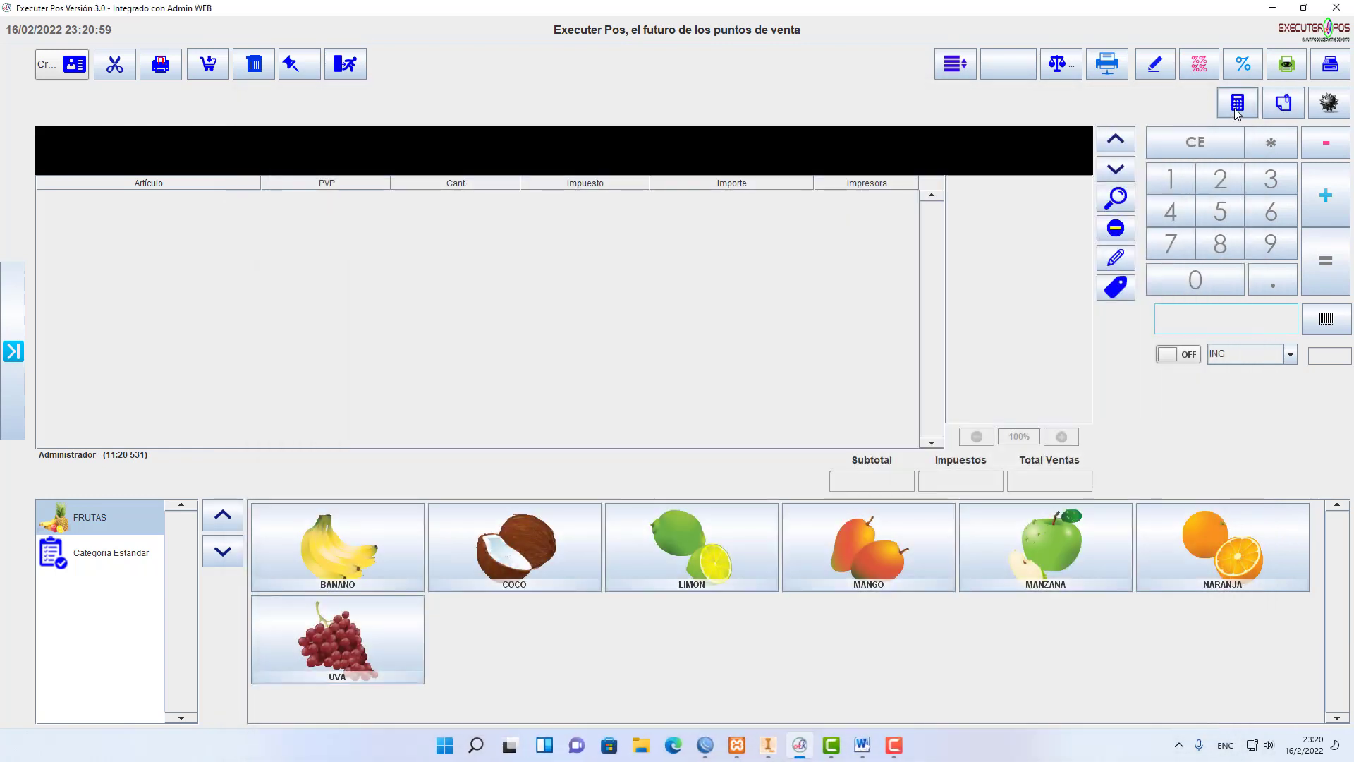
# - Play a few rounds of the Buscaminas game, close it and hide the extra sales tools
pyautogui.click(1327, 103)
pyautogui.click(686, 345)
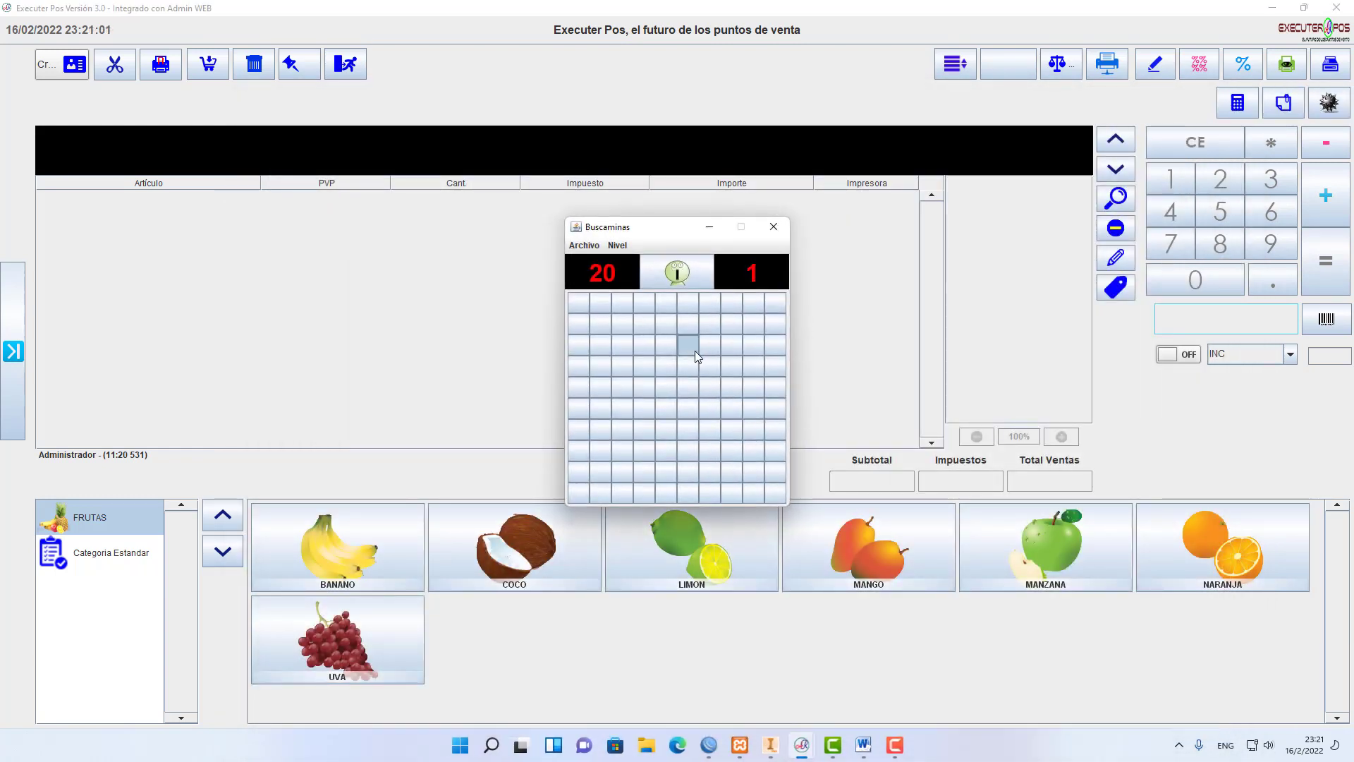
pyautogui.click(677, 272)
pyautogui.click(666, 366)
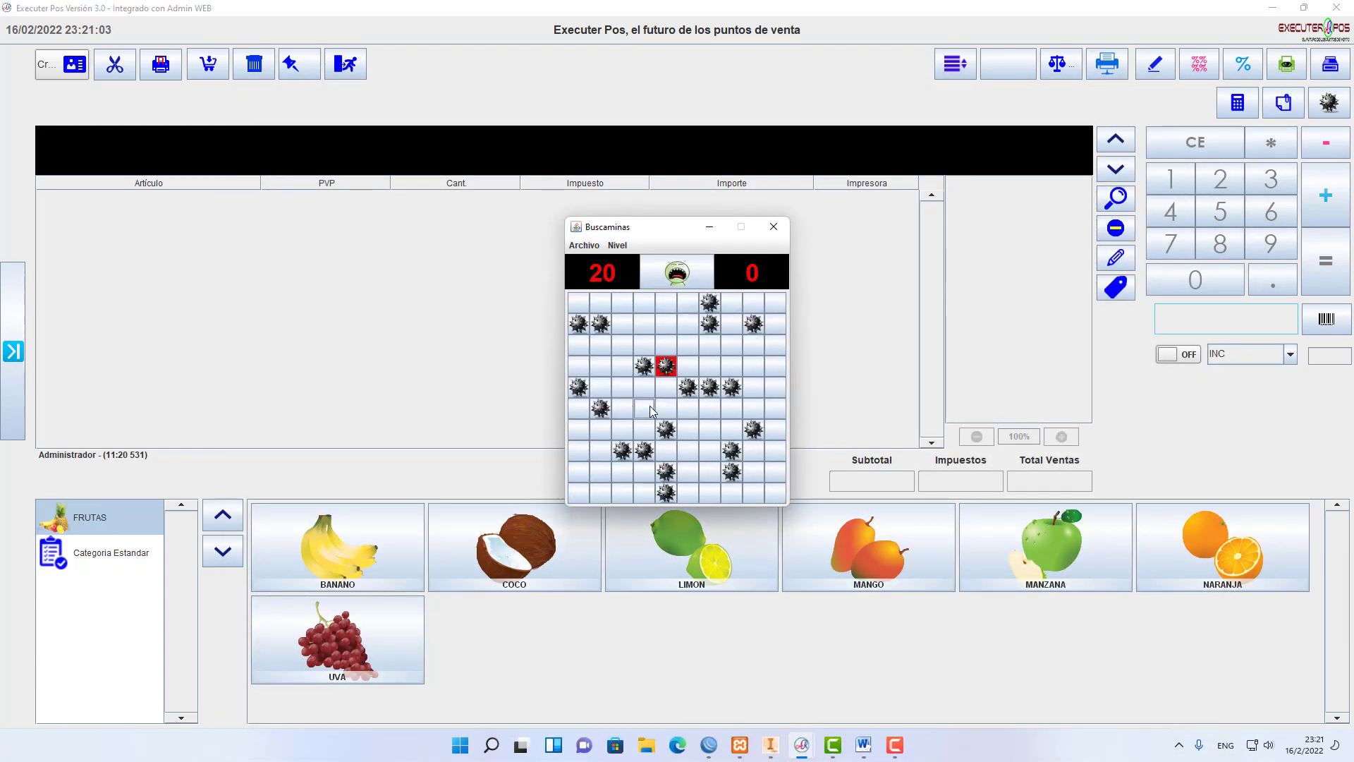
pyautogui.click(690, 275)
pyautogui.click(688, 345)
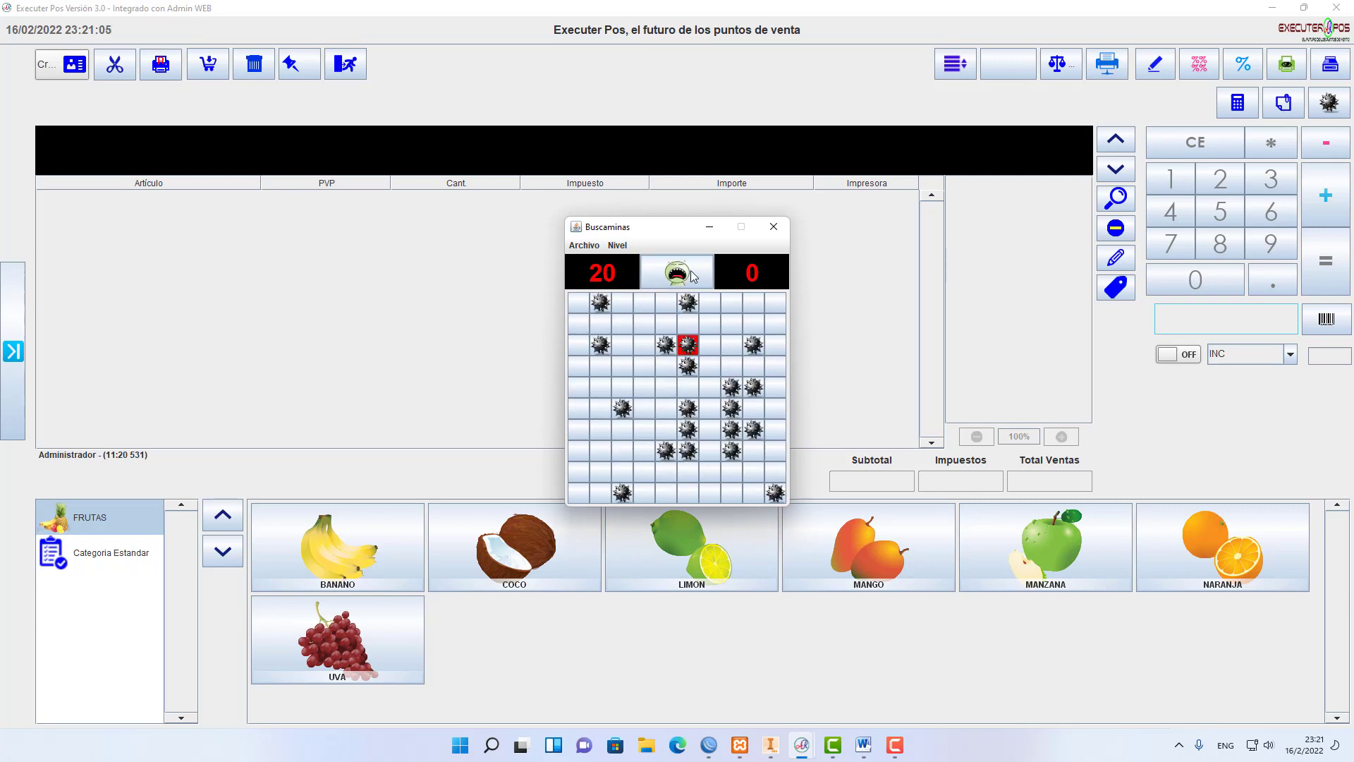
pyautogui.click(677, 272)
pyautogui.click(644, 410)
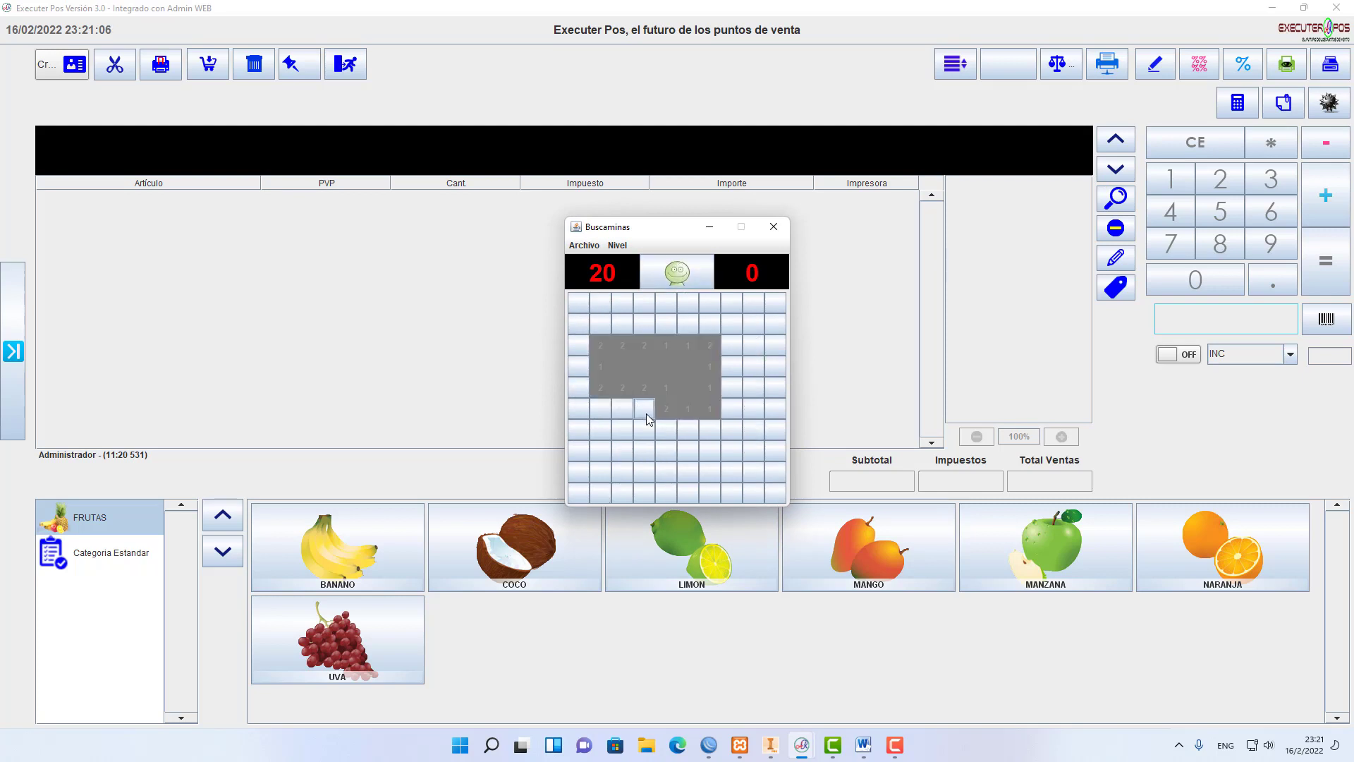
pyautogui.click(774, 227)
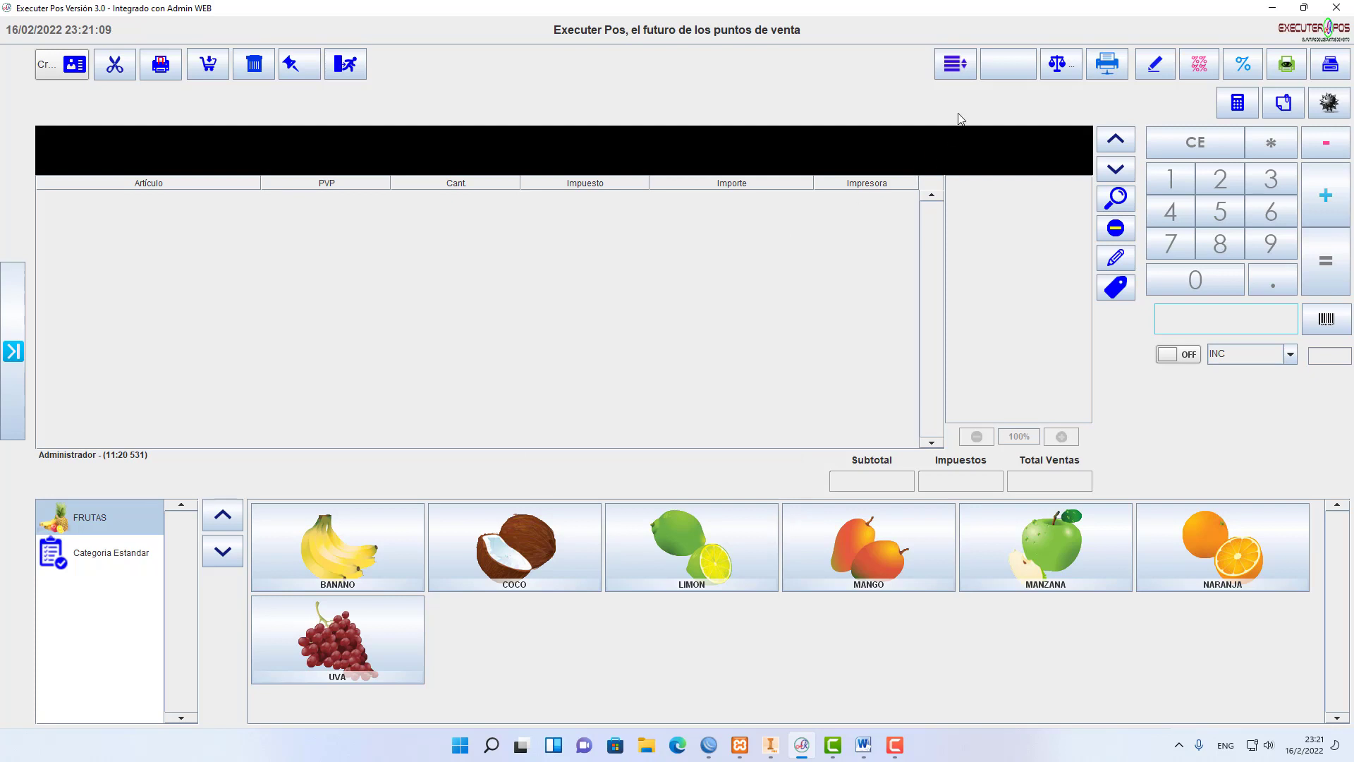
pyautogui.click(956, 65)
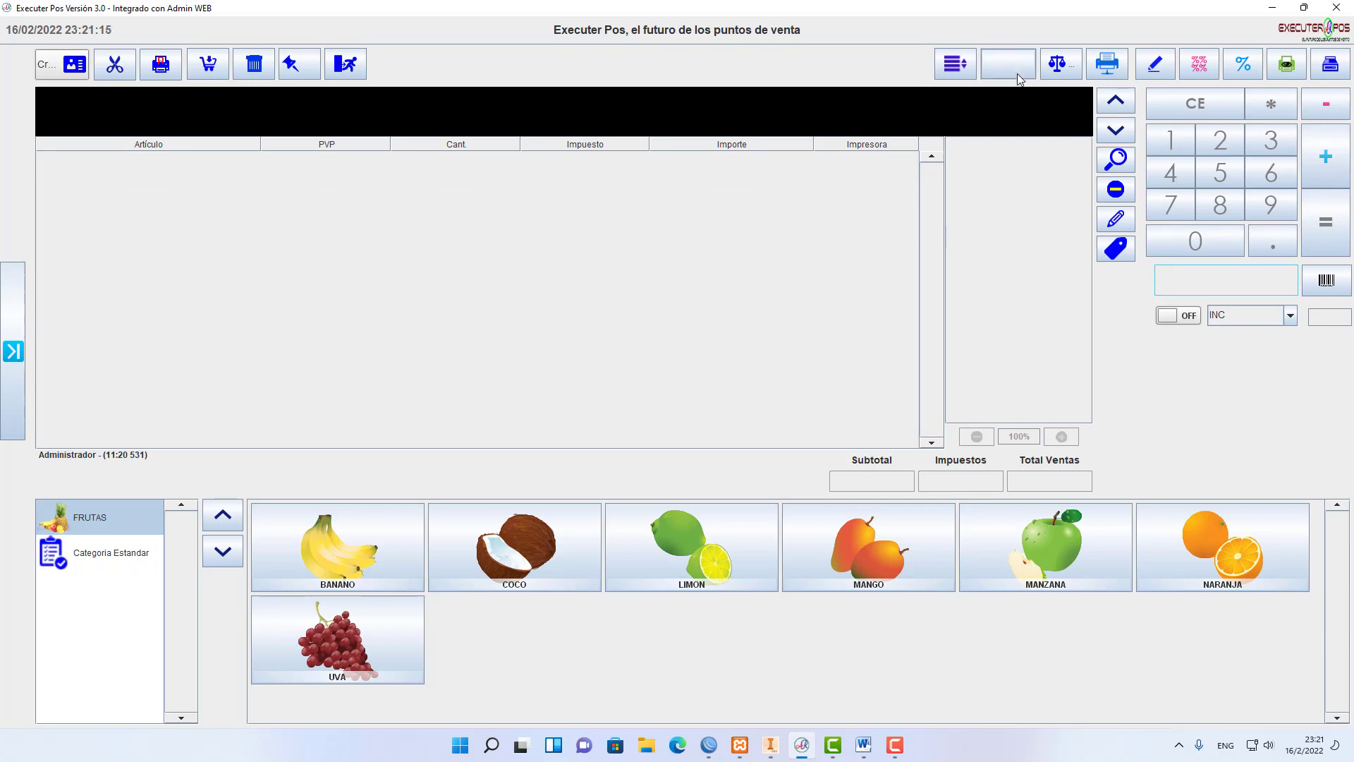
# - Add BANANO, COCO and LIMON to the sale and display the stock quantity and product summary for LIMON
pyautogui.click(379, 533)
pyautogui.click(518, 547)
pyautogui.click(677, 548)
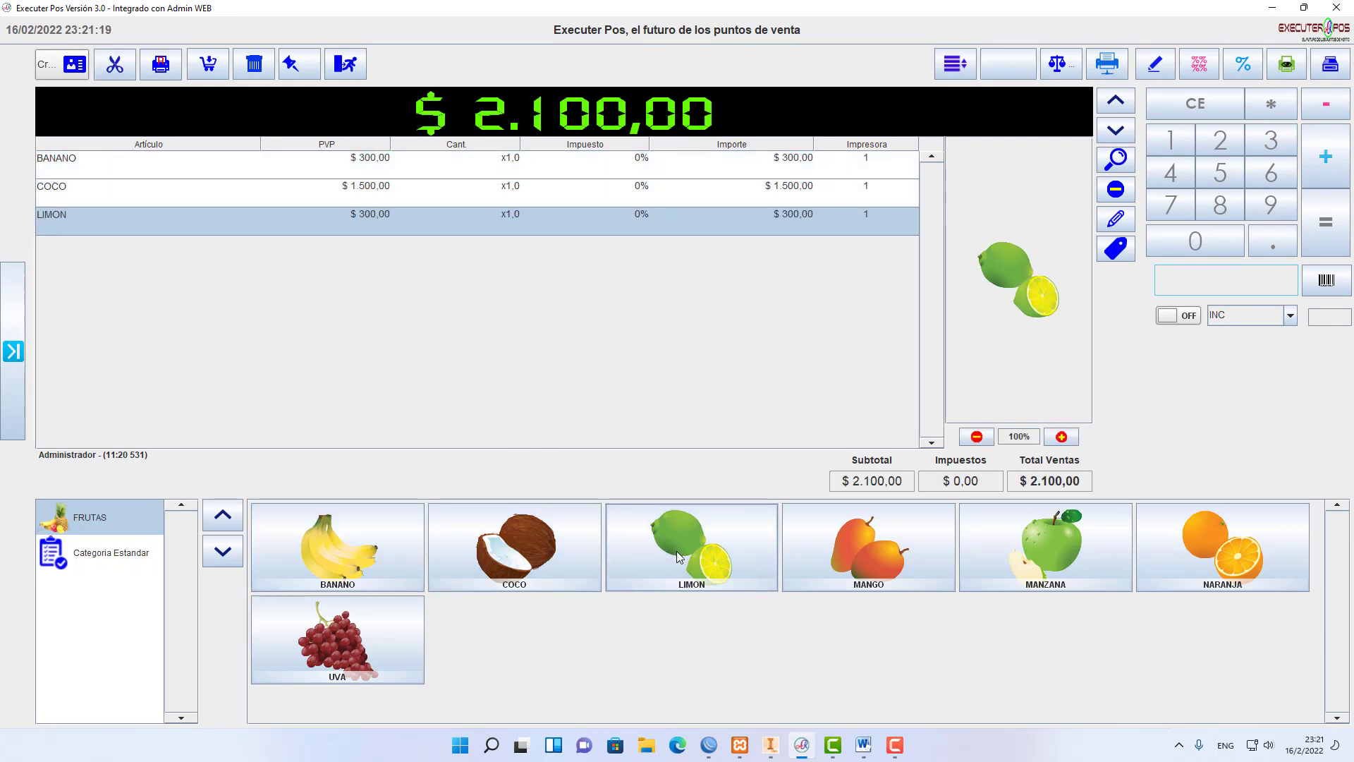
pyautogui.click(1016, 73)
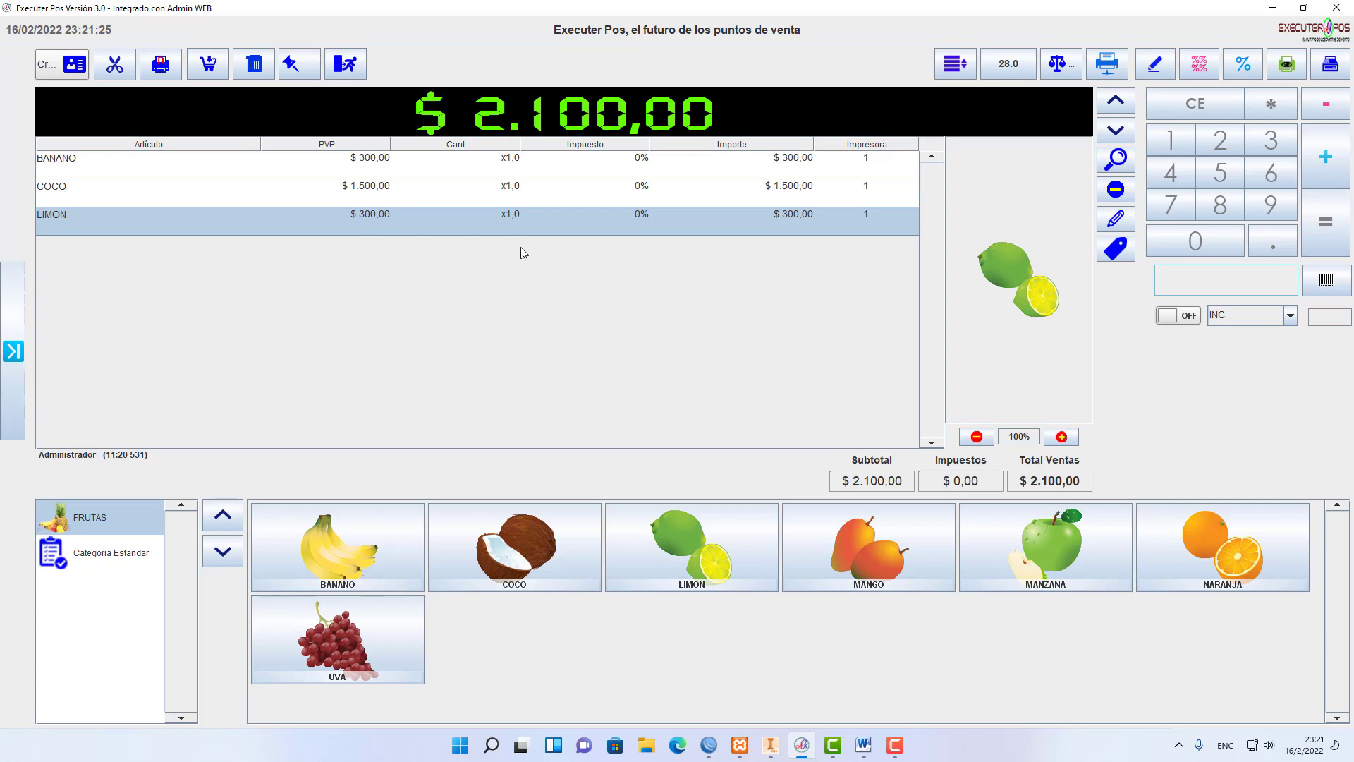
pyautogui.click(1012, 70)
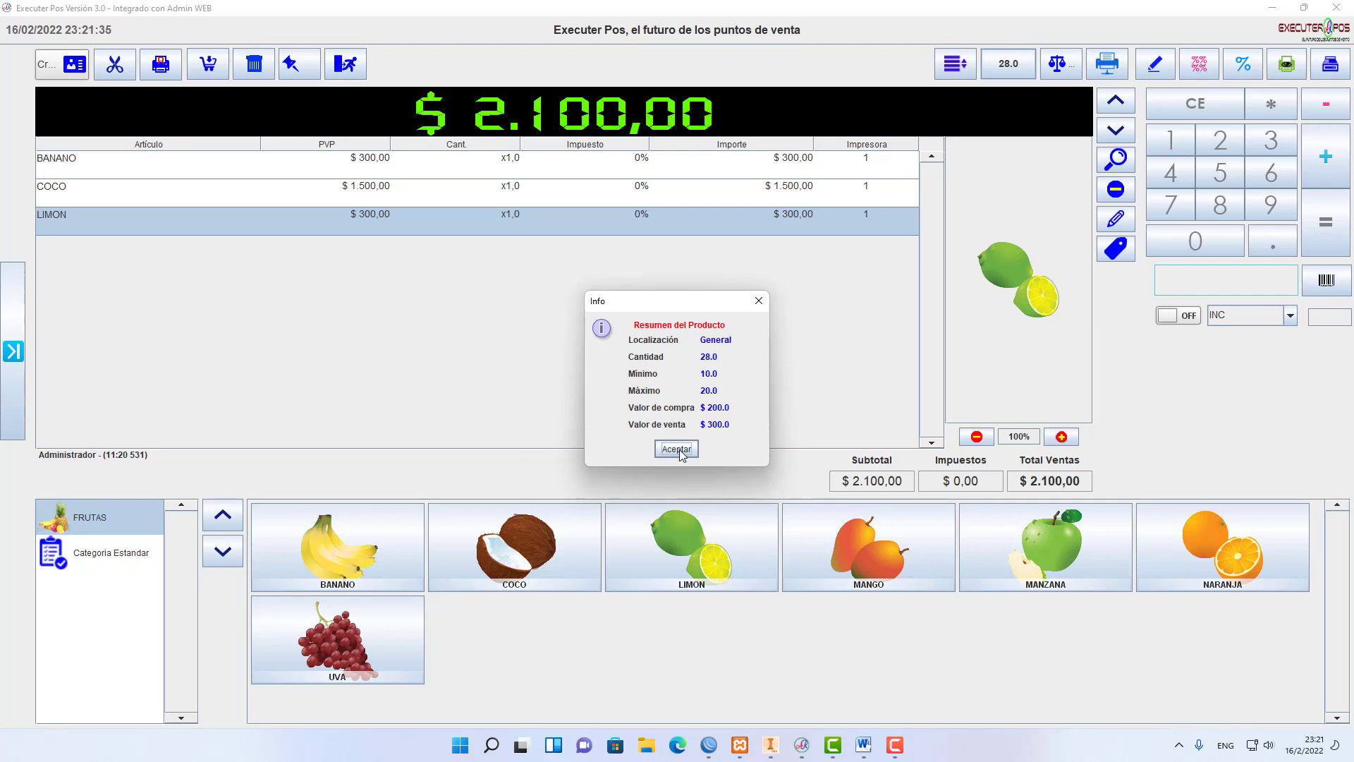
# - Close the LIMON product summary and delete the current receipt
pyautogui.click(679, 450)
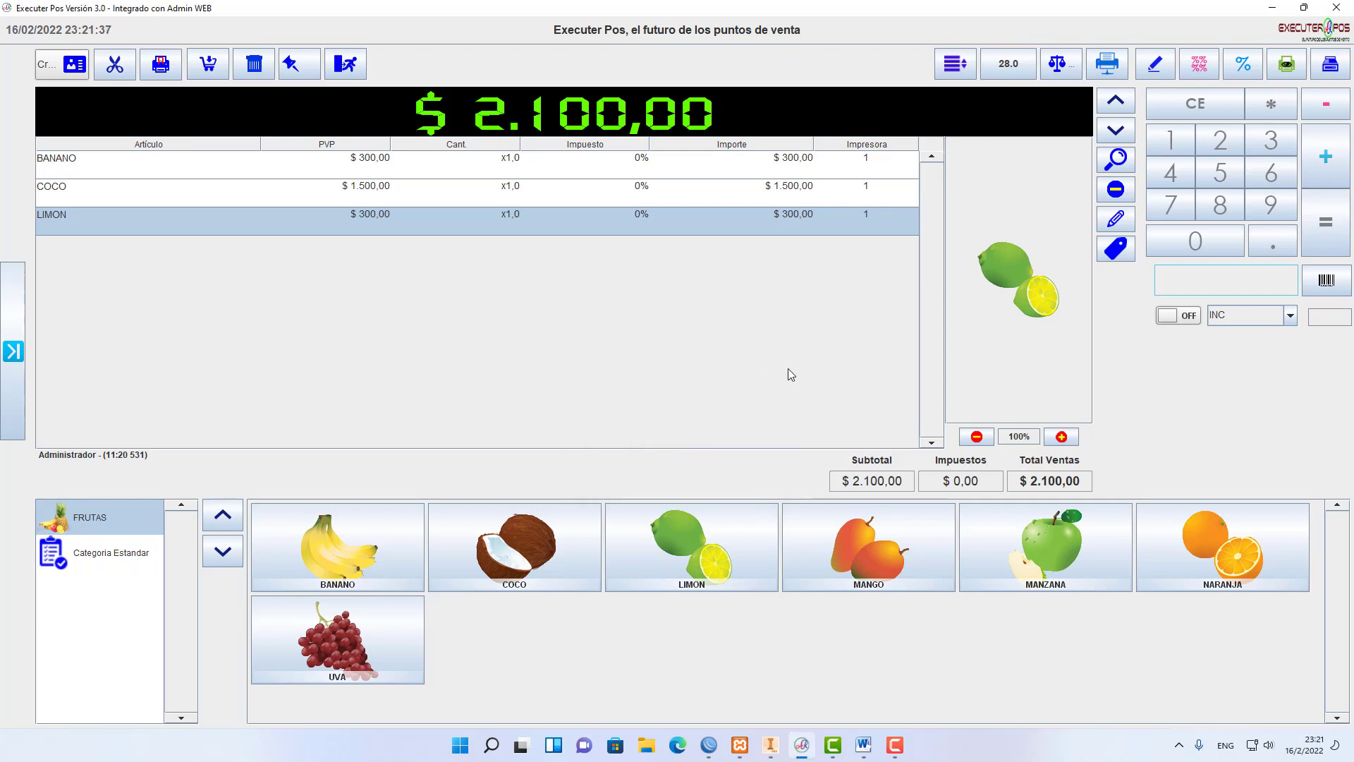
pyautogui.click(256, 75)
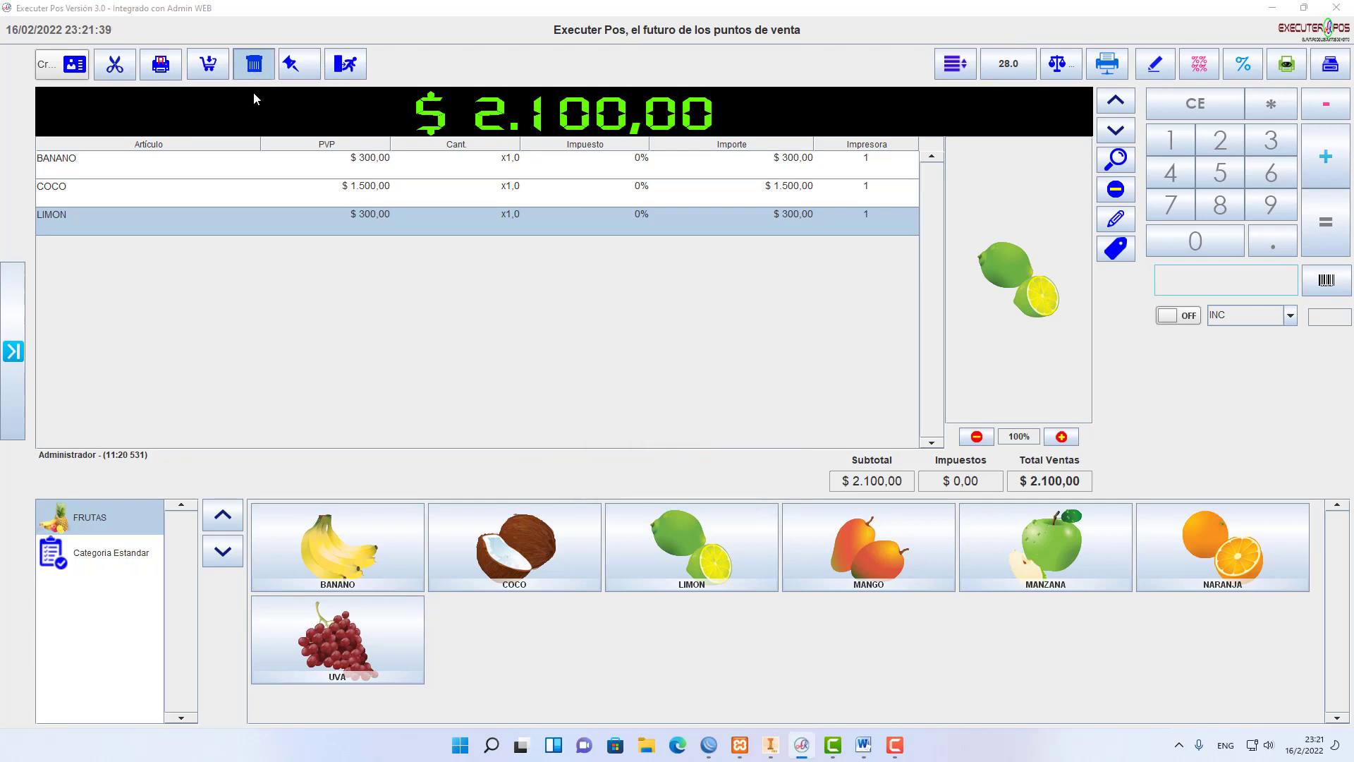
pyautogui.click(264, 87)
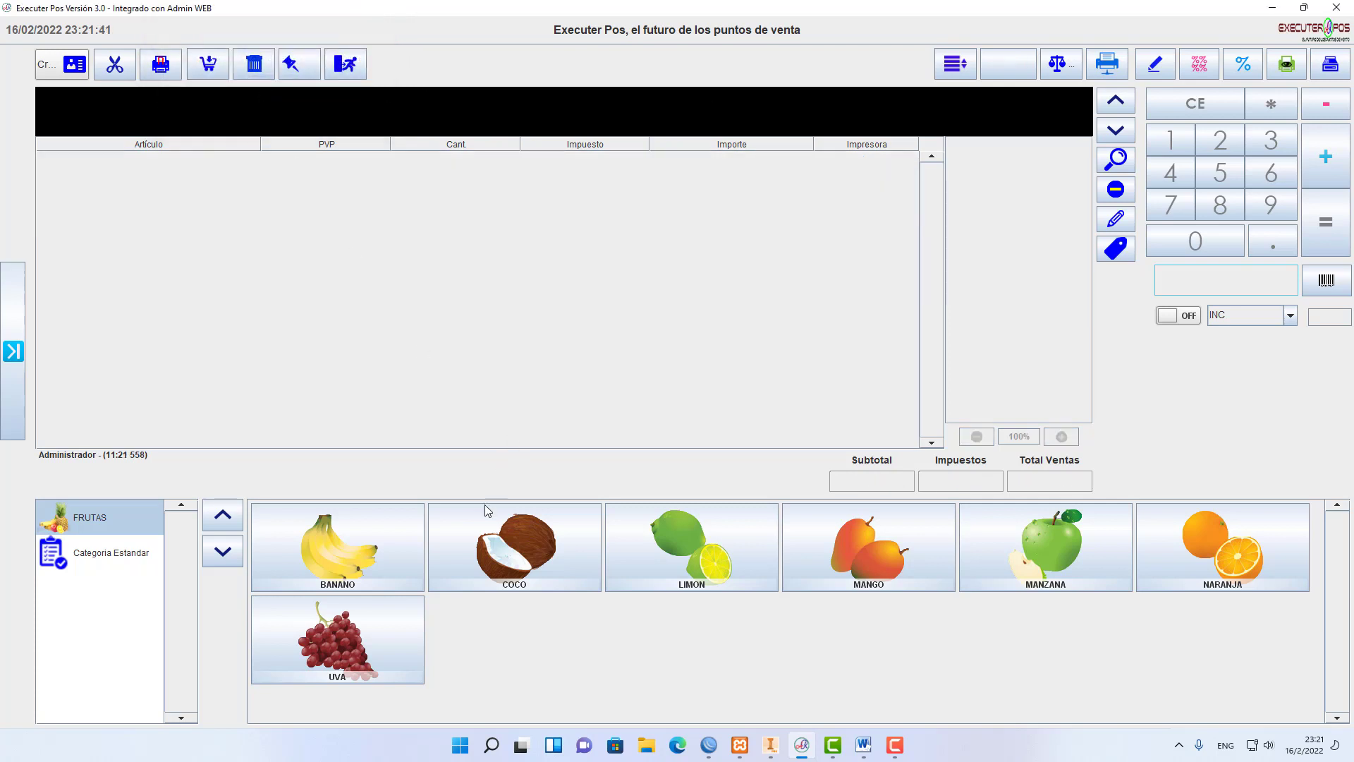
# - Add BANANO to the sale and set its weight to 0.5 with the scale function
pyautogui.click(379, 558)
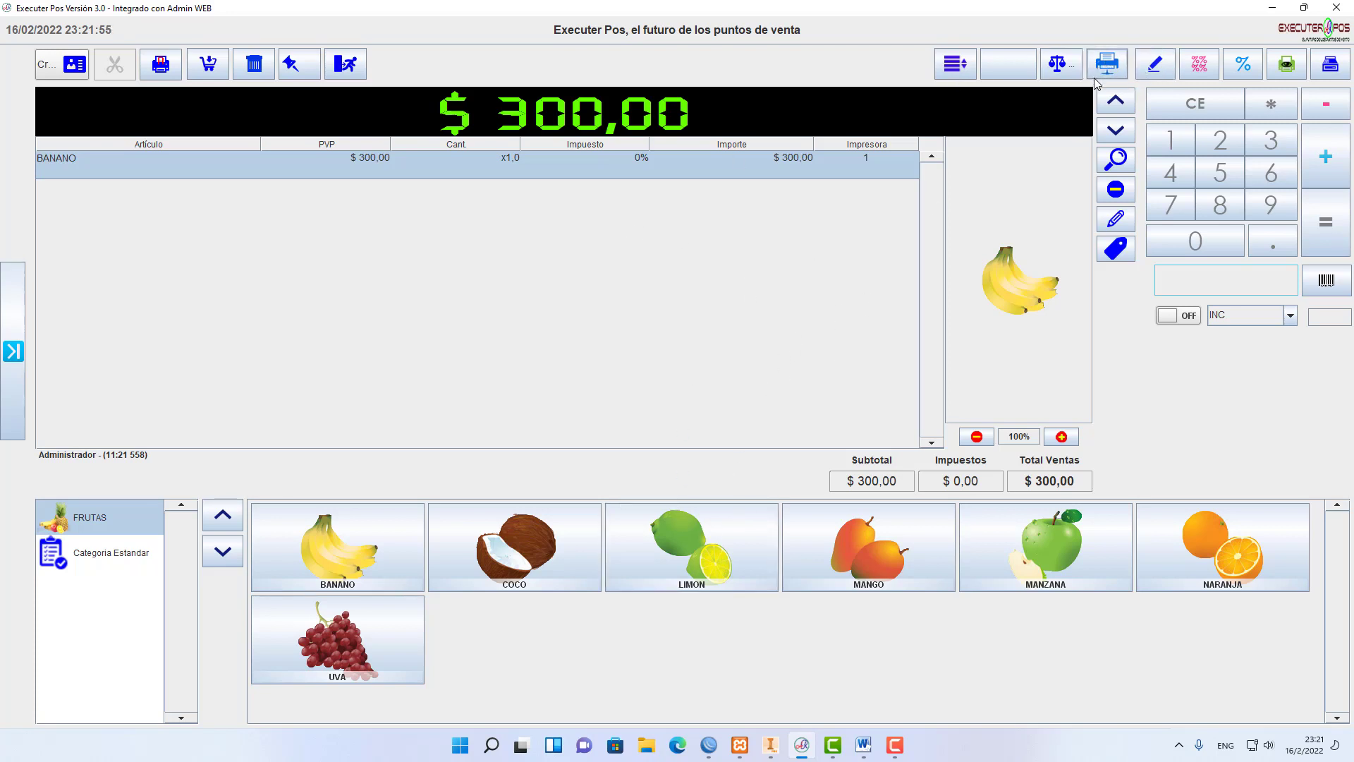
pyautogui.click(1059, 64)
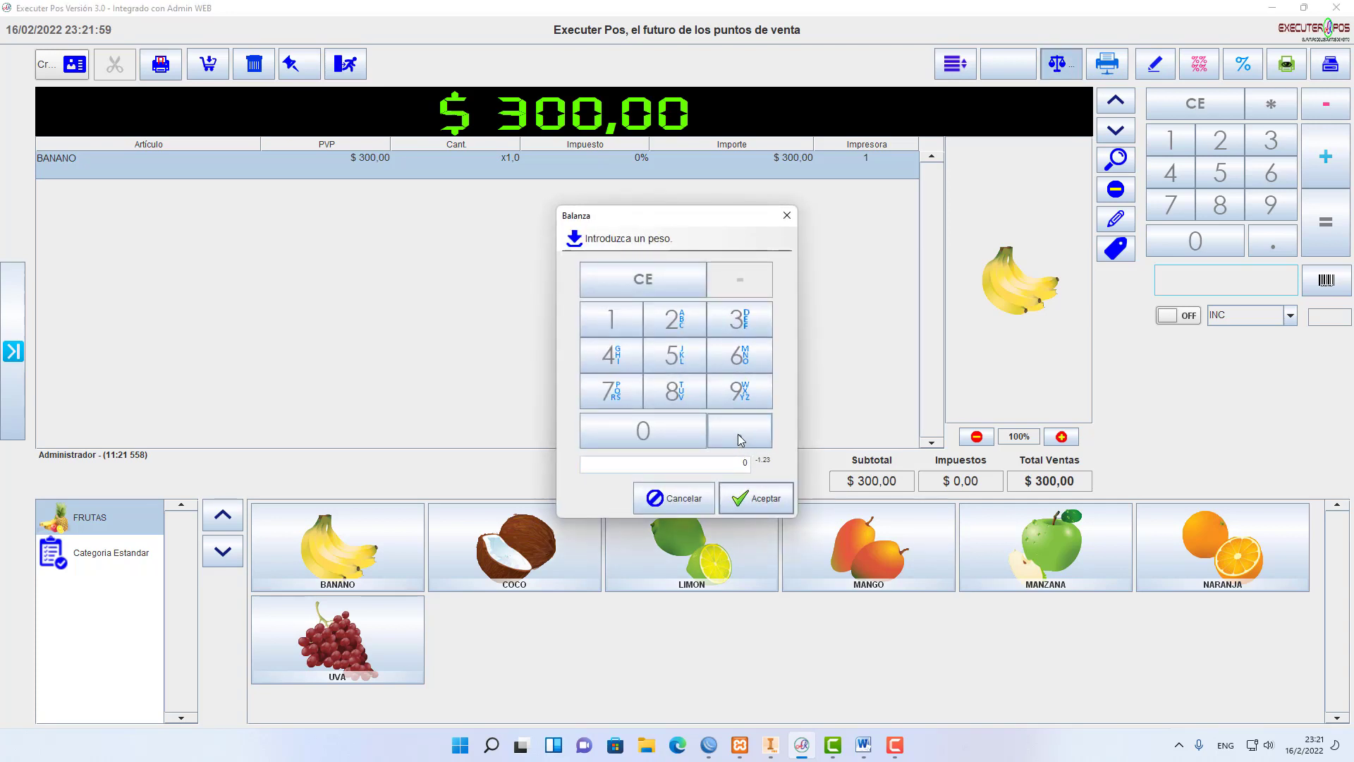
pyautogui.click(742, 440)
pyautogui.click(679, 358)
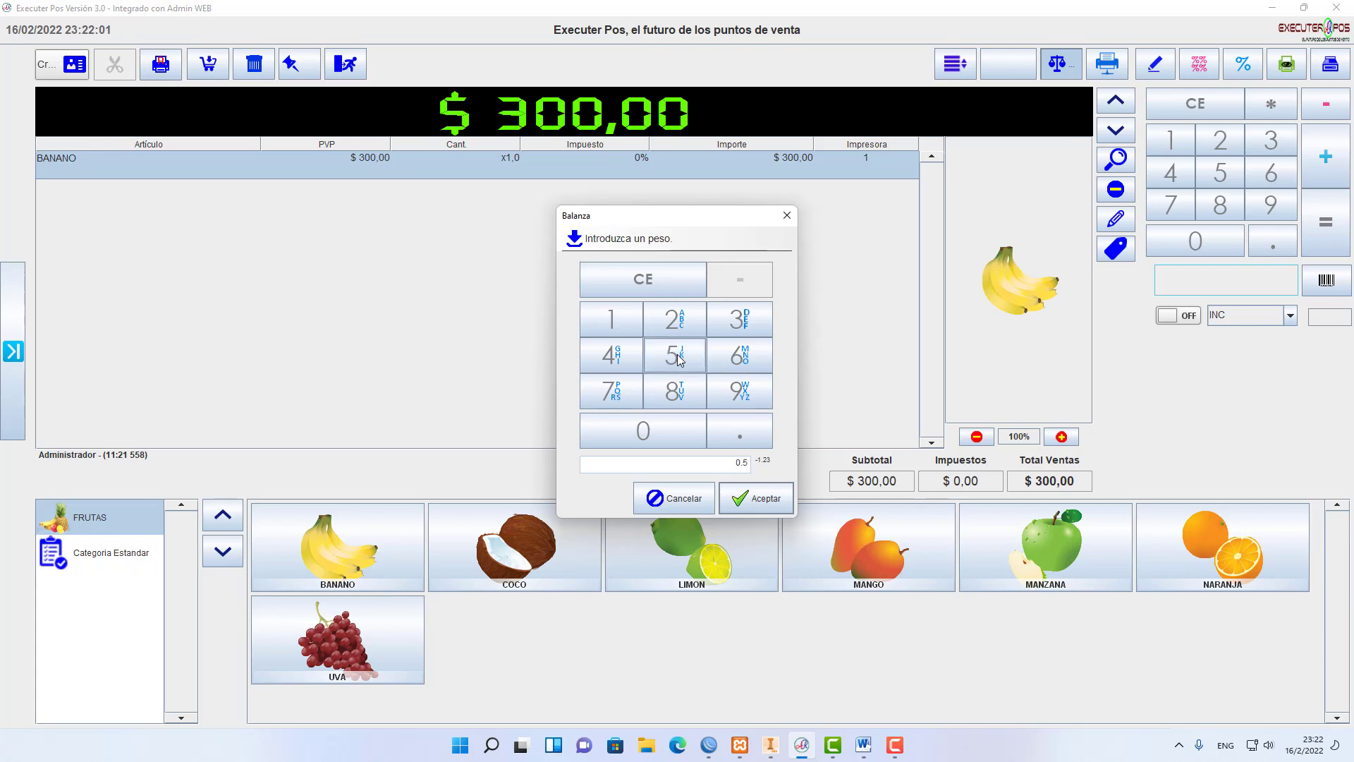
pyautogui.click(759, 505)
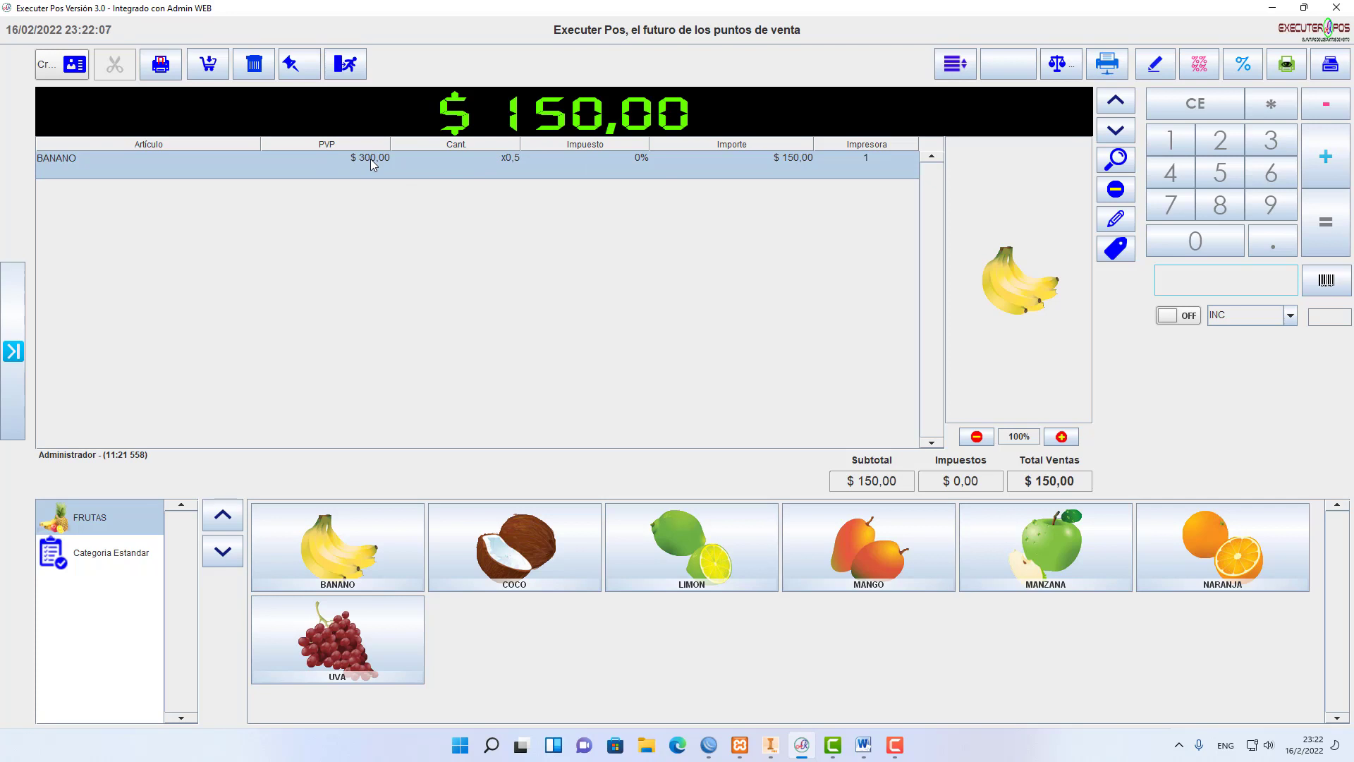
# - Delete the current receipt and start a new sale with COCO, LIMON and MANGO
pyautogui.click(254, 64)
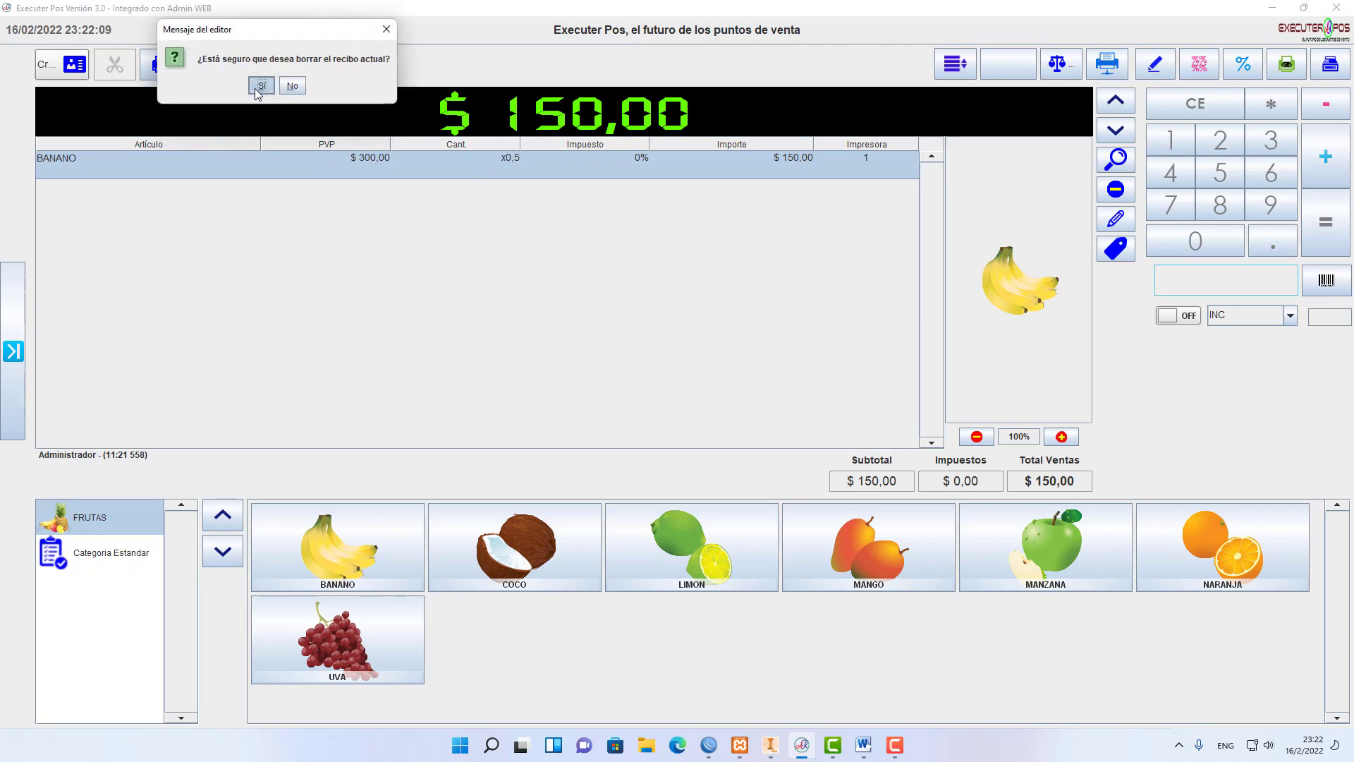
pyautogui.click(261, 86)
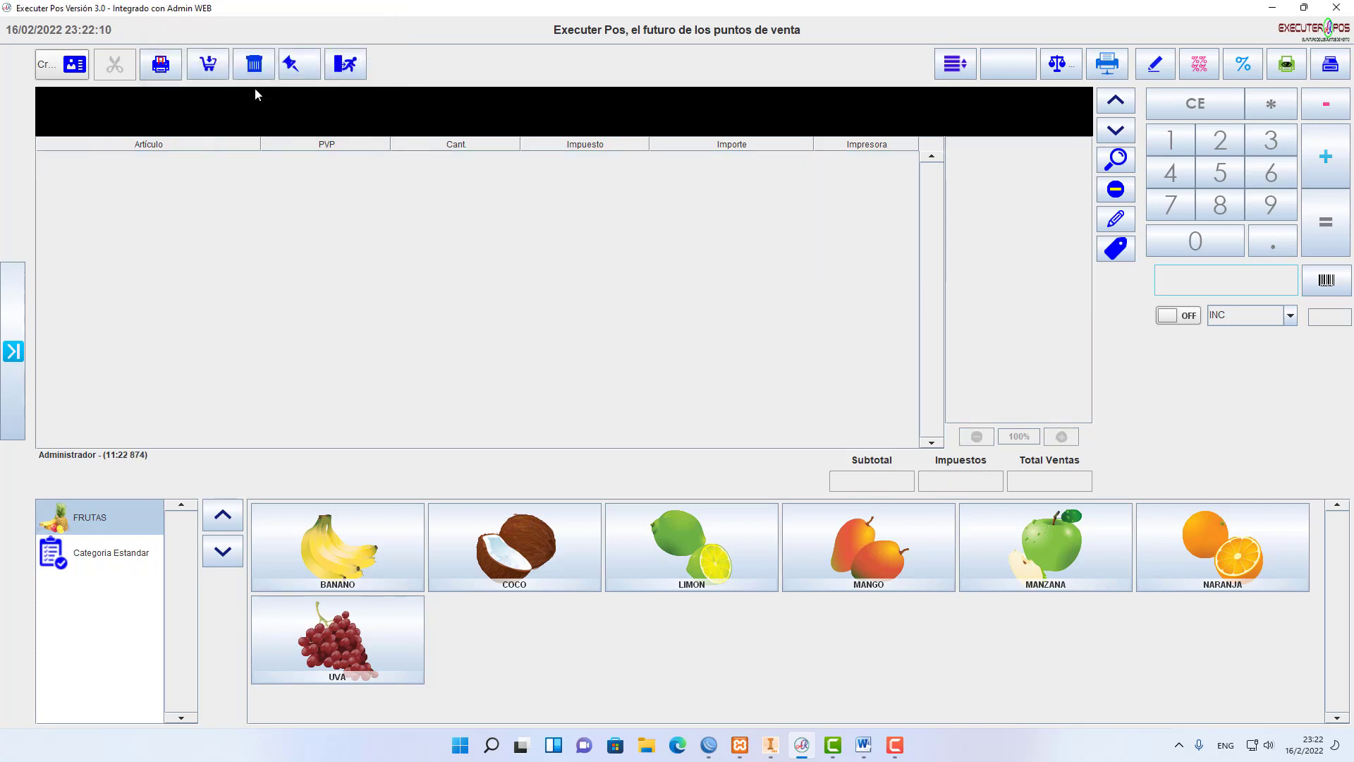
pyautogui.click(525, 554)
pyautogui.click(638, 547)
pyautogui.click(834, 560)
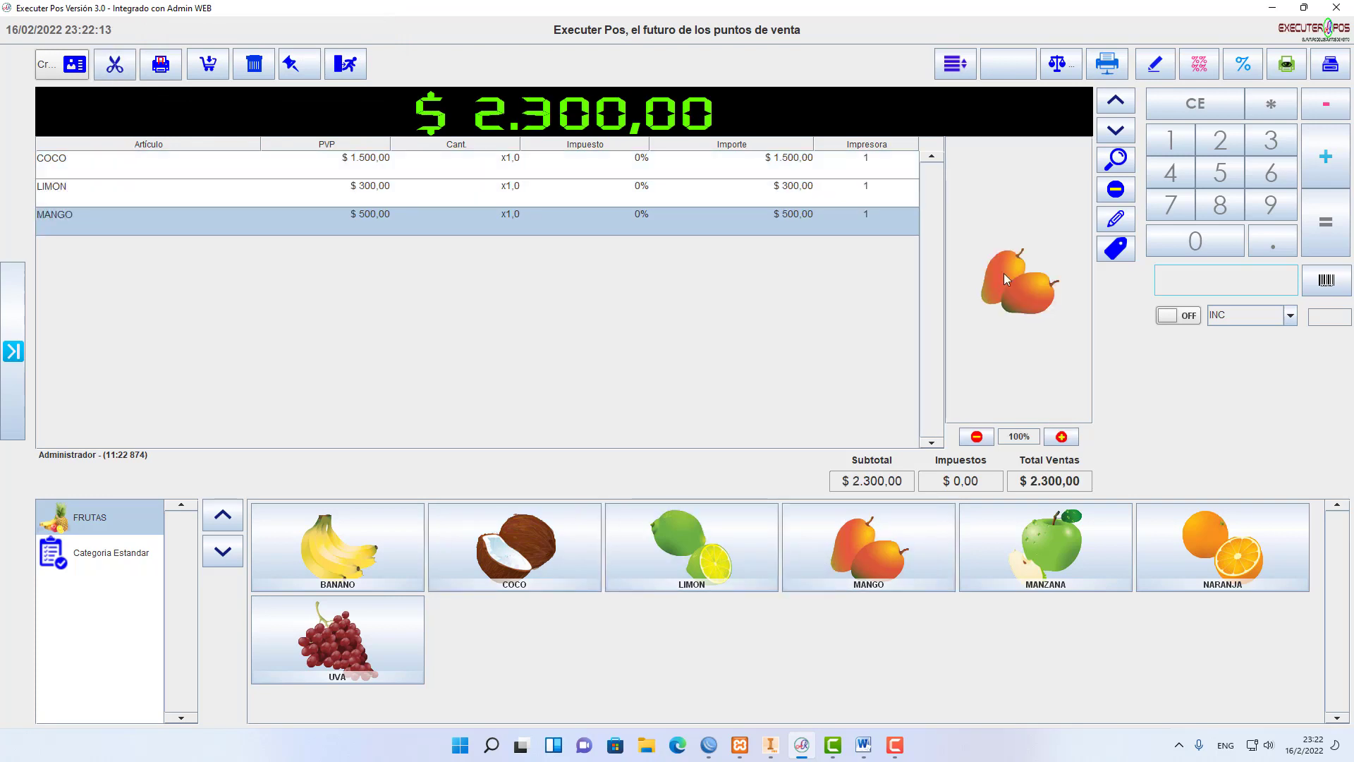
# - Send the order to the printer and examine the printed order ticket in Impresoras
pyautogui.click(1108, 67)
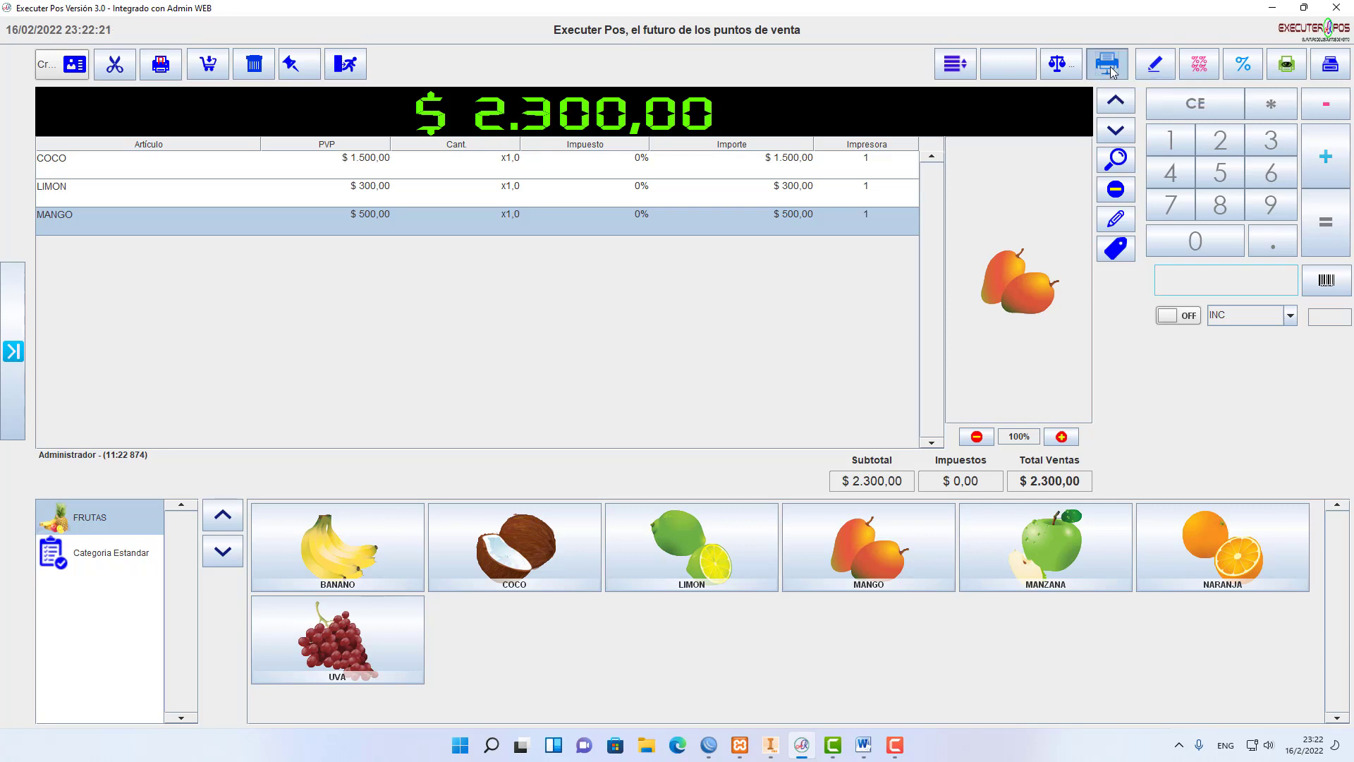
pyautogui.click(12, 350)
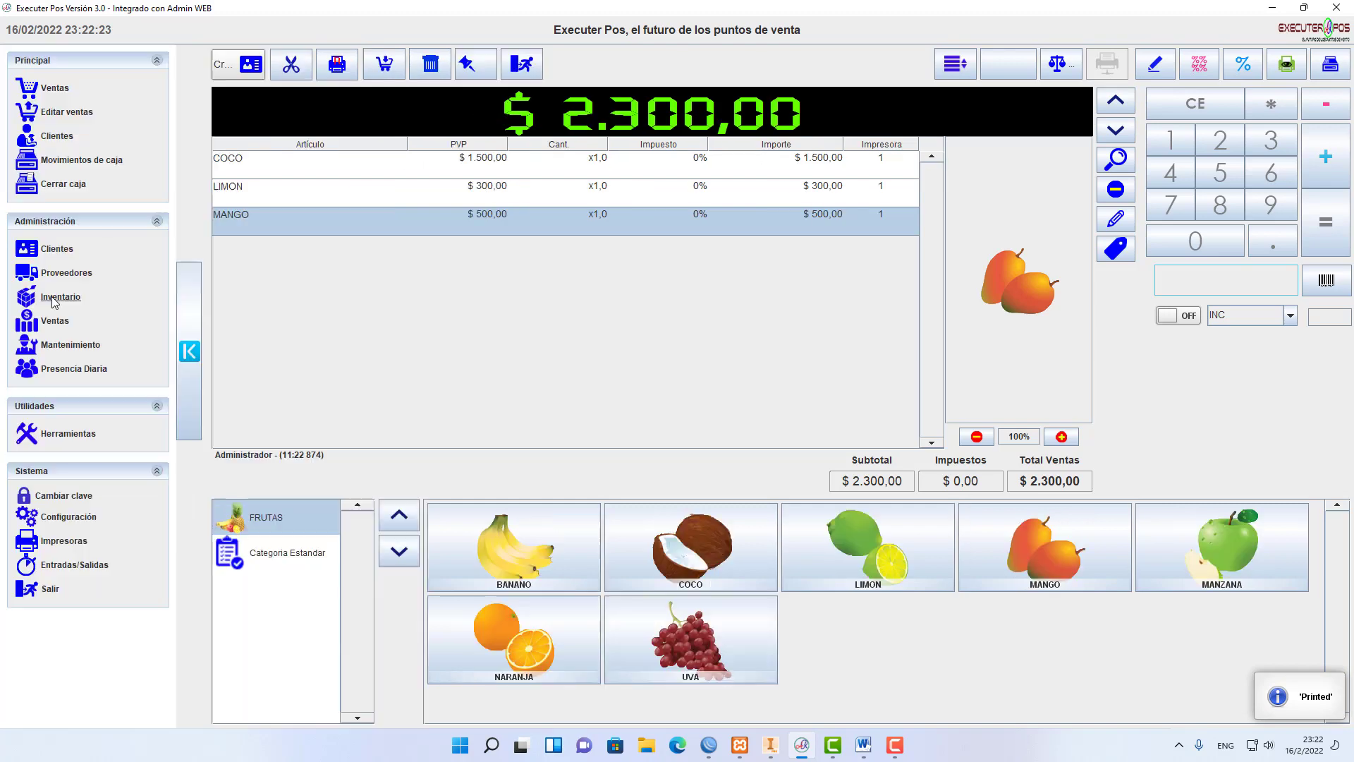
pyautogui.click(64, 540)
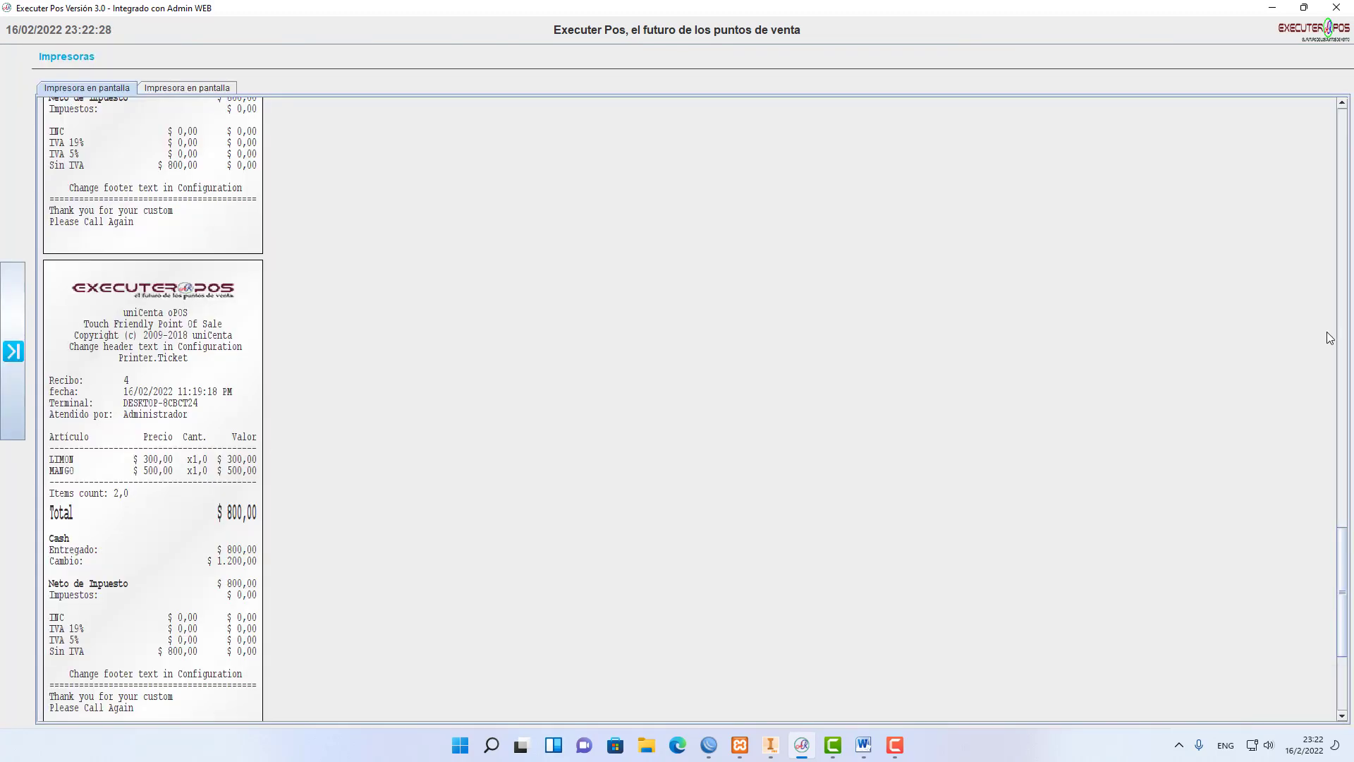
pyautogui.scroll(-3, 1338, 545)
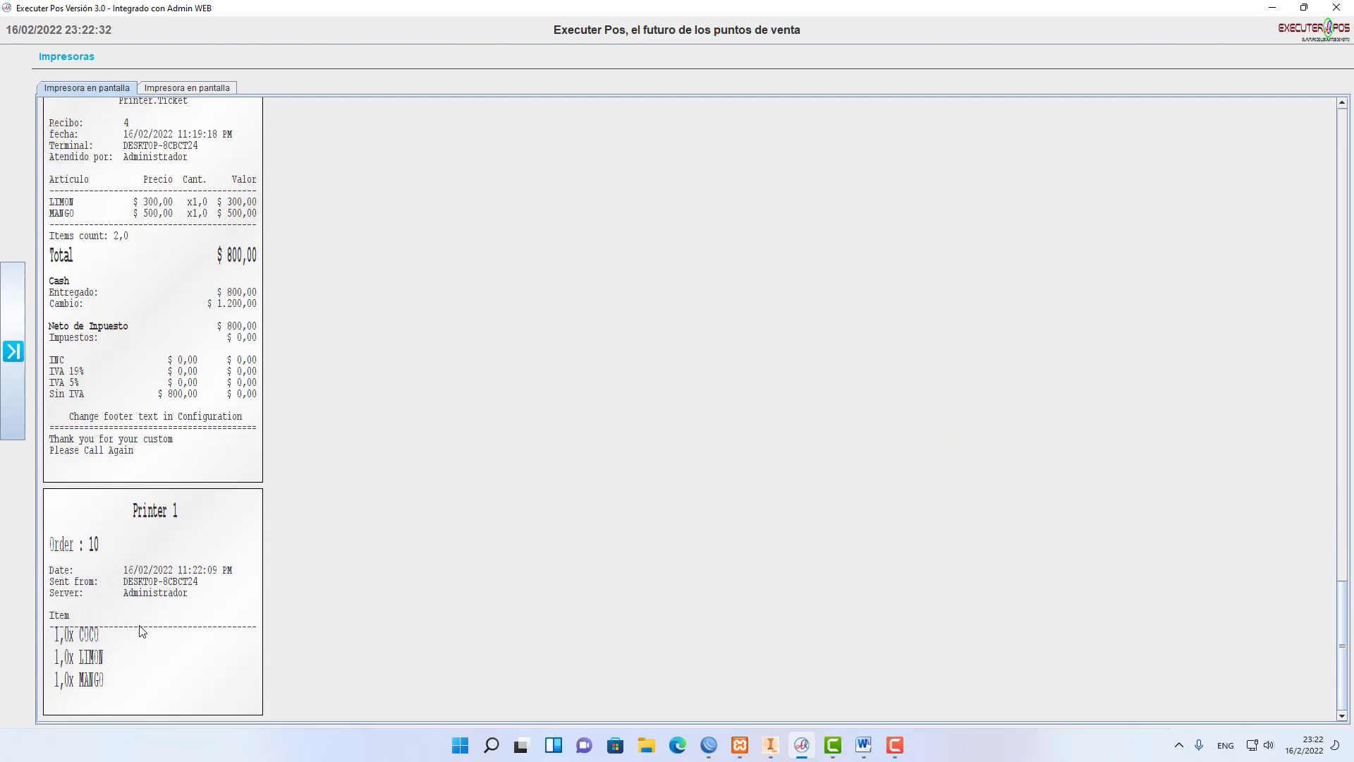
# - Return to the sales screen, reopen the pending receipt and delete it
pyautogui.click(14, 350)
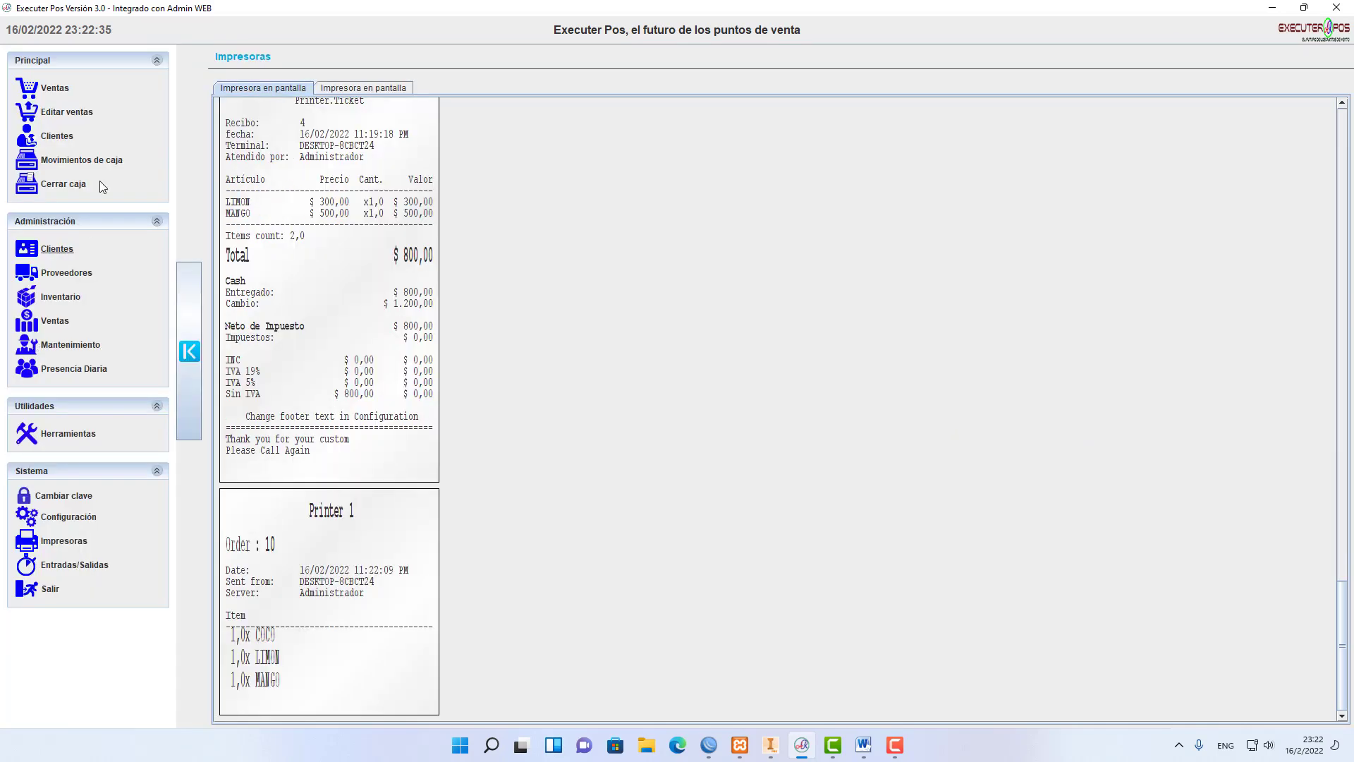
pyautogui.click(55, 89)
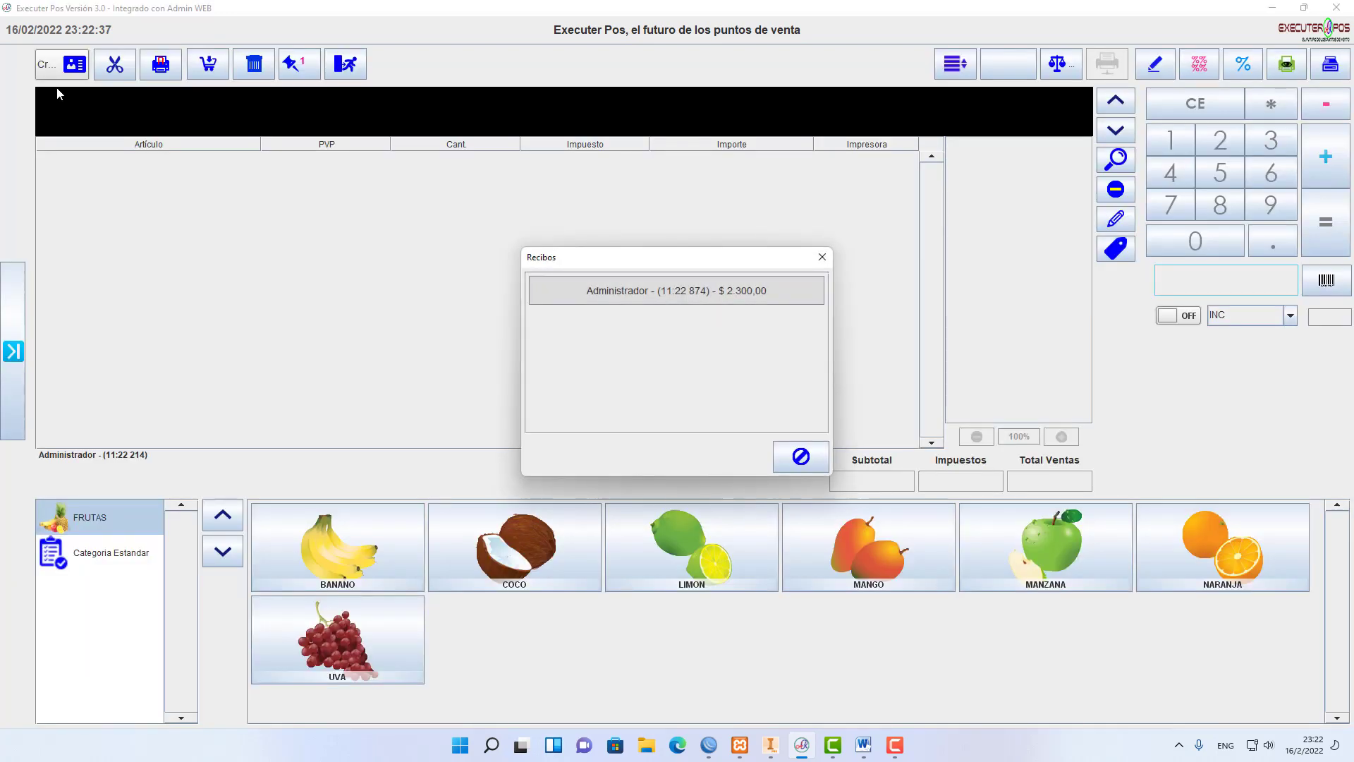
pyautogui.click(746, 290)
pyautogui.click(252, 70)
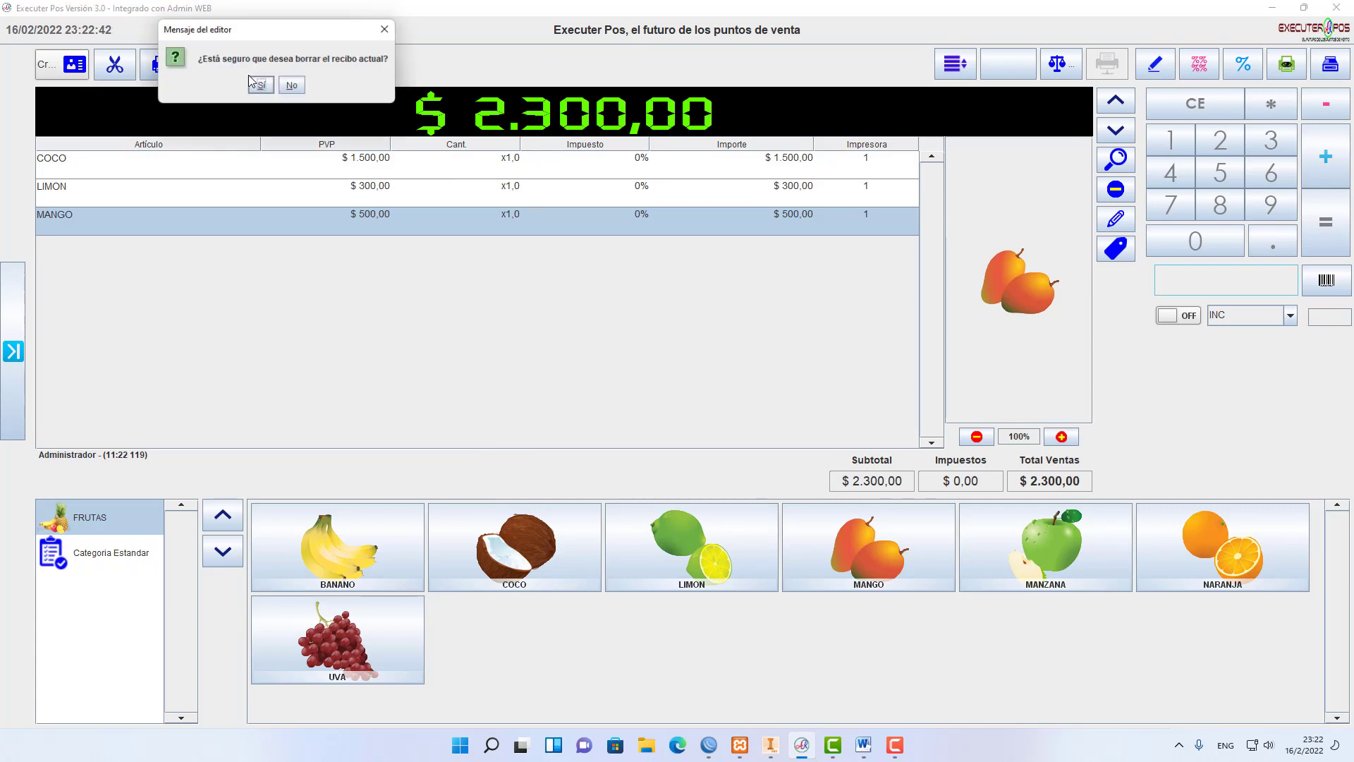
pyautogui.click(257, 85)
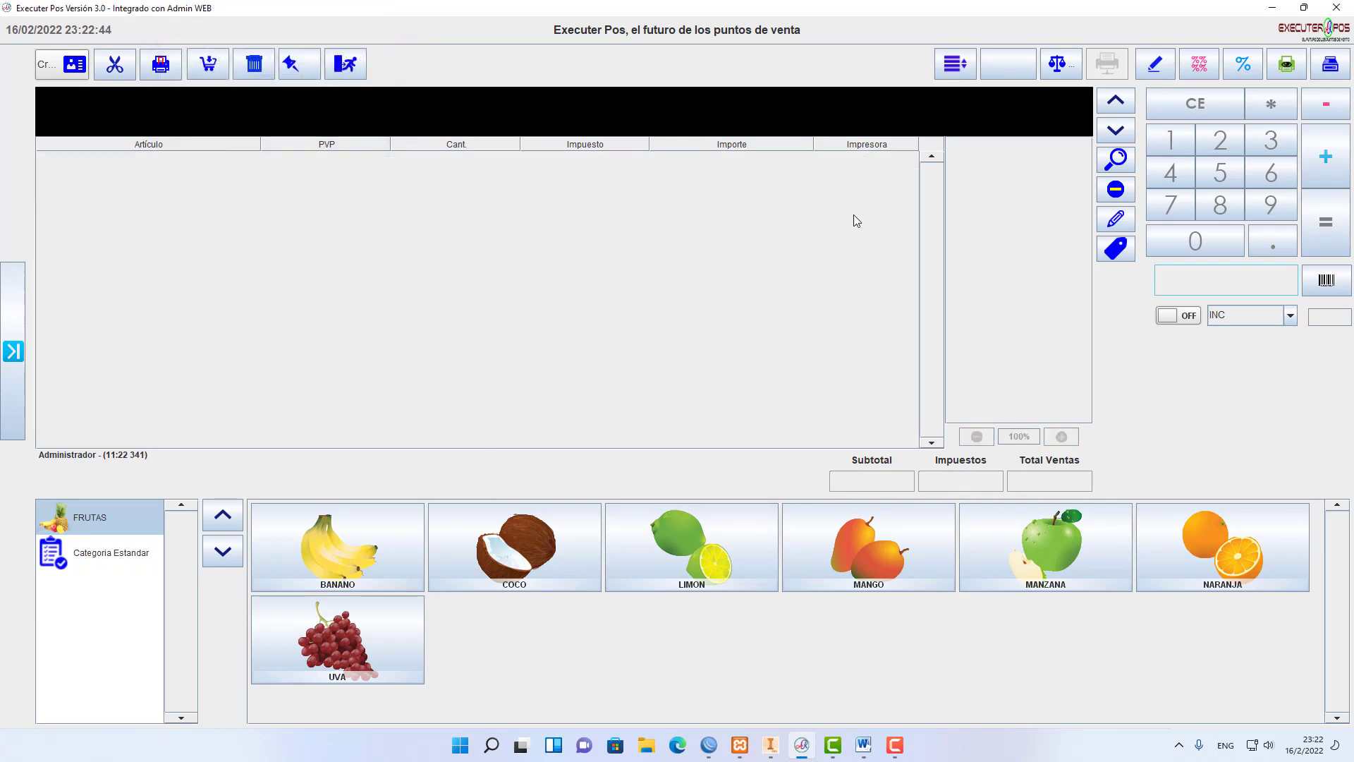
# - Add BANANO, COCO and LIMON to the sale and attach the line note "en bolsa" to LIMON
pyautogui.click(353, 552)
pyautogui.click(532, 549)
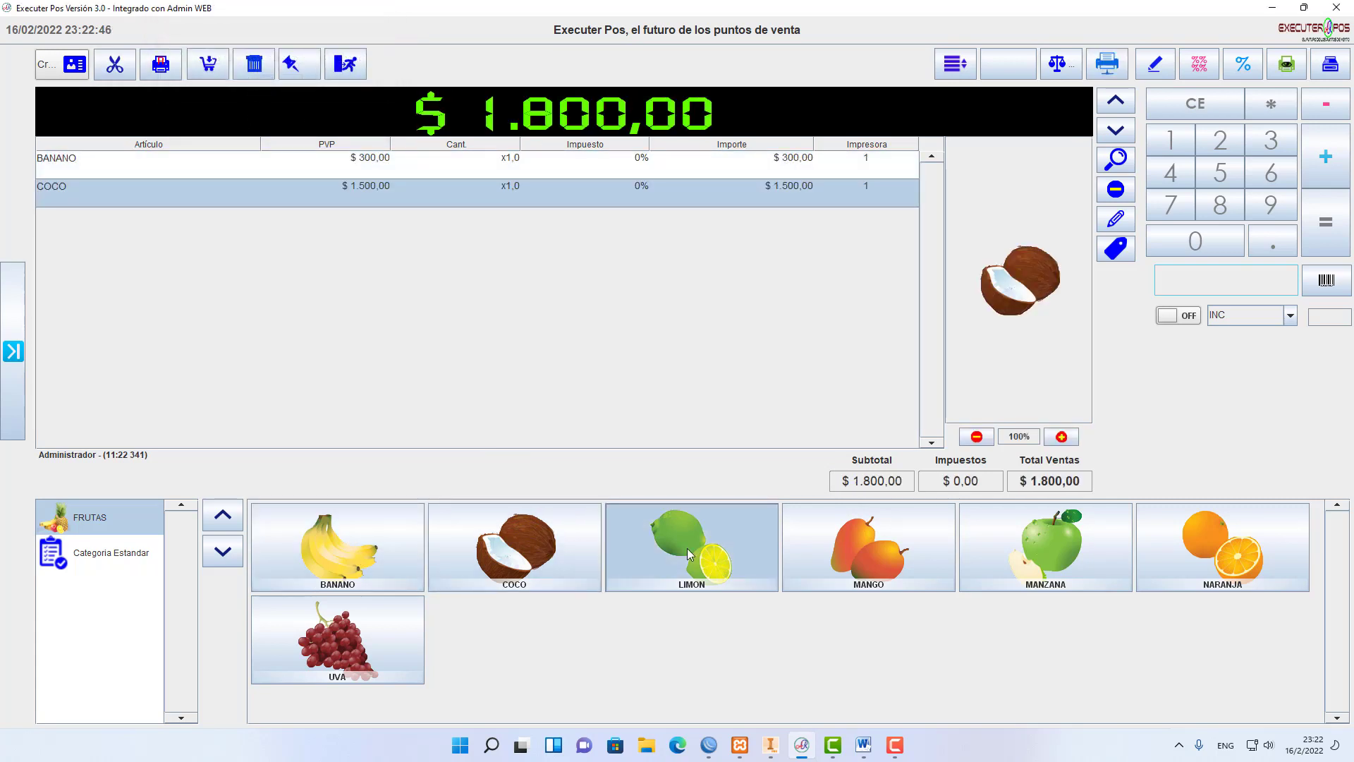
pyautogui.click(687, 548)
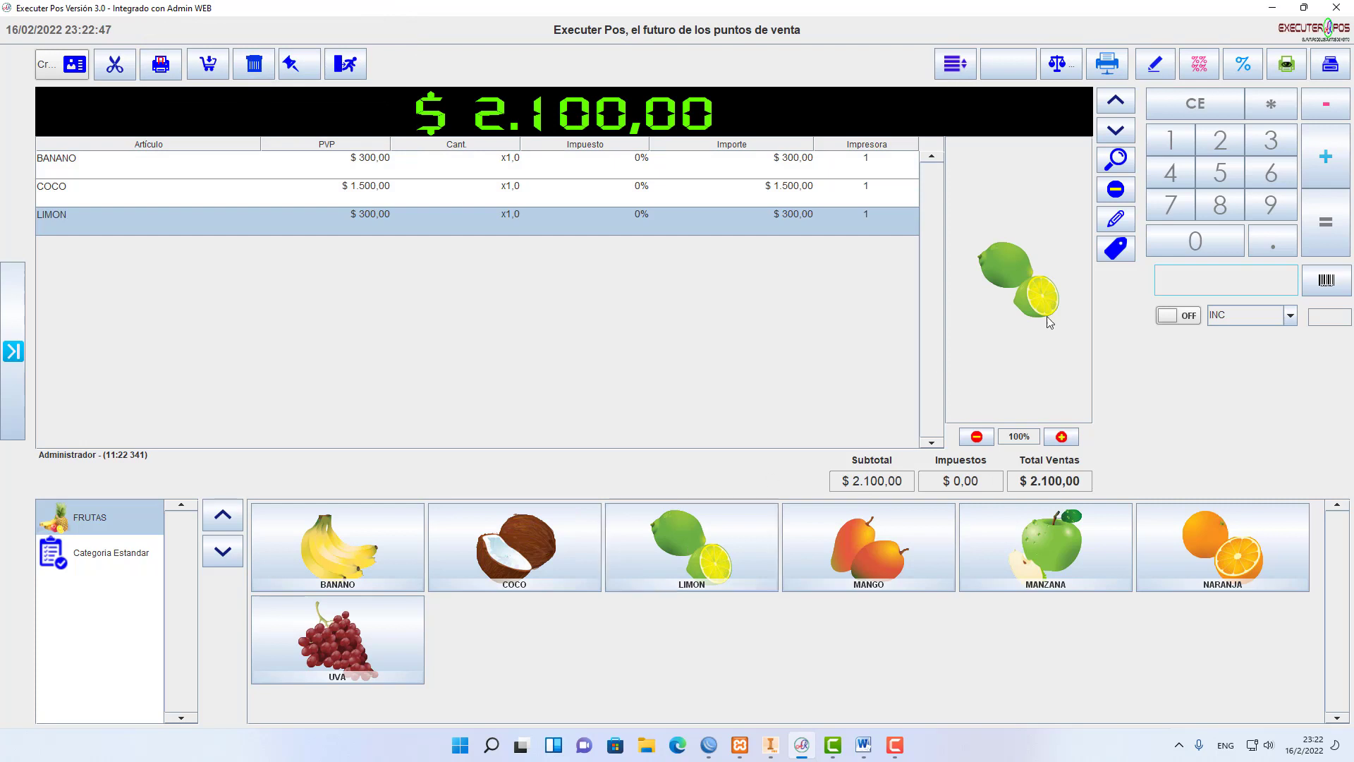
pyautogui.click(1161, 69)
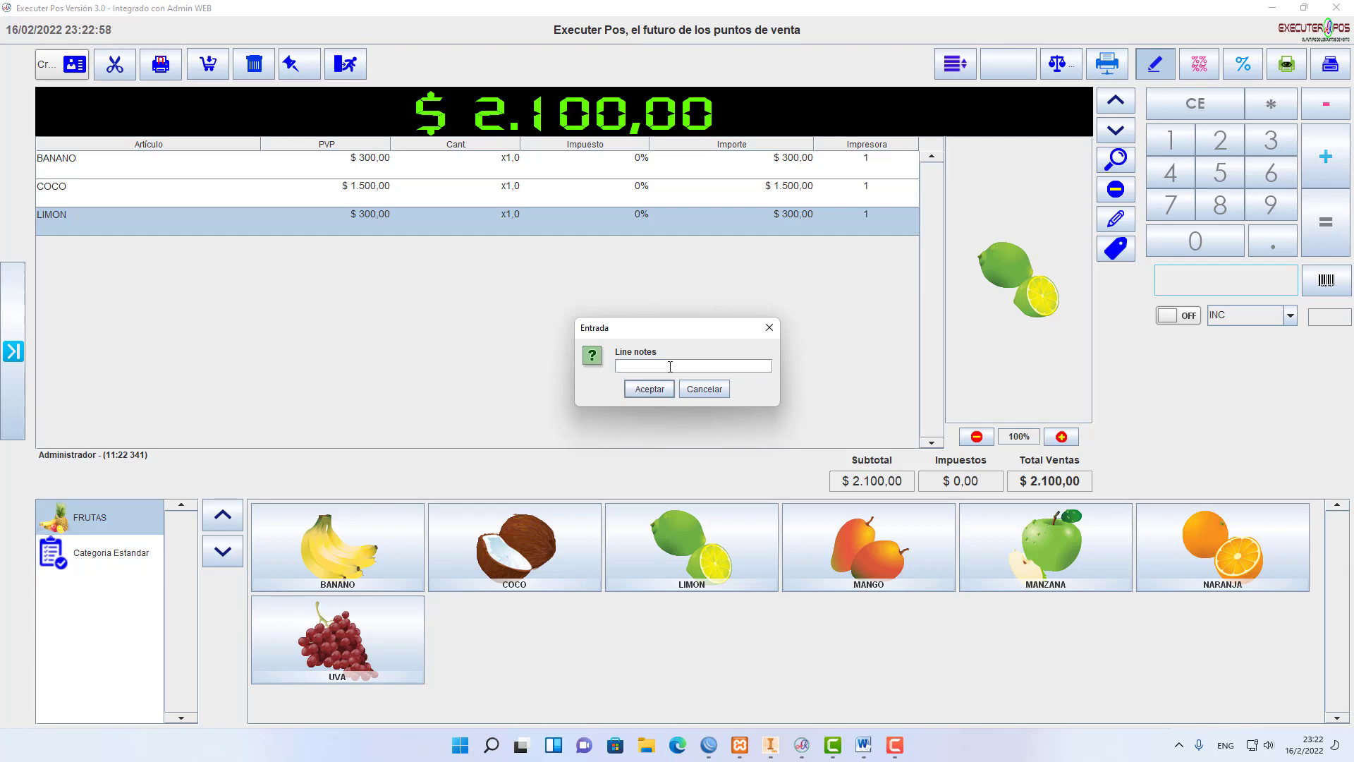
pyautogui.write('en bolsa')
pyautogui.click(649, 388)
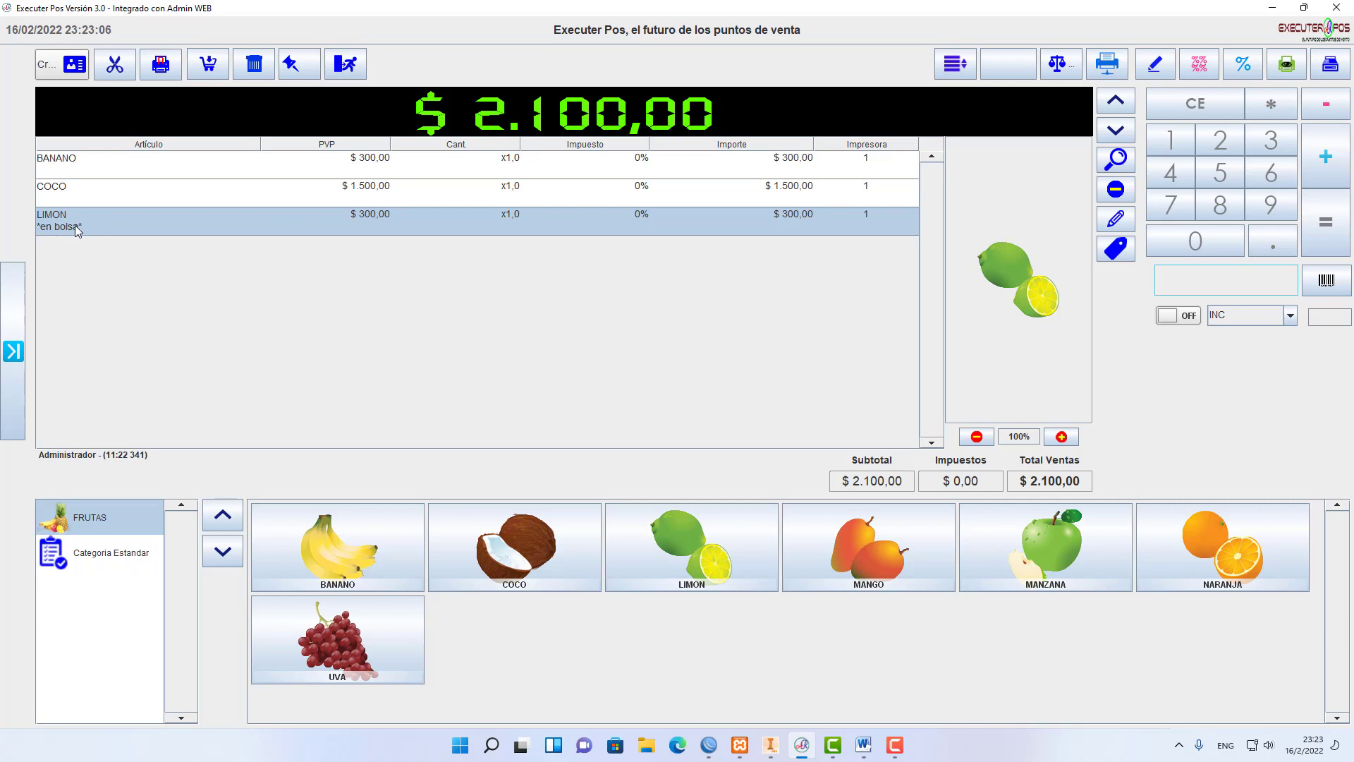
# - Delete the current receipt and start a new sale with BANANO, COCO, LIMON, MANGO and MANZANA
pyautogui.click(253, 65)
pyautogui.click(255, 87)
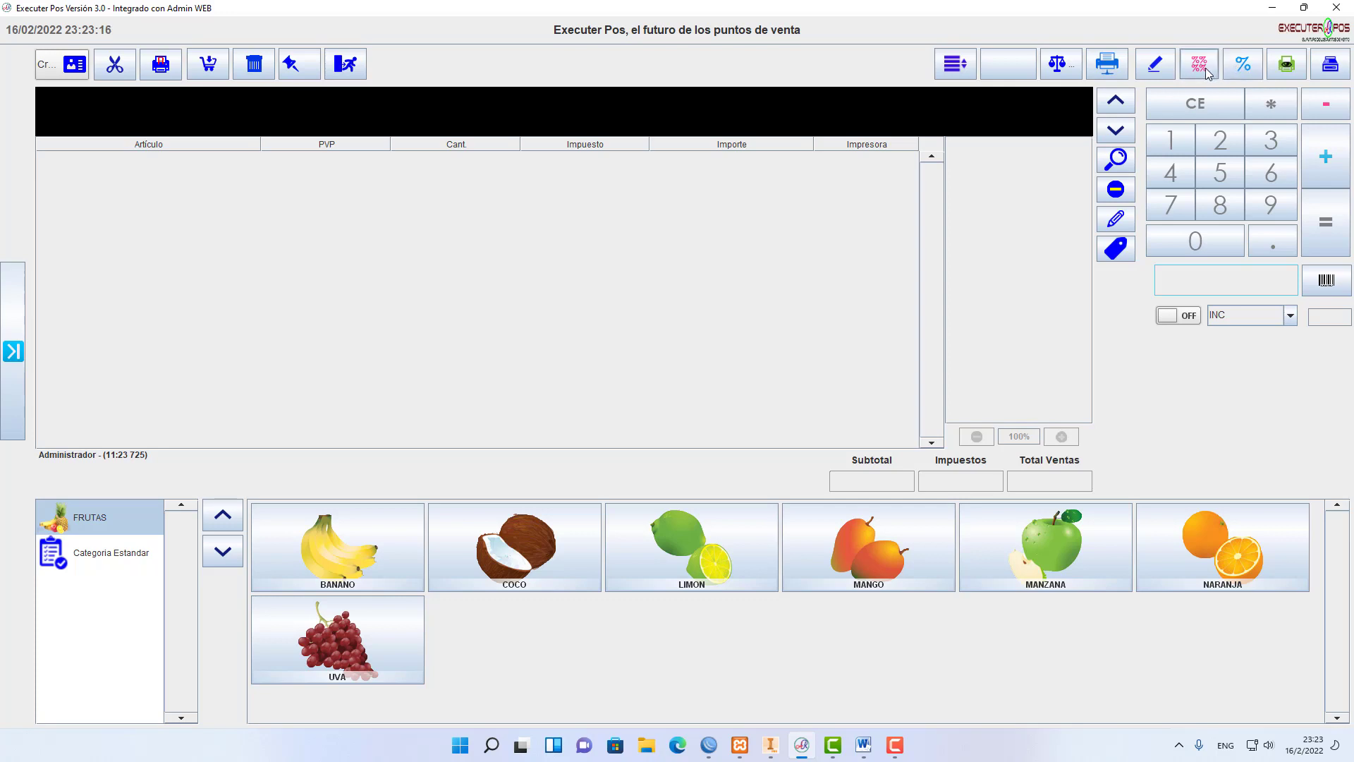
pyautogui.click(378, 547)
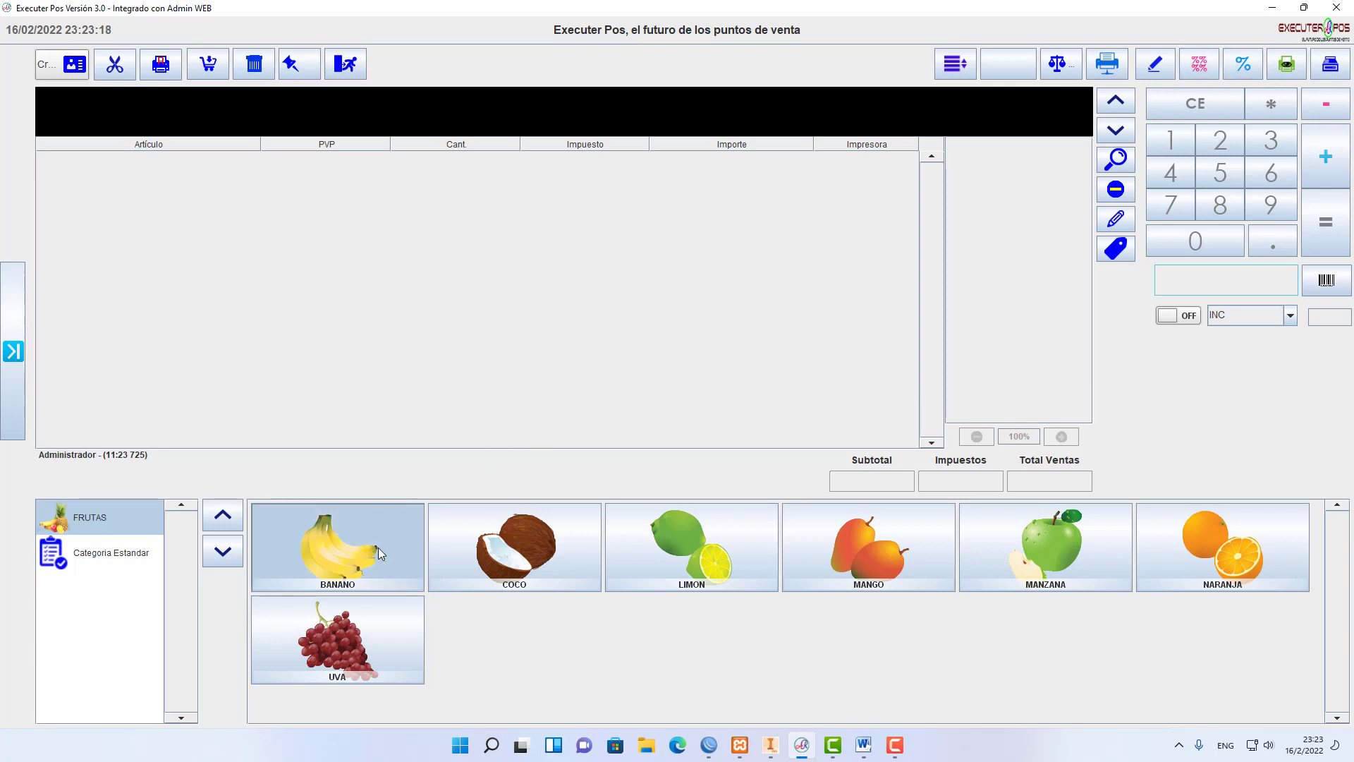
pyautogui.click(507, 557)
pyautogui.click(621, 568)
pyautogui.click(823, 556)
pyautogui.click(1022, 557)
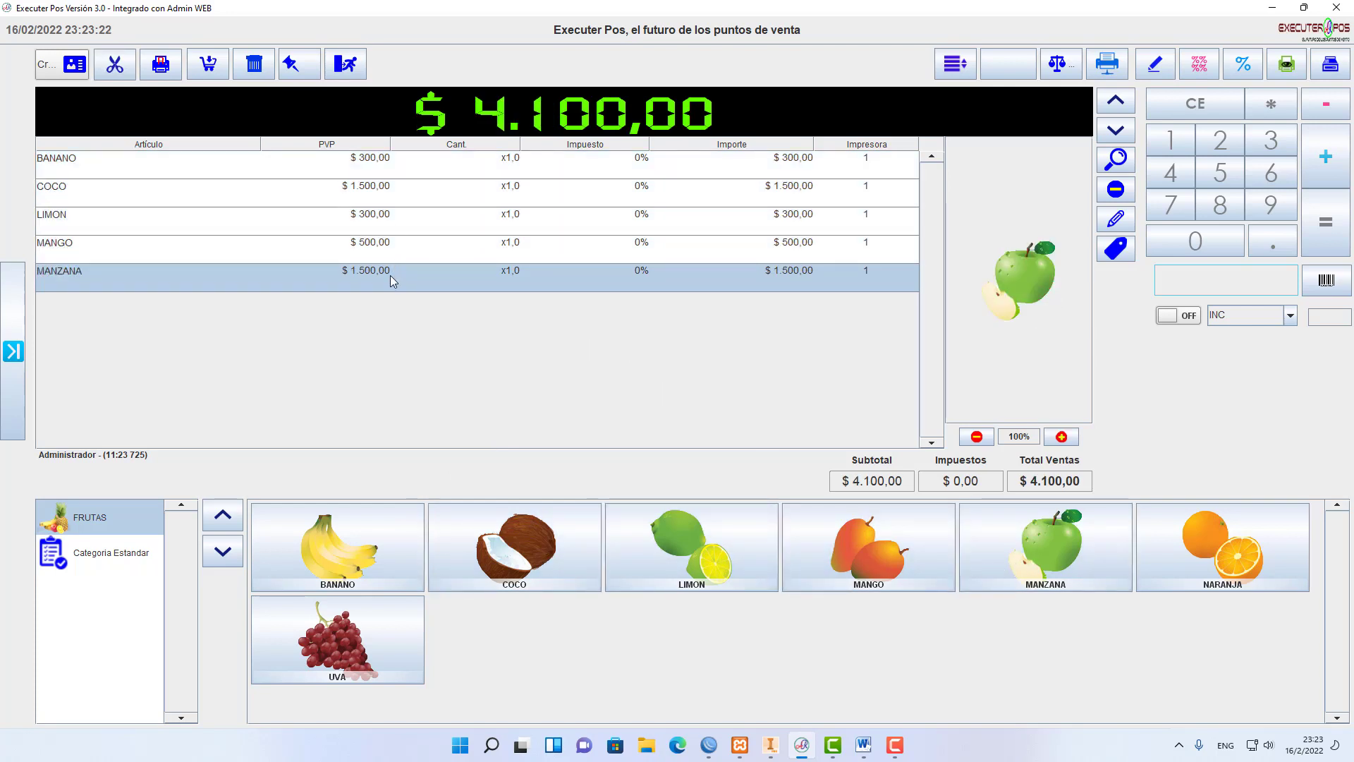
# - Apply a 5% line discount to BANANO only
pyautogui.click(390, 167)
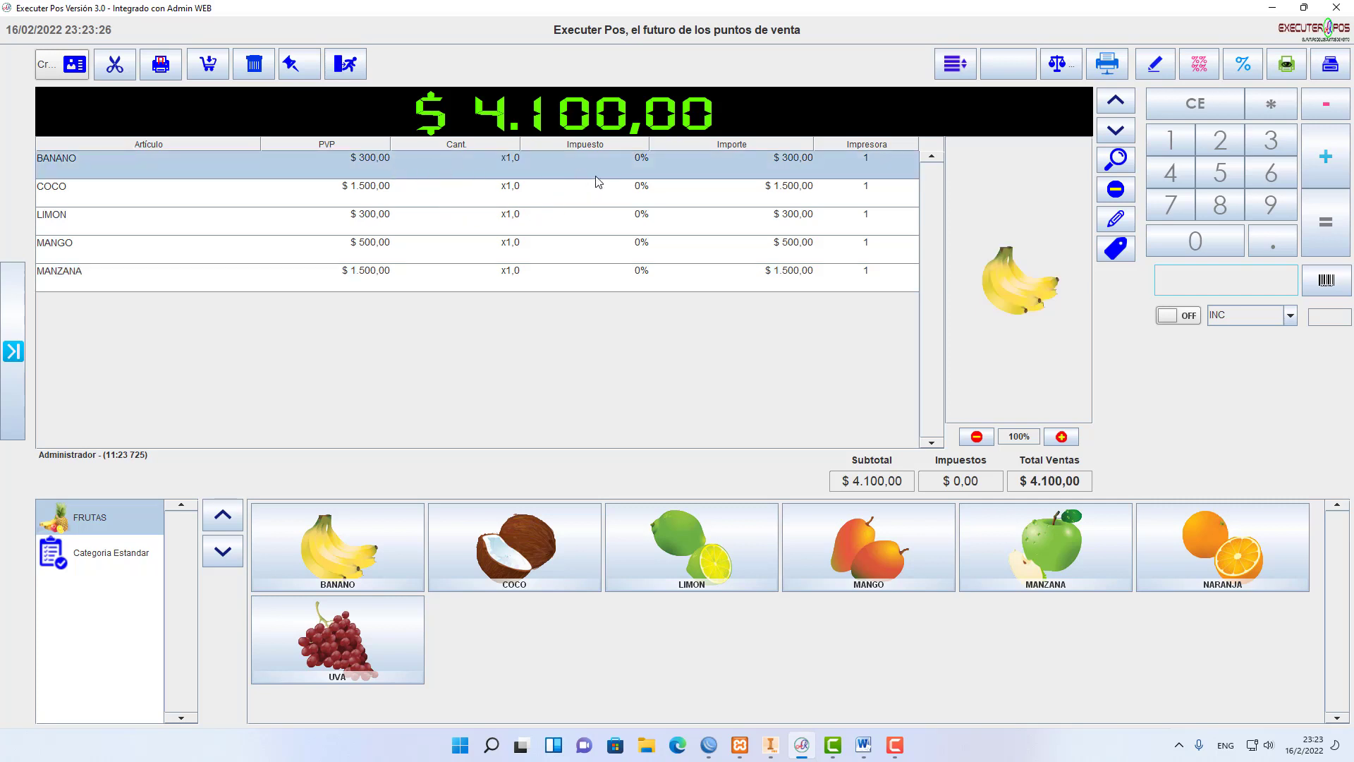
pyautogui.click(1223, 179)
pyautogui.click(1245, 69)
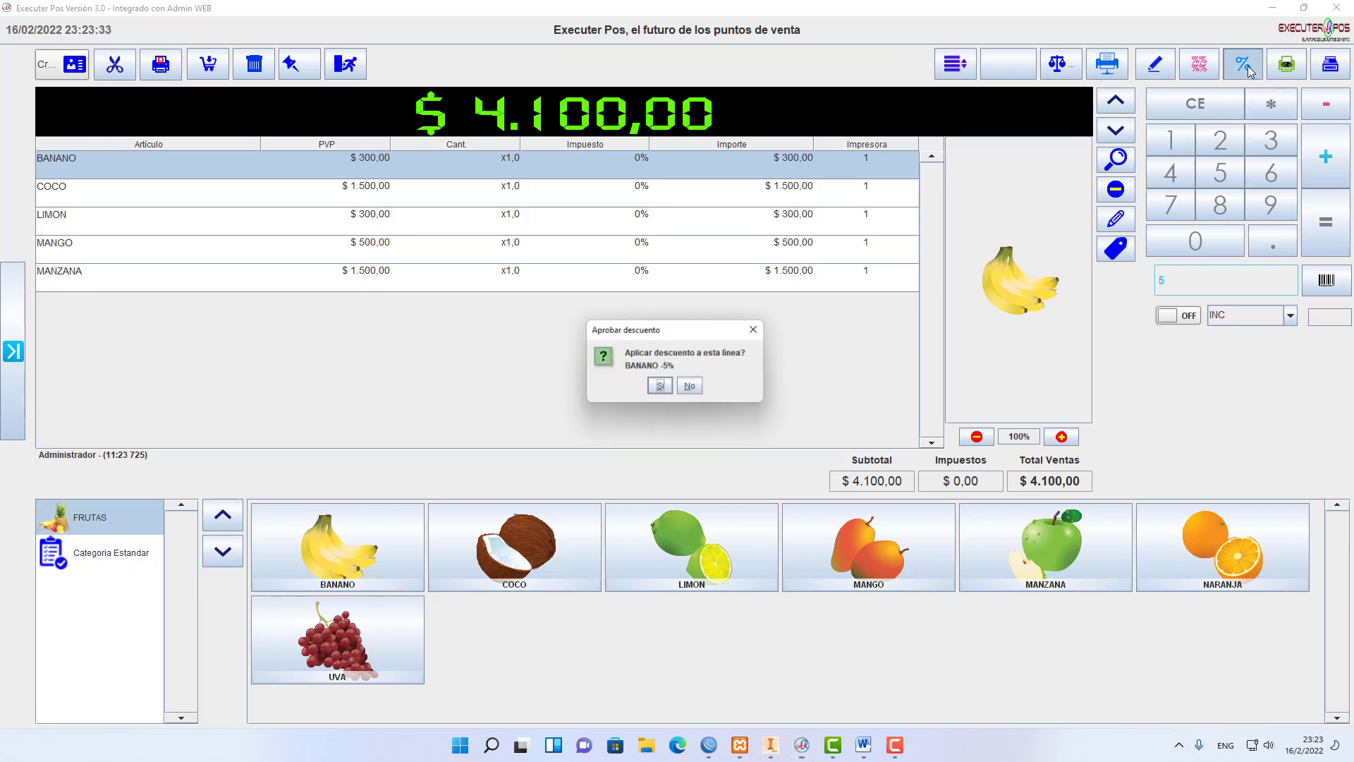
pyautogui.click(659, 388)
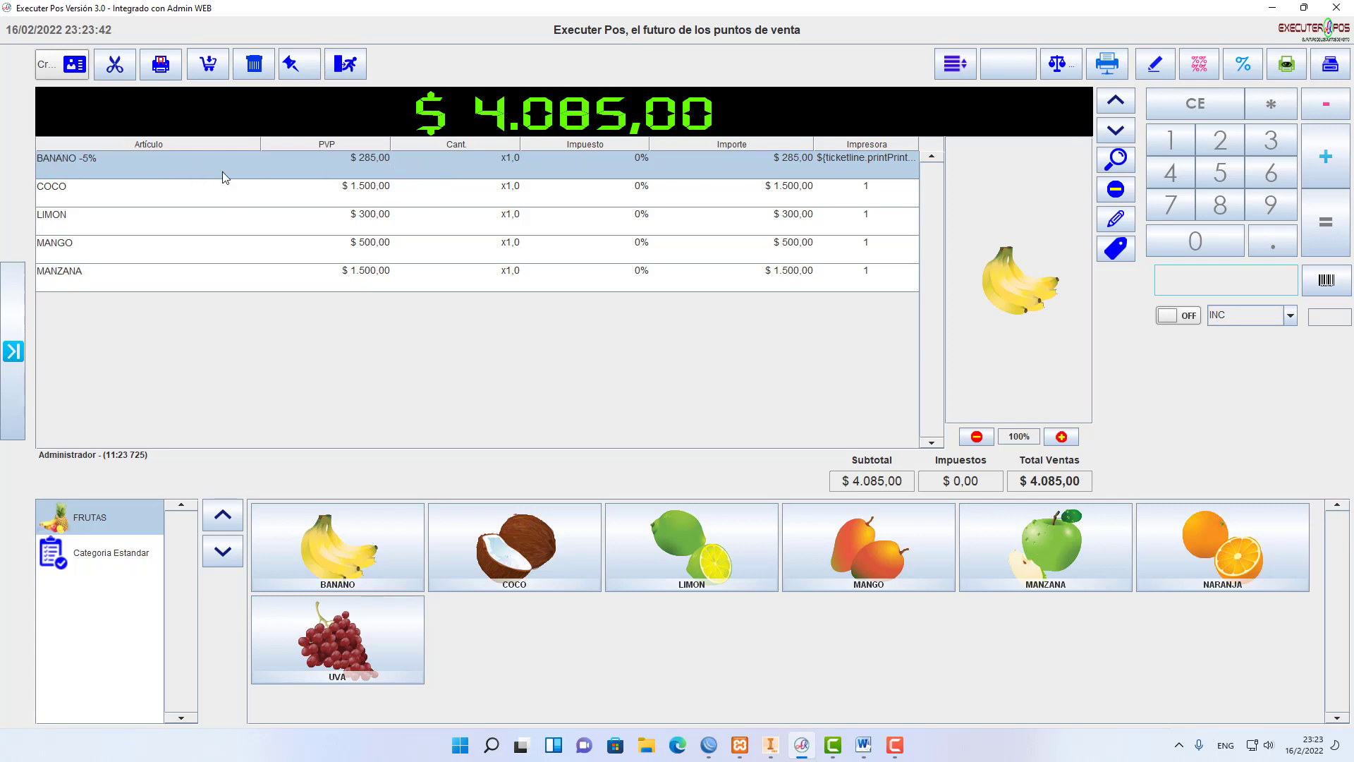
# - Delete the discounted receipt and start a new sale with COCO, LIMON, MANGO and MANZANA
pyautogui.click(255, 70)
pyautogui.click(260, 83)
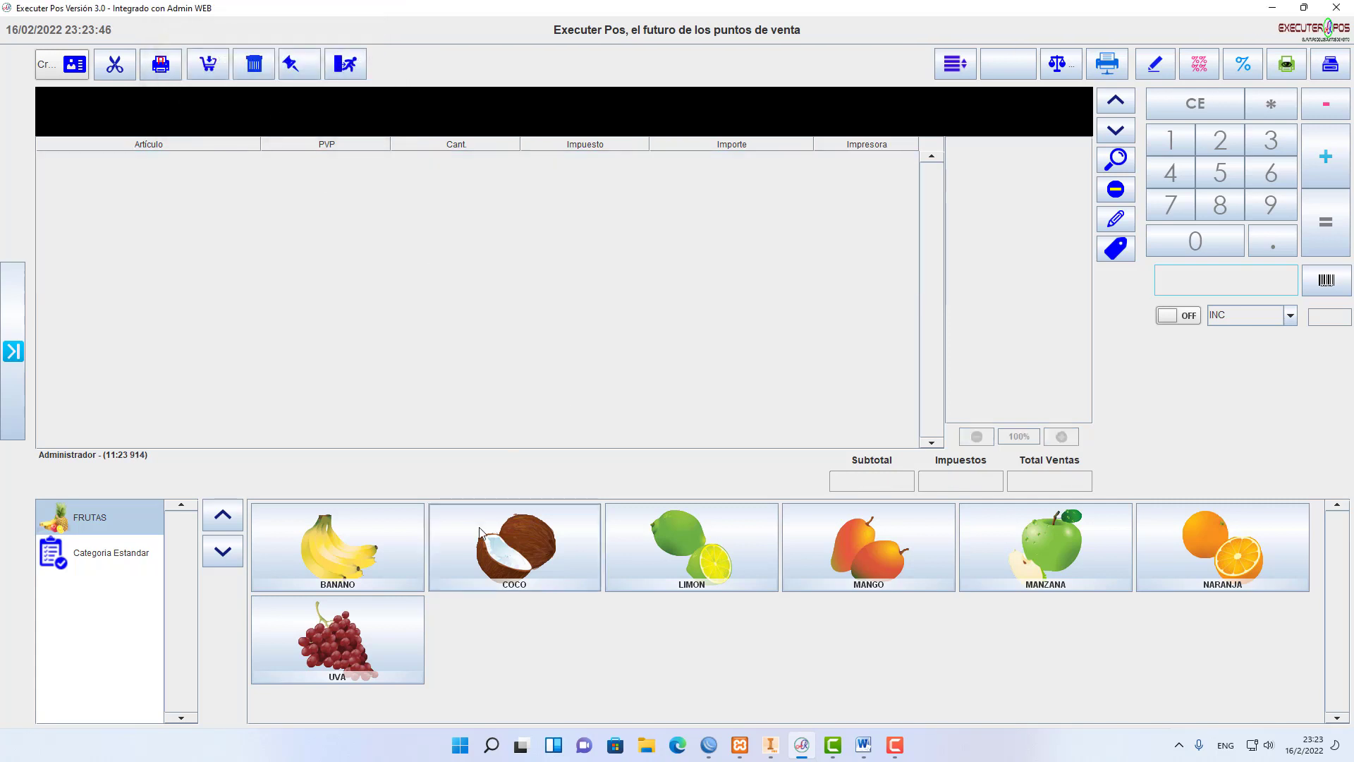
pyautogui.click(574, 557)
pyautogui.click(691, 553)
pyautogui.click(868, 553)
pyautogui.click(1040, 560)
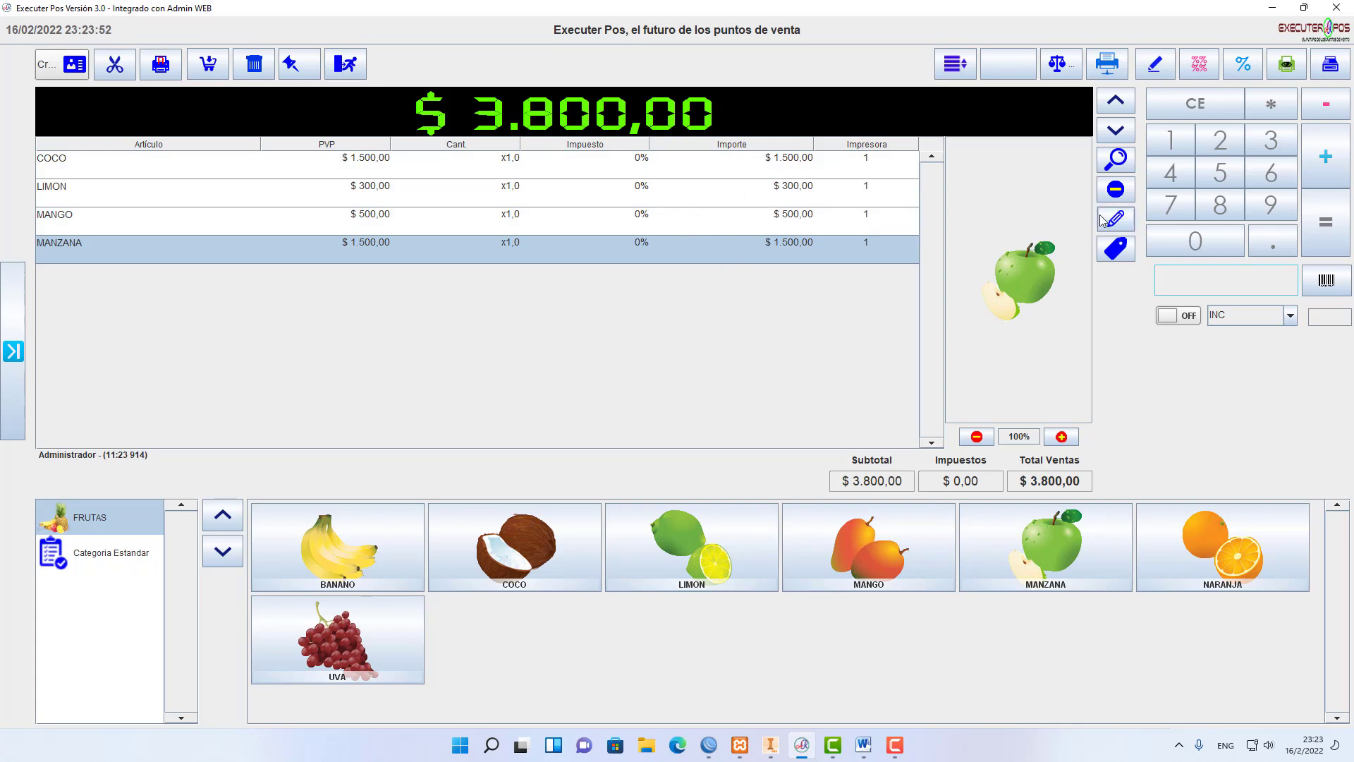
# - Apply a 5% discount to all lines of the receipt, and delete the receipt
pyautogui.click(1219, 172)
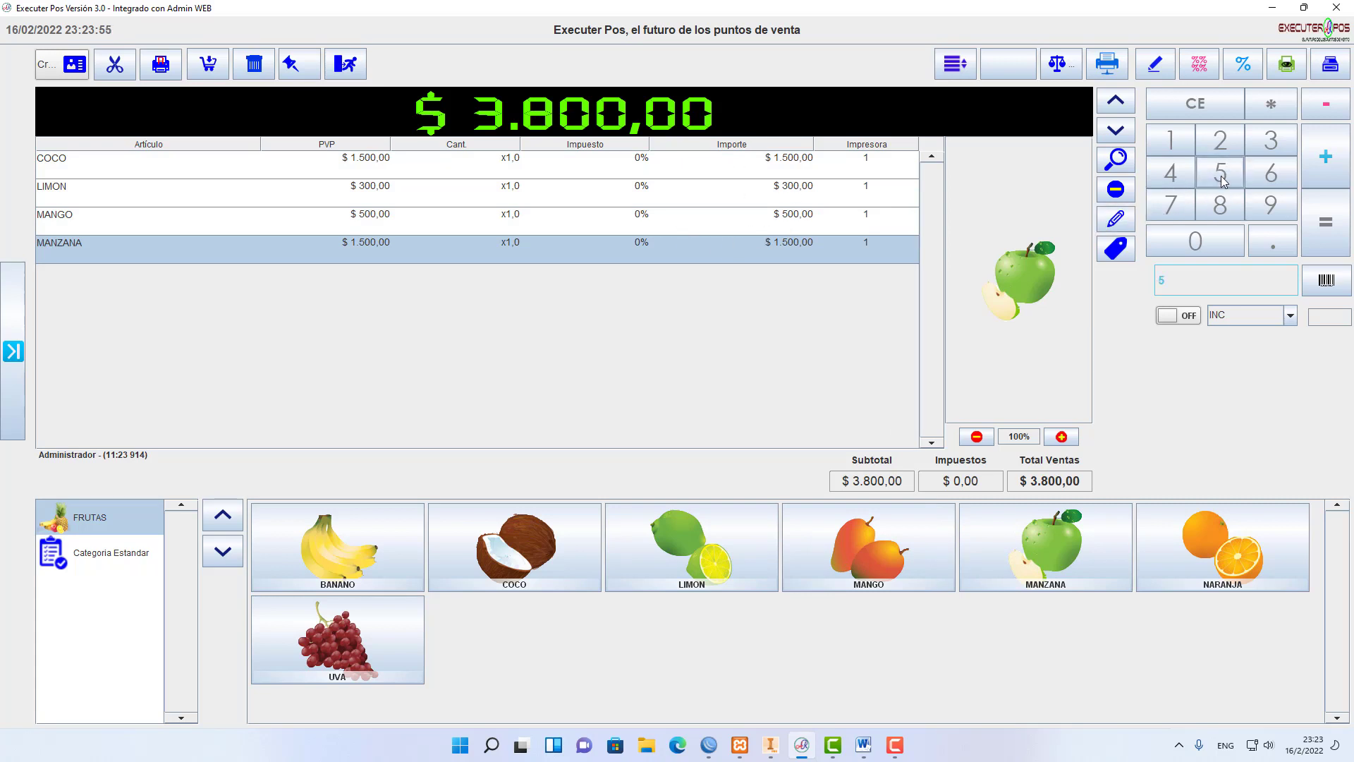
pyautogui.click(1208, 69)
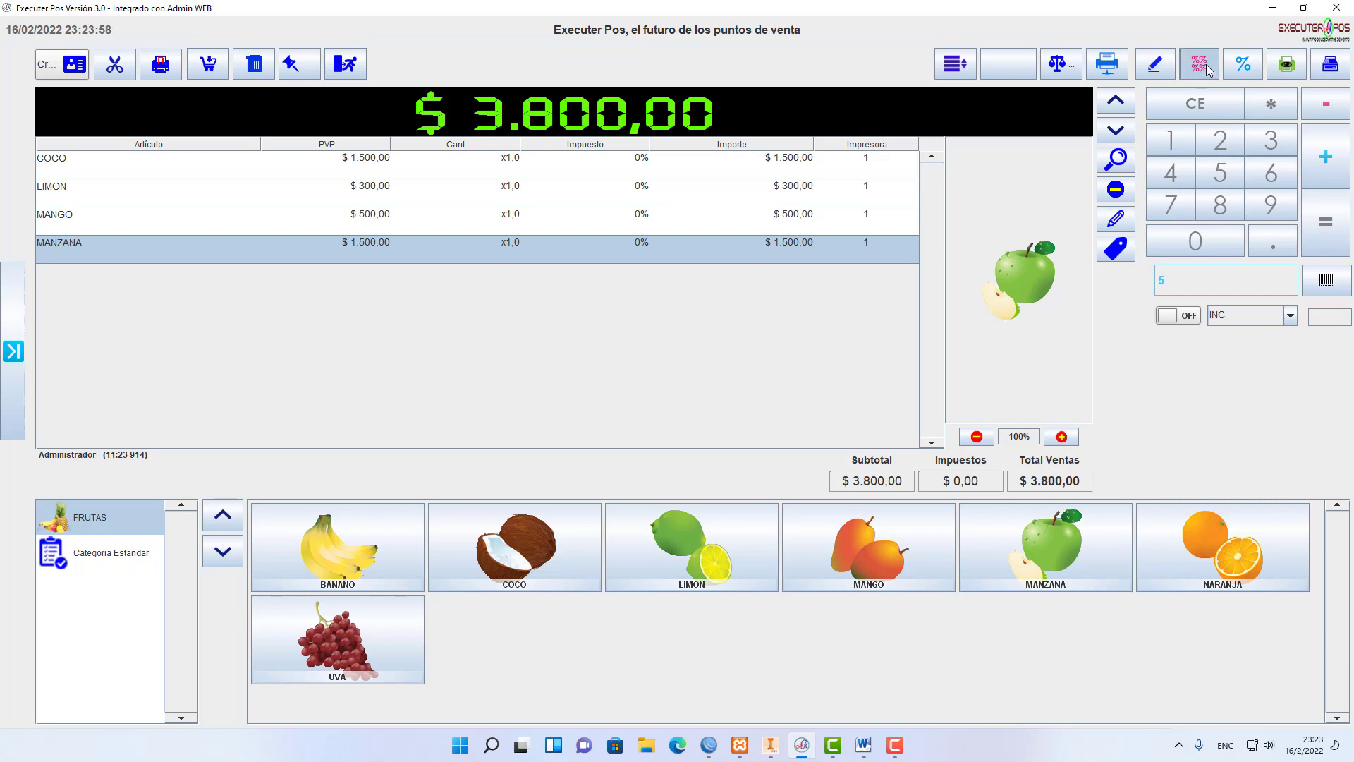
pyautogui.click(661, 388)
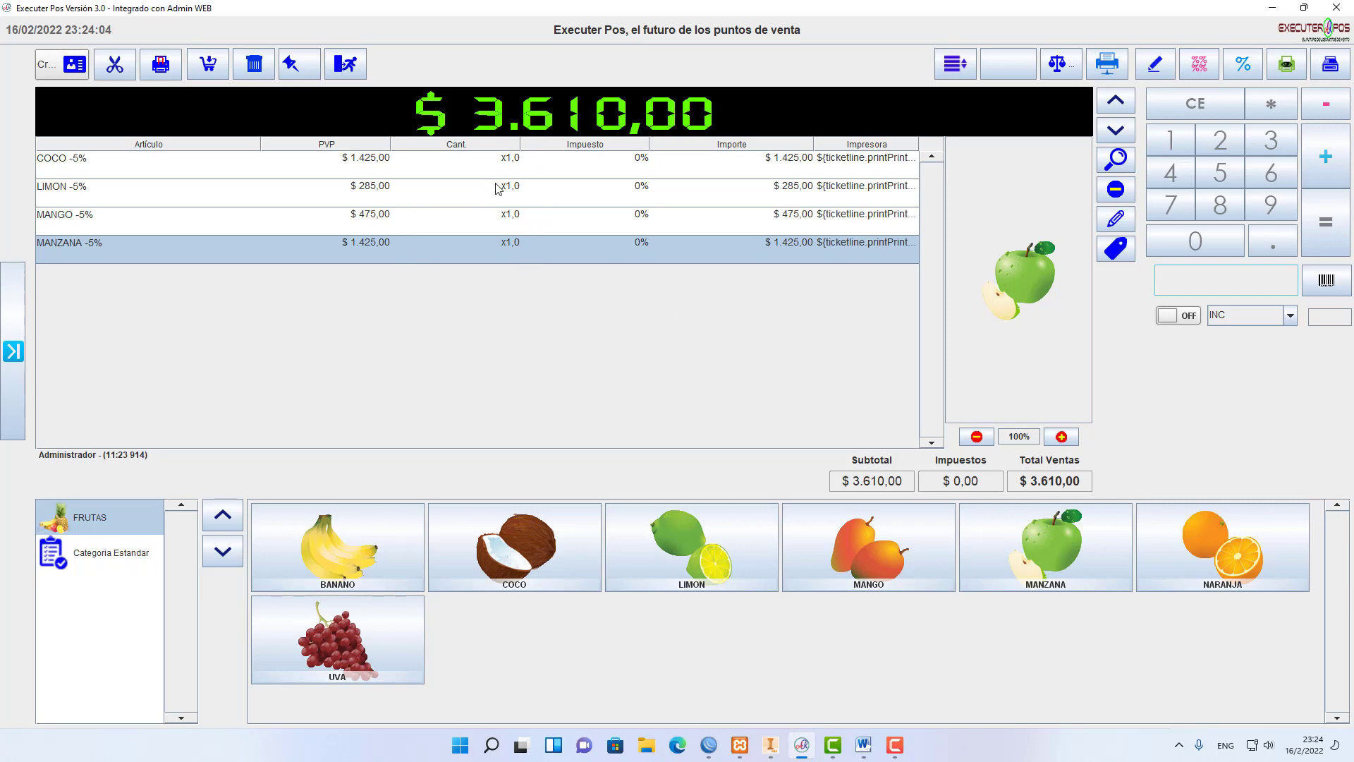
pyautogui.click(259, 71)
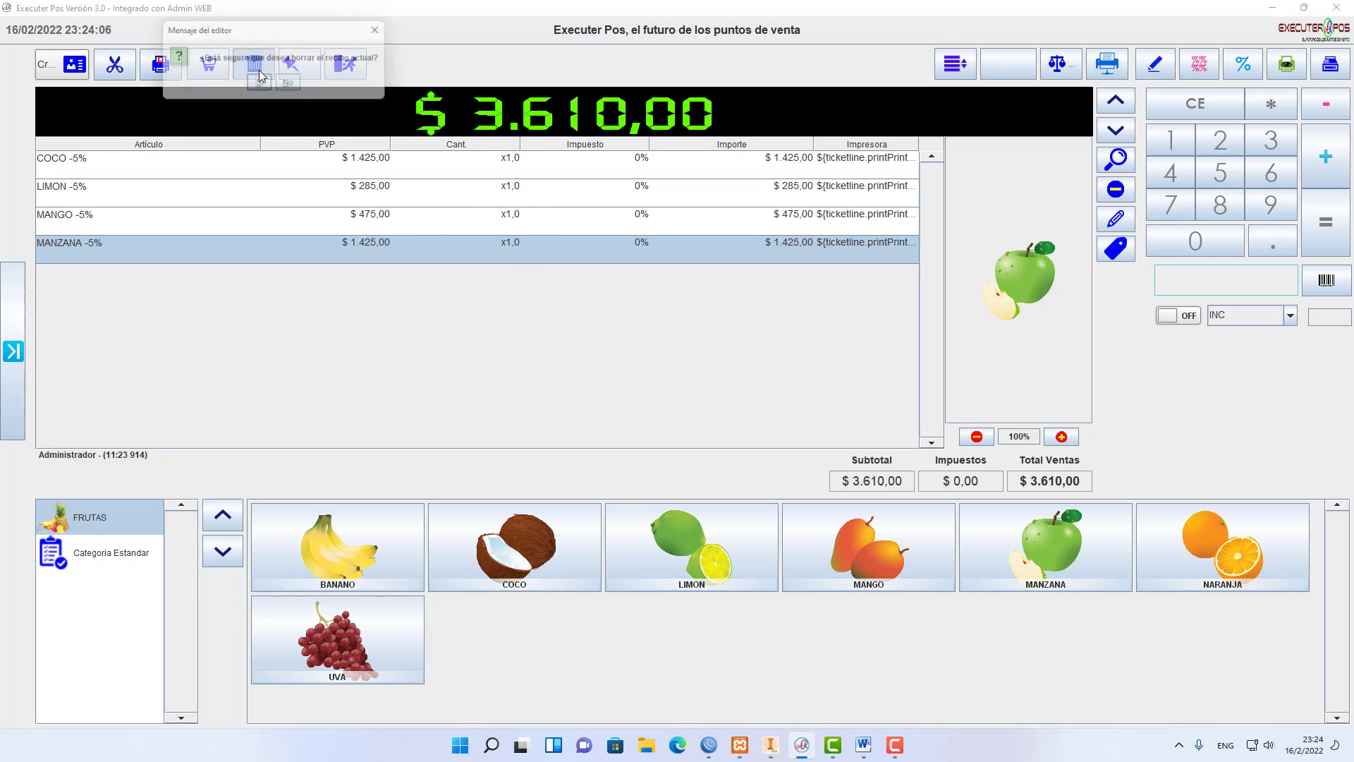
pyautogui.click(260, 91)
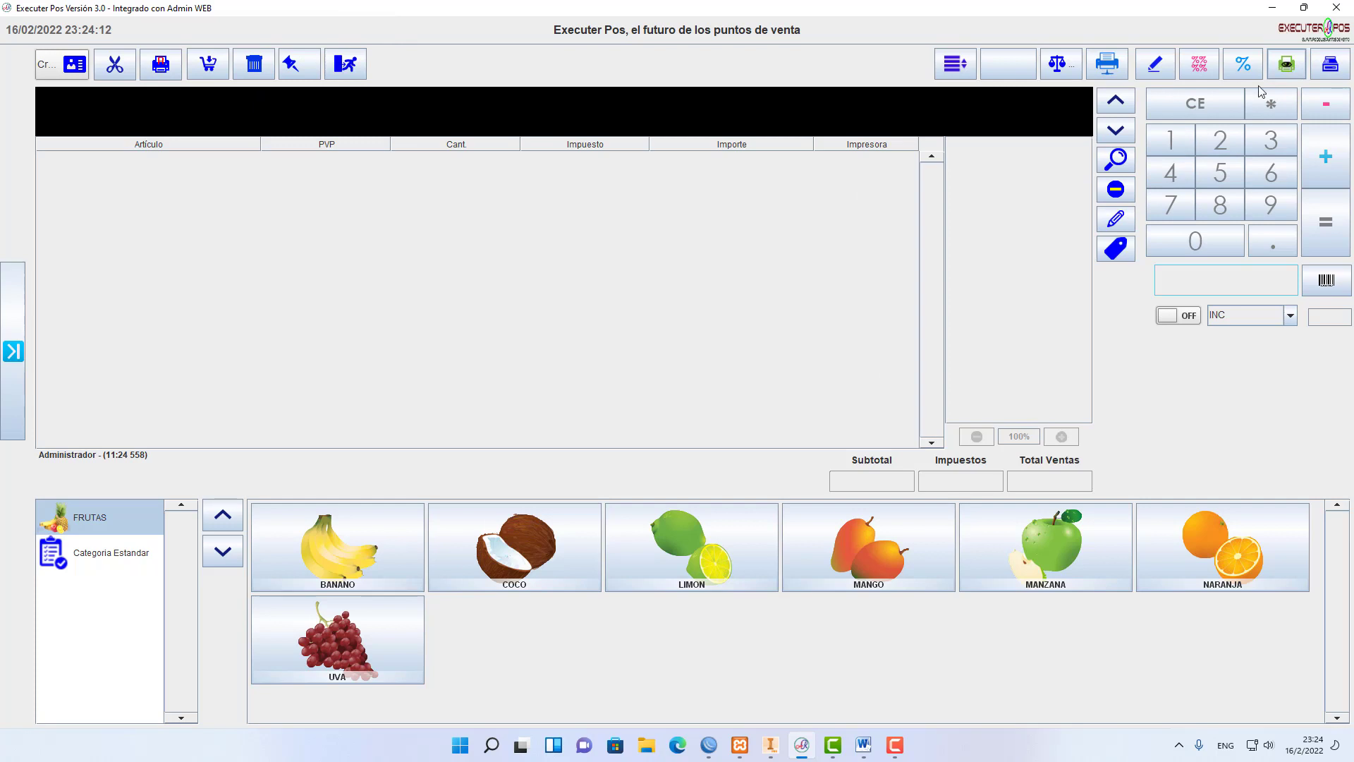
# - Ring up BANANO, COCO, LIMON and MANGO, and print the receipt preview of this sale
pyautogui.click(337, 543)
pyautogui.click(498, 556)
pyautogui.click(688, 556)
pyautogui.click(873, 556)
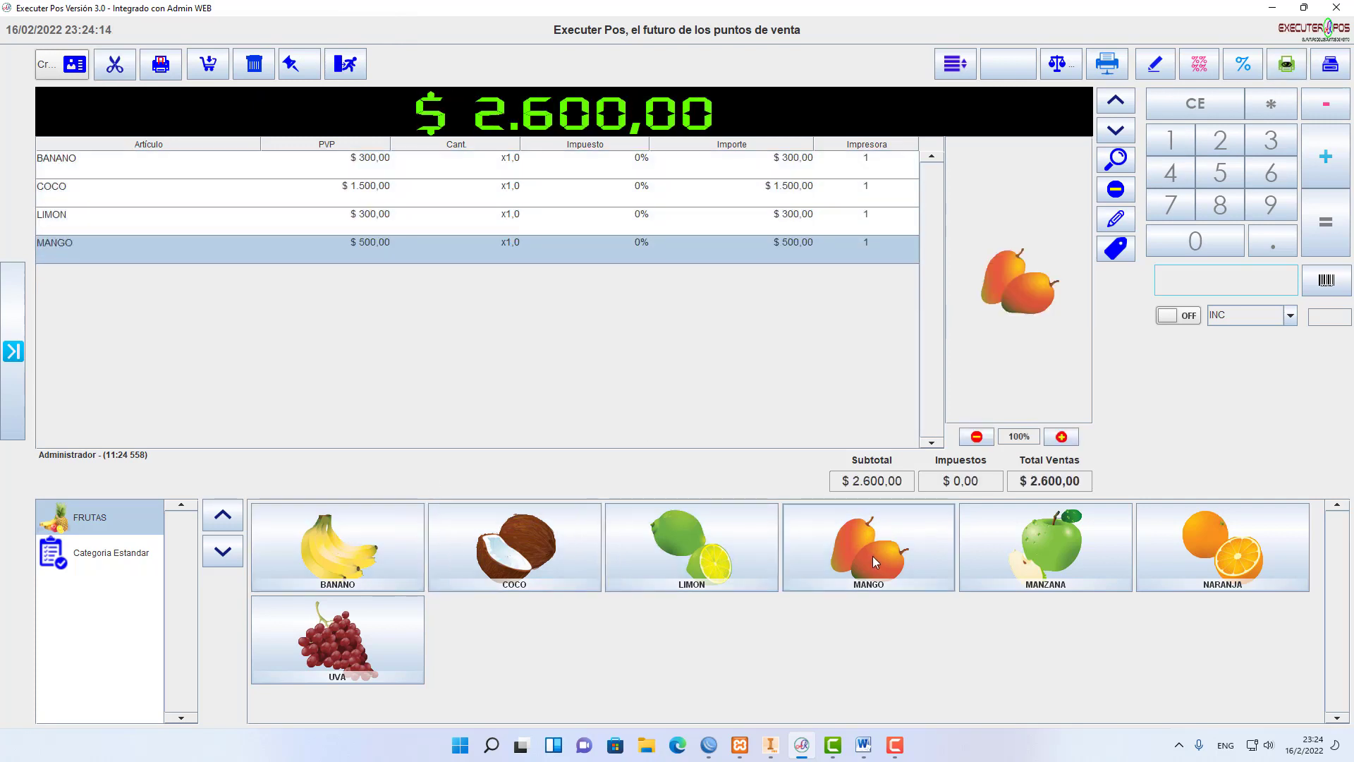
pyautogui.click(1286, 65)
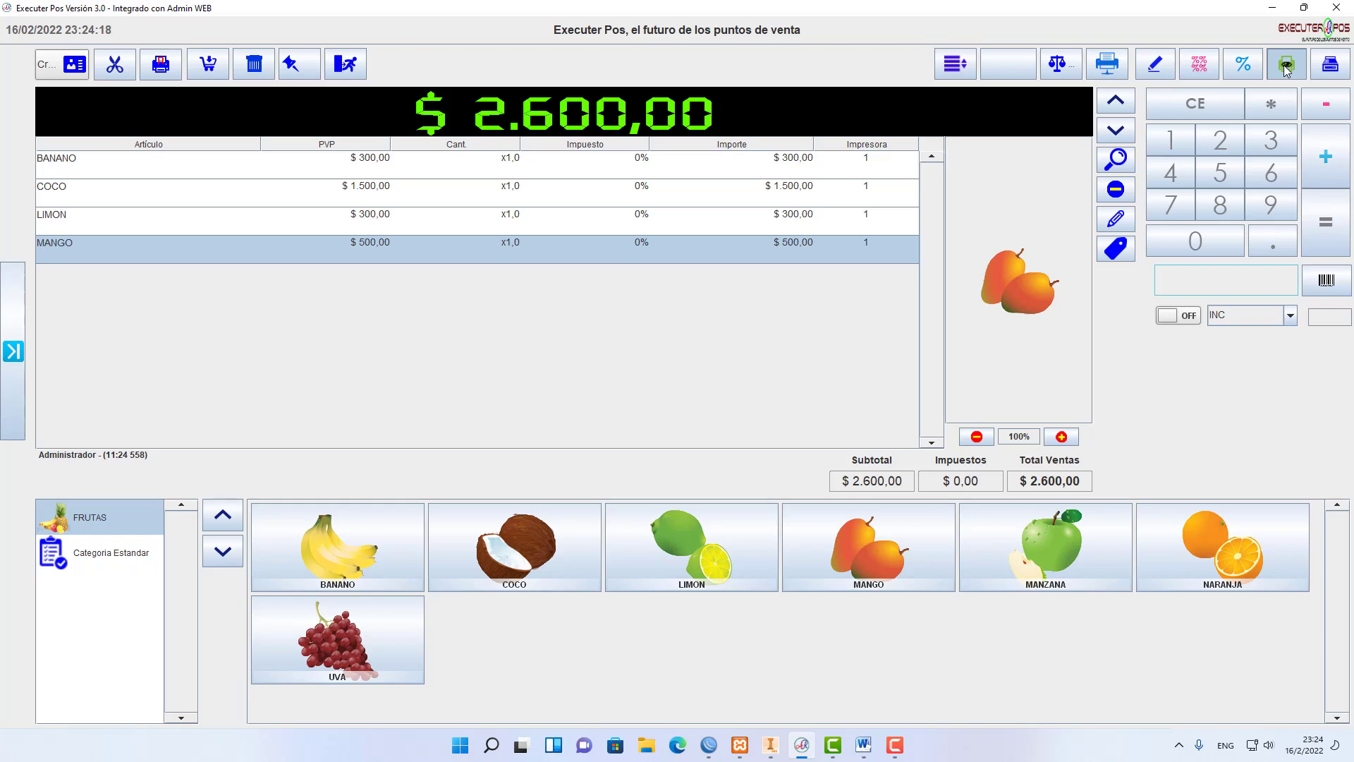
# - Open the on-screen printer output and examine the ticket preview of the four-item sale
pyautogui.click(10, 360)
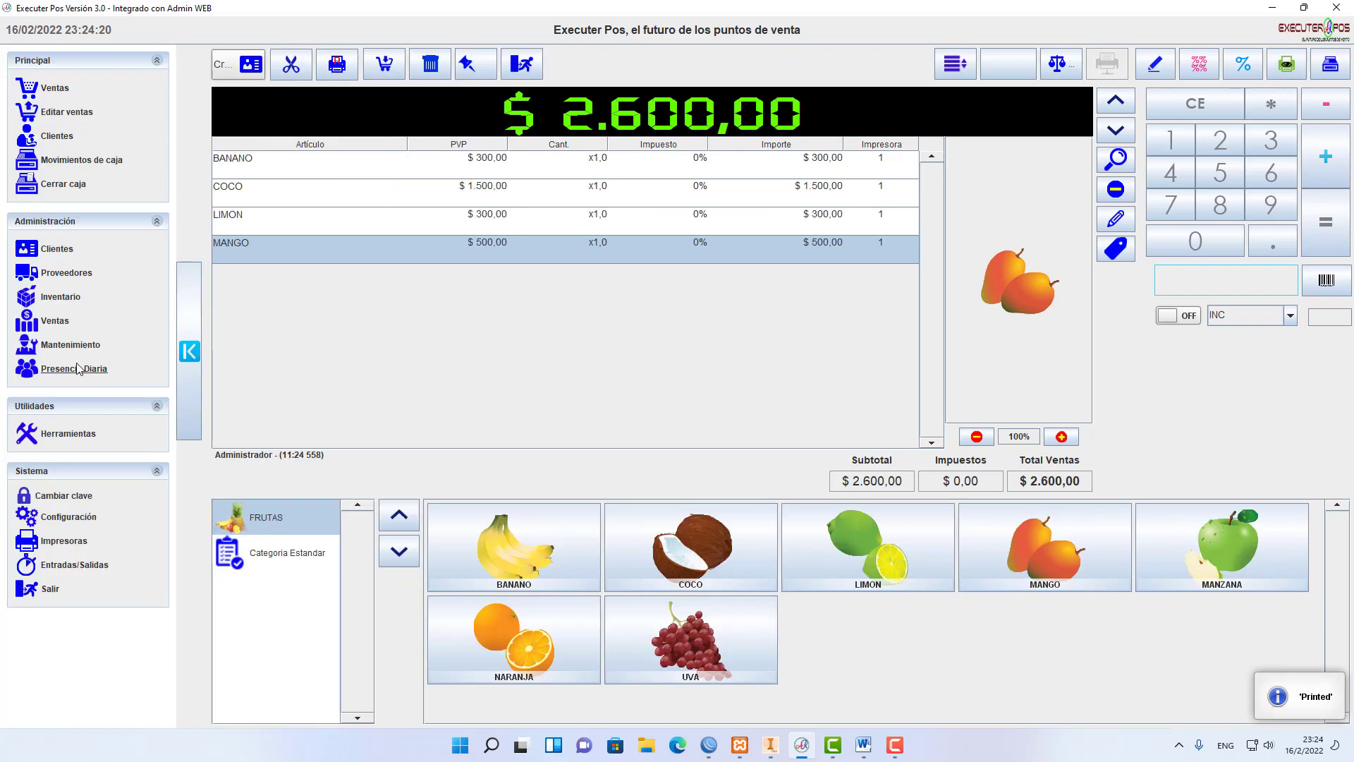
pyautogui.click(74, 541)
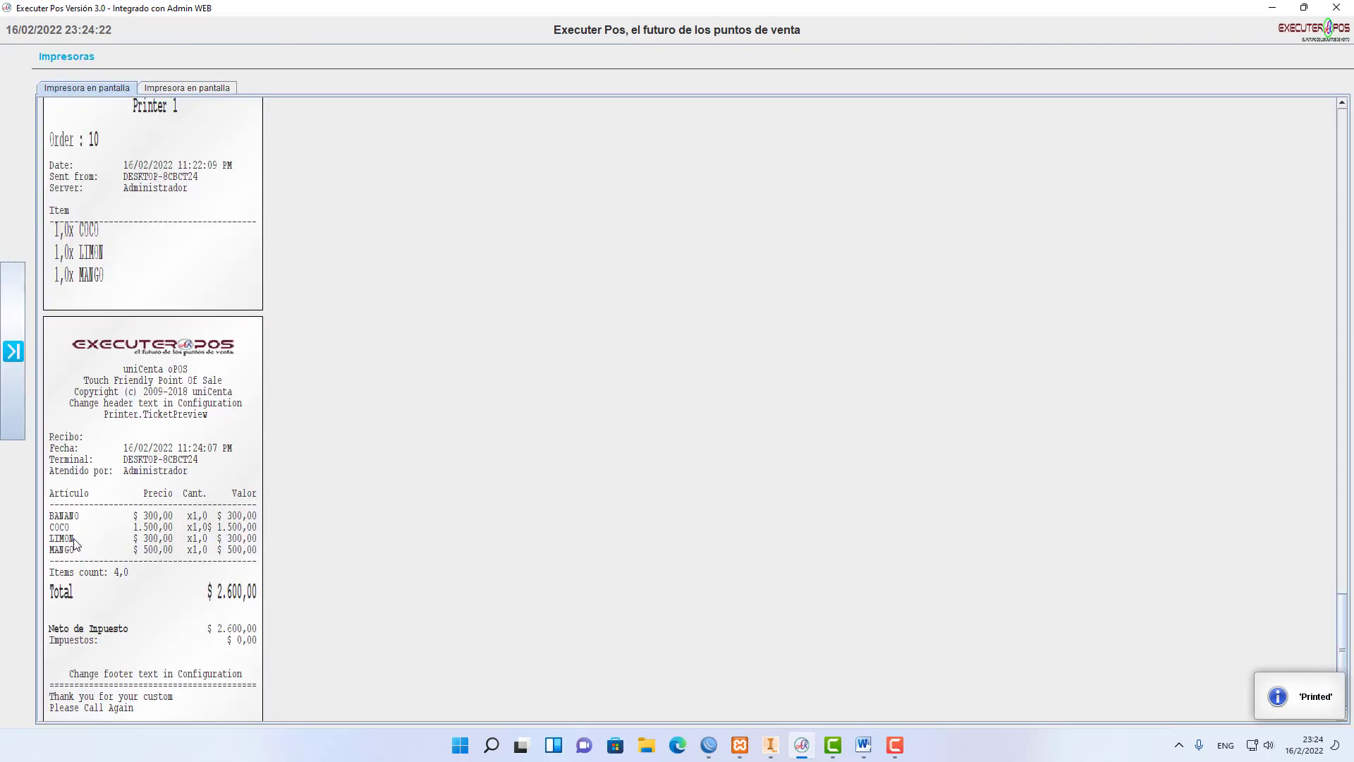
pyautogui.scroll(-2, 508, 486)
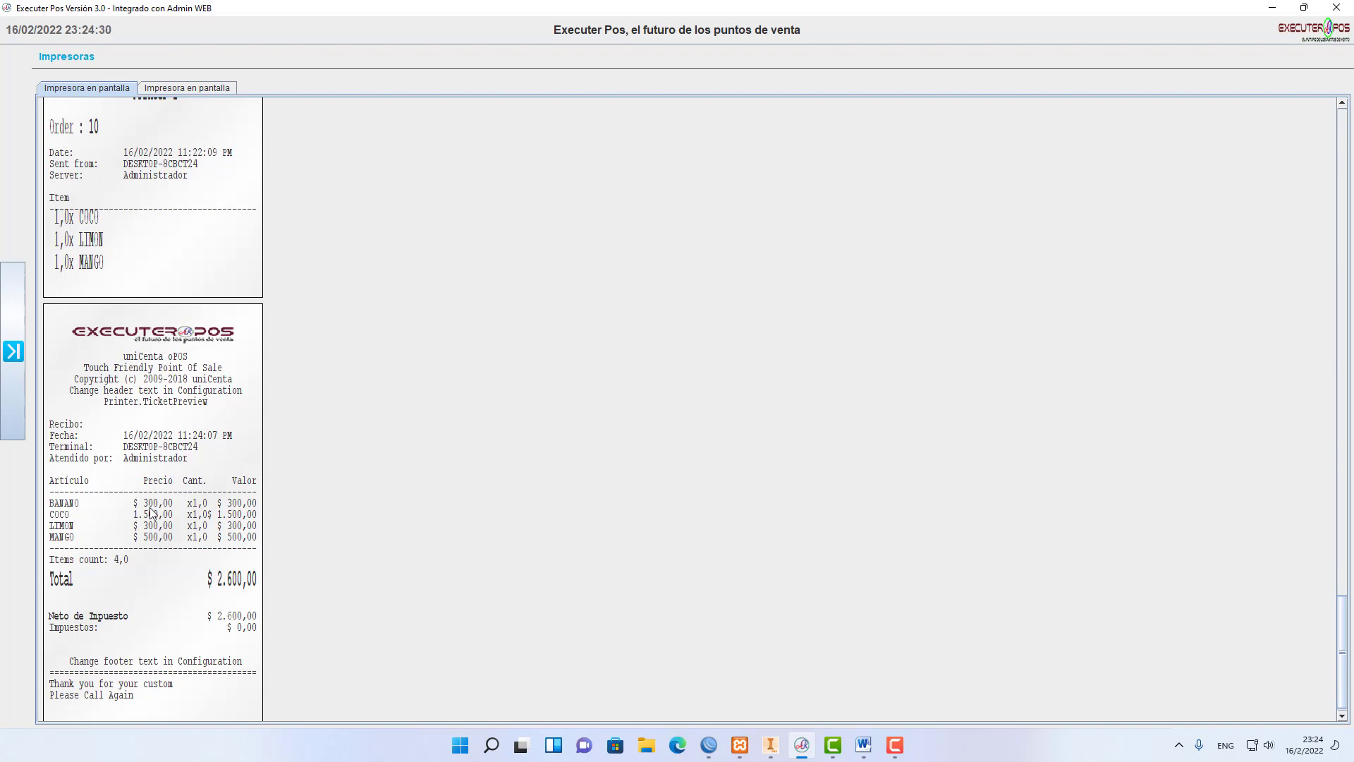
# - Return to the sales screen, reopen the pending receipt with the four fruits, and delete it
pyautogui.click(19, 370)
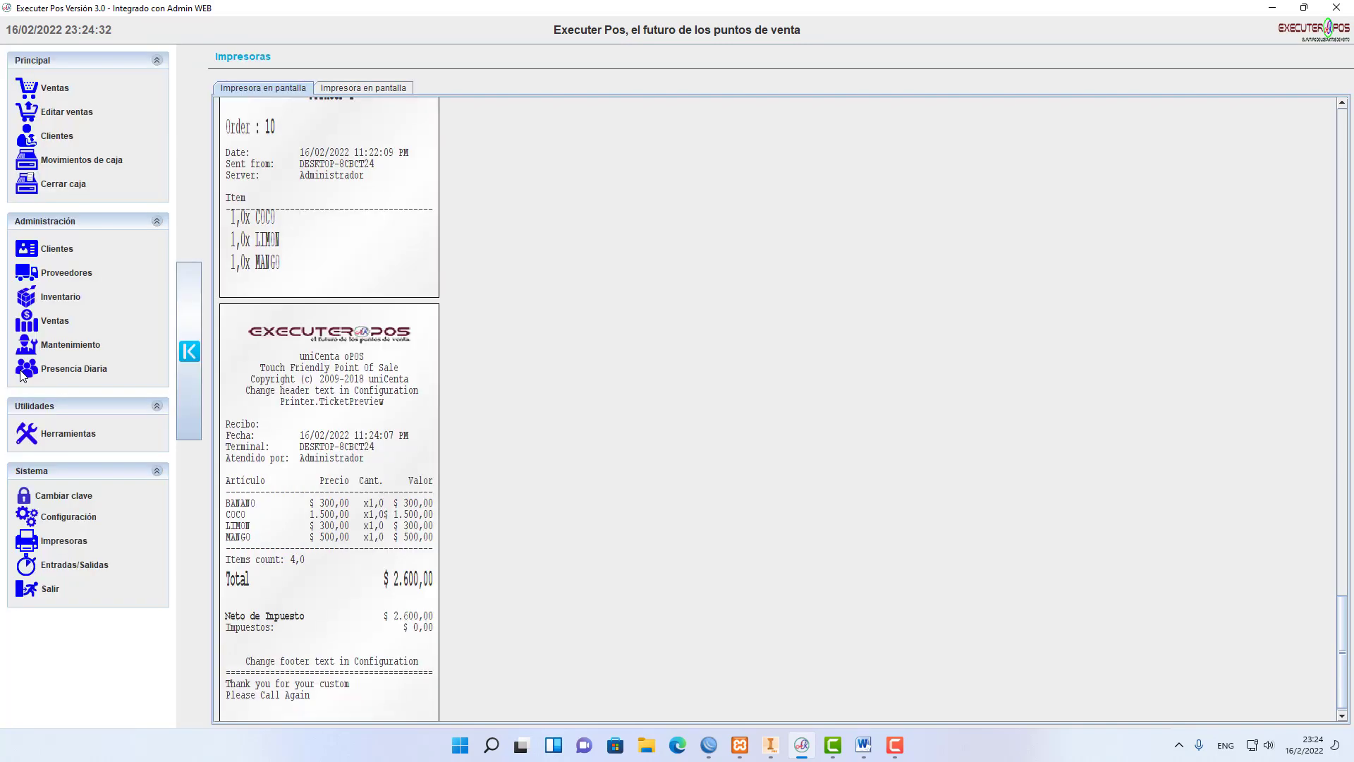
pyautogui.click(51, 87)
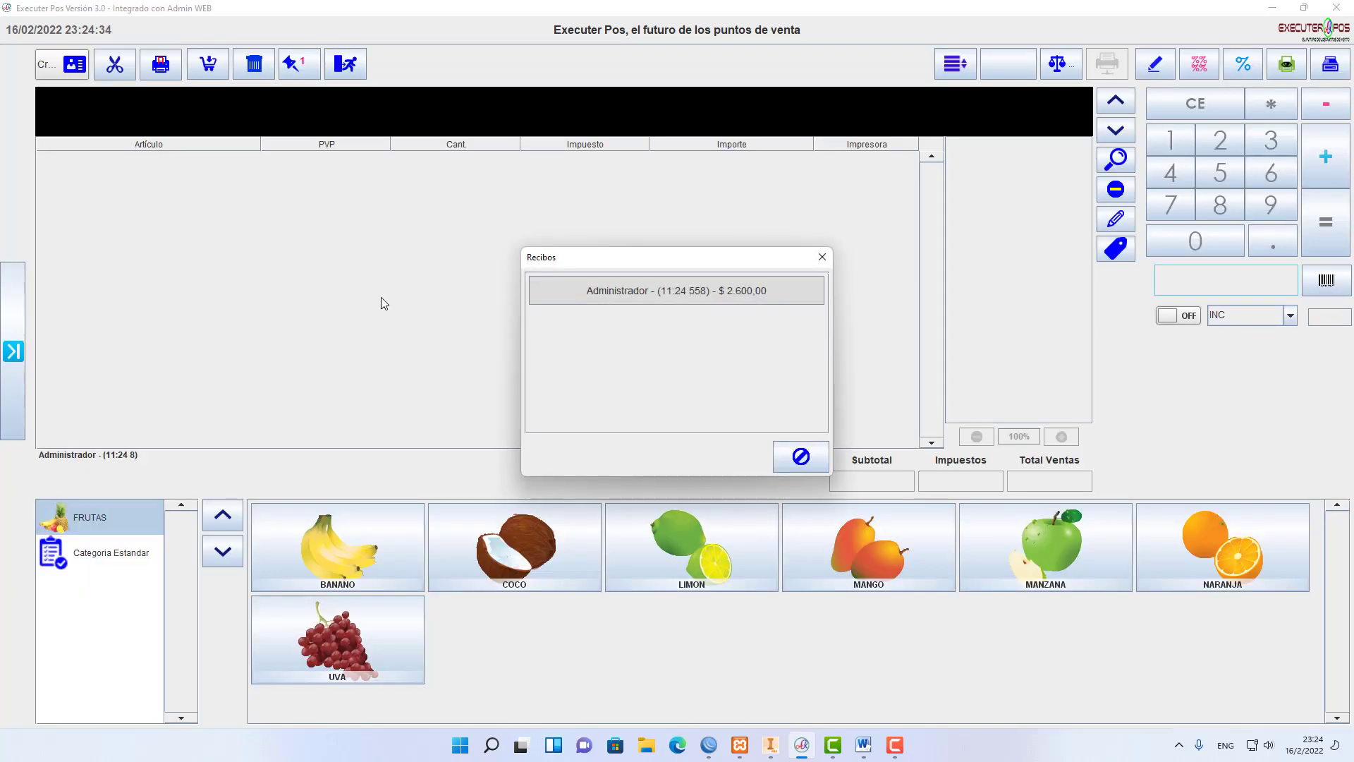
pyautogui.click(752, 294)
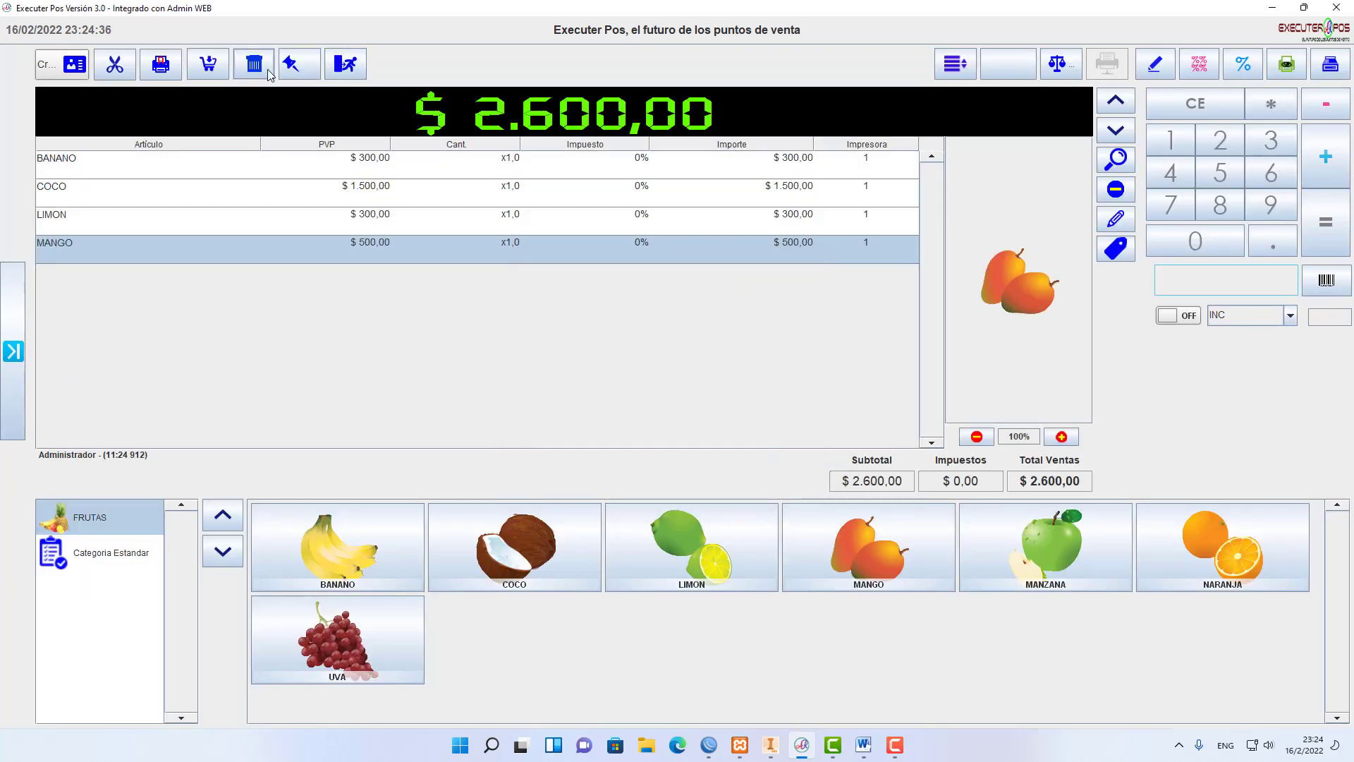
pyautogui.click(255, 67)
pyautogui.click(260, 86)
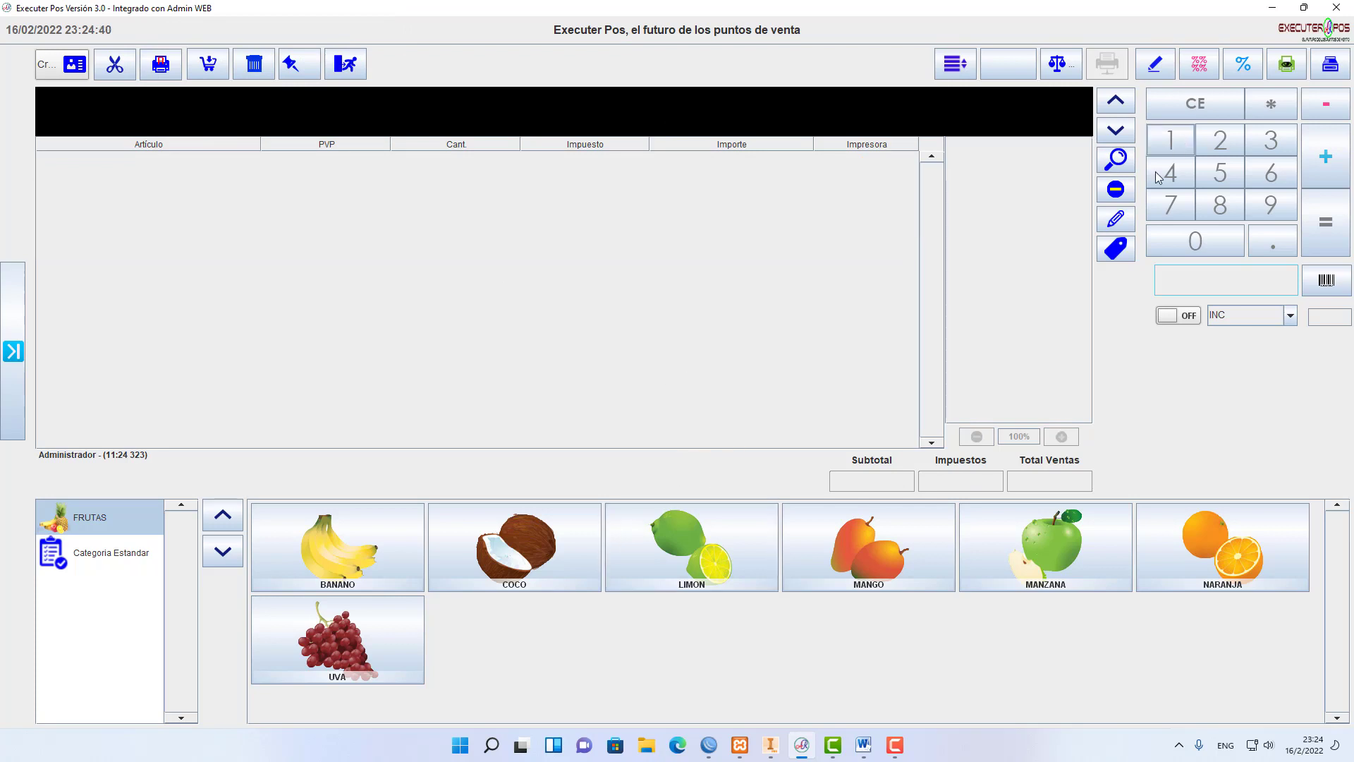
# - Open the cash drawer twice without a sale, and check the no-sale drawer openings in Cerrar caja
pyautogui.click(1338, 71)
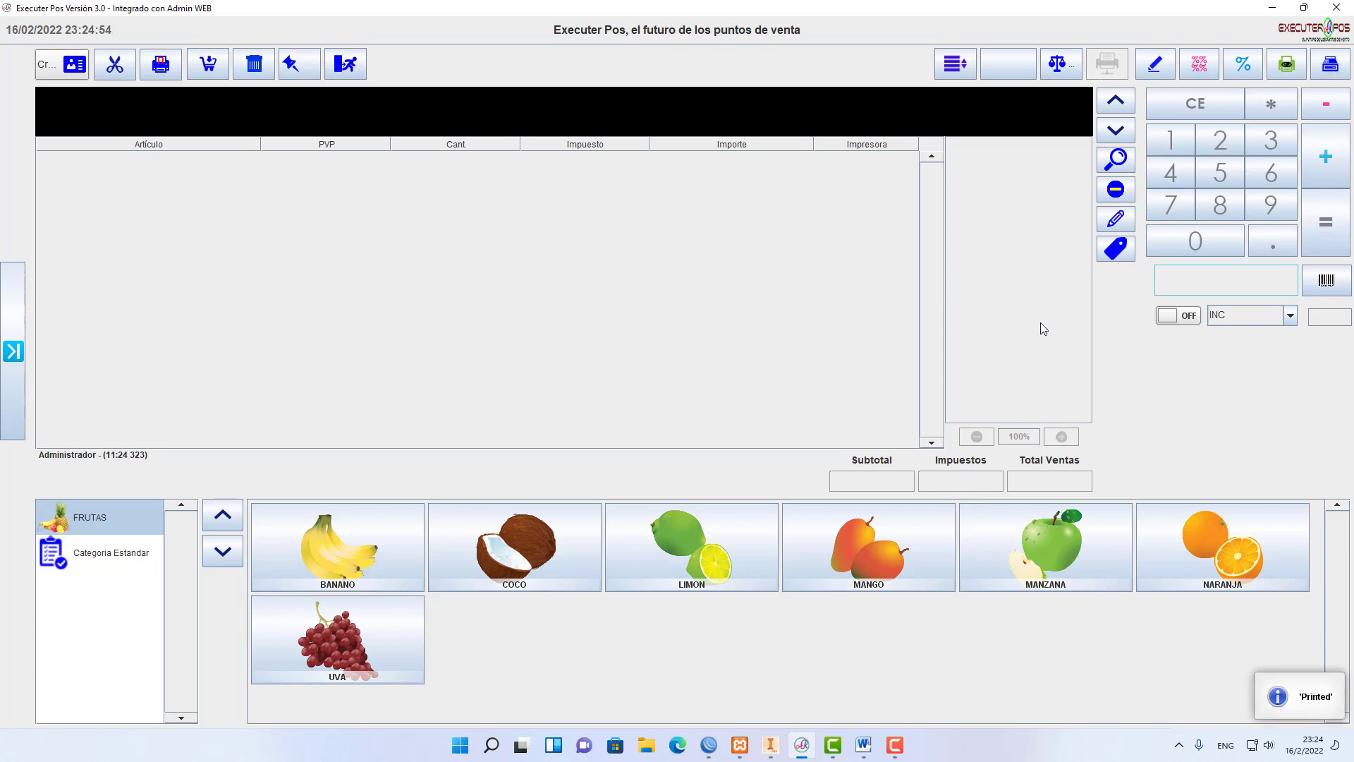
pyautogui.click(1331, 65)
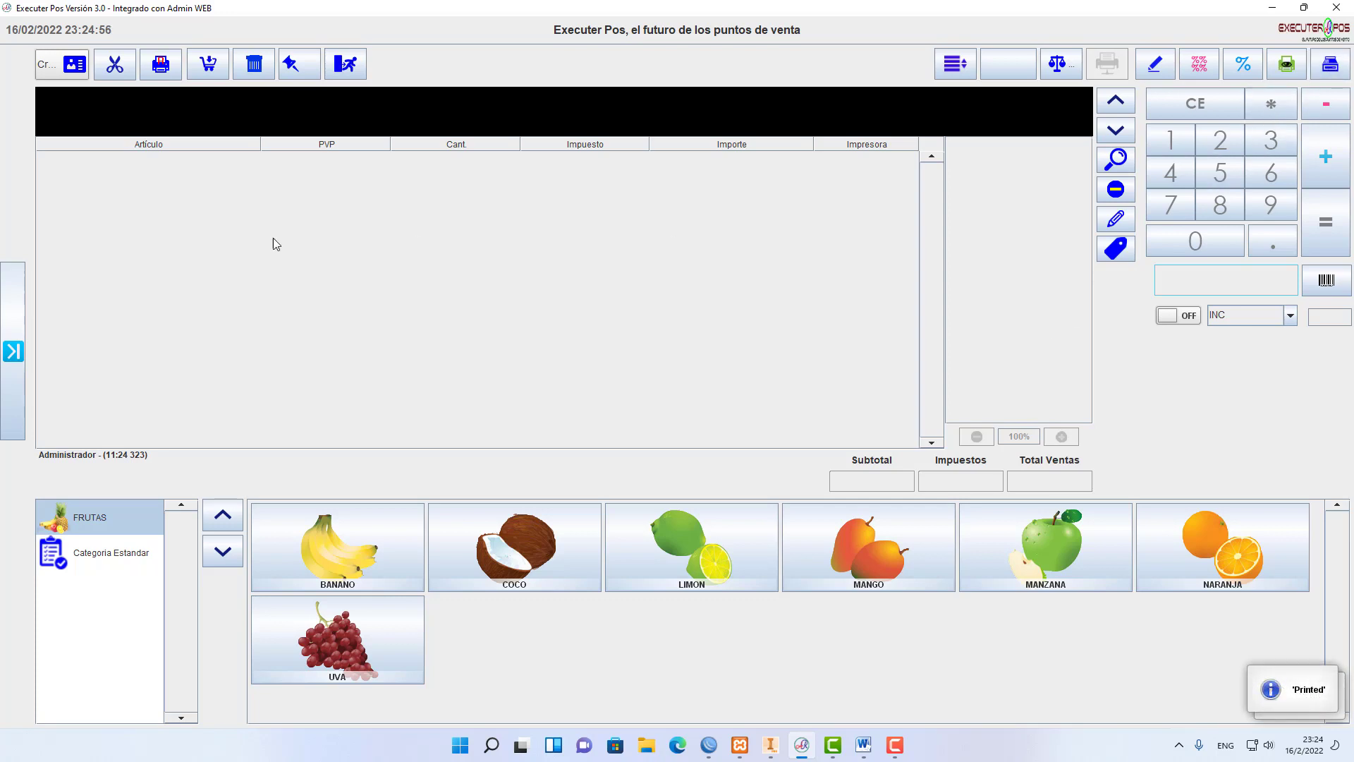
pyautogui.click(15, 307)
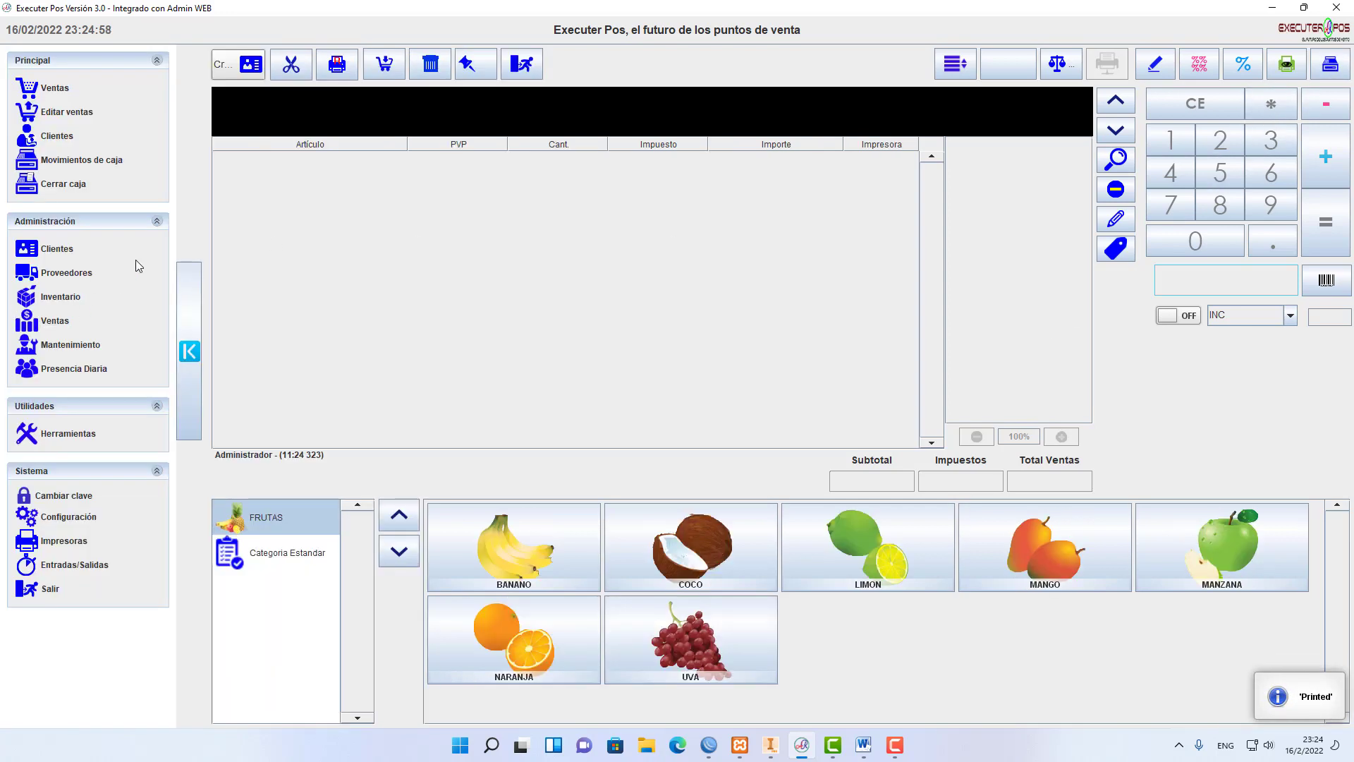
pyautogui.click(71, 185)
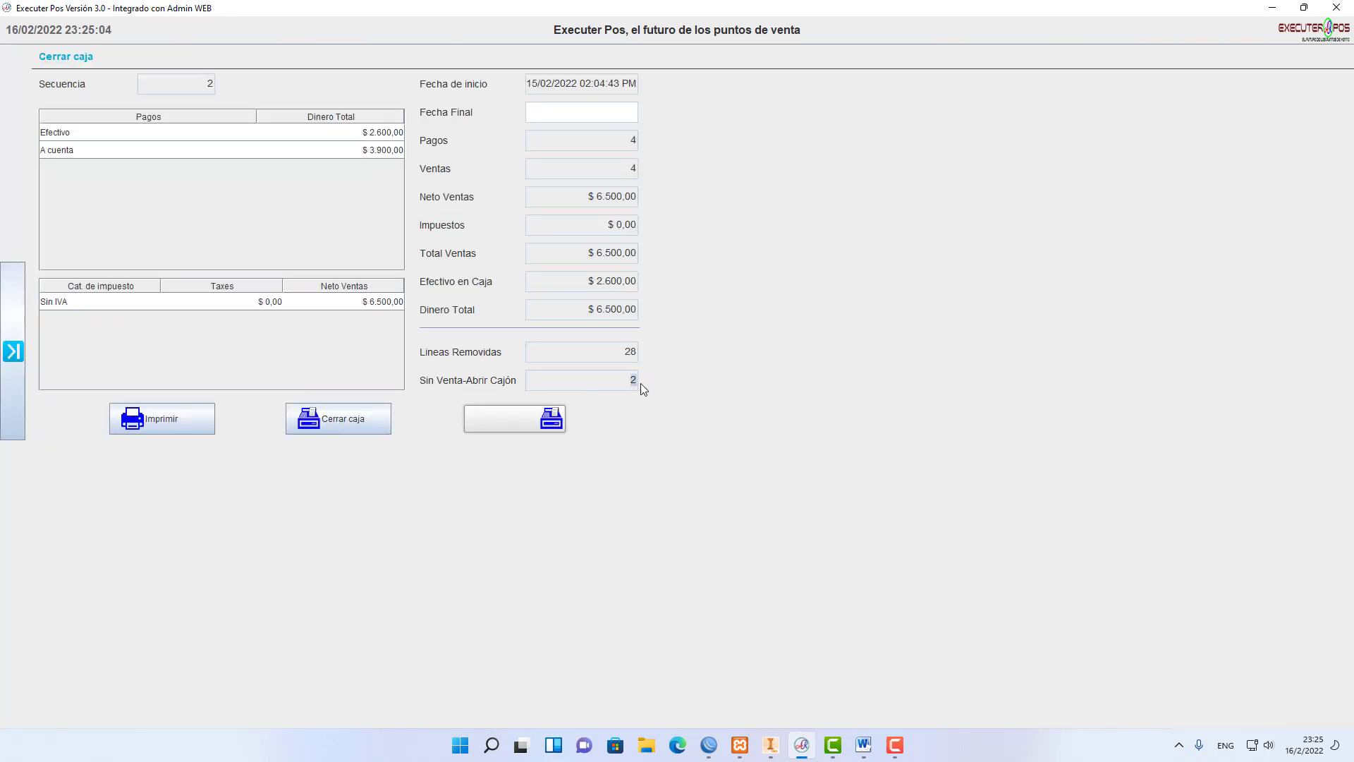
# - Return to the sales screen and ring up BANANO, COCO, LIMON, MANGO and MANZANA
pyautogui.click(17, 316)
pyautogui.click(51, 88)
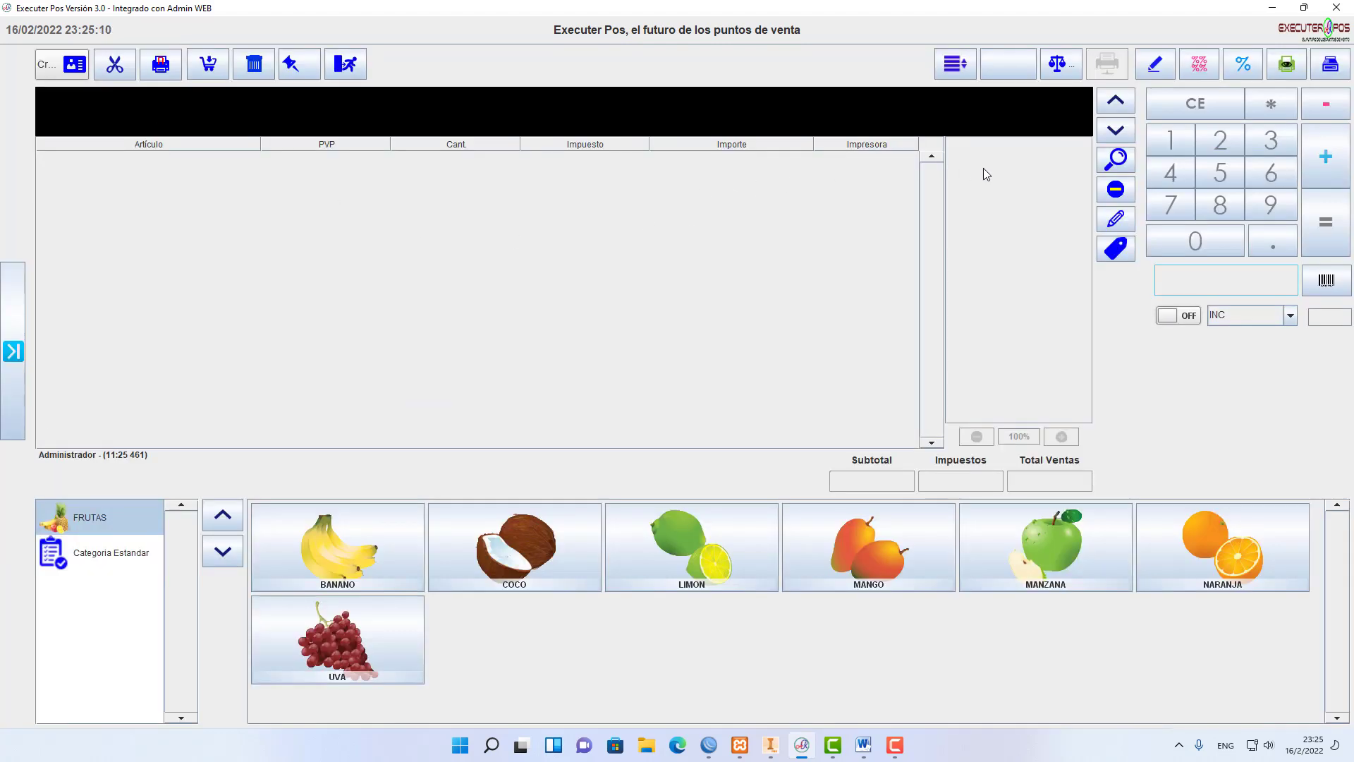
pyautogui.click(339, 547)
pyautogui.click(501, 546)
pyautogui.click(690, 544)
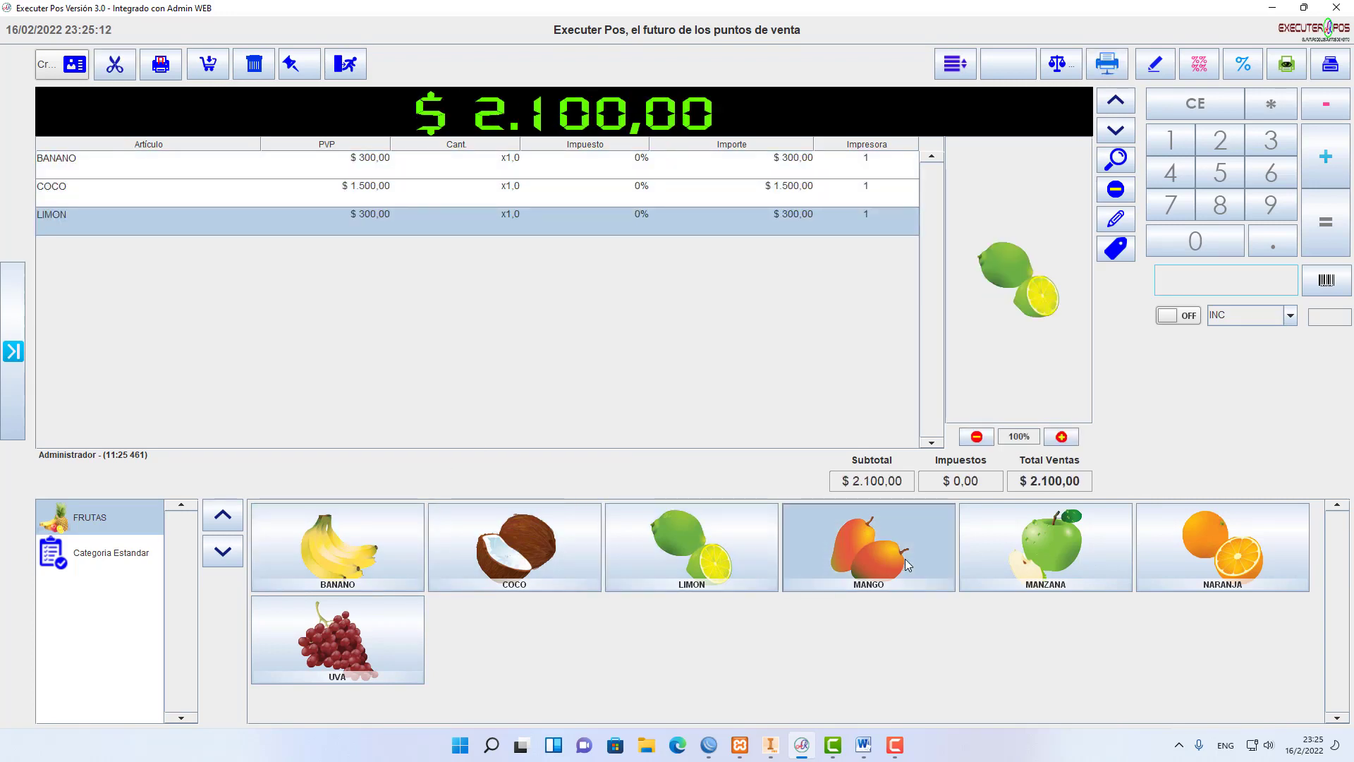
pyautogui.click(868, 546)
pyautogui.click(1000, 550)
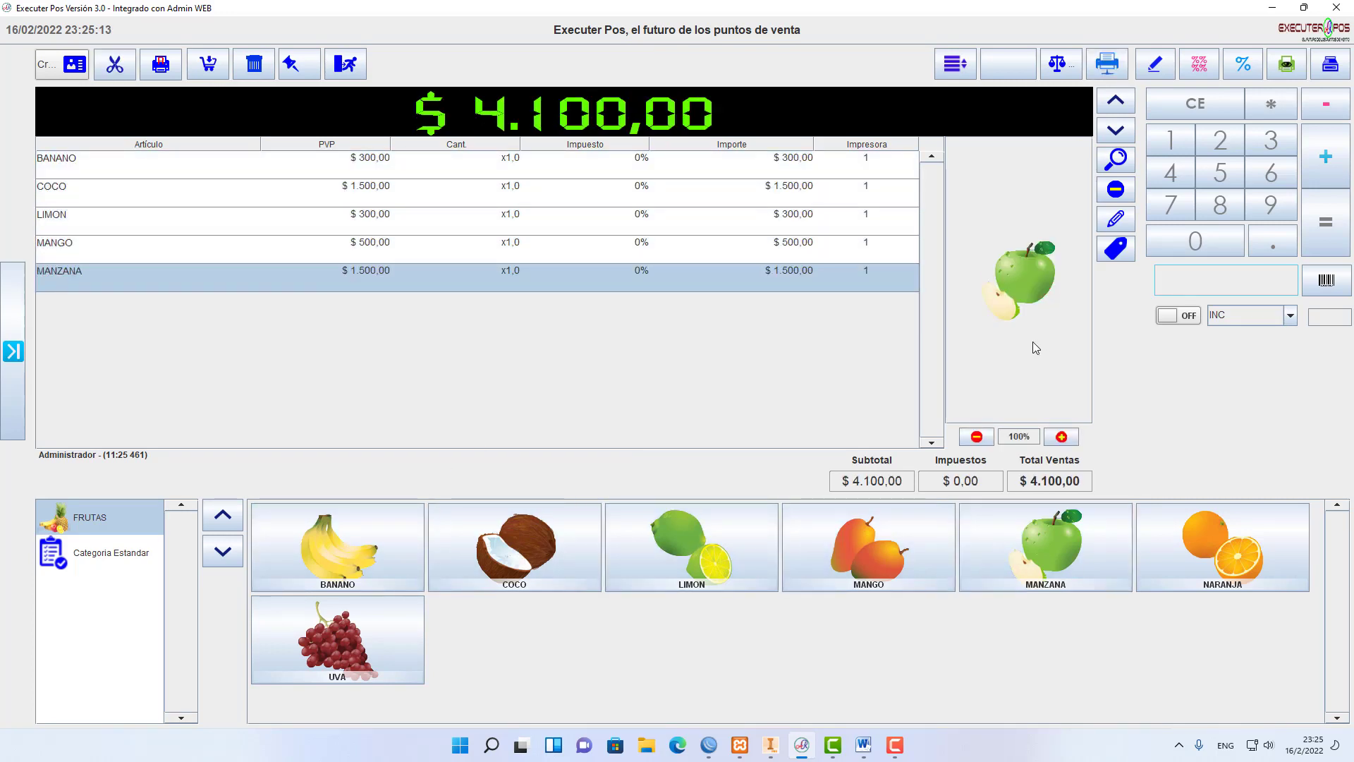
# - Move the line selection up and down through the receipt between BANANO and MANZANA, ending on MANGO
pyautogui.click(1126, 106)
pyautogui.click(1126, 106)
pyautogui.click(1126, 106)
pyautogui.click(1126, 106)
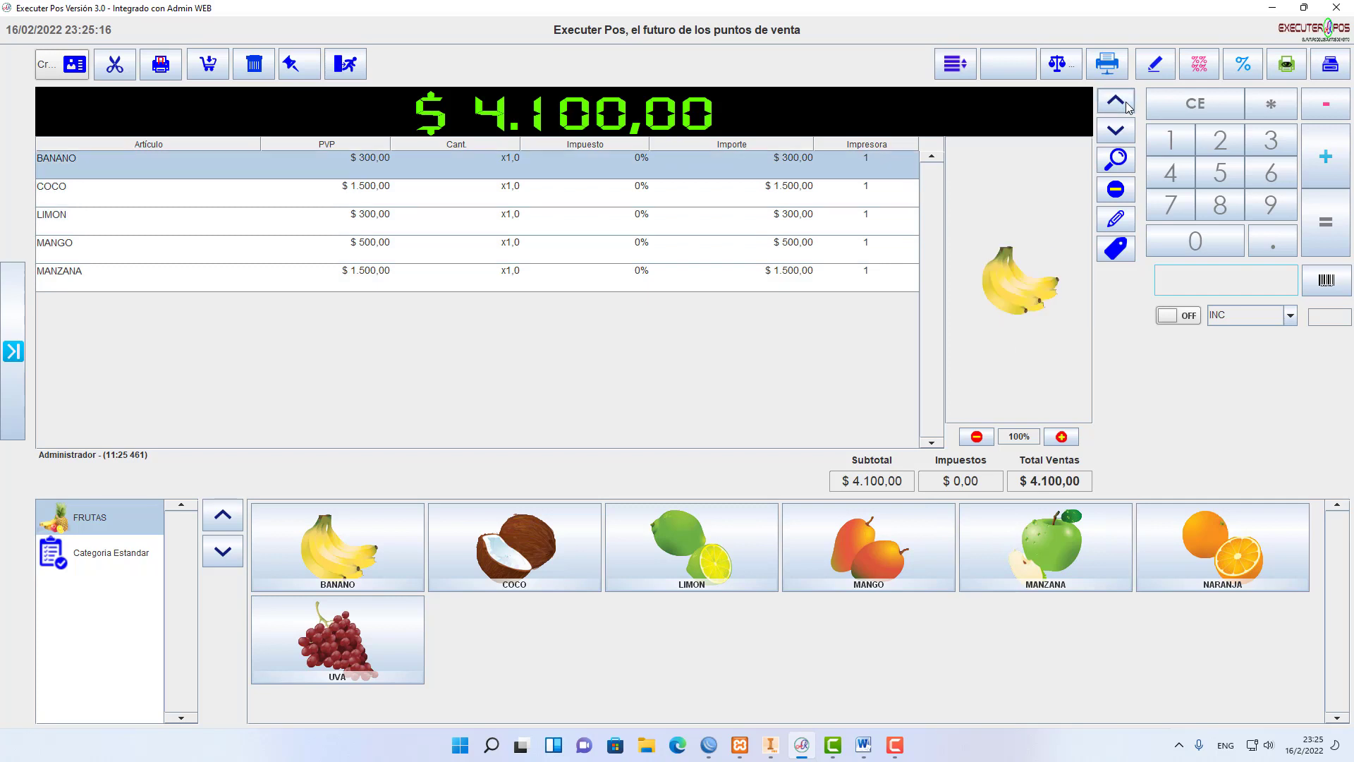
pyautogui.click(1118, 135)
pyautogui.click(1119, 136)
pyautogui.click(1118, 136)
pyautogui.click(1119, 136)
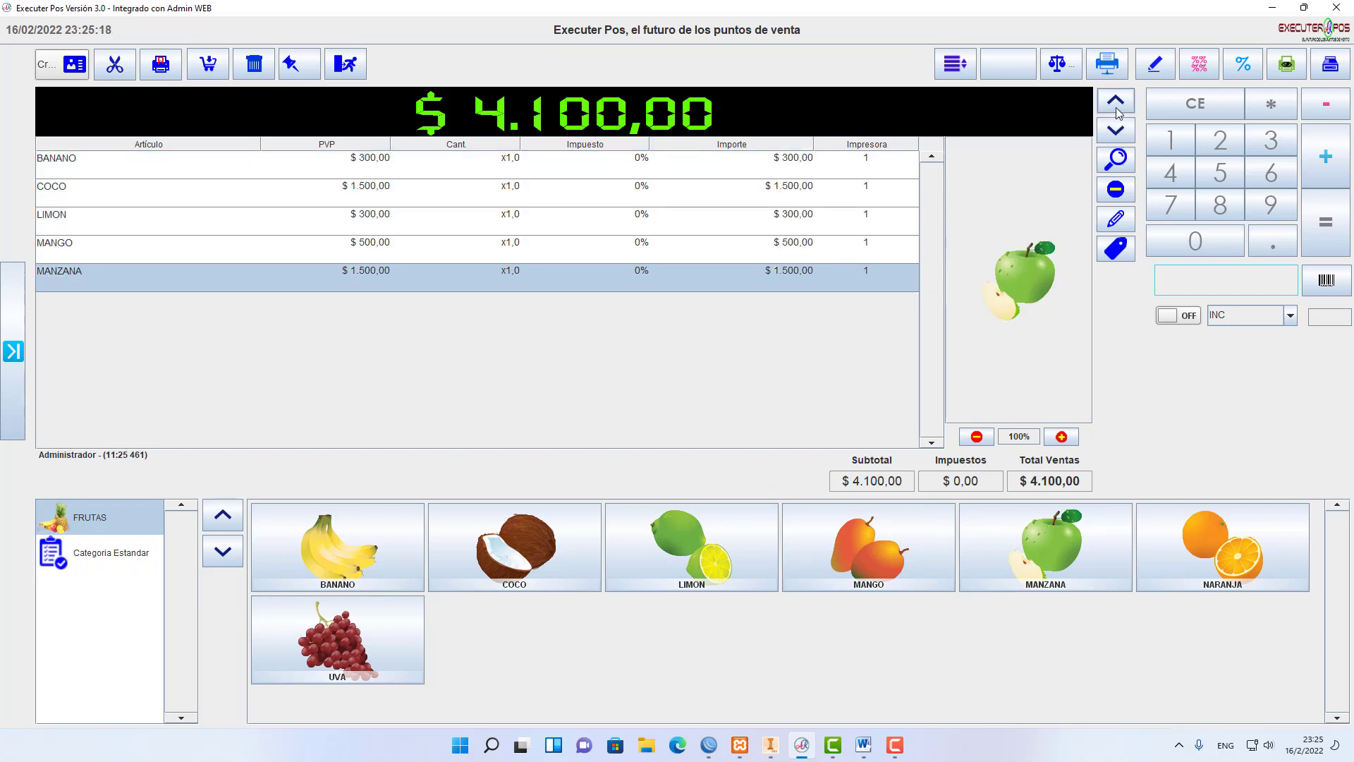
pyautogui.click(1115, 106)
pyautogui.click(1115, 106)
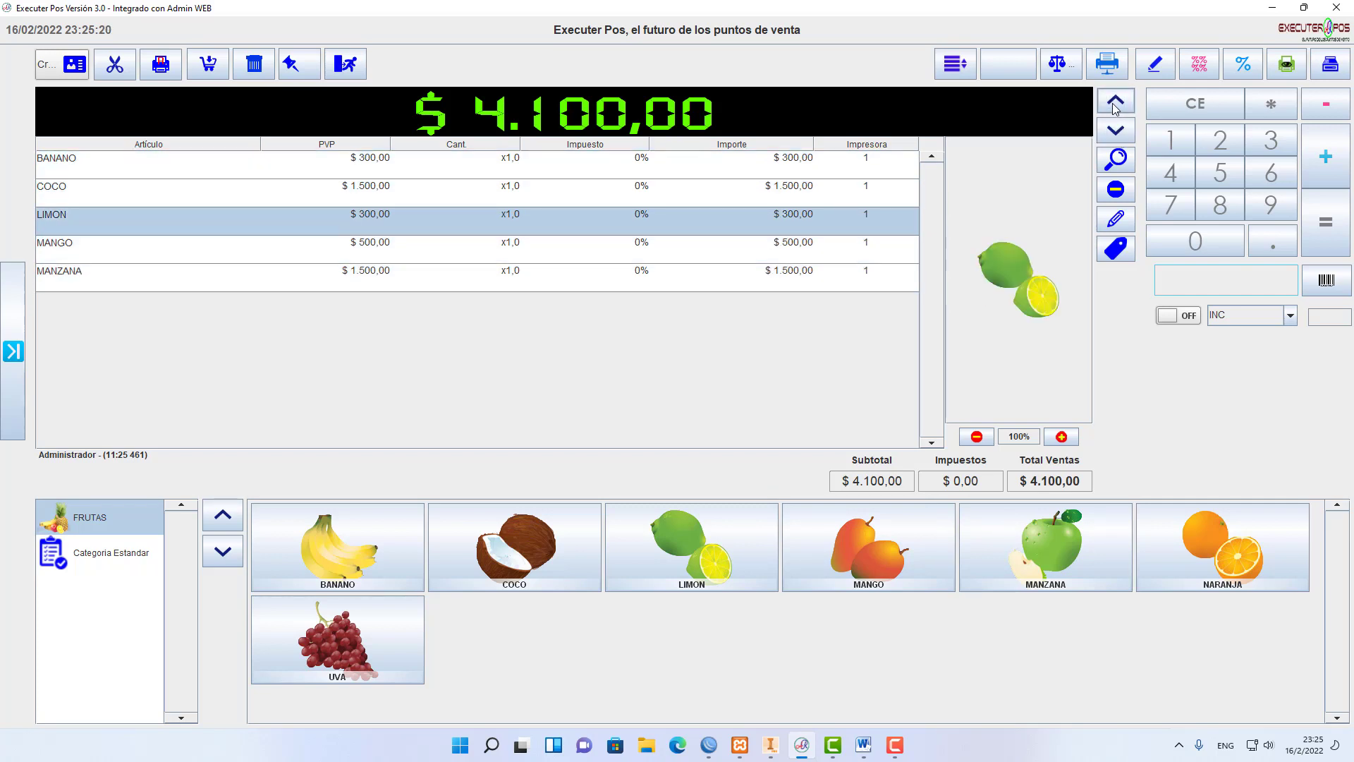
pyautogui.click(1115, 106)
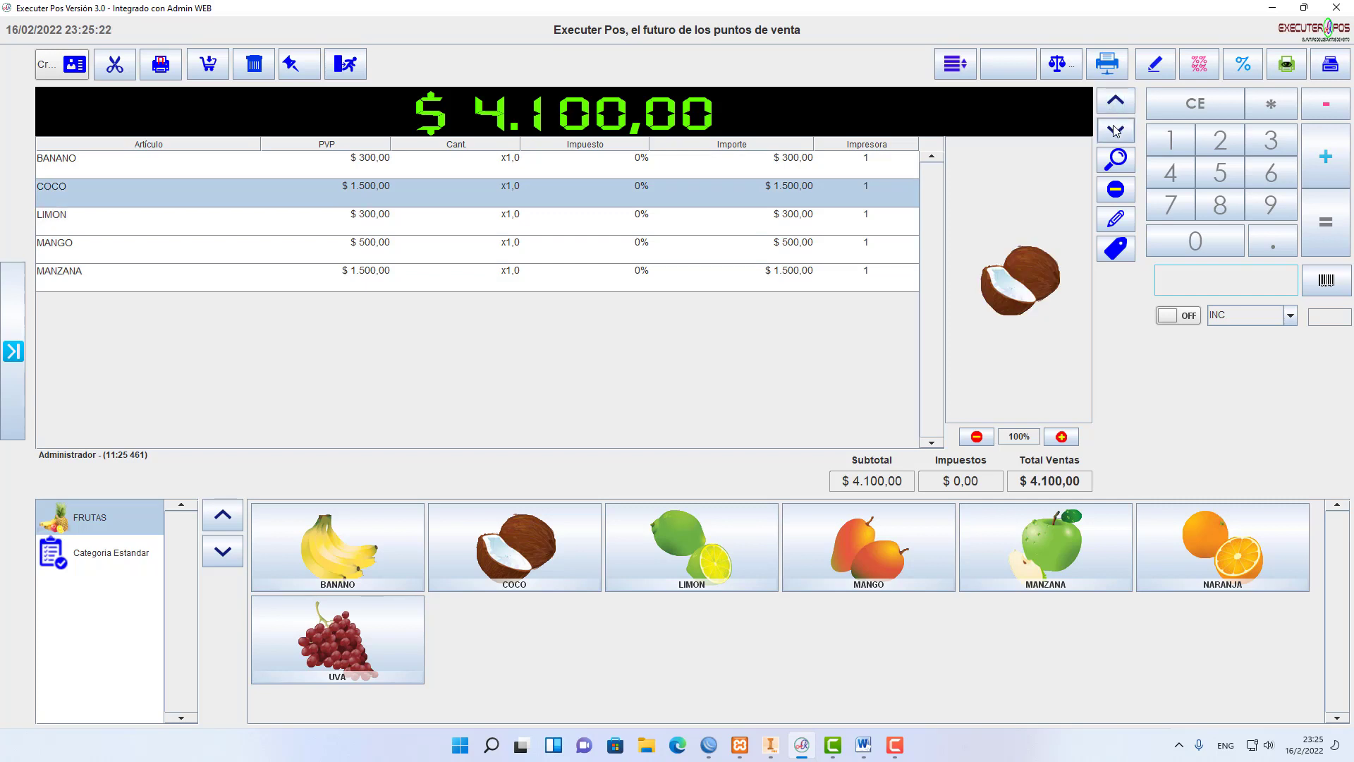
pyautogui.click(1115, 131)
pyautogui.click(1116, 132)
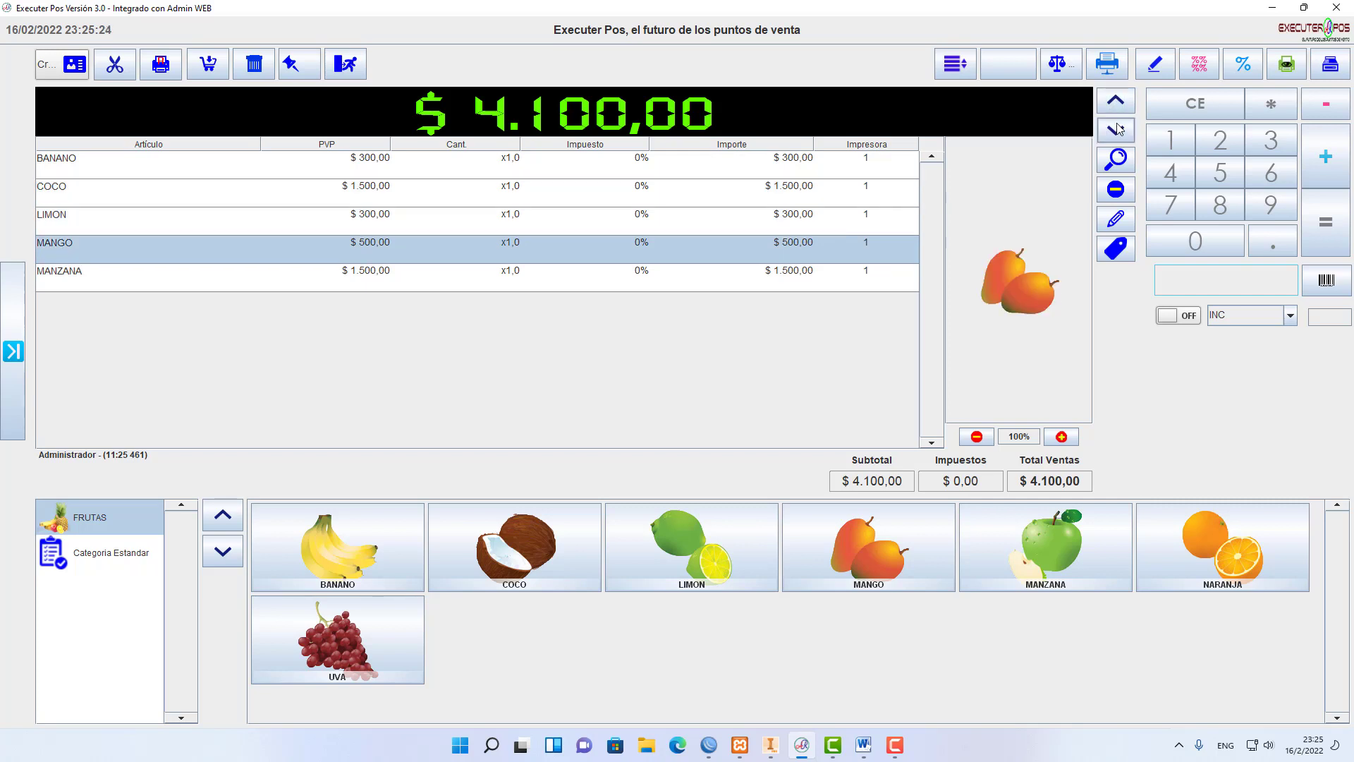
# - Search the product list for names containing "man" and add MANZANA from the results to the receipt
pyautogui.click(1119, 160)
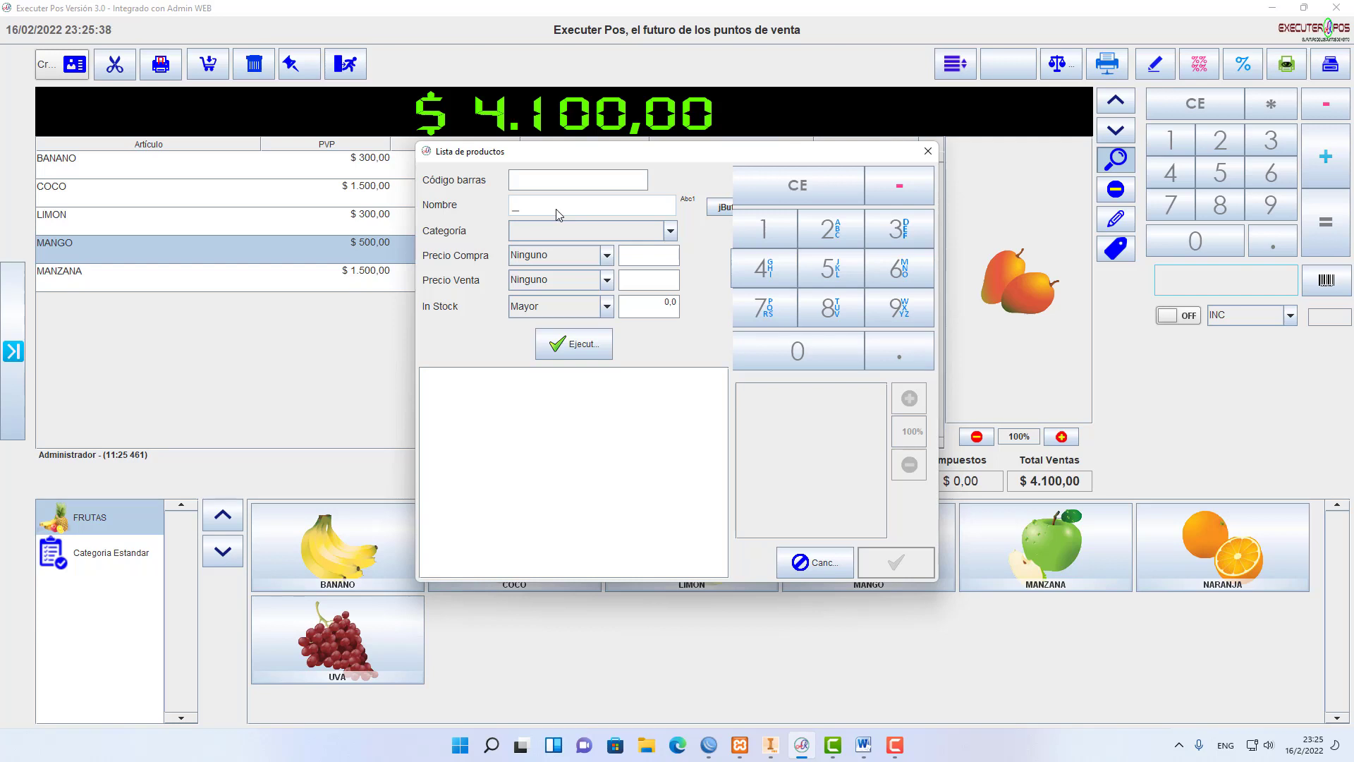
pyautogui.write('man')
pyautogui.click(584, 344)
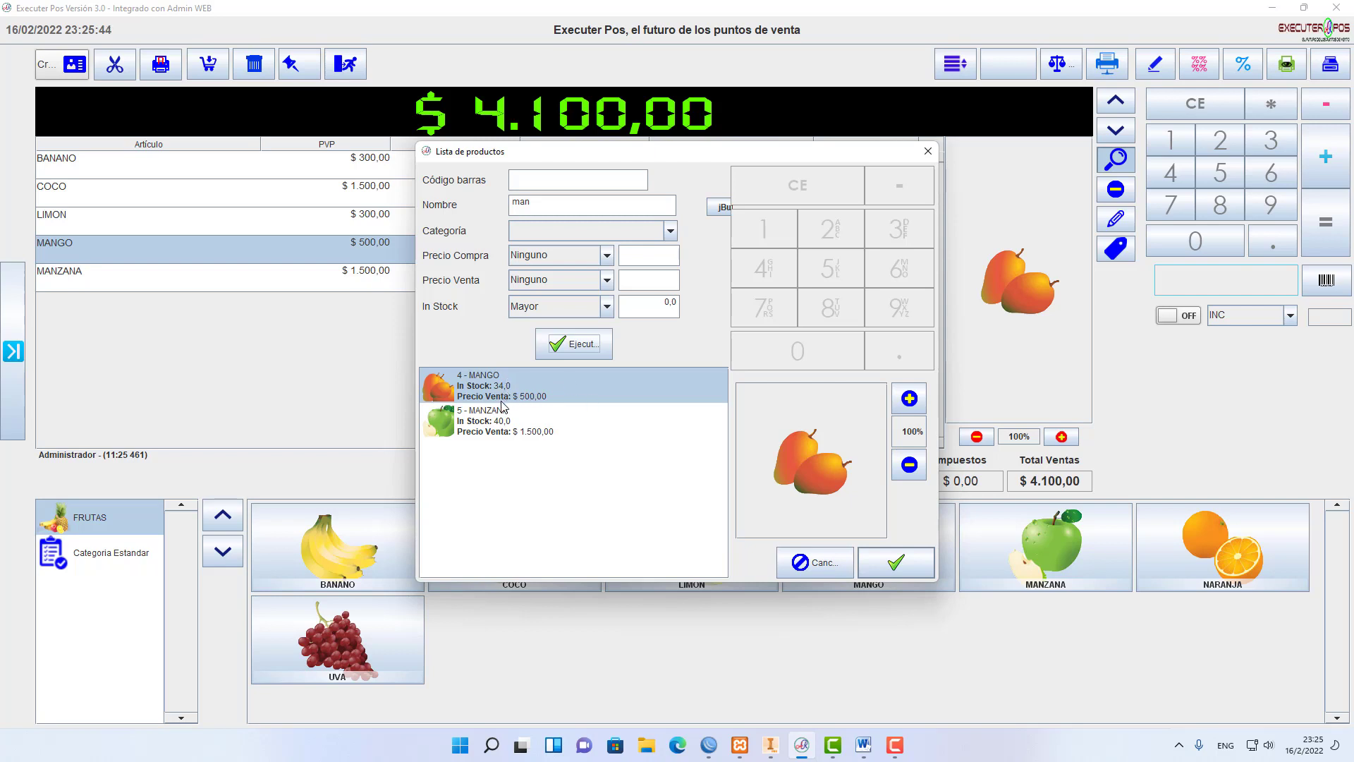
pyautogui.click(499, 419)
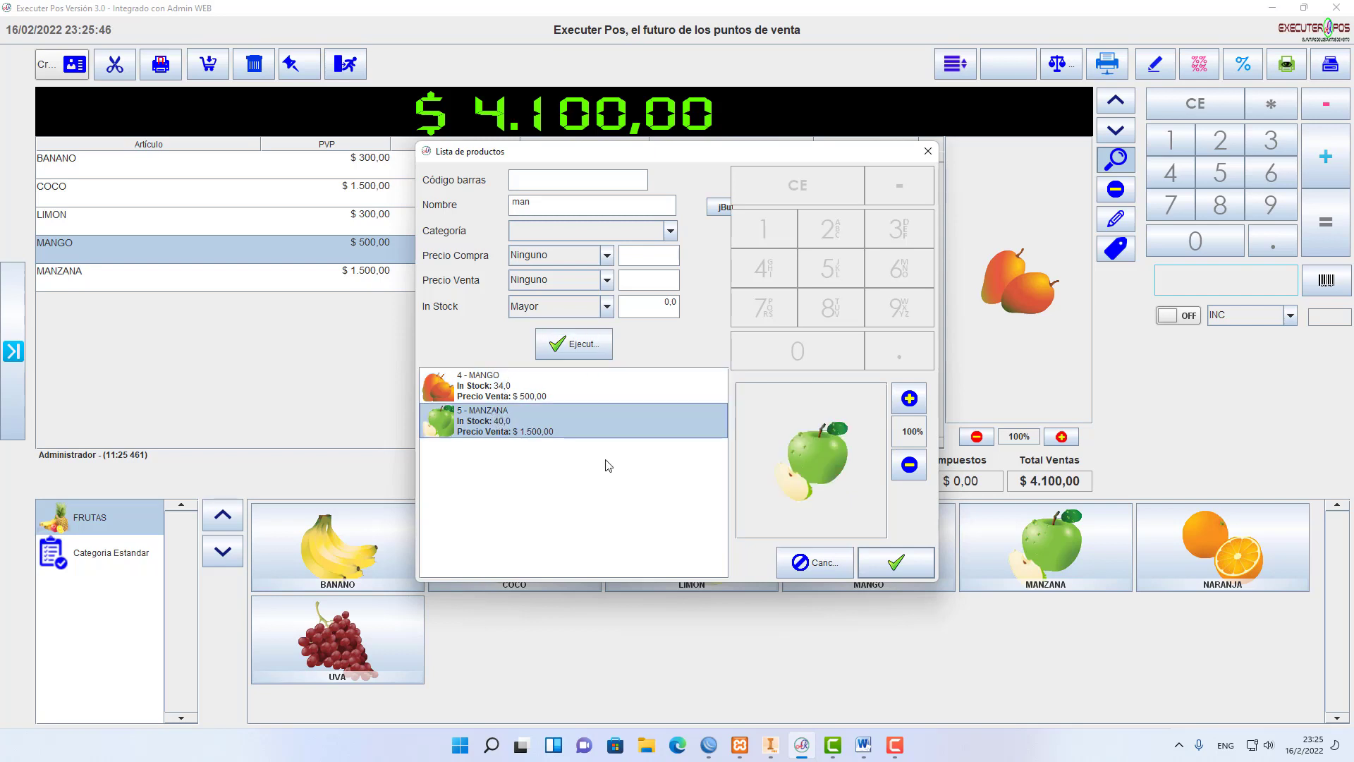
pyautogui.click(894, 566)
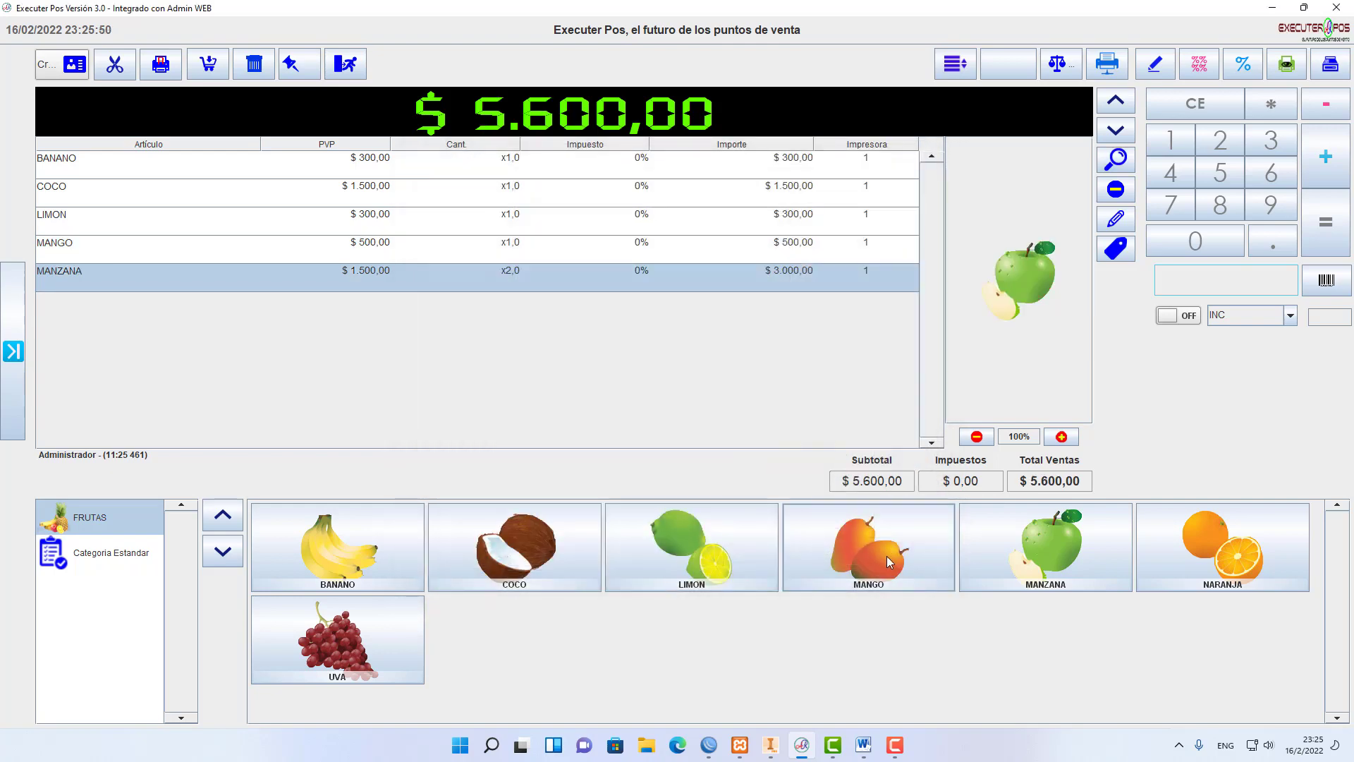
# - Search the product list for items with stock Menor o igual to 0,0, and close the list without adding anything
pyautogui.click(1114, 160)
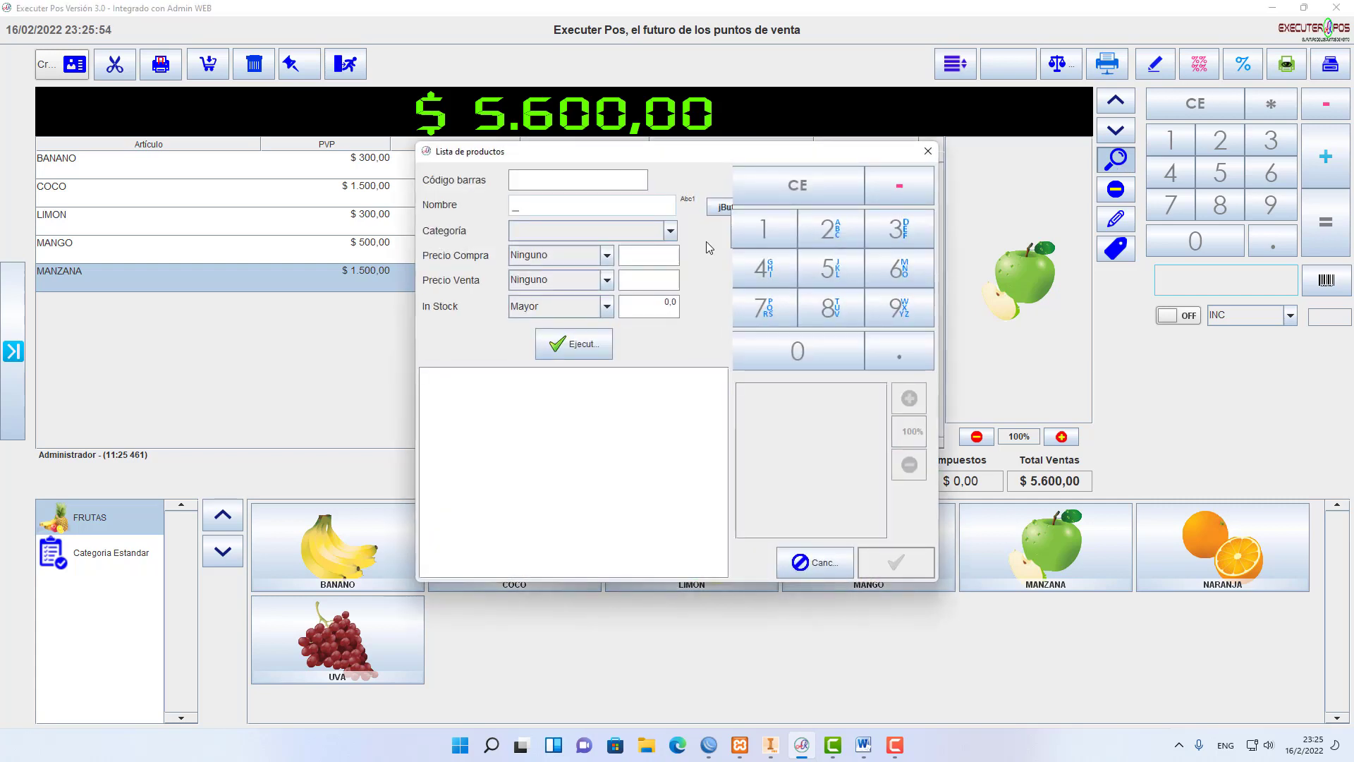
pyautogui.click(606, 308)
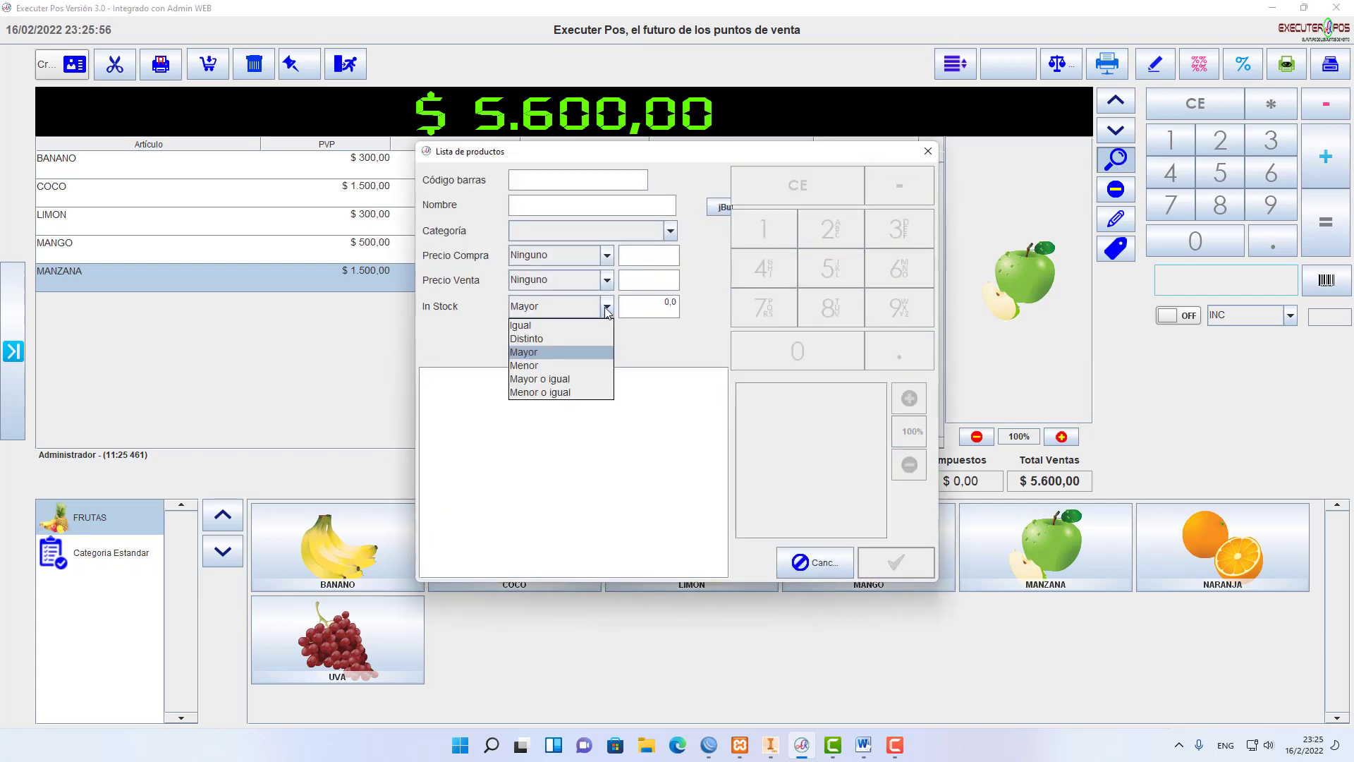
pyautogui.click(606, 308)
pyautogui.click(606, 308)
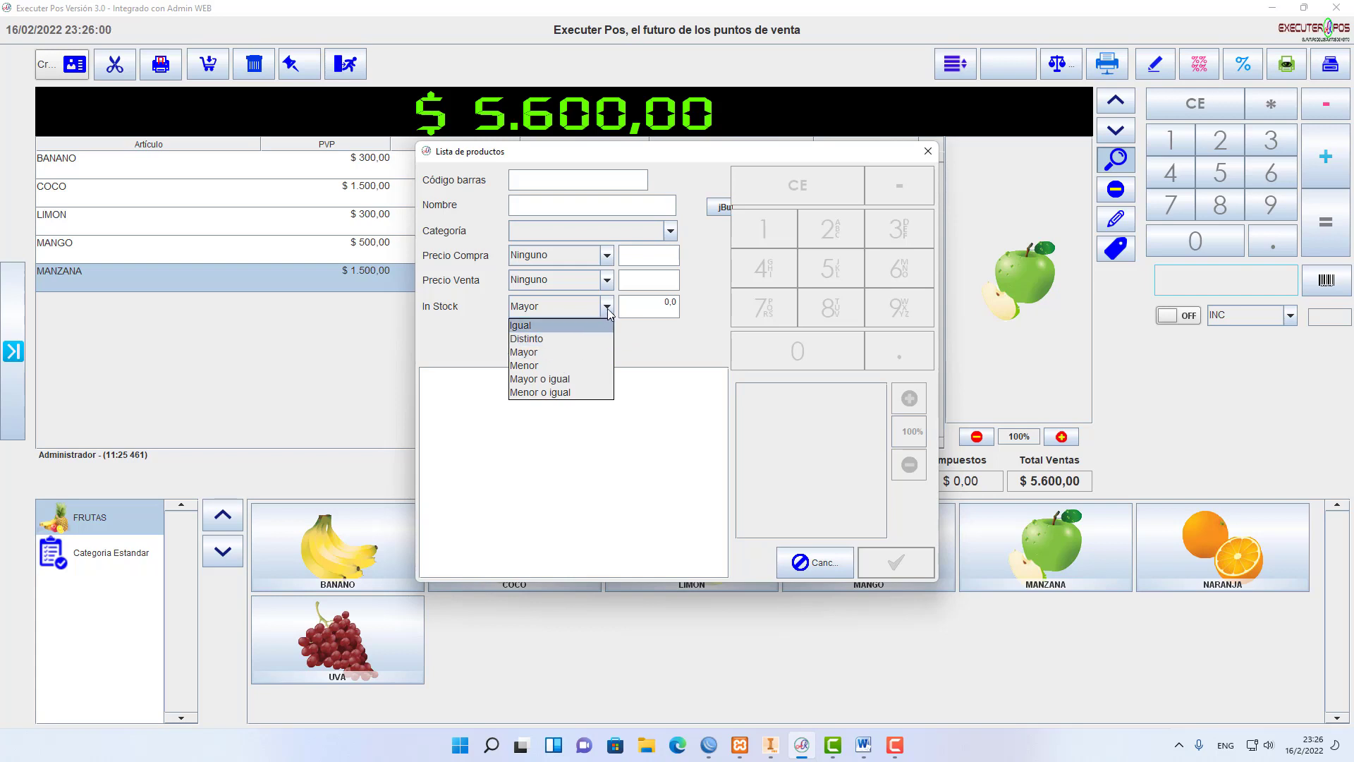
pyautogui.click(562, 392)
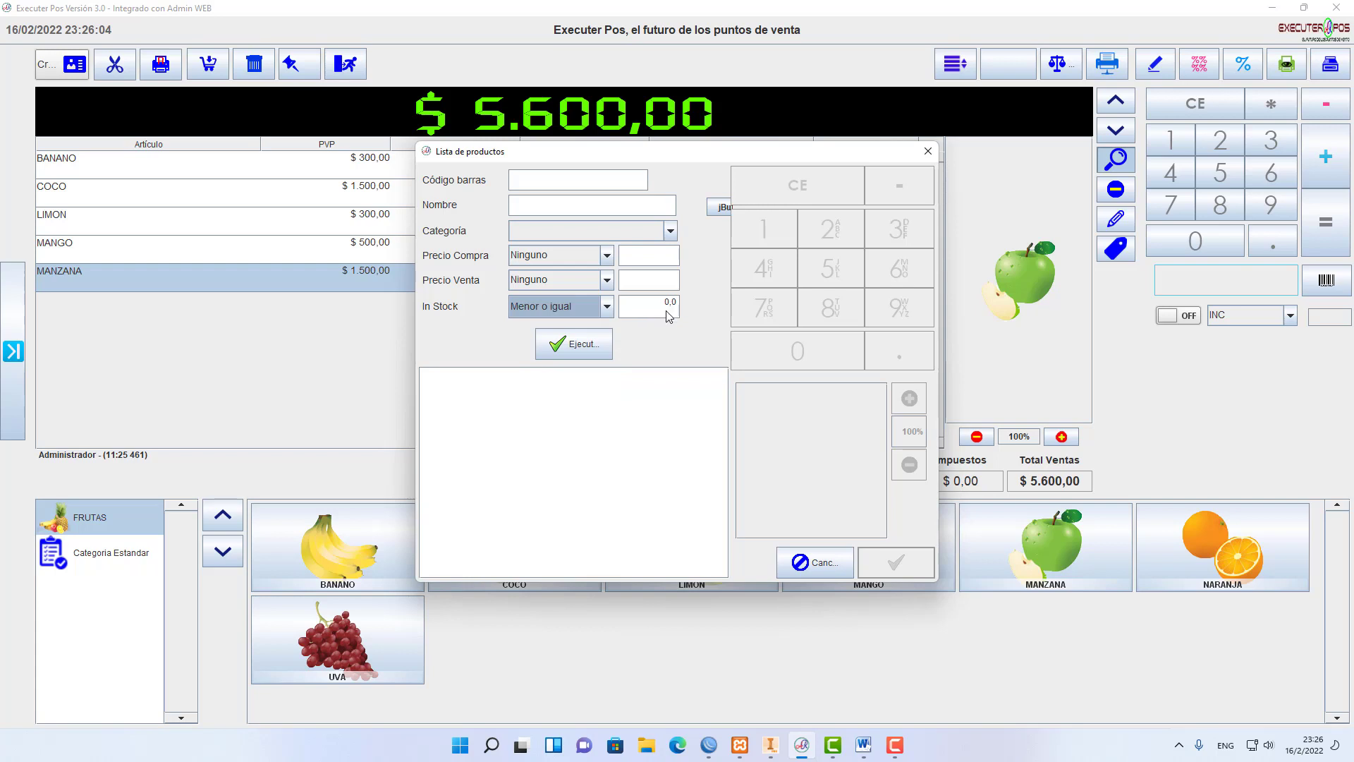
pyautogui.click(590, 352)
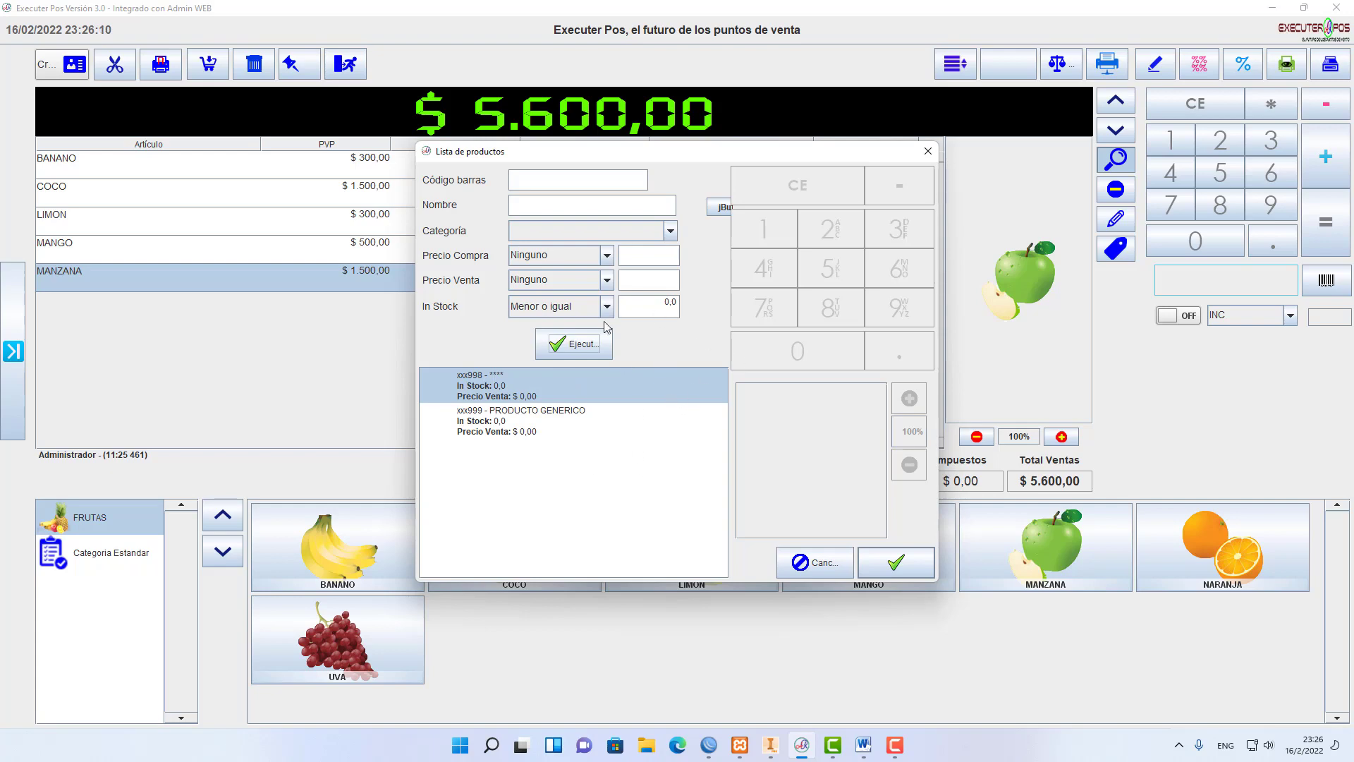
pyautogui.click(815, 564)
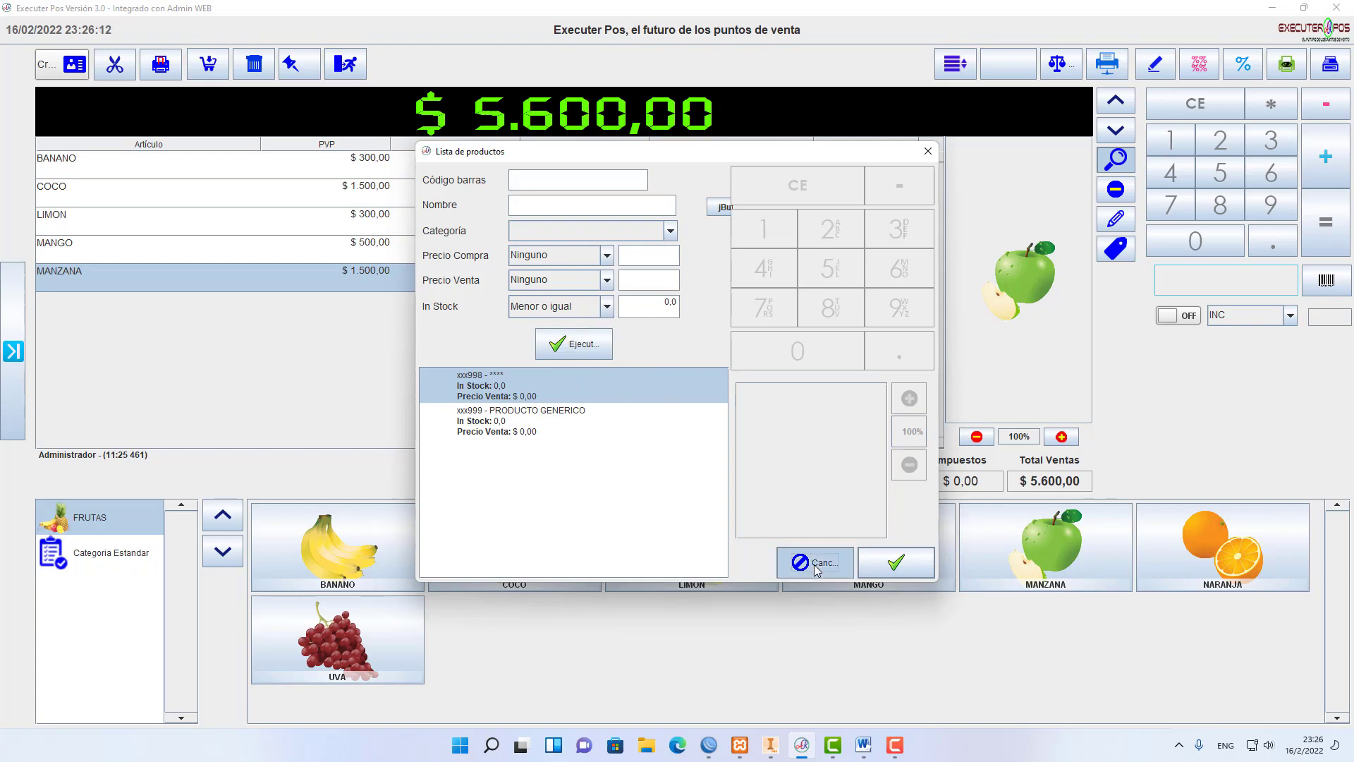
# - Delete the current receipt and start a new sale with LIMON, MANGO and MANZANA
pyautogui.click(256, 69)
pyautogui.press('Return')
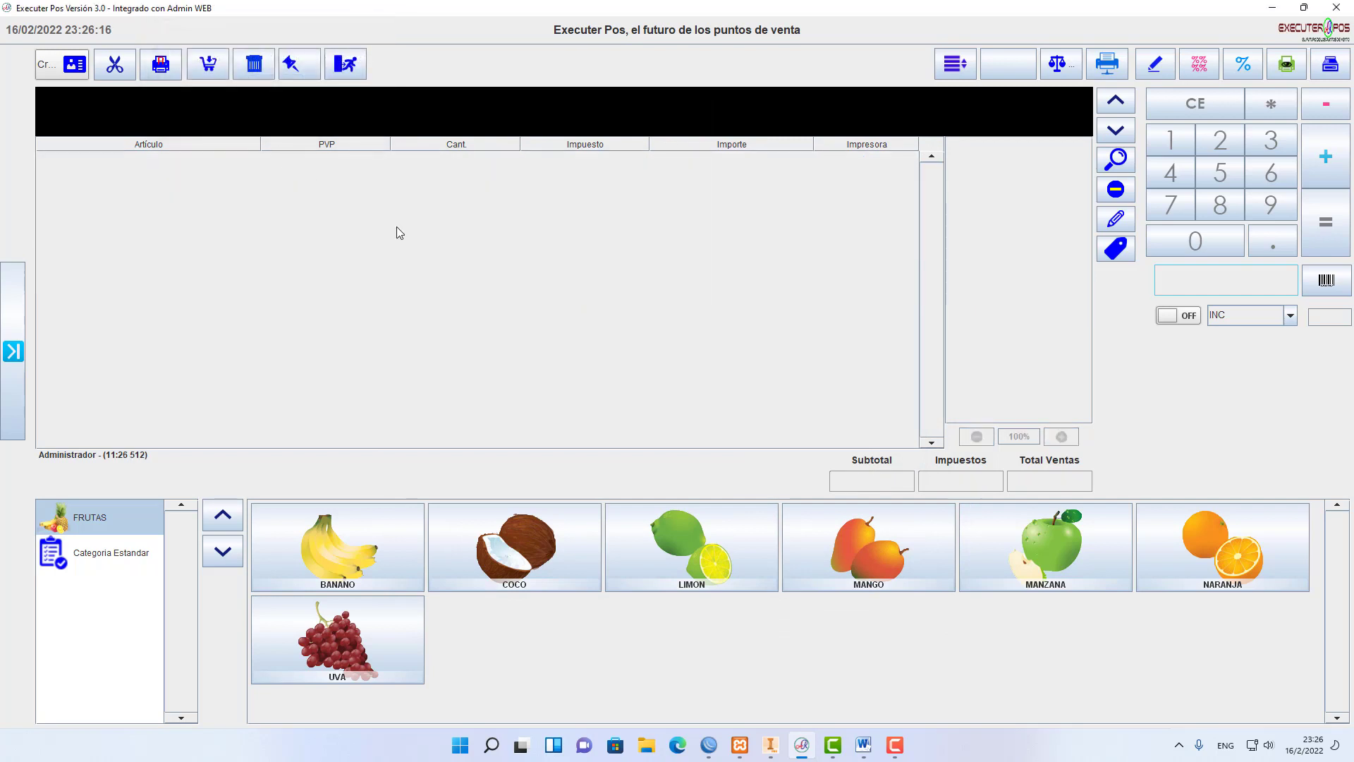
pyautogui.click(709, 545)
pyautogui.click(866, 541)
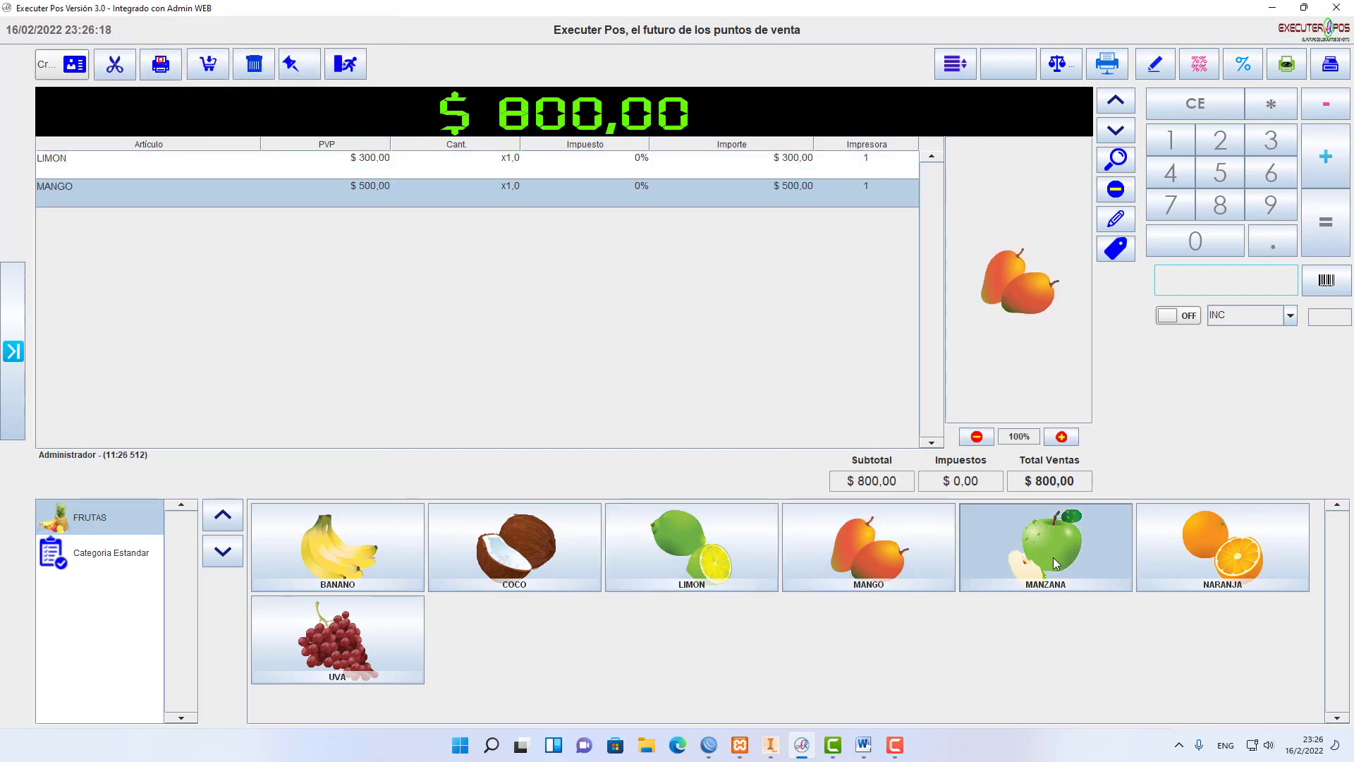
pyautogui.click(1052, 557)
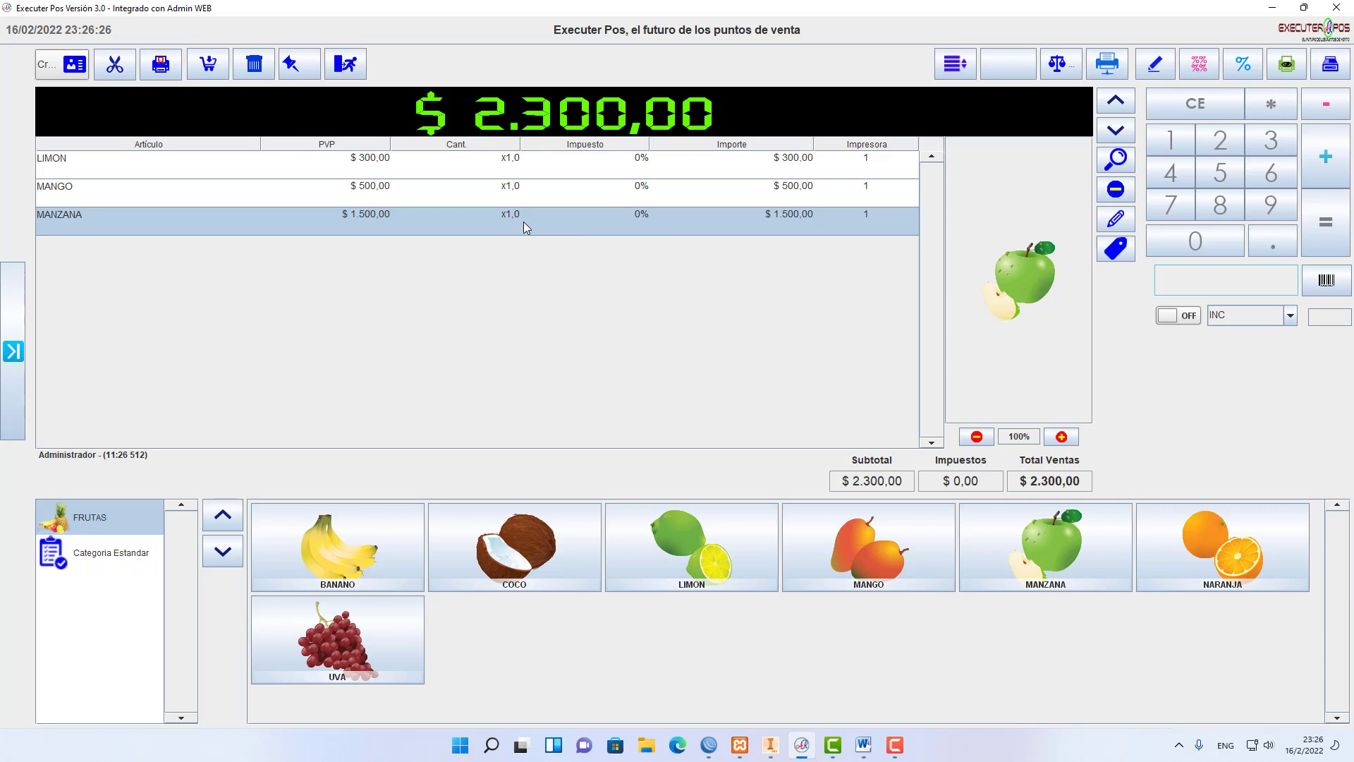
# - Raise the MANZANA line's quantity to 4 and delete that line from the receipt
pyautogui.press('+')
pyautogui.press('+')
pyautogui.click(1116, 188)
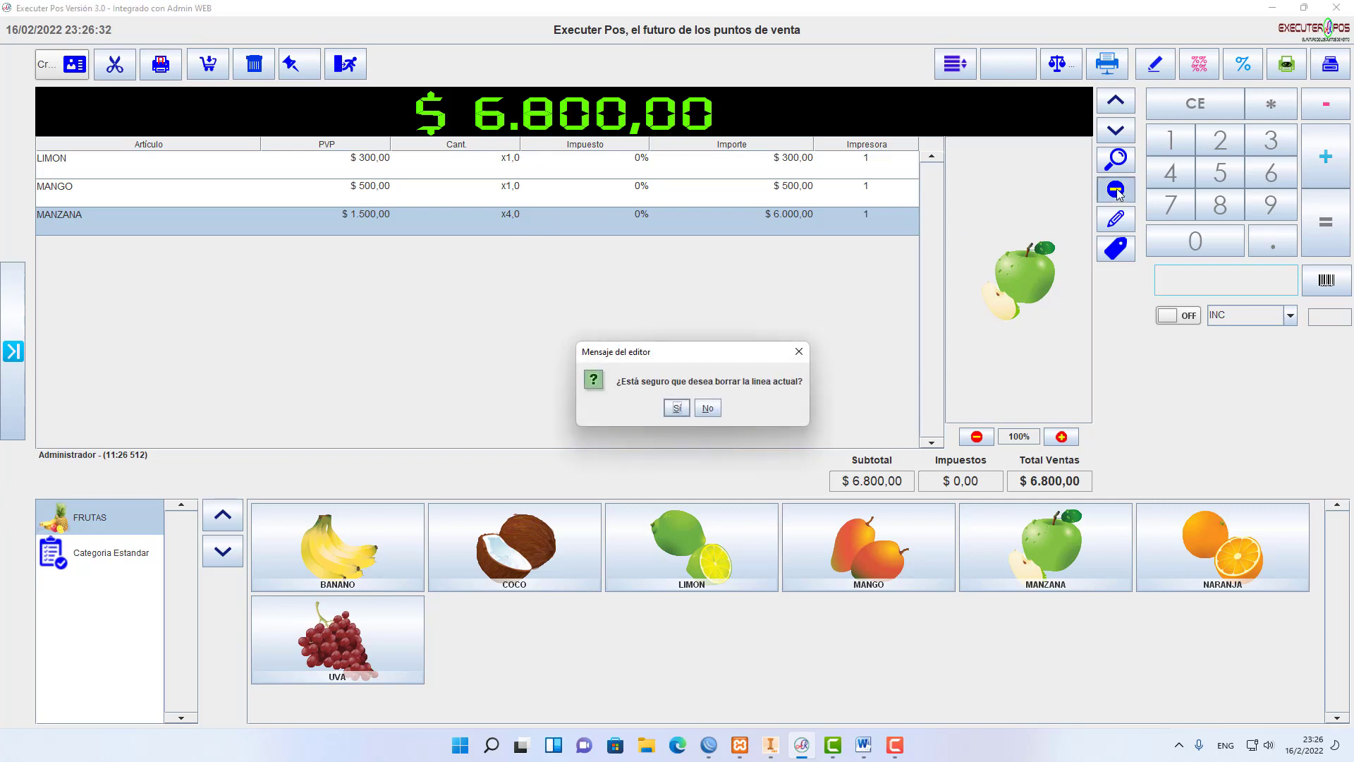
pyautogui.click(677, 409)
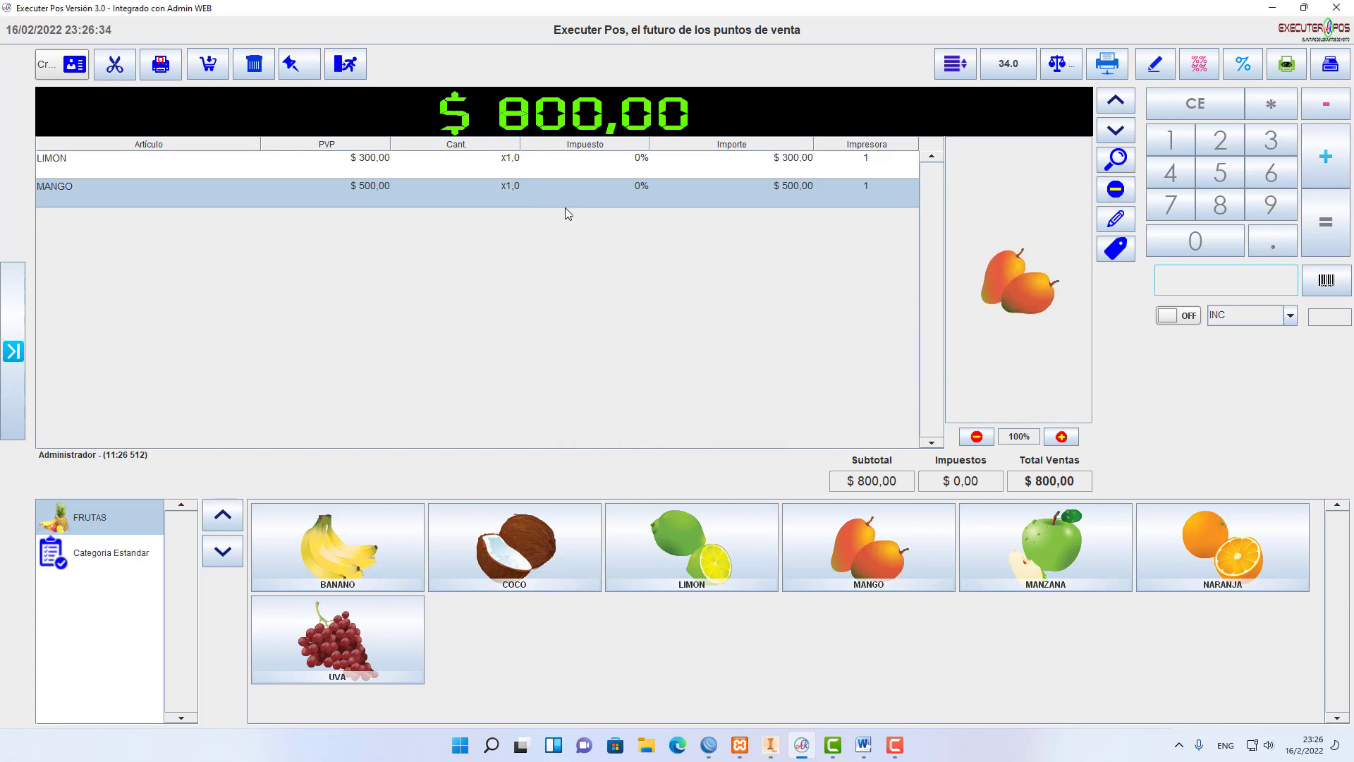
# - Delete the current receipt and start a new sale with BANANO, COCO, LIMON, MANGO and MANZANA
pyautogui.click(258, 67)
pyautogui.click(261, 86)
pyautogui.click(395, 547)
pyautogui.click(522, 543)
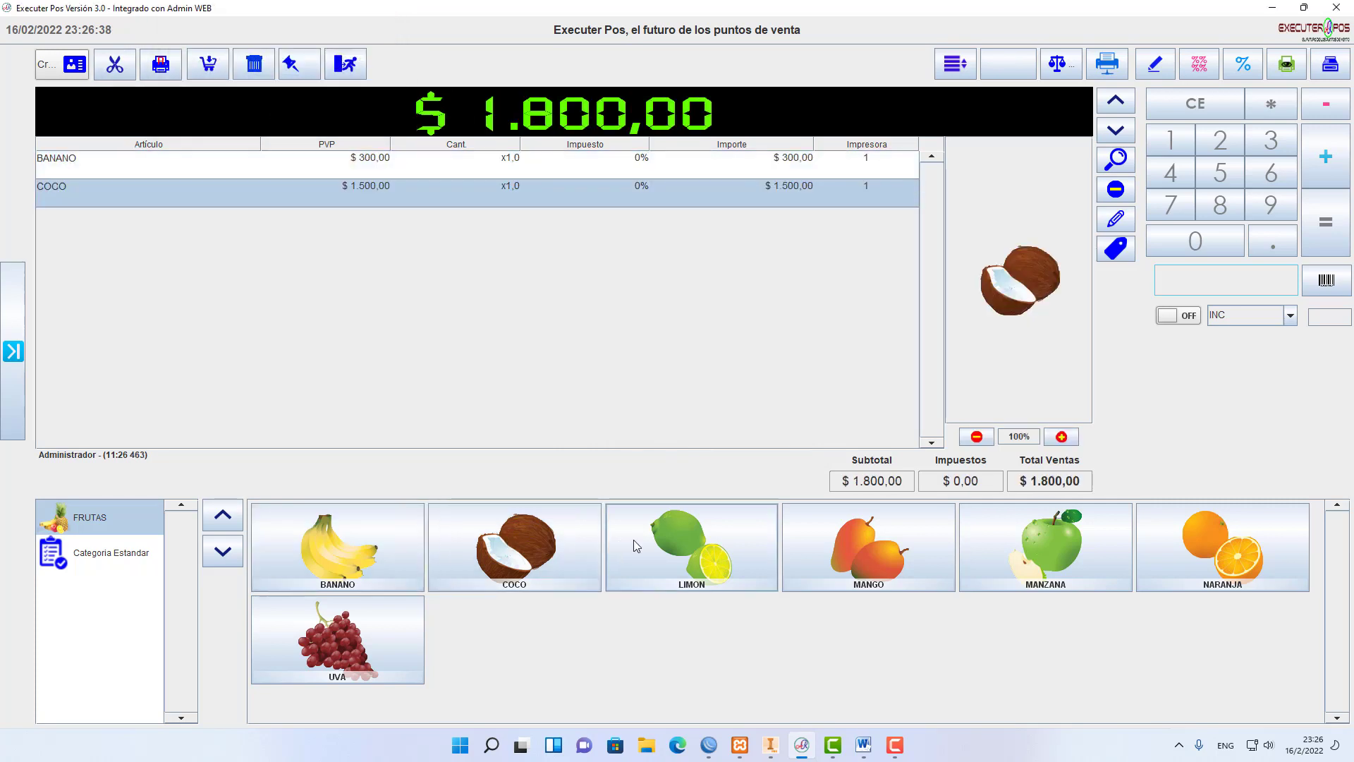
pyautogui.click(634, 540)
pyautogui.click(883, 554)
pyautogui.click(1079, 555)
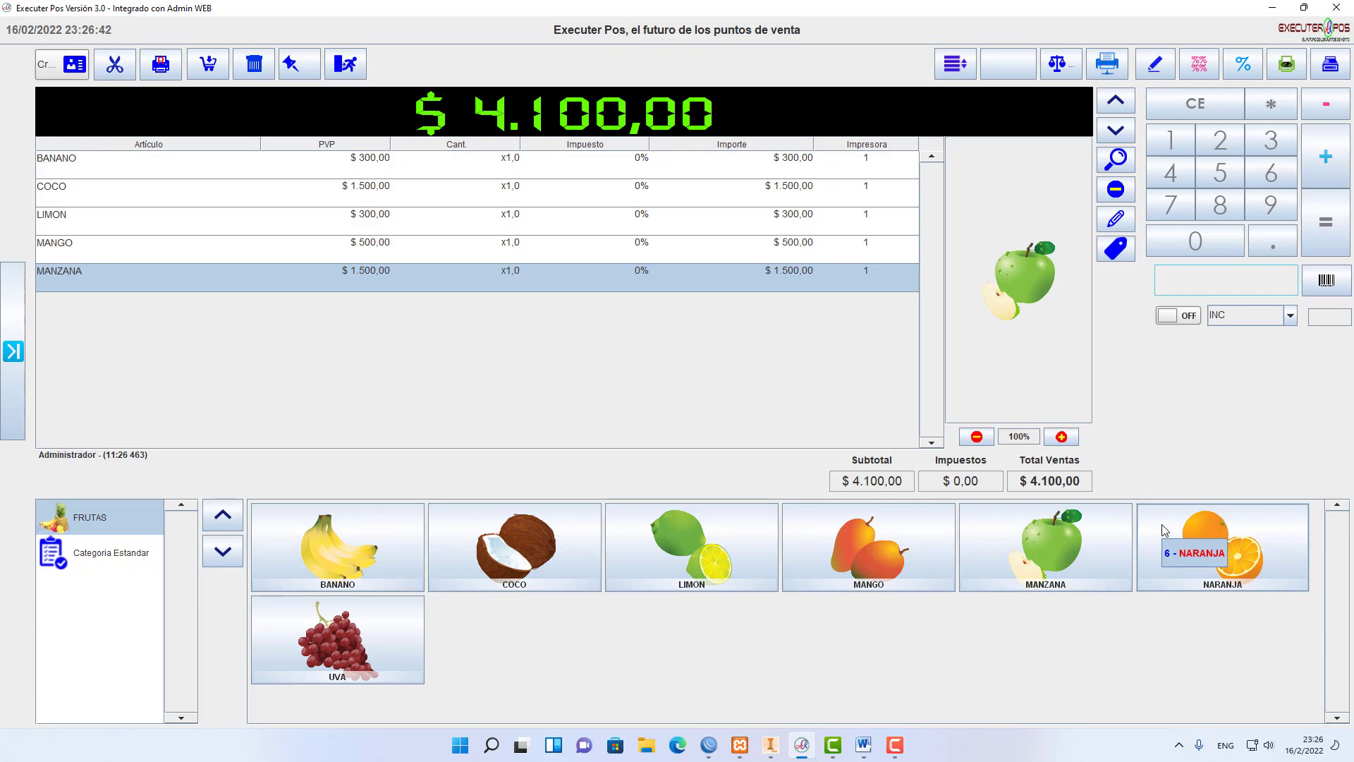
# - Edit the MANZANA line, setting its quantity to 2 and its article name to MANZANA ROJA
pyautogui.click(1119, 221)
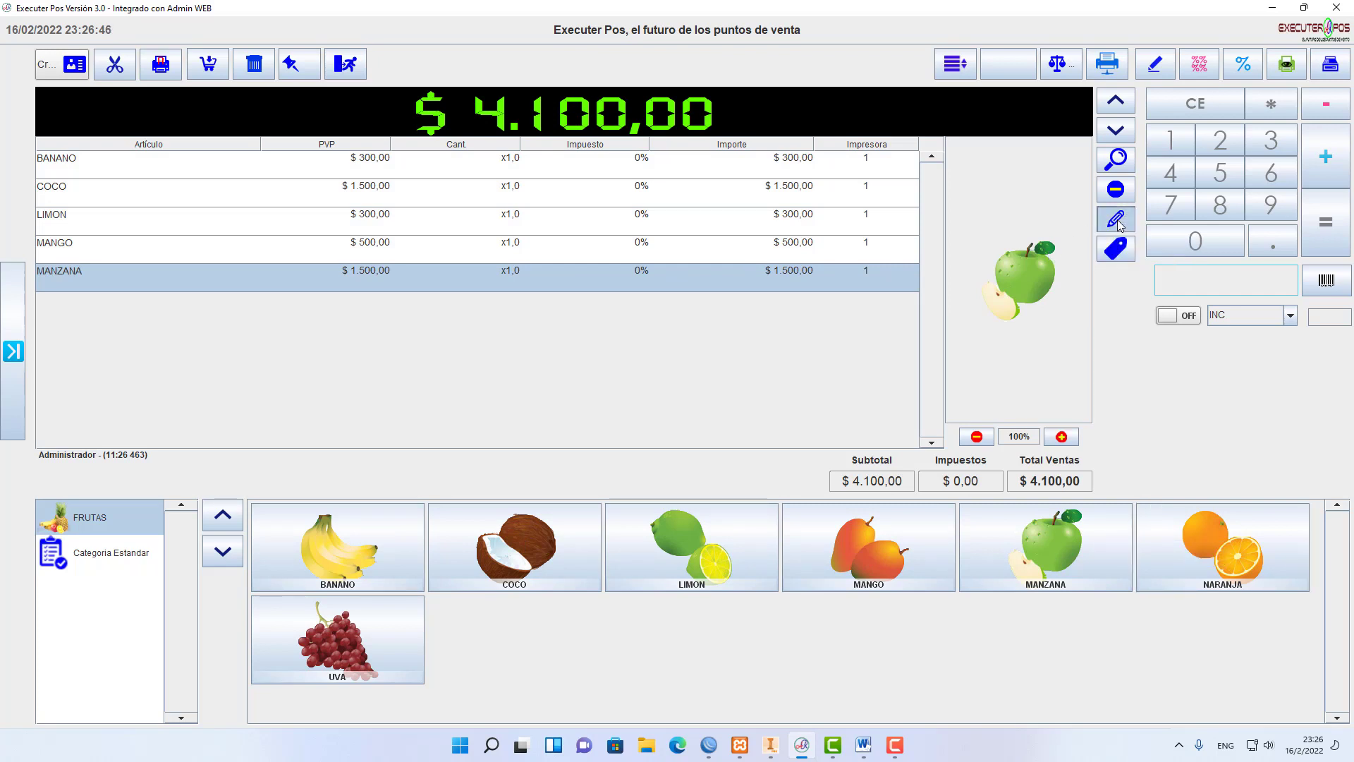
pyautogui.click(676, 408)
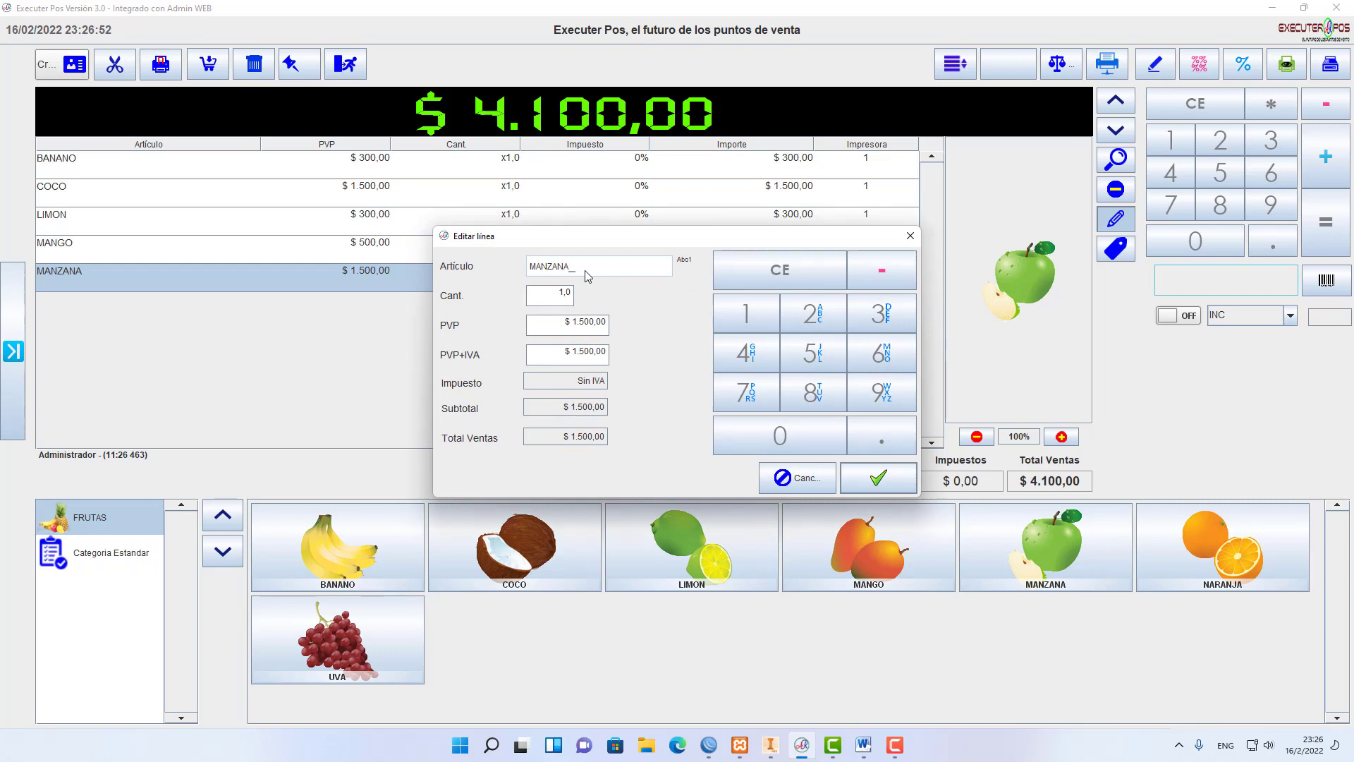
pyautogui.click(548, 298)
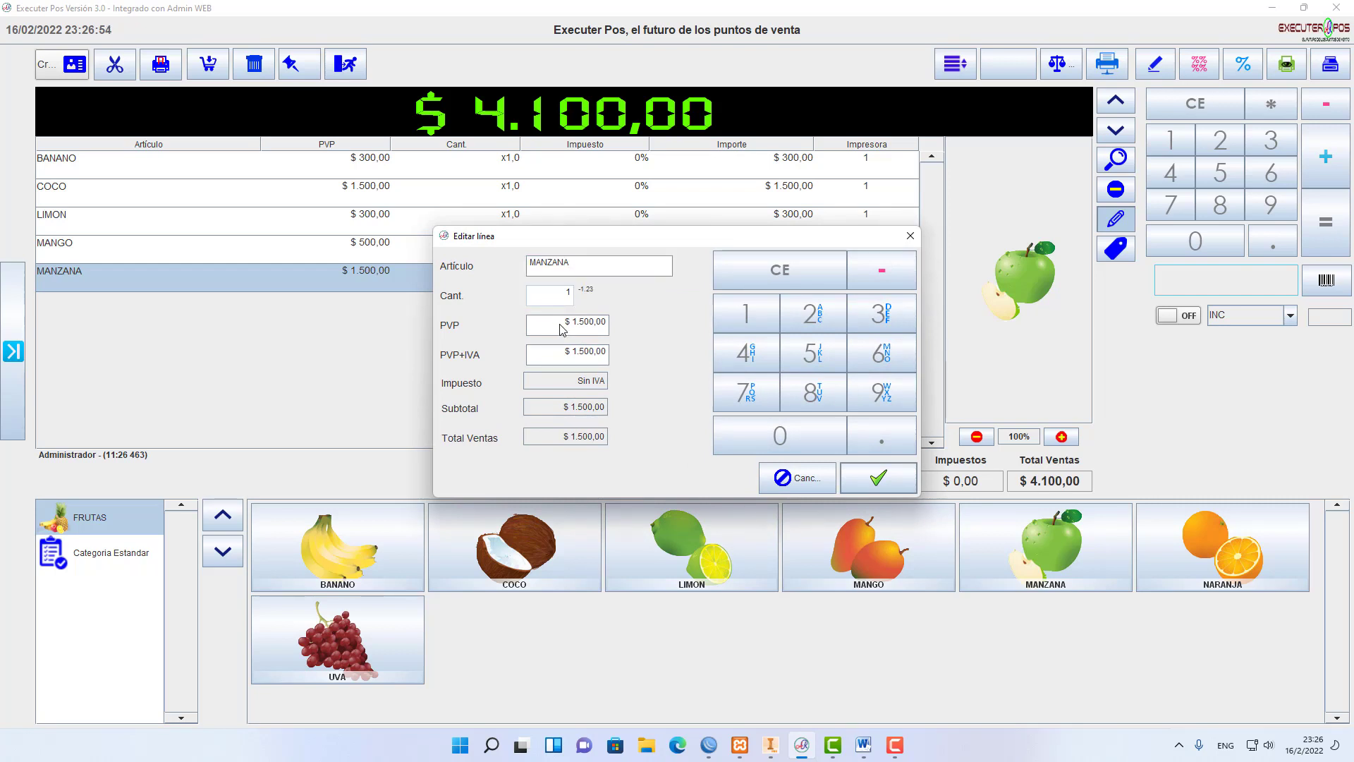
pyautogui.click(564, 328)
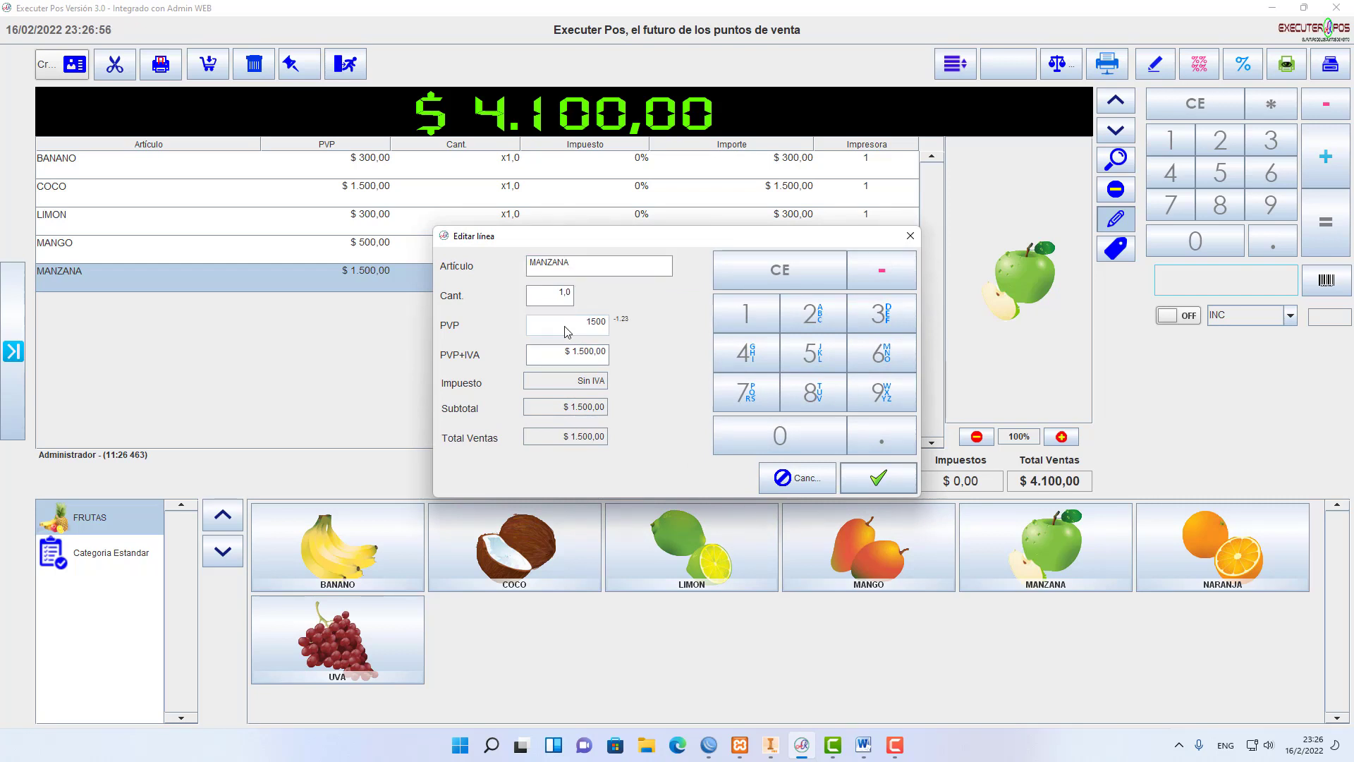
pyautogui.click(555, 296)
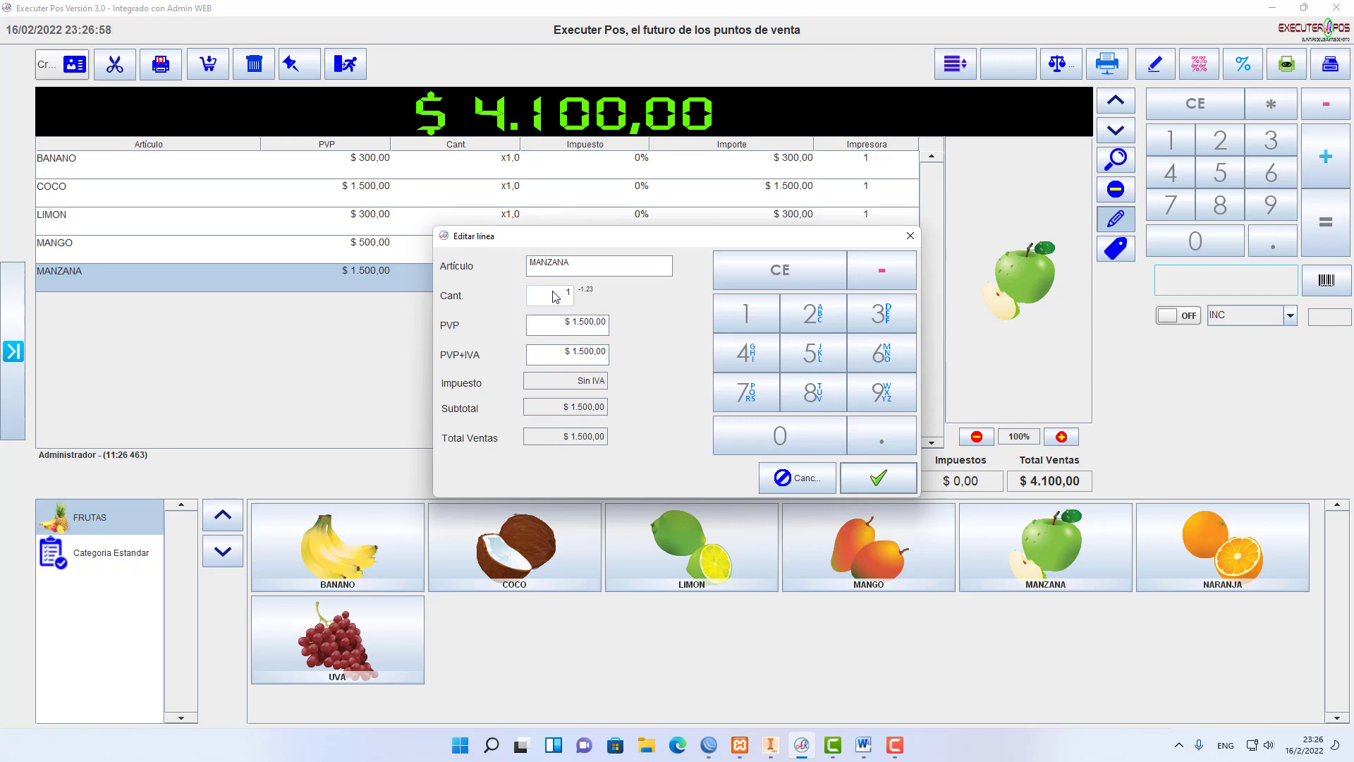
pyautogui.write('2')
pyautogui.click(593, 269)
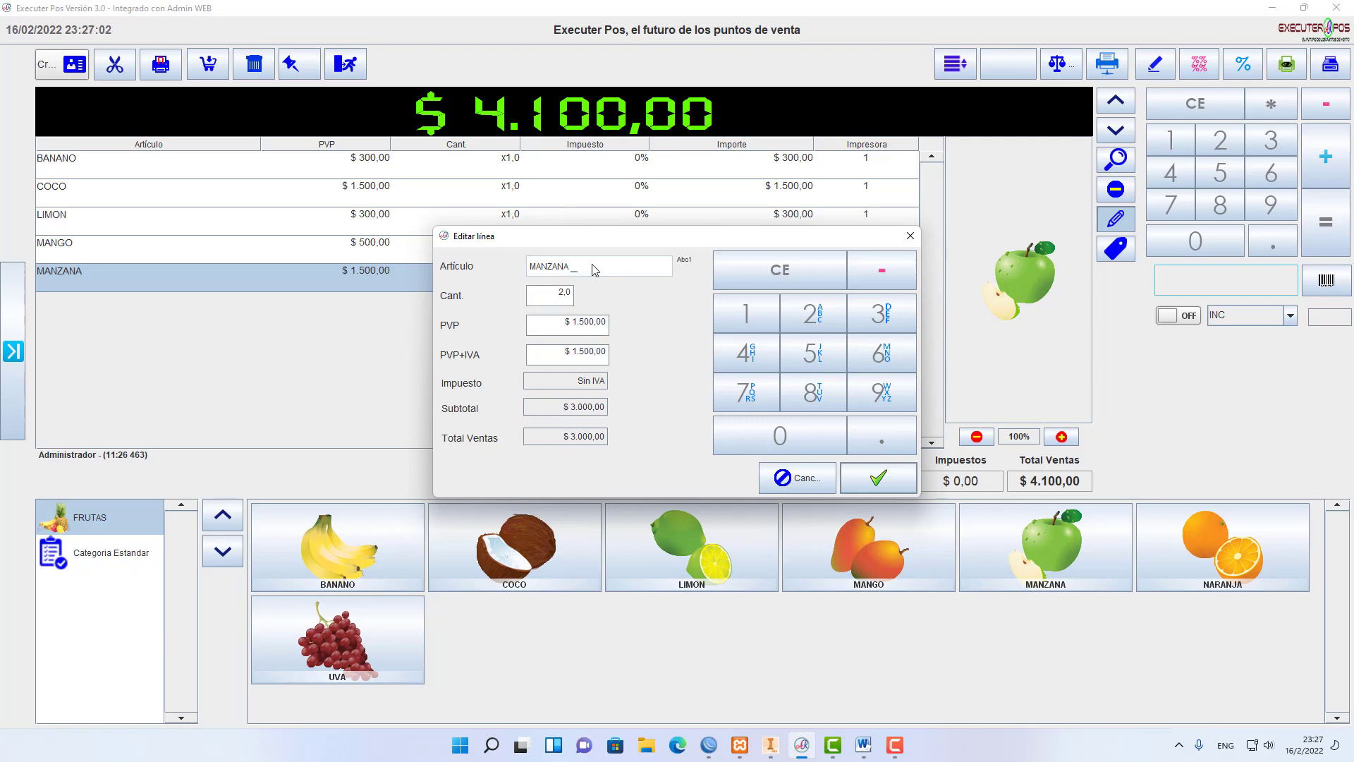
pyautogui.write('ROJA')
pyautogui.click(878, 478)
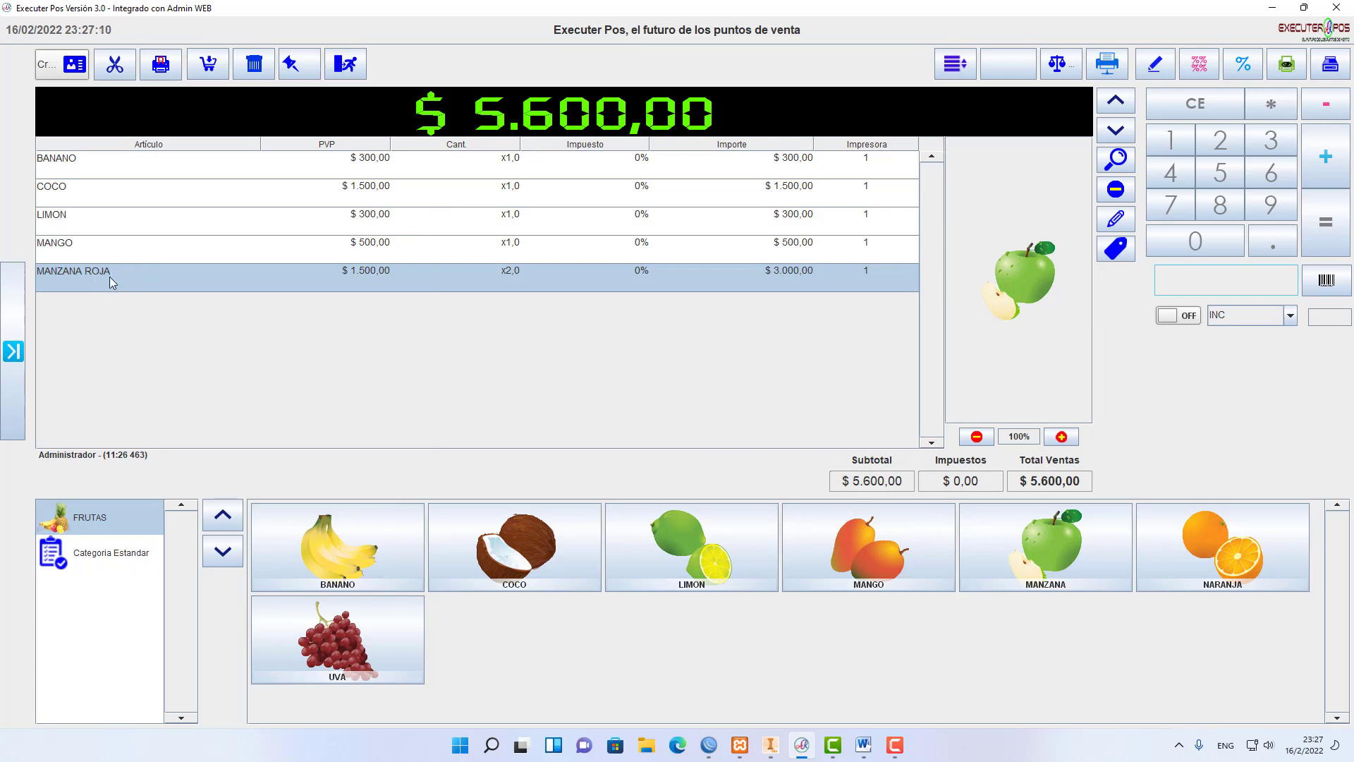
# - Check the MANZANA ROJA line's attributes and add the product with code 1 to the receipt
pyautogui.click(1115, 250)
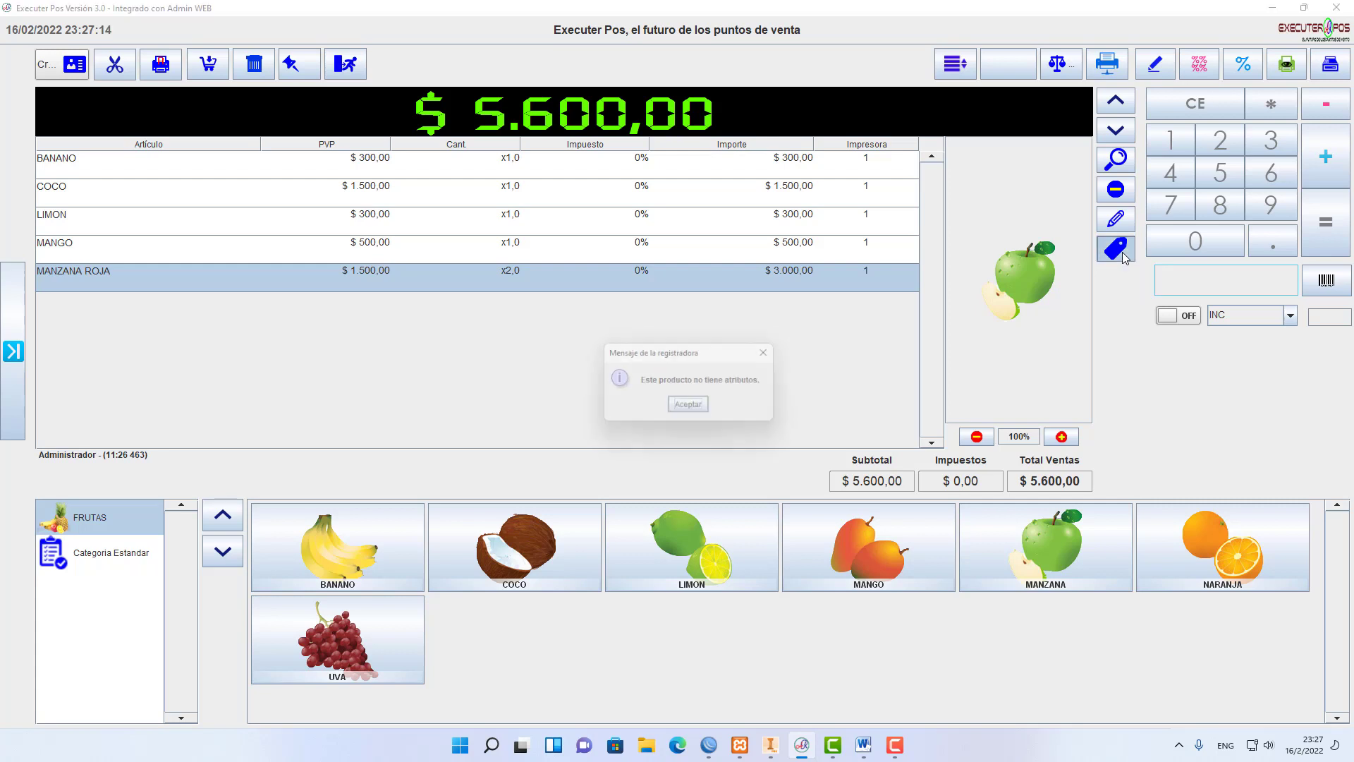
pyautogui.click(691, 408)
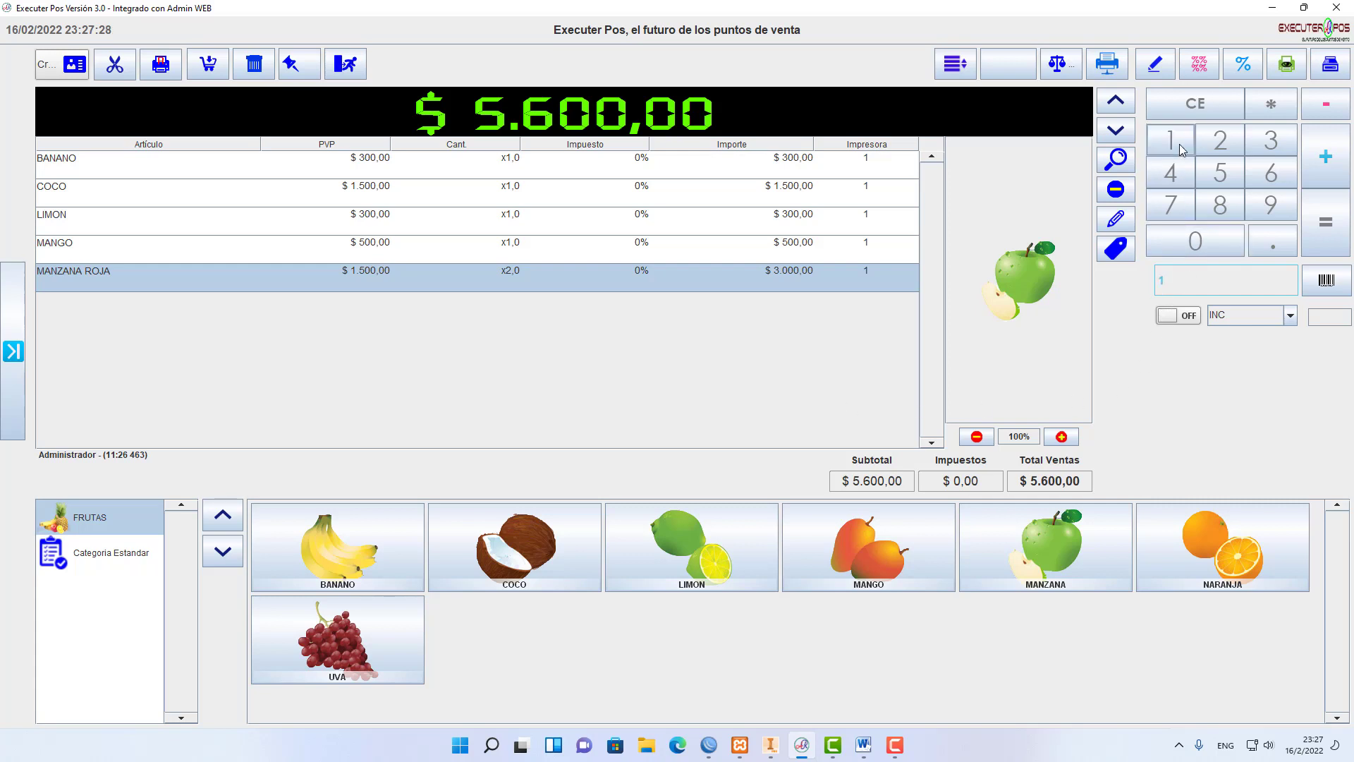
pyautogui.click(1326, 282)
# - Delete the current receipt and start a new sale by adding the product with code 2
pyautogui.click(256, 65)
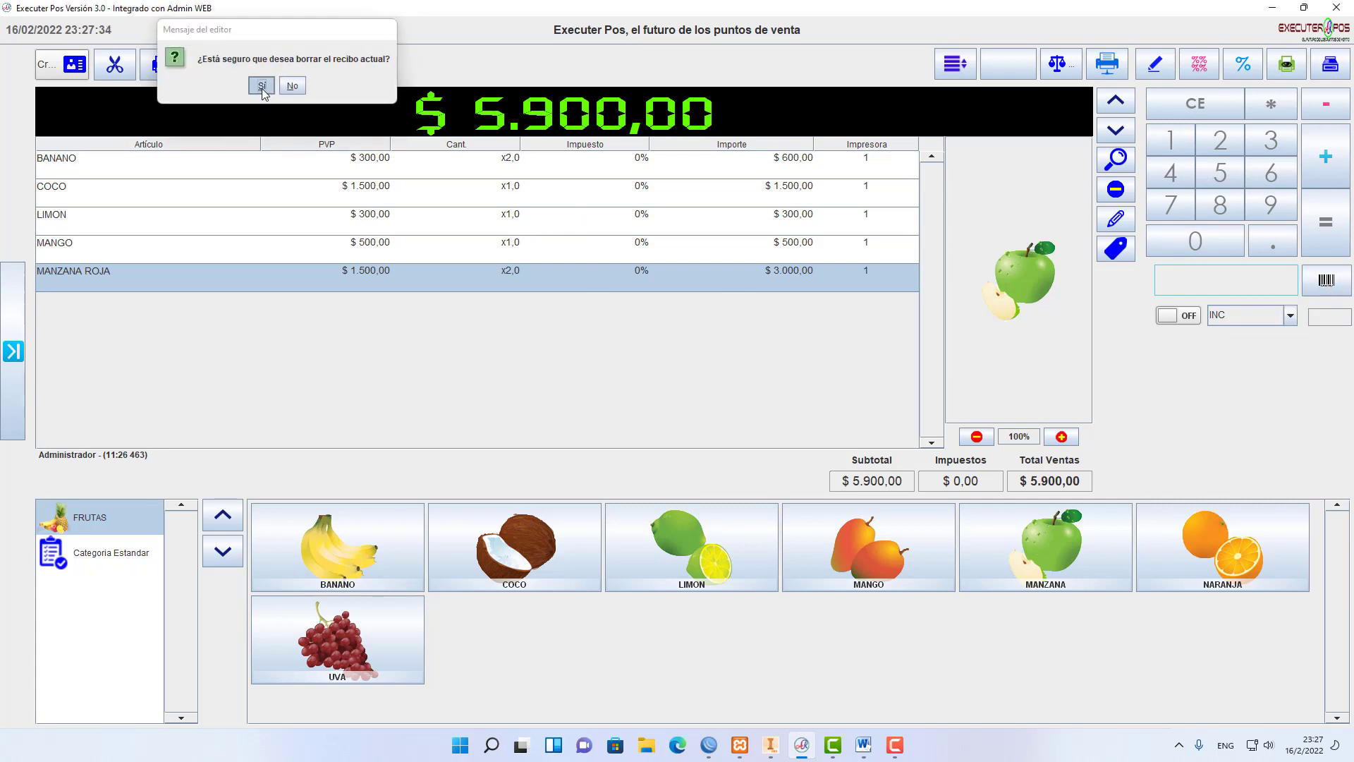
pyautogui.click(261, 87)
pyautogui.click(1218, 149)
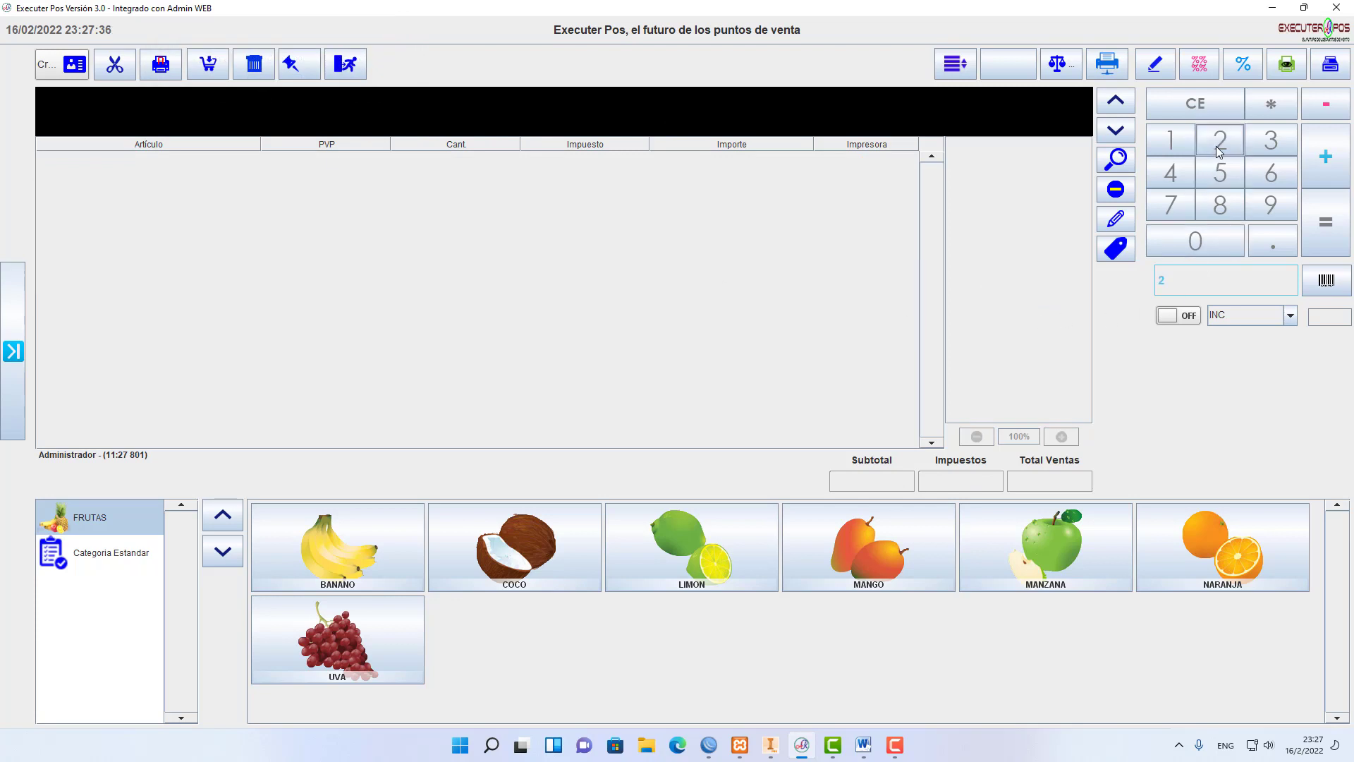
pyautogui.click(1326, 282)
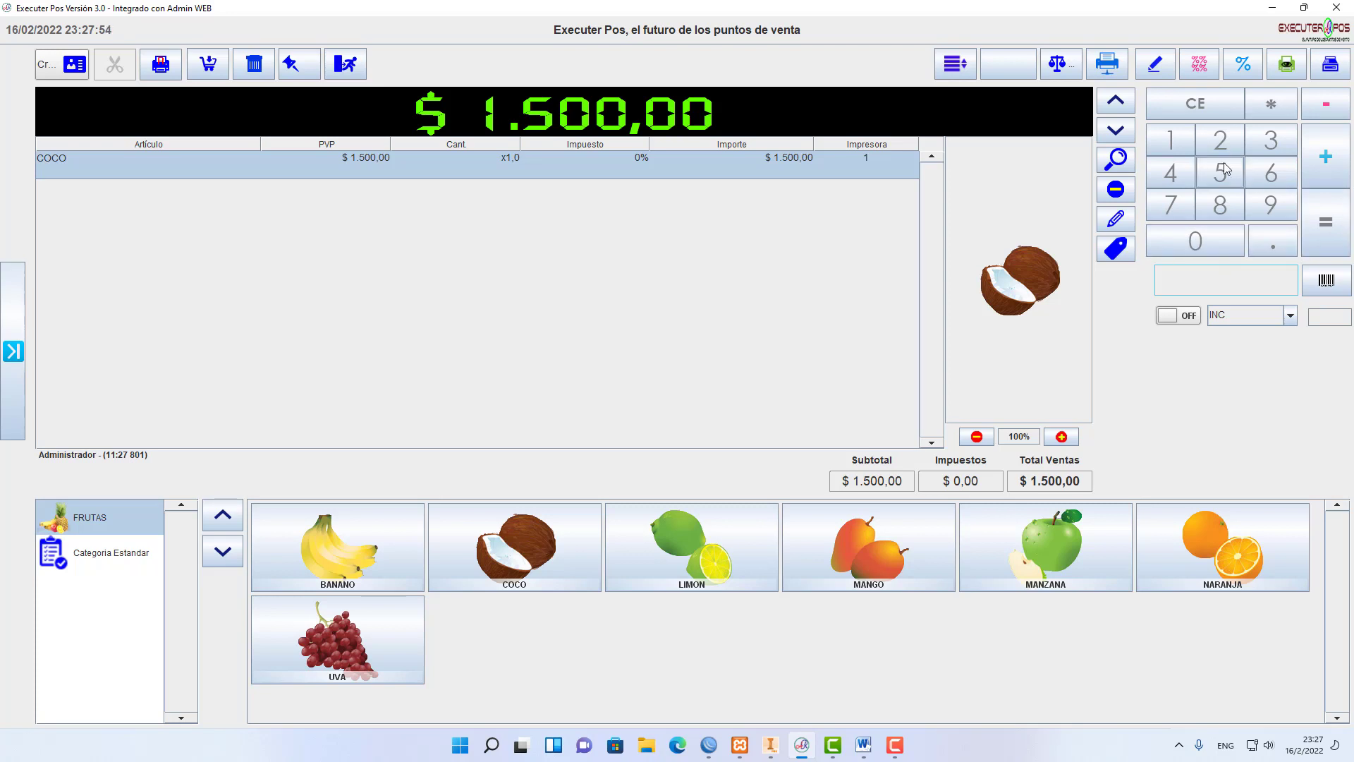
# - Add a second COCO to the receipt, plus one each of LIMON, MANGO and MANZANA
pyautogui.click(545, 563)
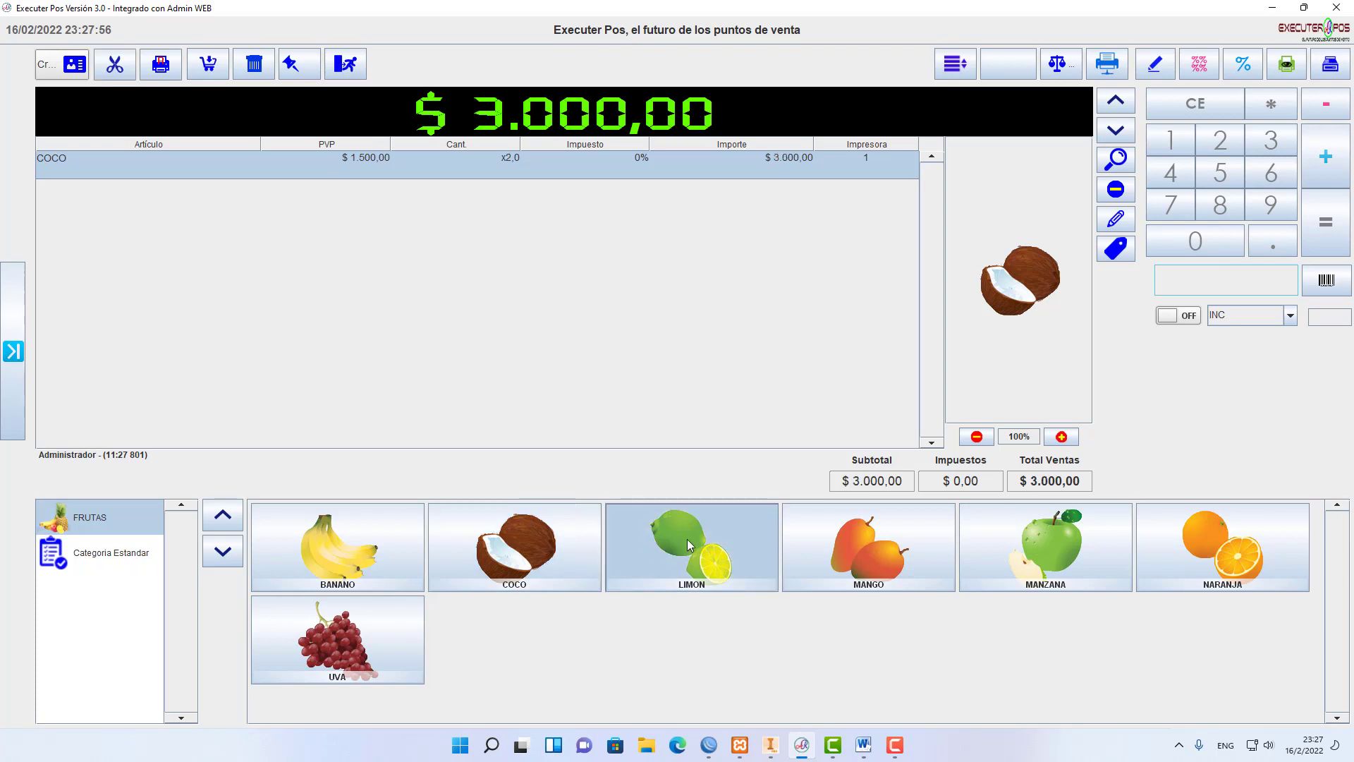
pyautogui.click(687, 539)
pyautogui.click(867, 543)
pyautogui.click(1000, 534)
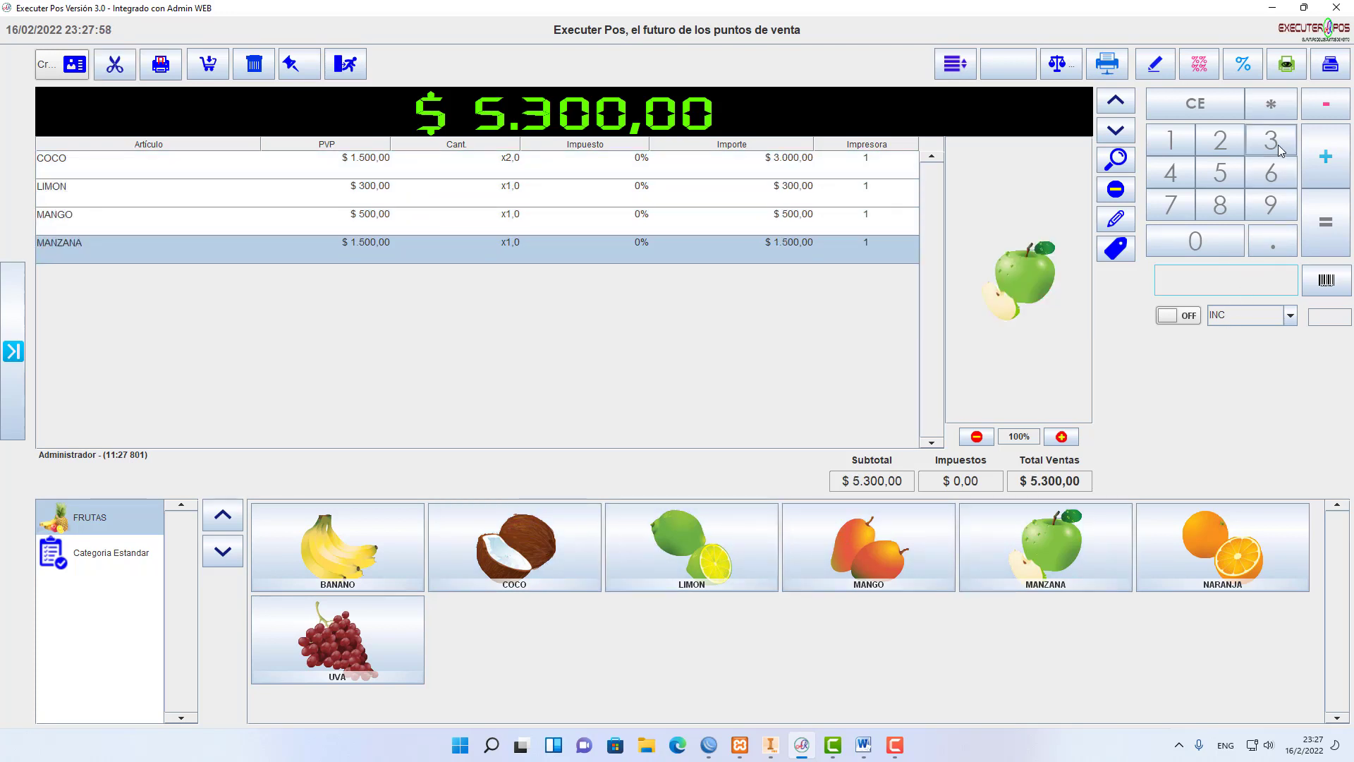
# - Raise the MANZANA line's quantity to 6 one unit at a time and reduce it to 3
pyautogui.click(1327, 158)
pyautogui.click(1327, 158)
pyautogui.click(1327, 158)
pyautogui.click(1327, 158)
pyautogui.click(1327, 158)
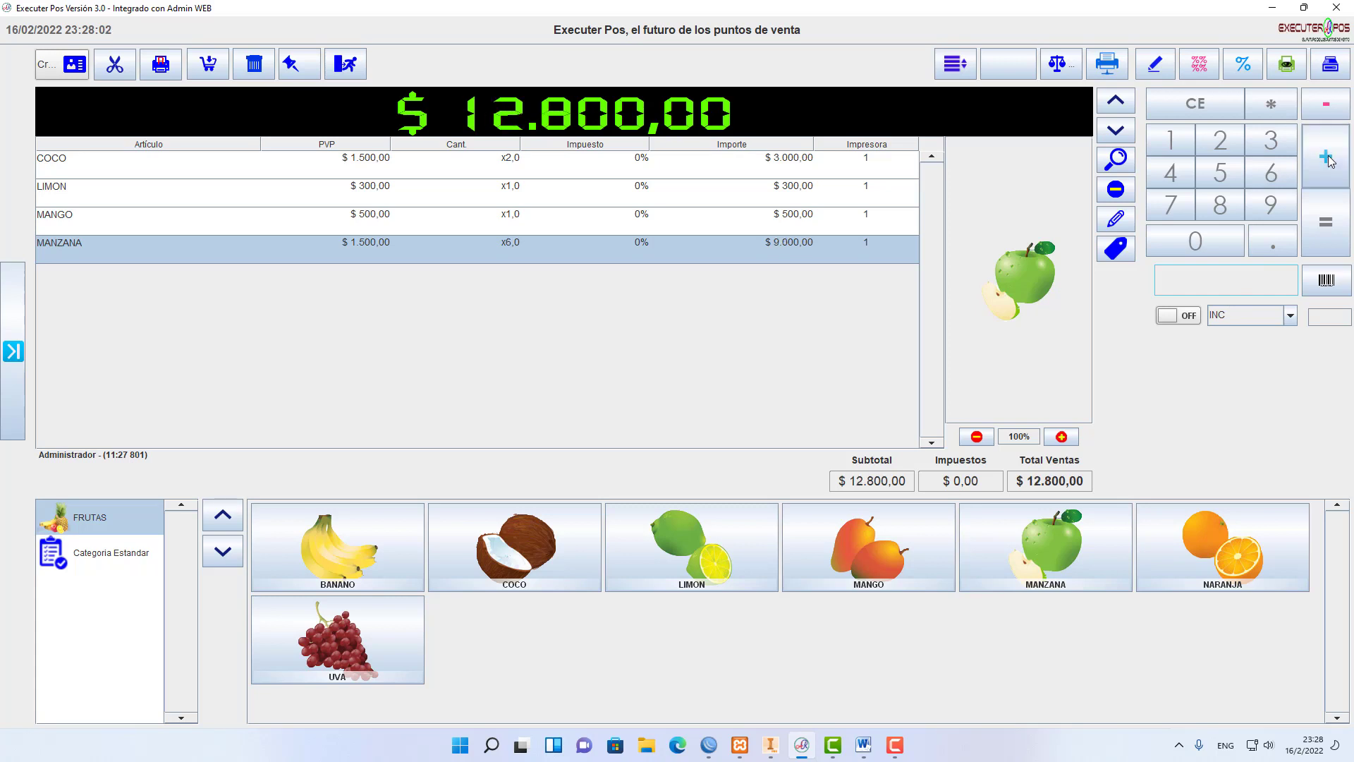
pyautogui.click(1327, 106)
pyautogui.click(1327, 105)
pyautogui.click(1327, 106)
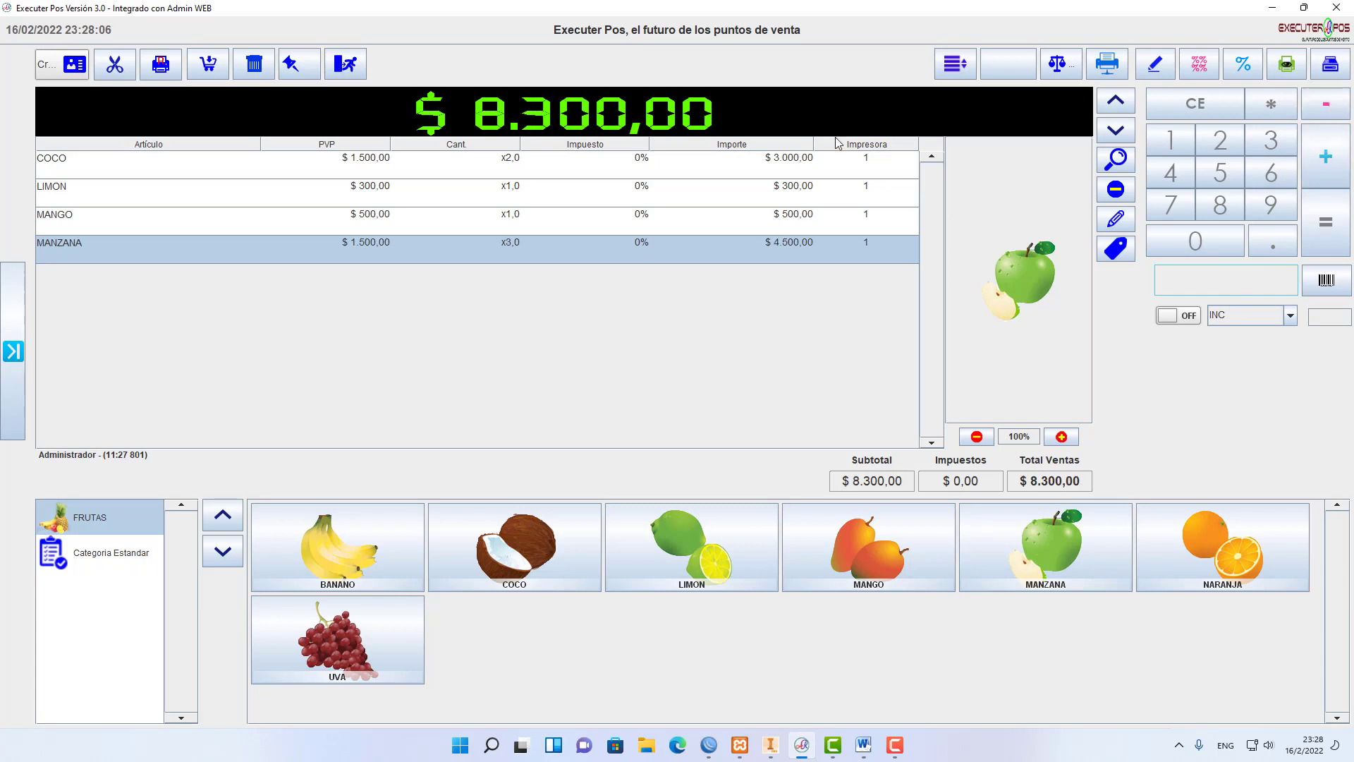
# - Delete the current receipt and start a new one with 10 units of COCO entered by quantity
pyautogui.click(254, 64)
pyautogui.click(260, 86)
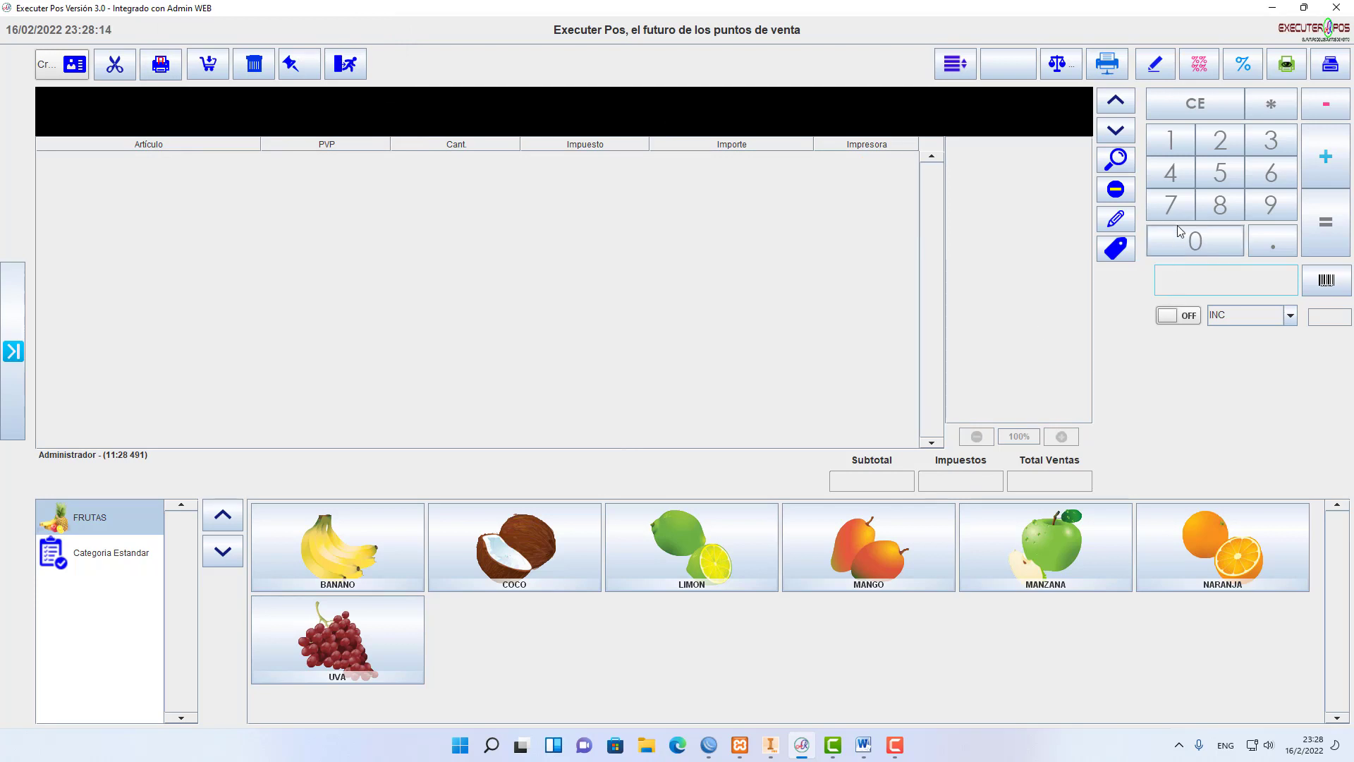
pyautogui.click(1173, 137)
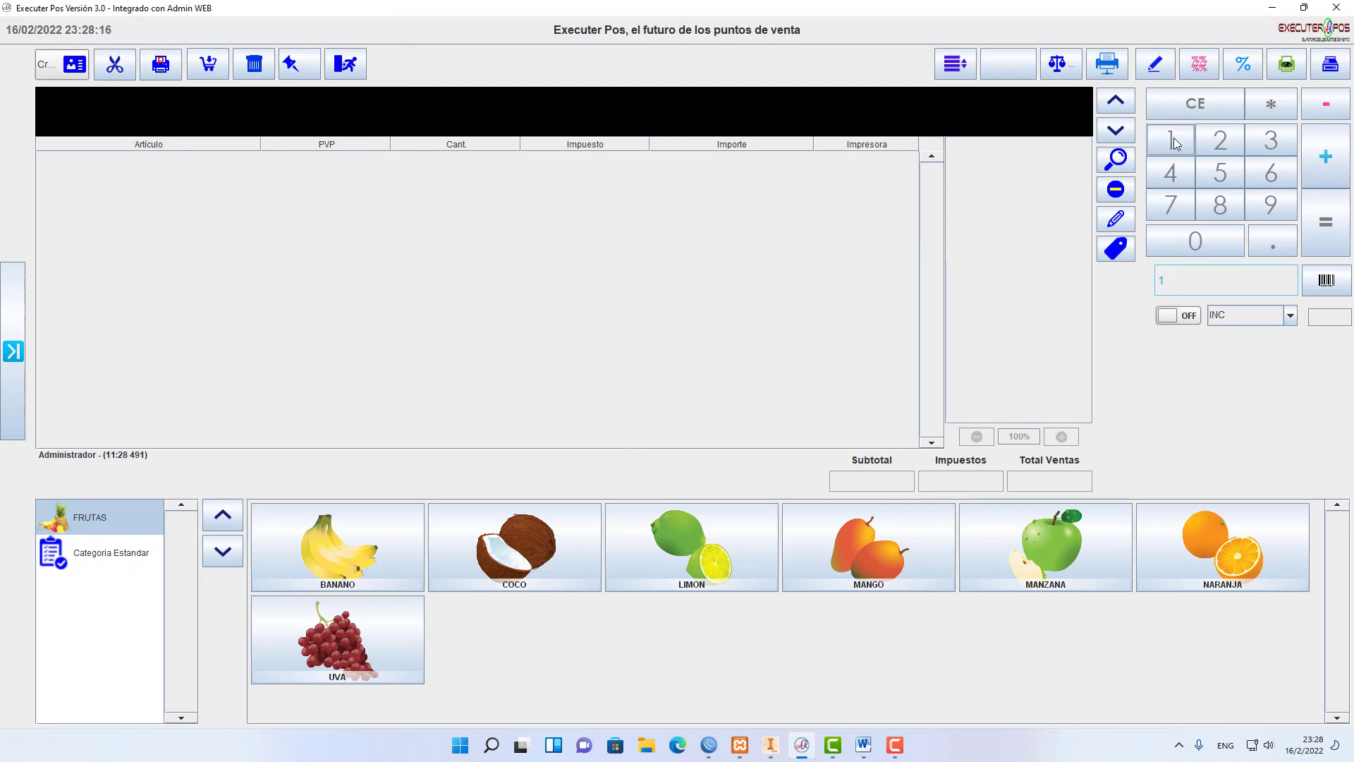
pyautogui.click(1197, 242)
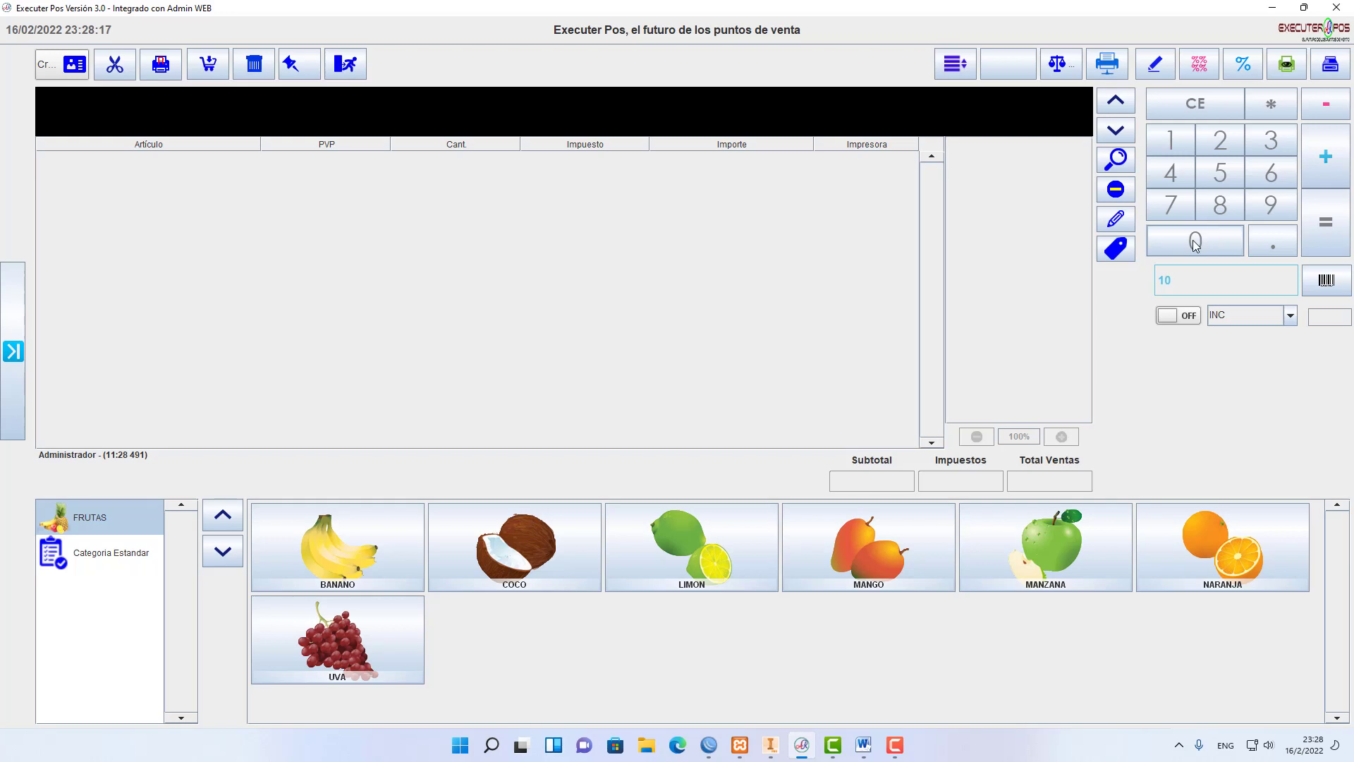
pyautogui.click(526, 543)
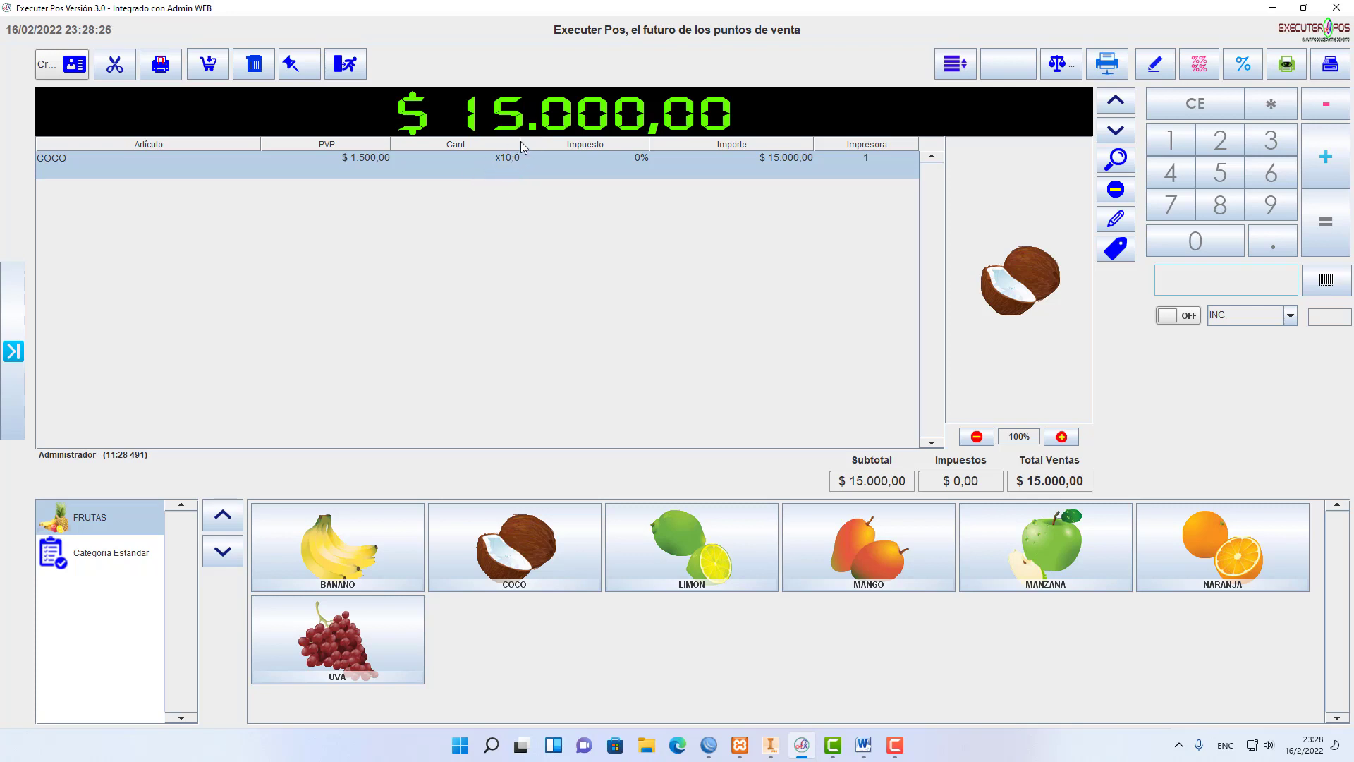
# - Set the COCO line's quantity to 20 using the multiplier function
pyautogui.click(1269, 105)
pyautogui.click(1229, 141)
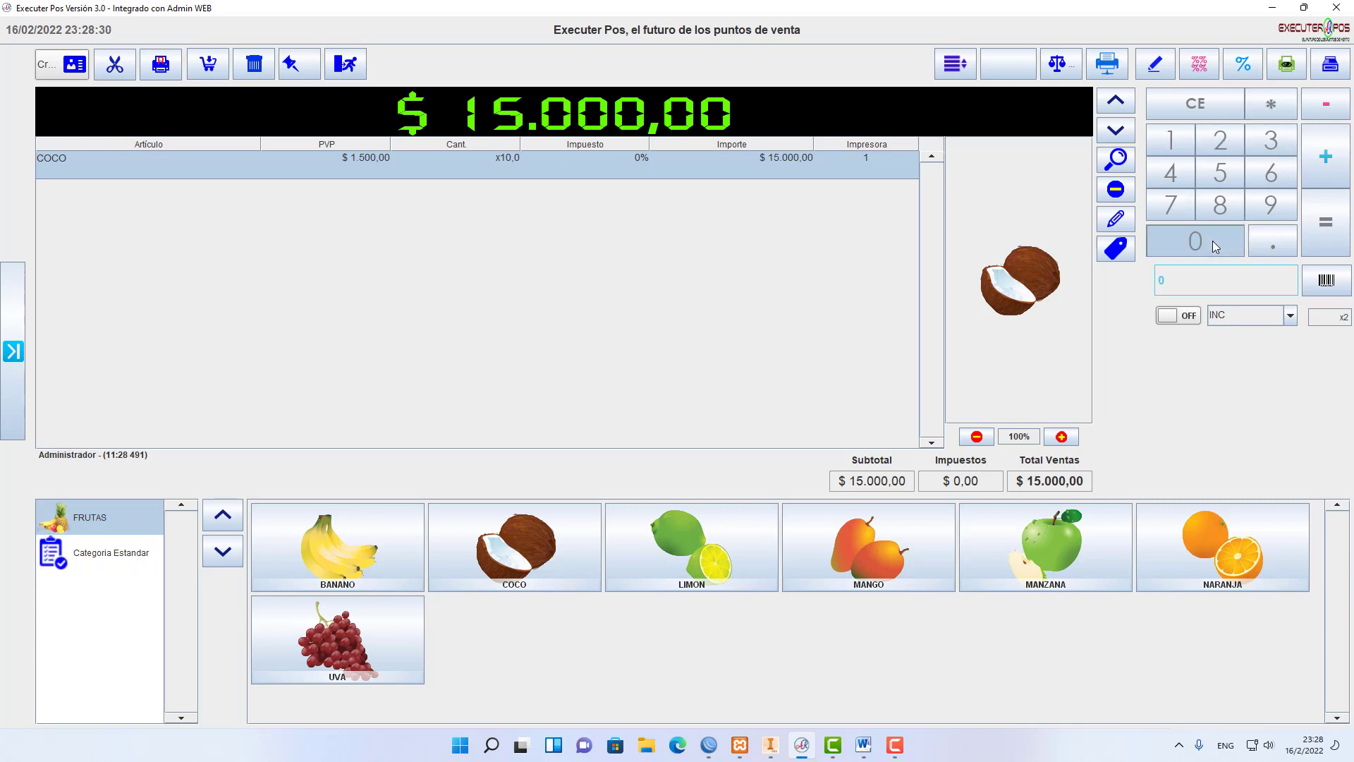
pyautogui.click(1212, 240)
pyautogui.click(1316, 180)
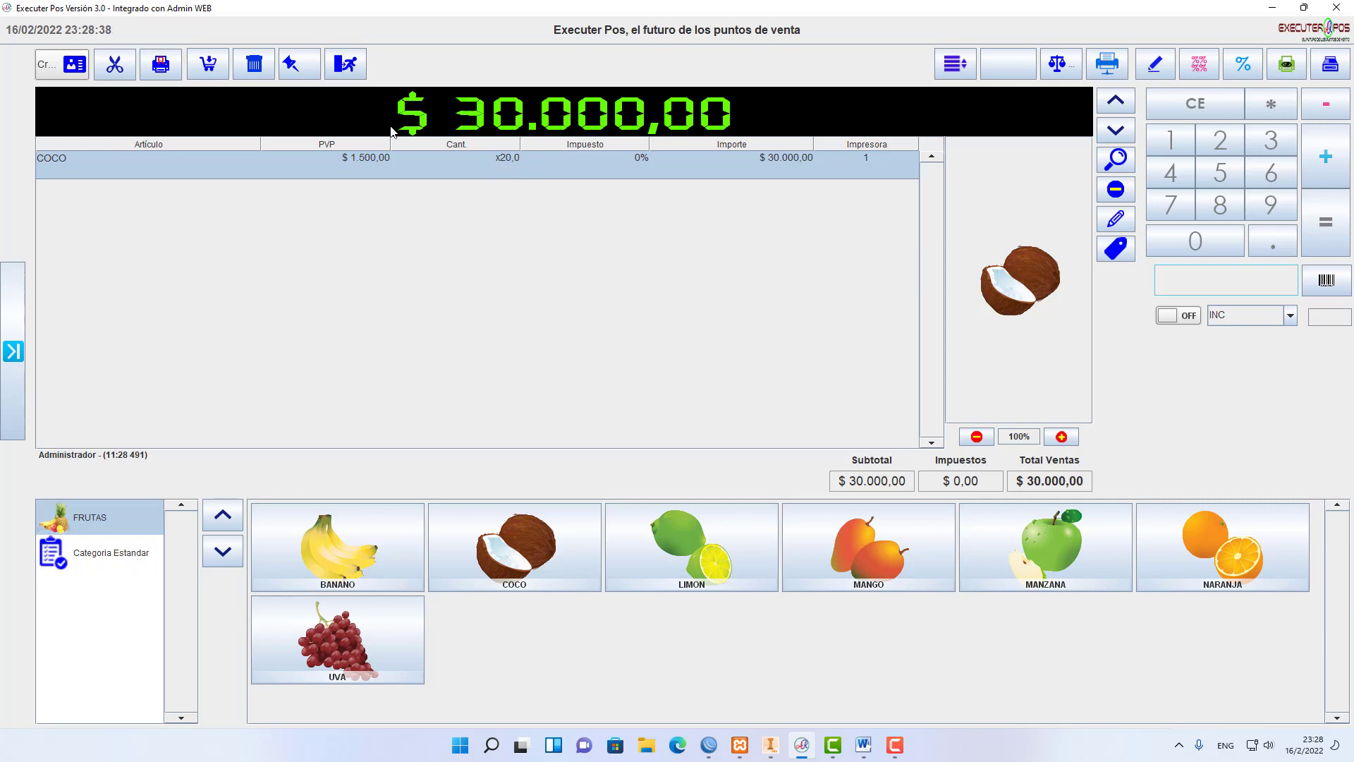
# - Delete the current receipt and use the multiplier function to add 10 units of BANANO by product code
pyautogui.click(254, 67)
pyautogui.click(256, 87)
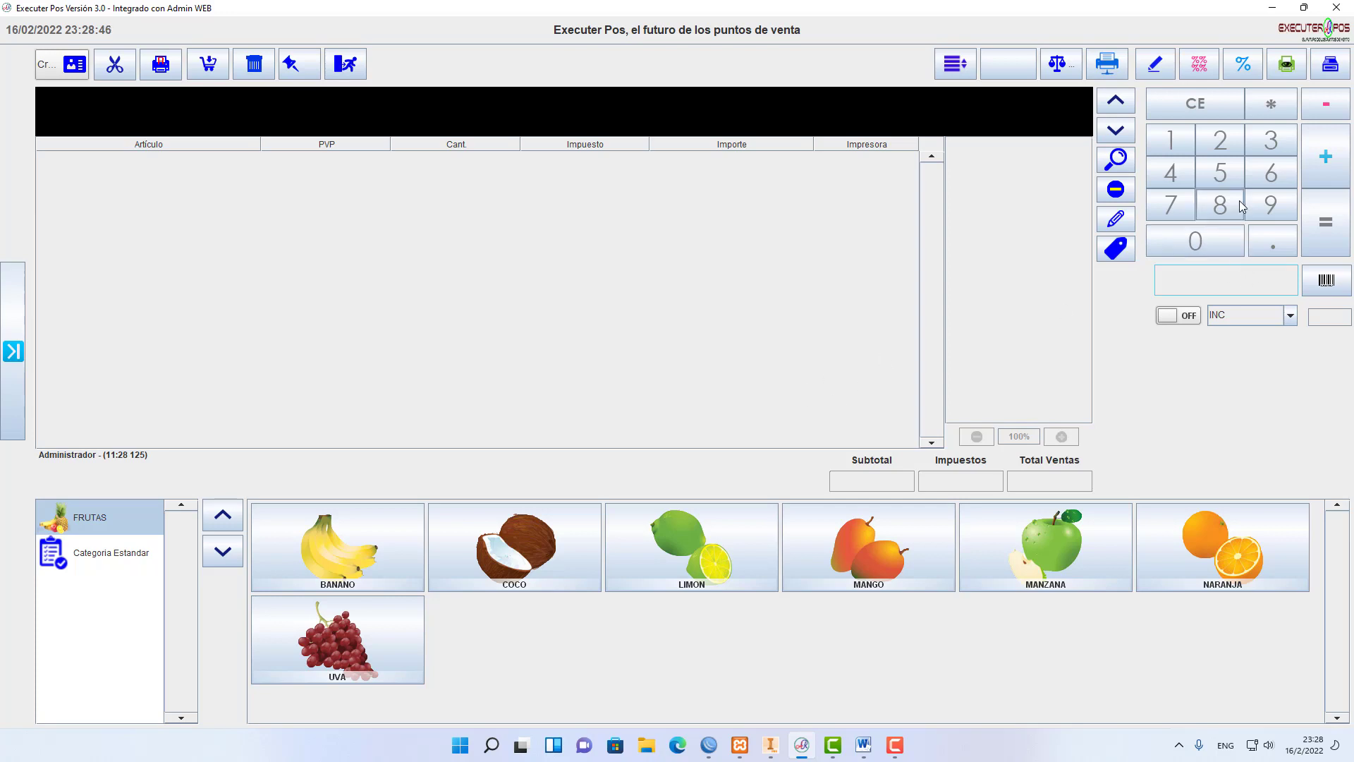
pyautogui.click(1174, 143)
pyautogui.click(1197, 235)
pyautogui.click(1269, 106)
pyautogui.press('Return')
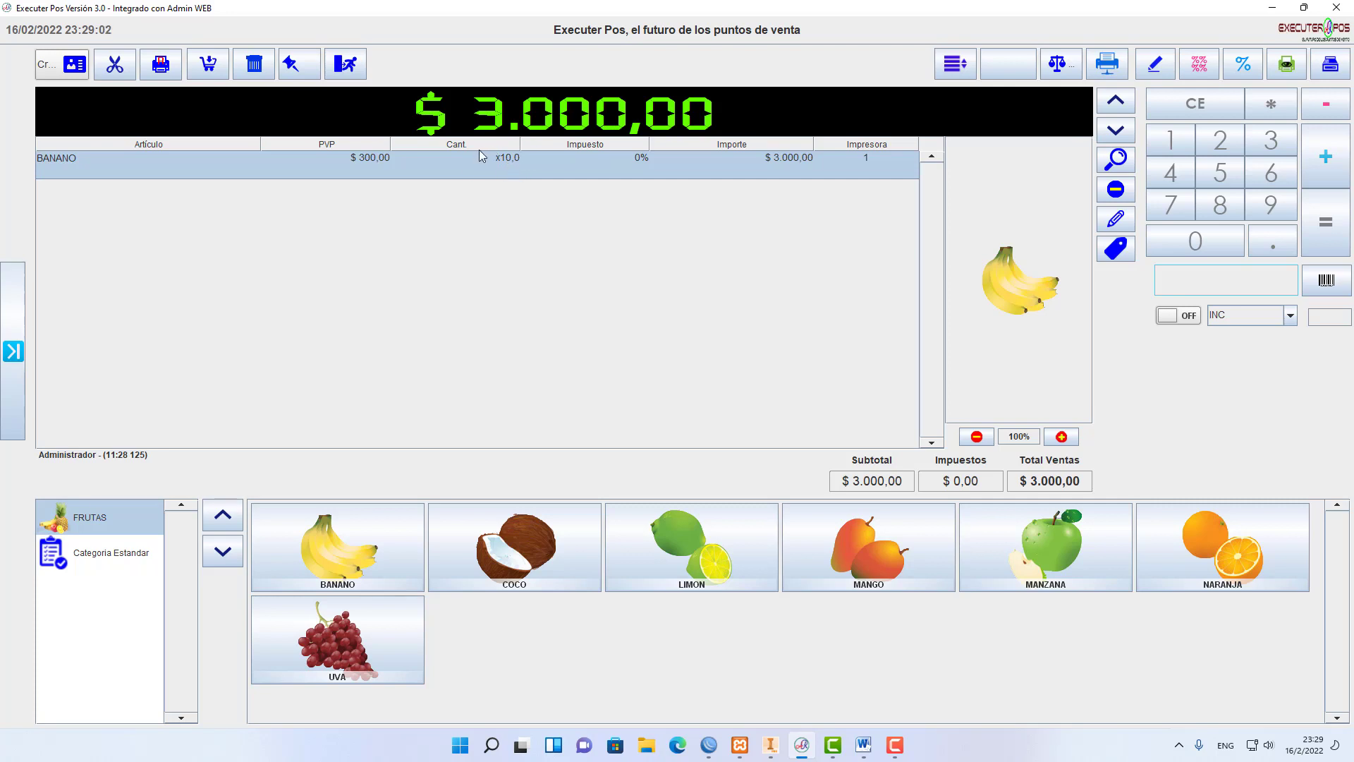
# - Delete the BANANO receipt, enter digits in the empty code entry and clear them
pyautogui.click(254, 65)
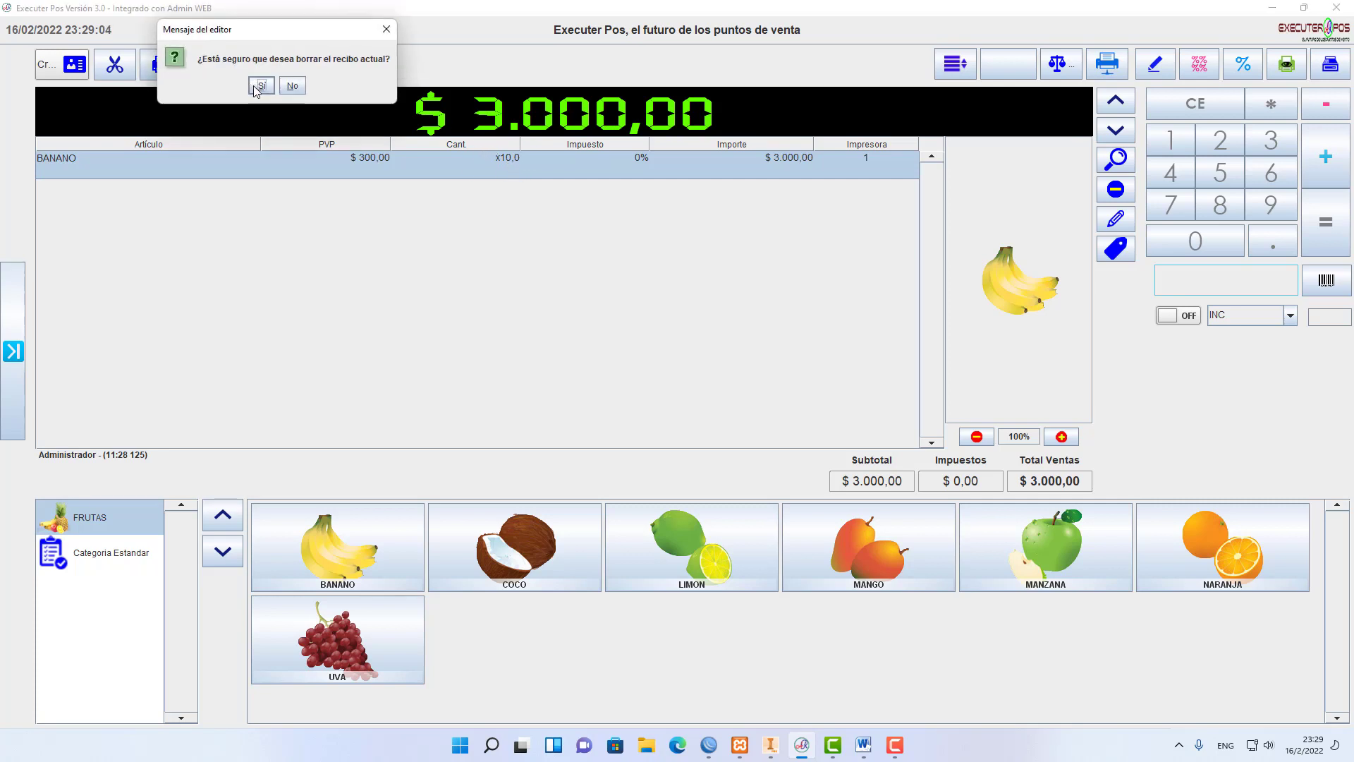
pyautogui.click(260, 86)
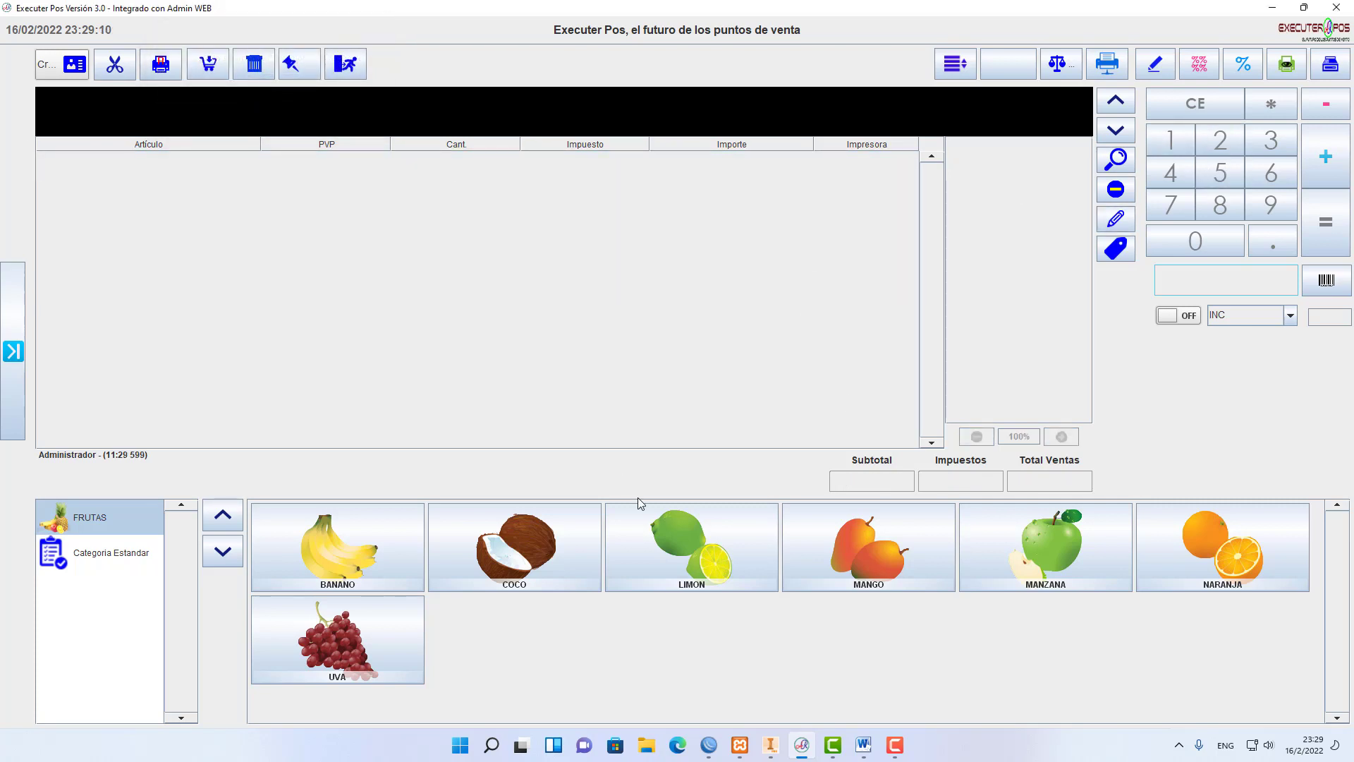
pyautogui.click(1219, 205)
pyautogui.click(1209, 180)
pyautogui.click(1196, 107)
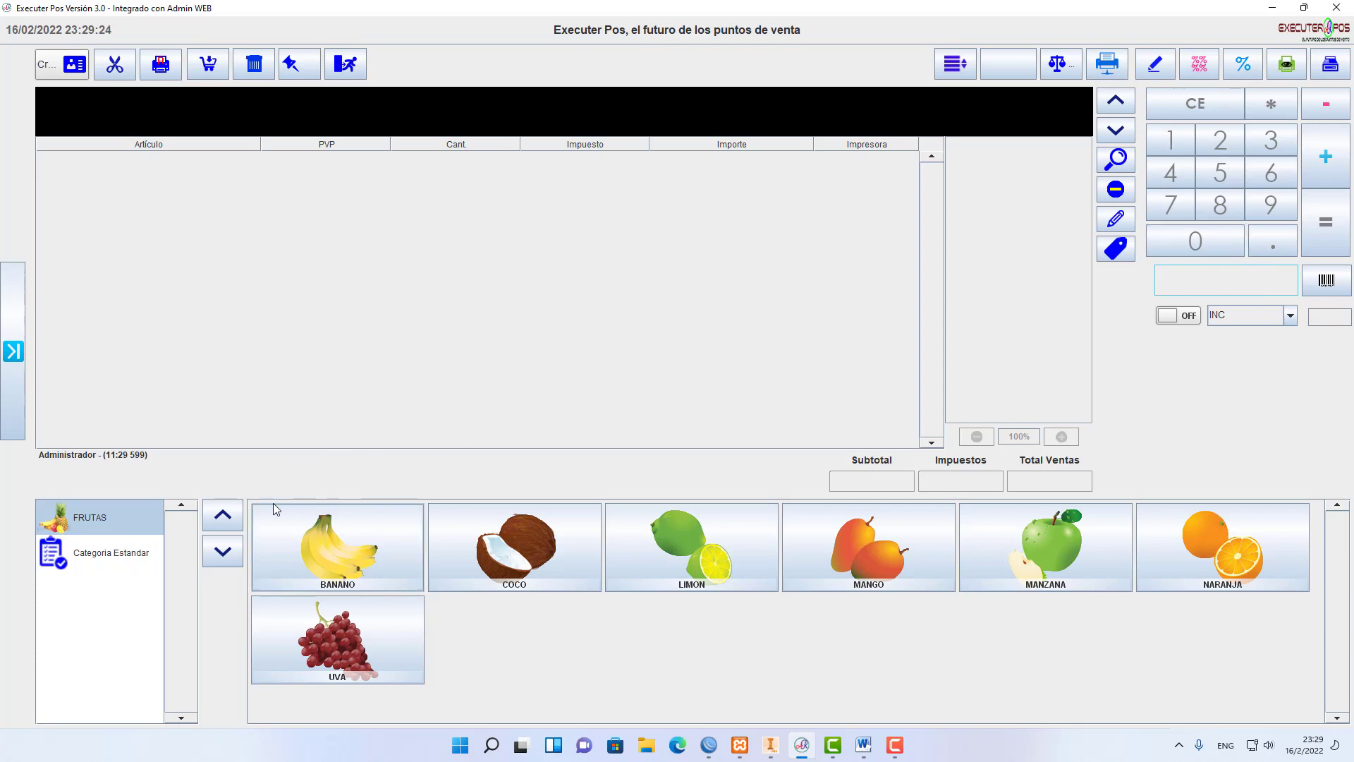
# - Browse the product categories, switching between Categoria Estandar and FRUTAS and ending on FRUTAS
pyautogui.click(223, 551)
pyautogui.click(224, 552)
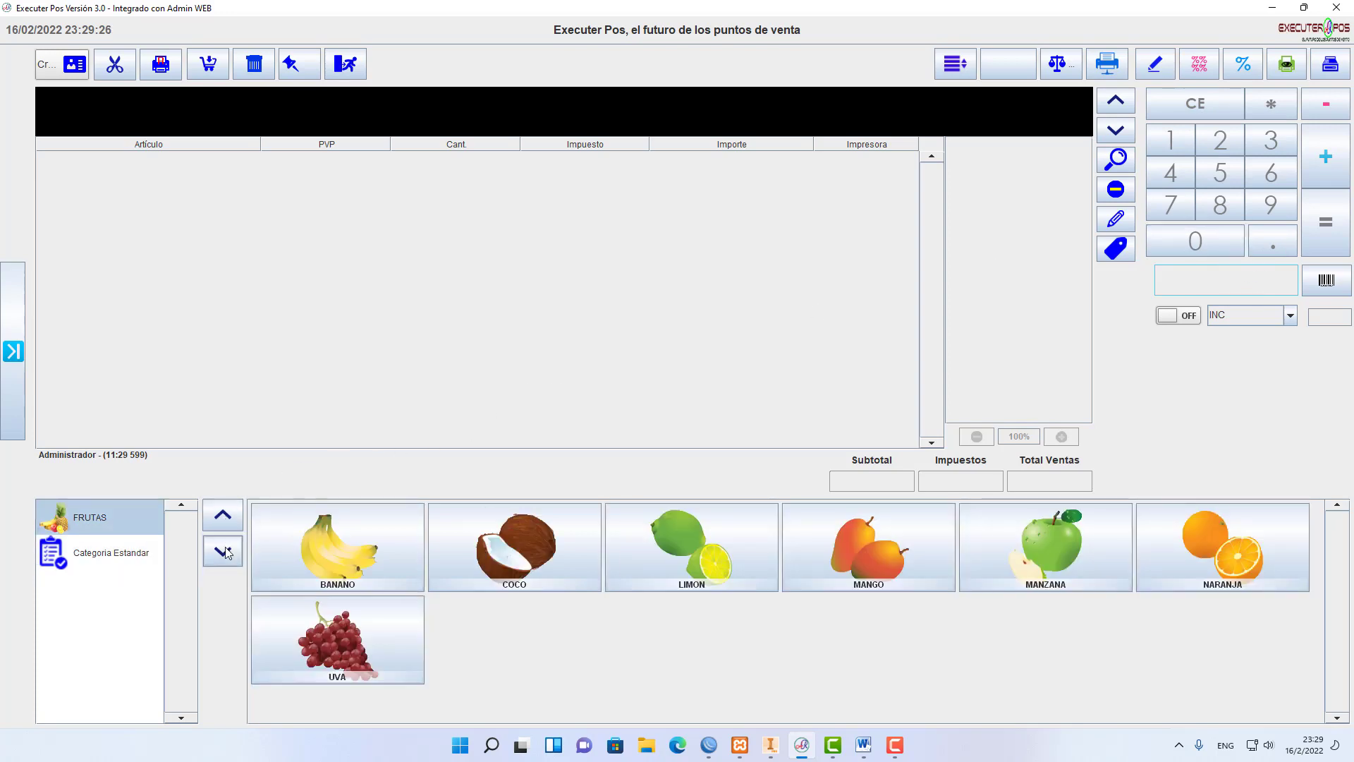
pyautogui.click(226, 552)
pyautogui.click(227, 518)
pyautogui.click(94, 554)
pyautogui.click(101, 525)
pyautogui.click(106, 557)
pyautogui.click(104, 521)
# - Try to add UVA to the receipt without entering a price
pyautogui.click(375, 629)
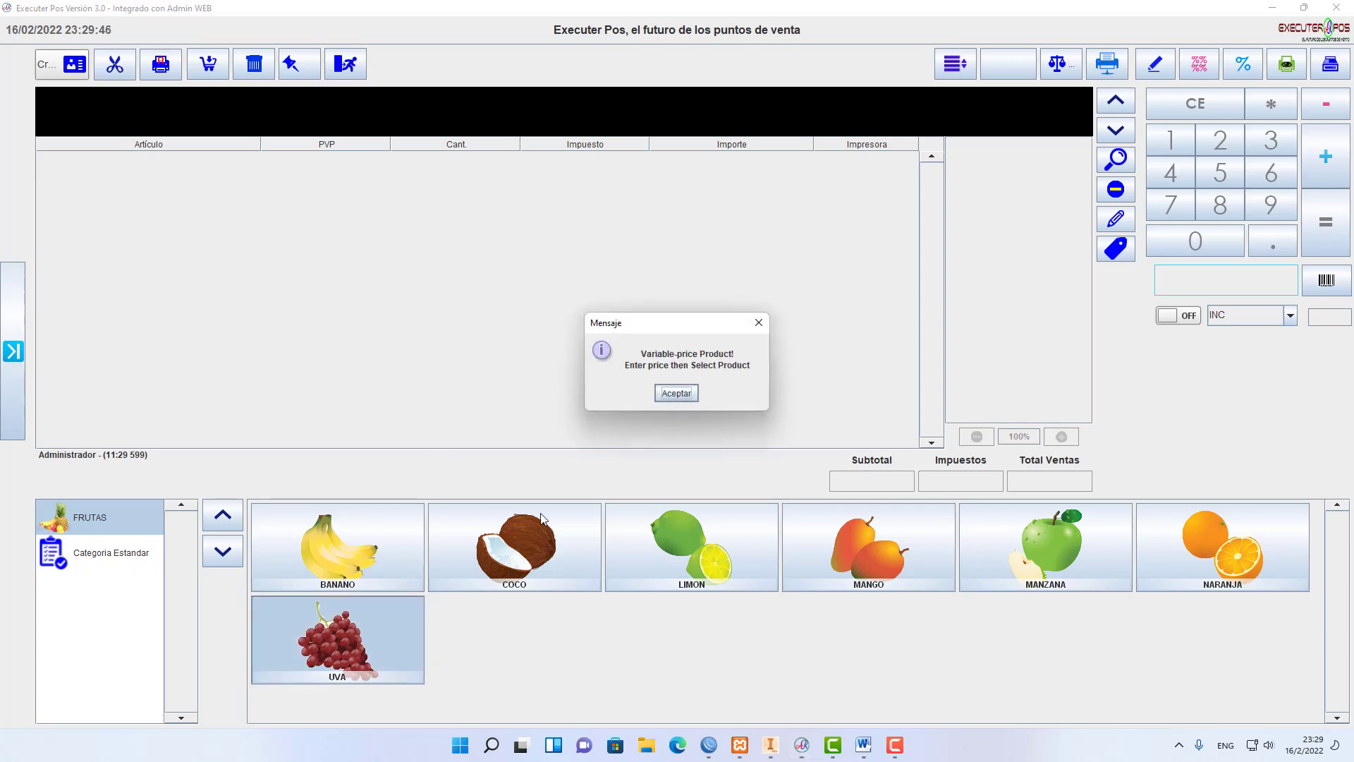
pyautogui.click(682, 397)
pyautogui.click(675, 393)
# - Add the variable-price product UVA to the receipt at a price of 1000, and delete that receipt
pyautogui.click(1170, 141)
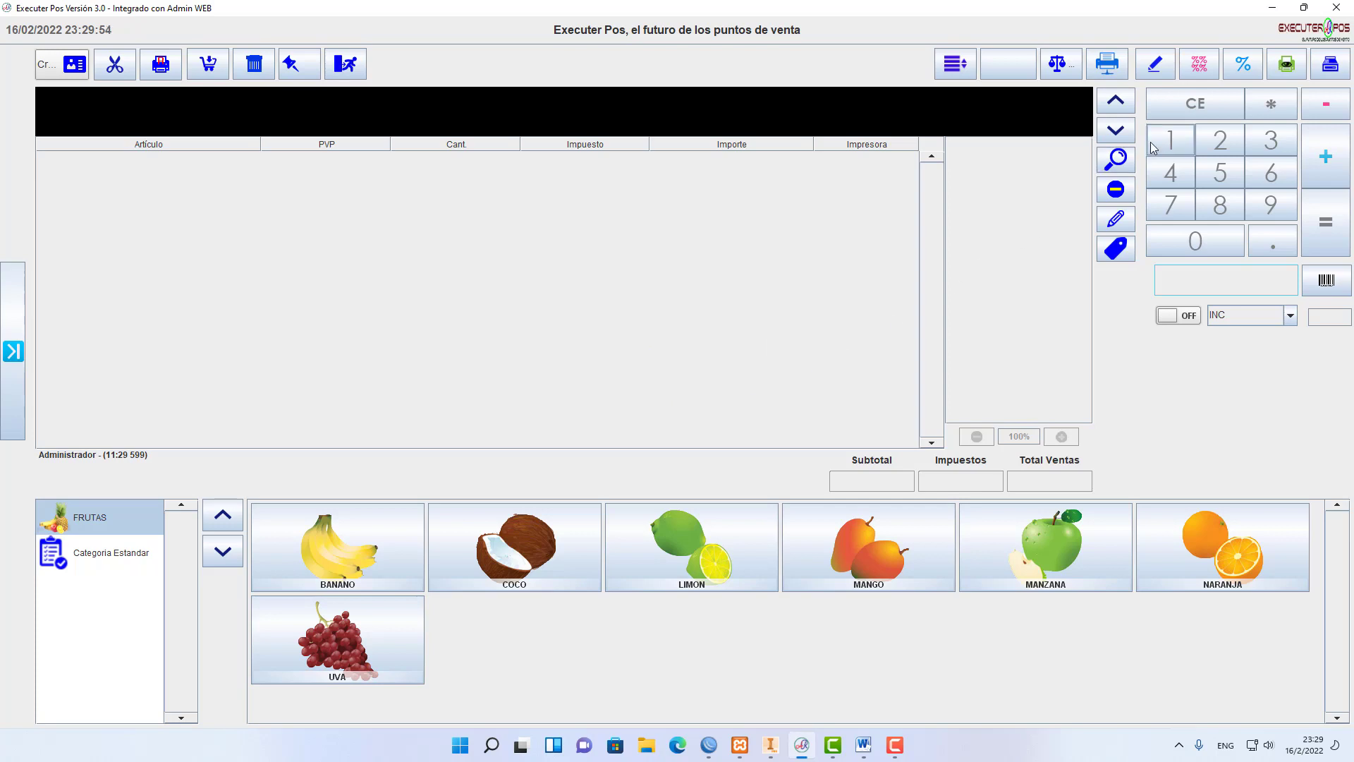
pyautogui.click(1195, 233)
pyautogui.click(1195, 233)
pyautogui.click(1195, 233)
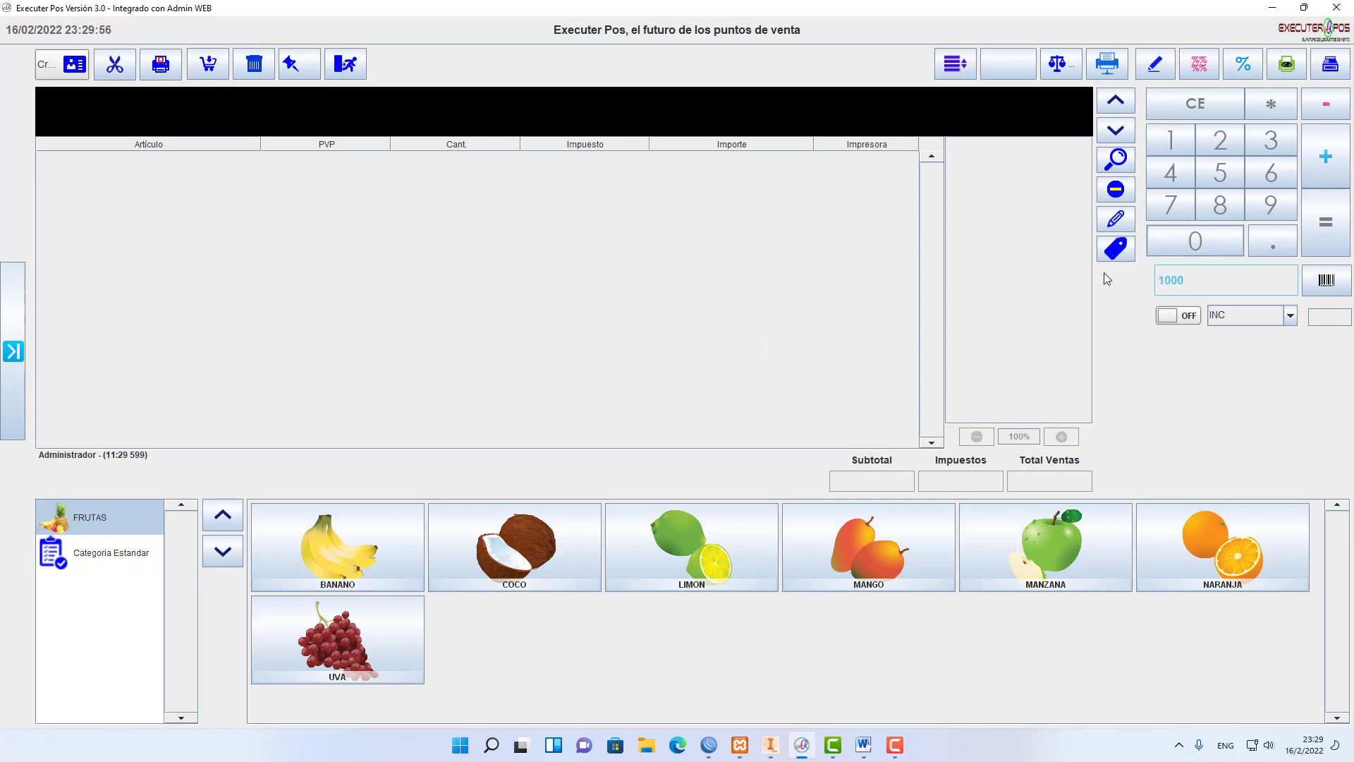
pyautogui.click(366, 640)
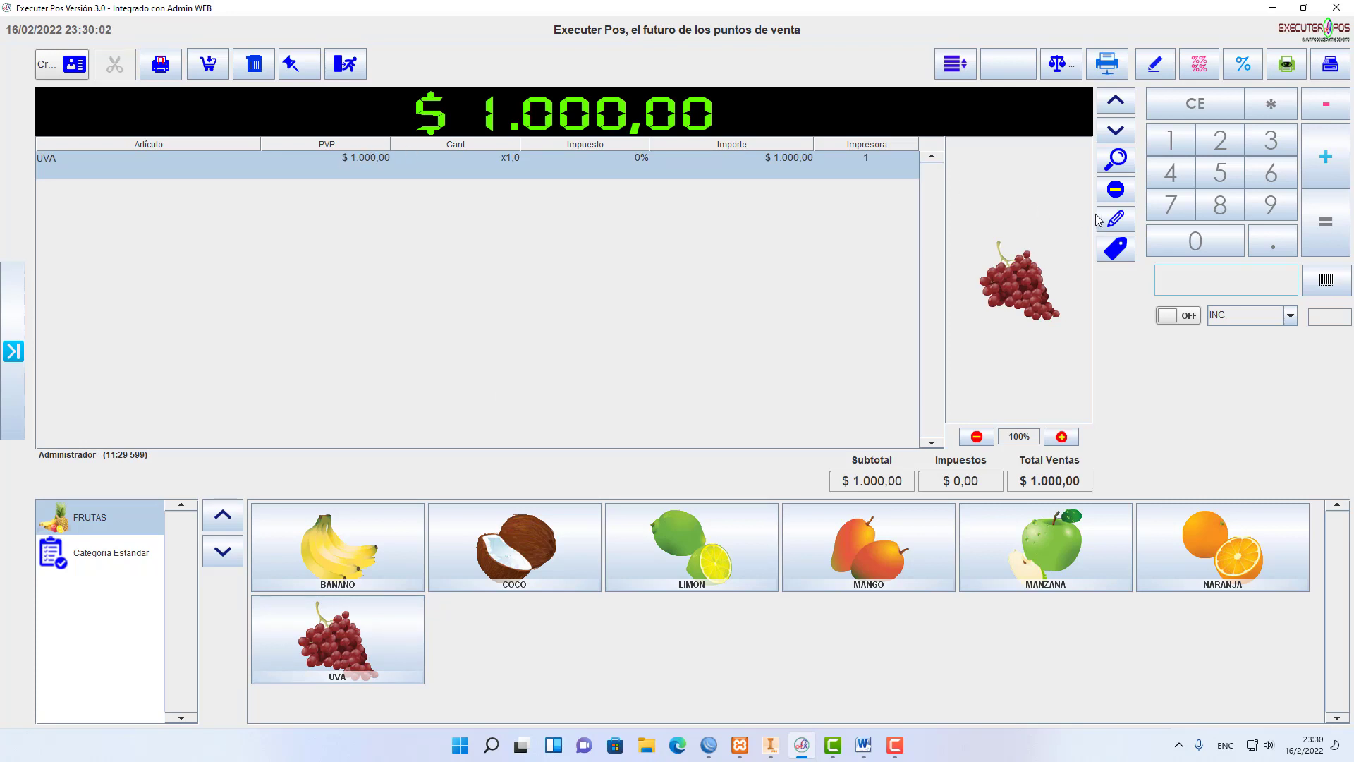
pyautogui.click(256, 65)
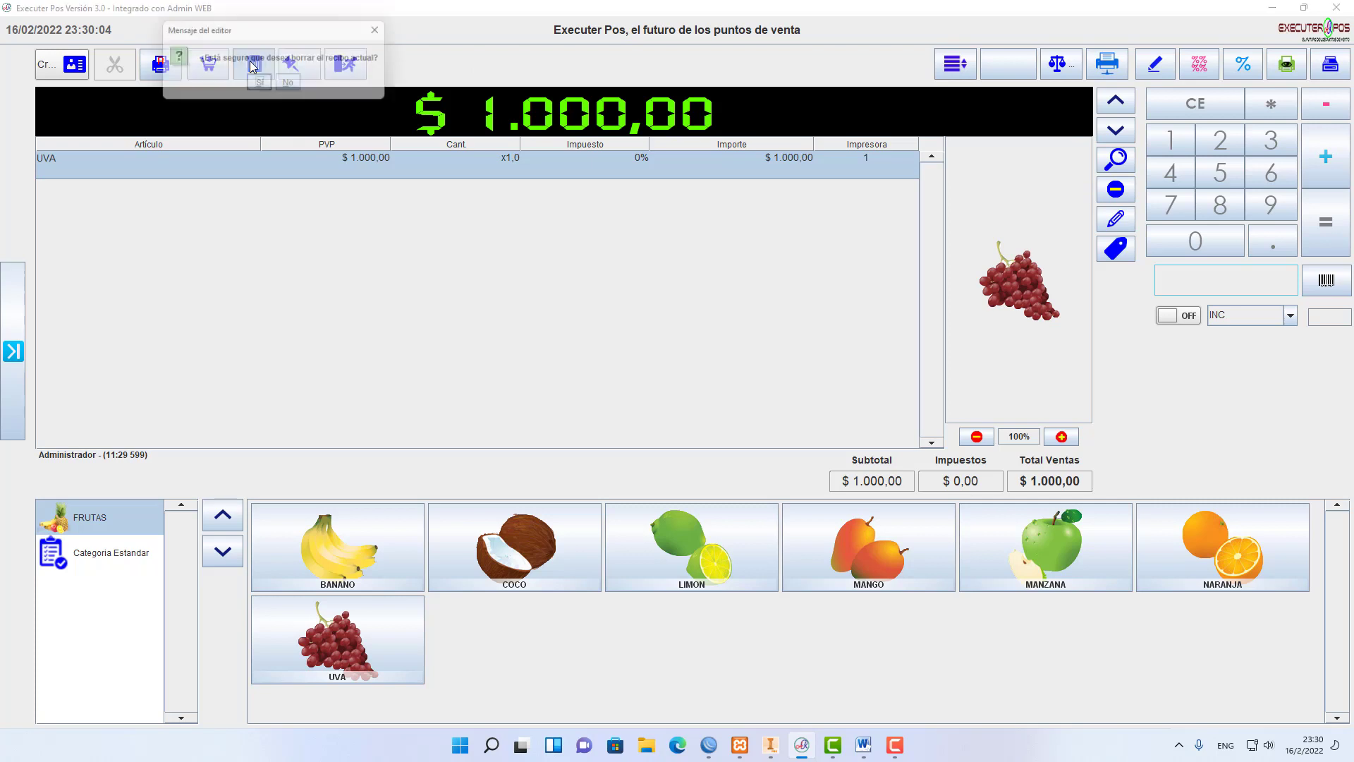
pyautogui.click(261, 86)
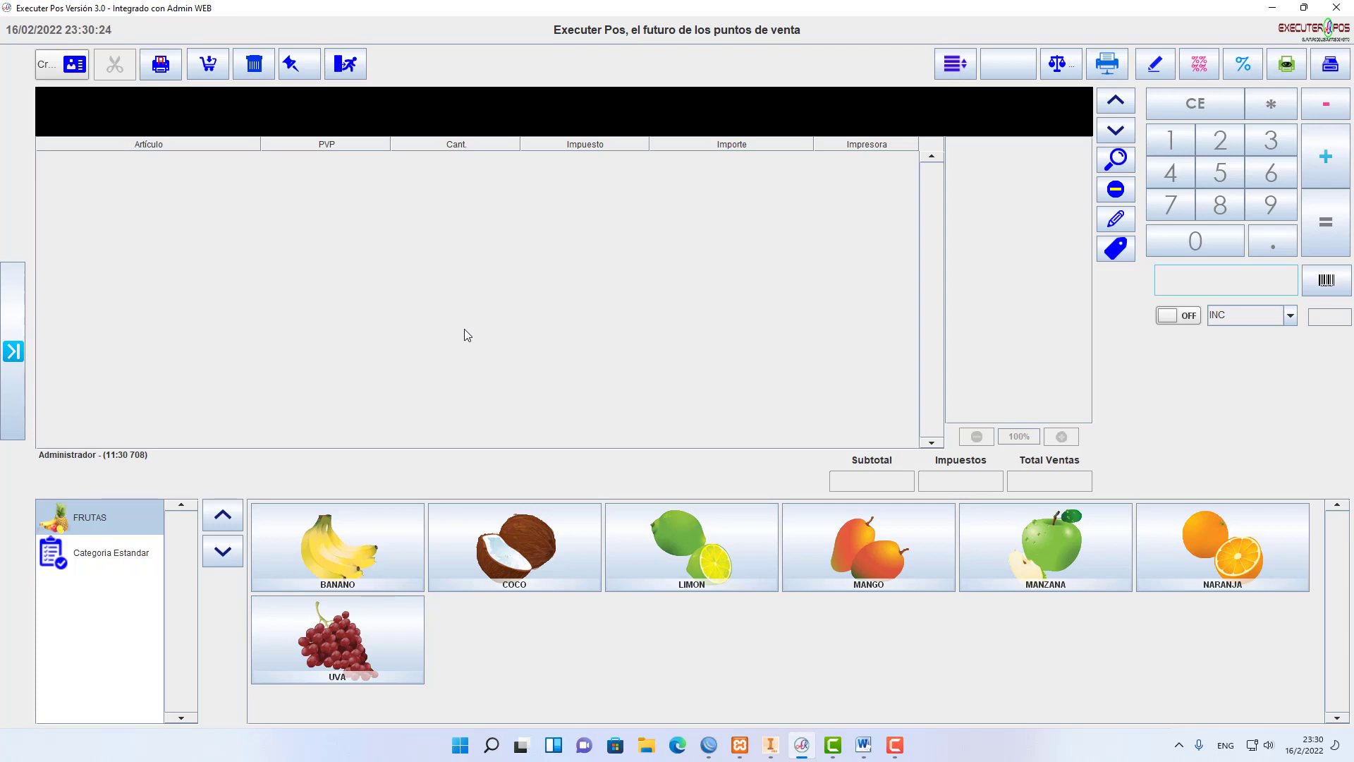
# - Add one unit each of BANANO, COCO, LIMON, MANGO, MANZANA and NARANJA to the receipt
pyautogui.click(389, 539)
pyautogui.click(465, 534)
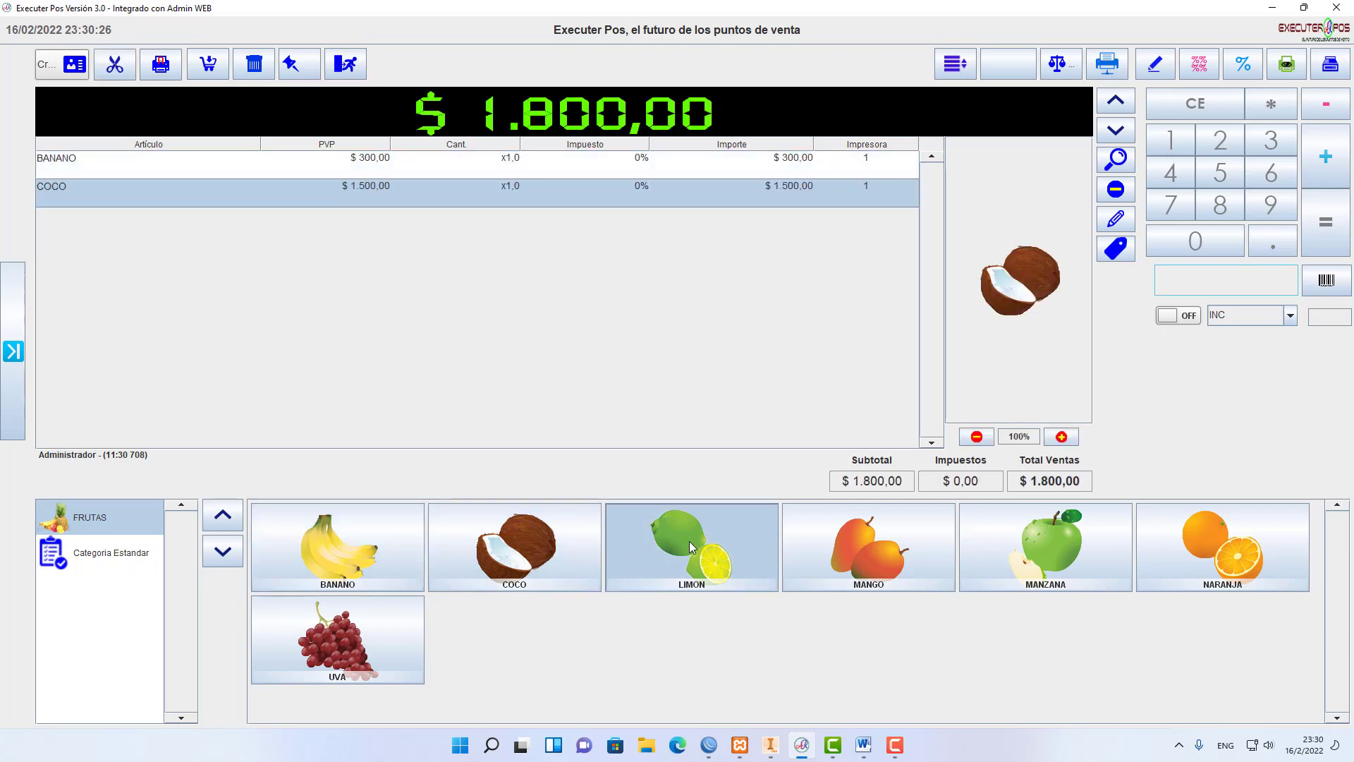
pyautogui.click(688, 540)
pyautogui.click(868, 543)
pyautogui.click(1051, 543)
pyautogui.click(1223, 543)
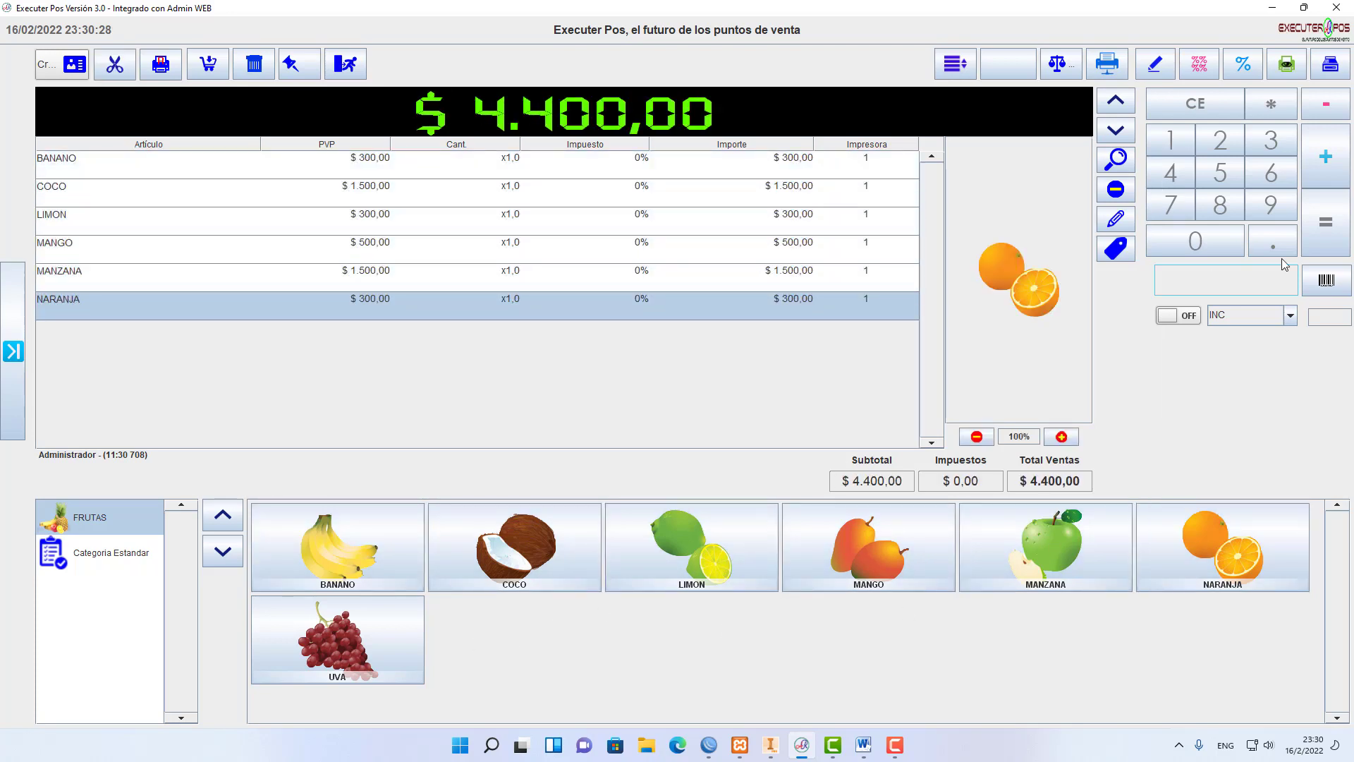
# - Increase the quantity of the NARANJA line to 16 units
pyautogui.click(1329, 158)
pyautogui.click(1329, 158)
pyautogui.click(1329, 159)
pyautogui.click(1329, 159)
pyautogui.click(1329, 159)
pyautogui.click(1330, 158)
pyautogui.click(1329, 158)
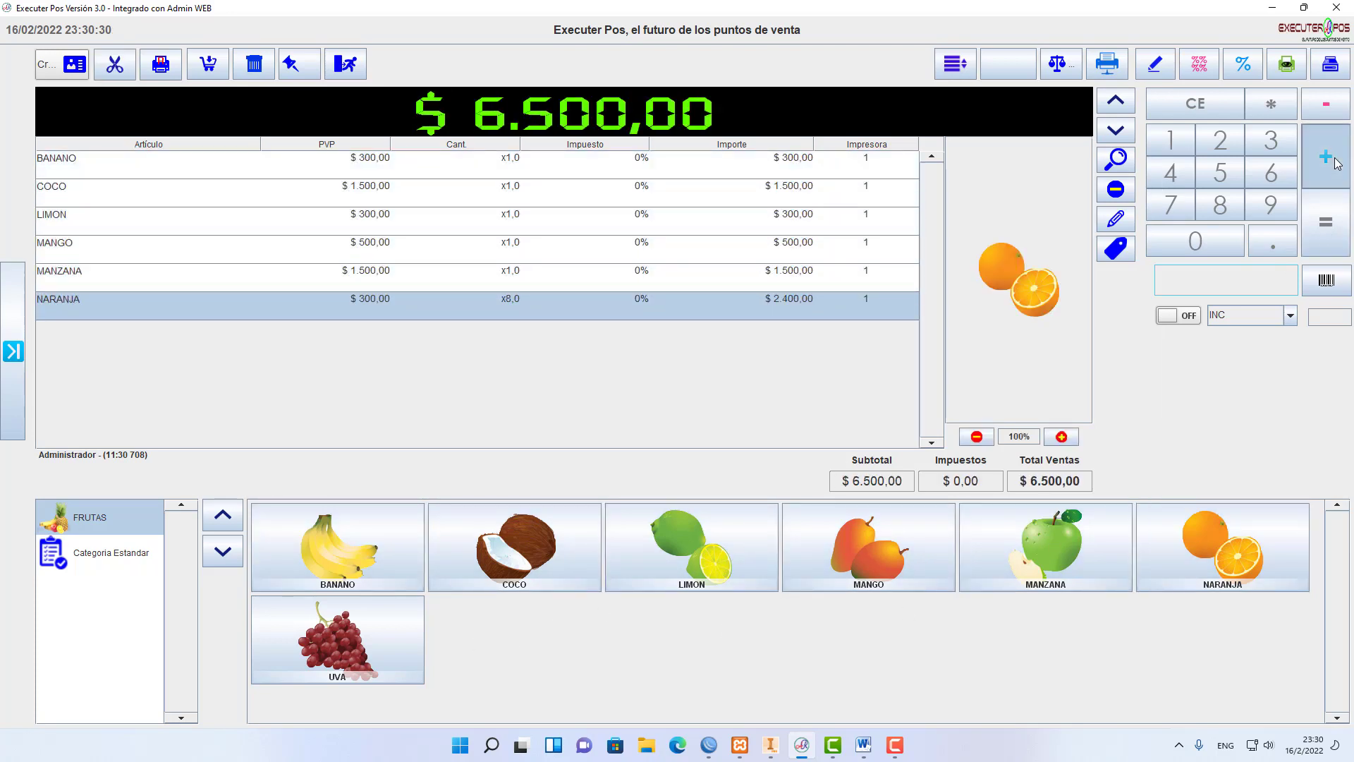
pyautogui.click(1335, 162)
pyautogui.click(1335, 162)
pyautogui.click(1335, 162)
pyautogui.click(1335, 162)
pyautogui.click(1334, 163)
pyautogui.click(1335, 162)
pyautogui.click(1335, 162)
pyautogui.click(1335, 162)
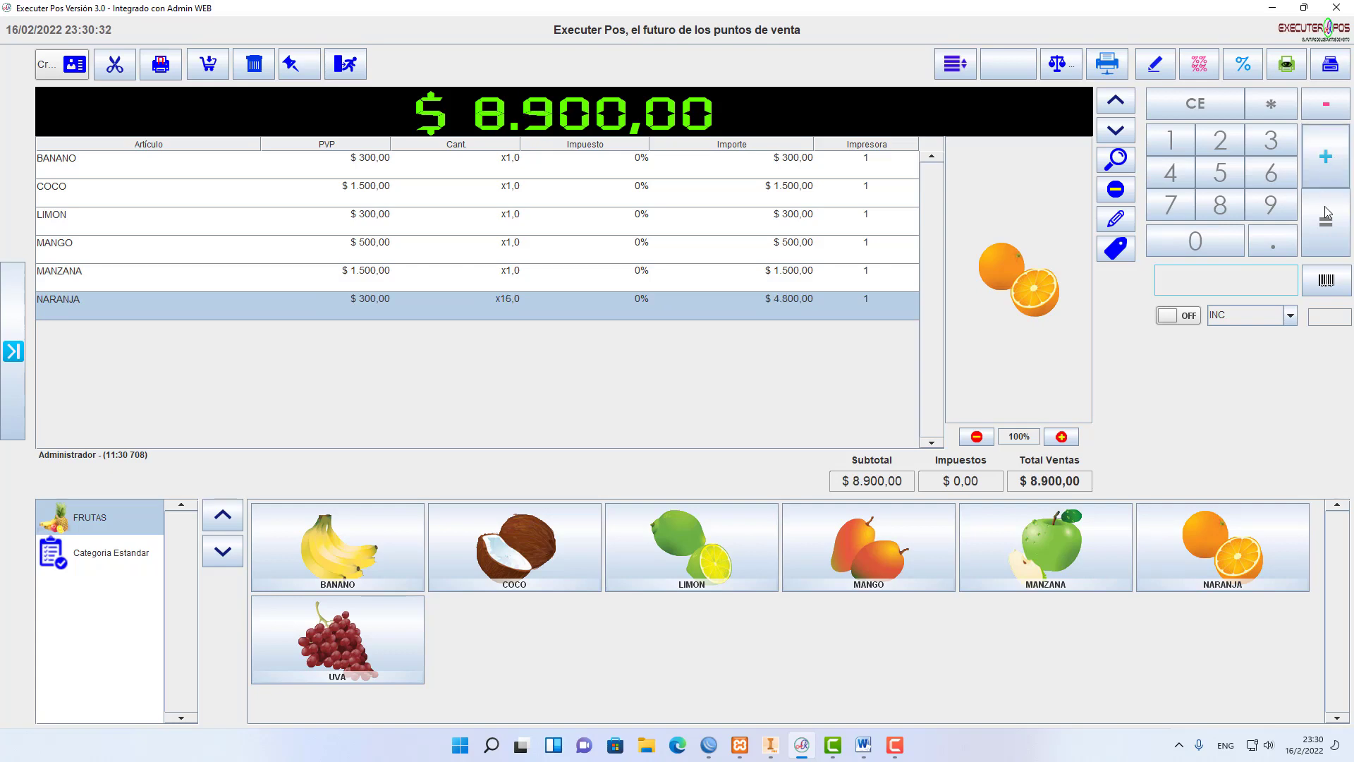
# - Start the payment of the receipt and add a partial cash (Efectivo) payment of 900
pyautogui.click(1326, 215)
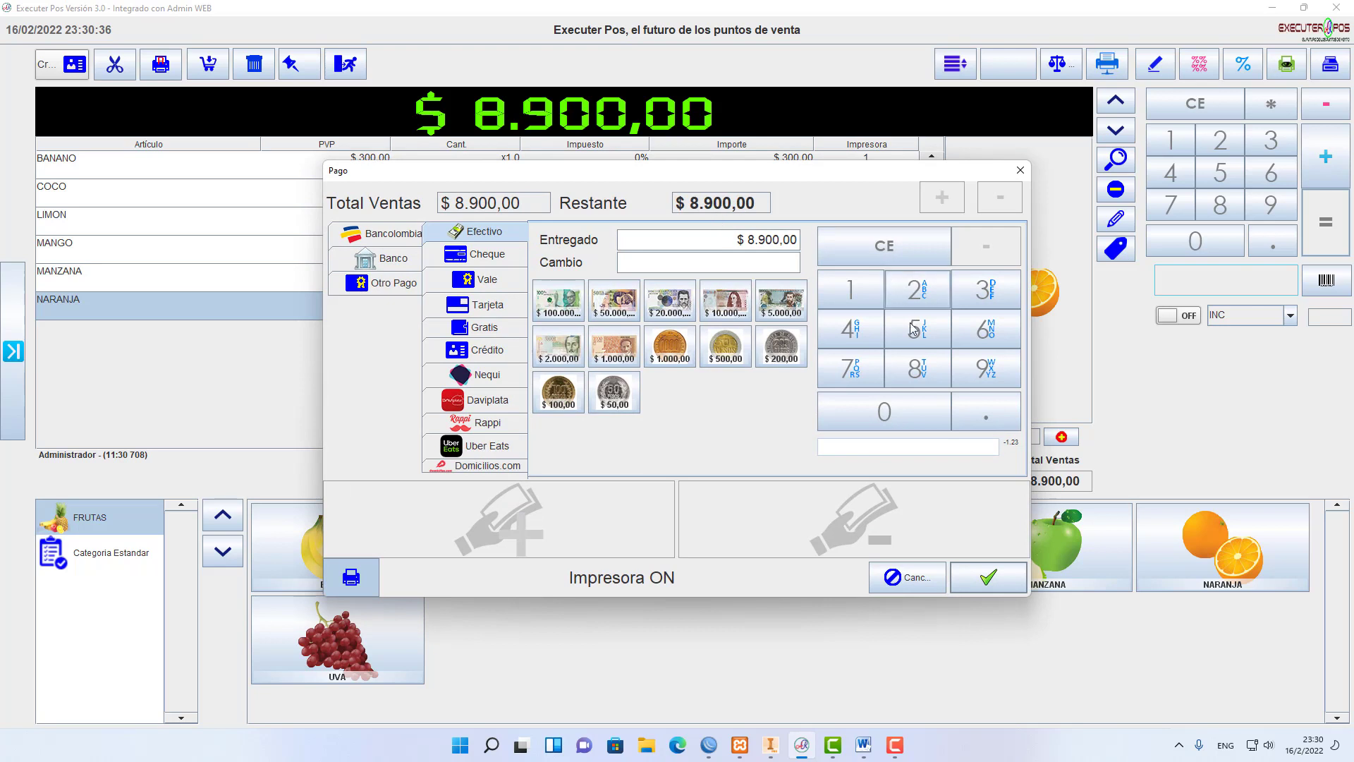
pyautogui.click(986, 368)
pyautogui.click(881, 411)
pyautogui.click(887, 413)
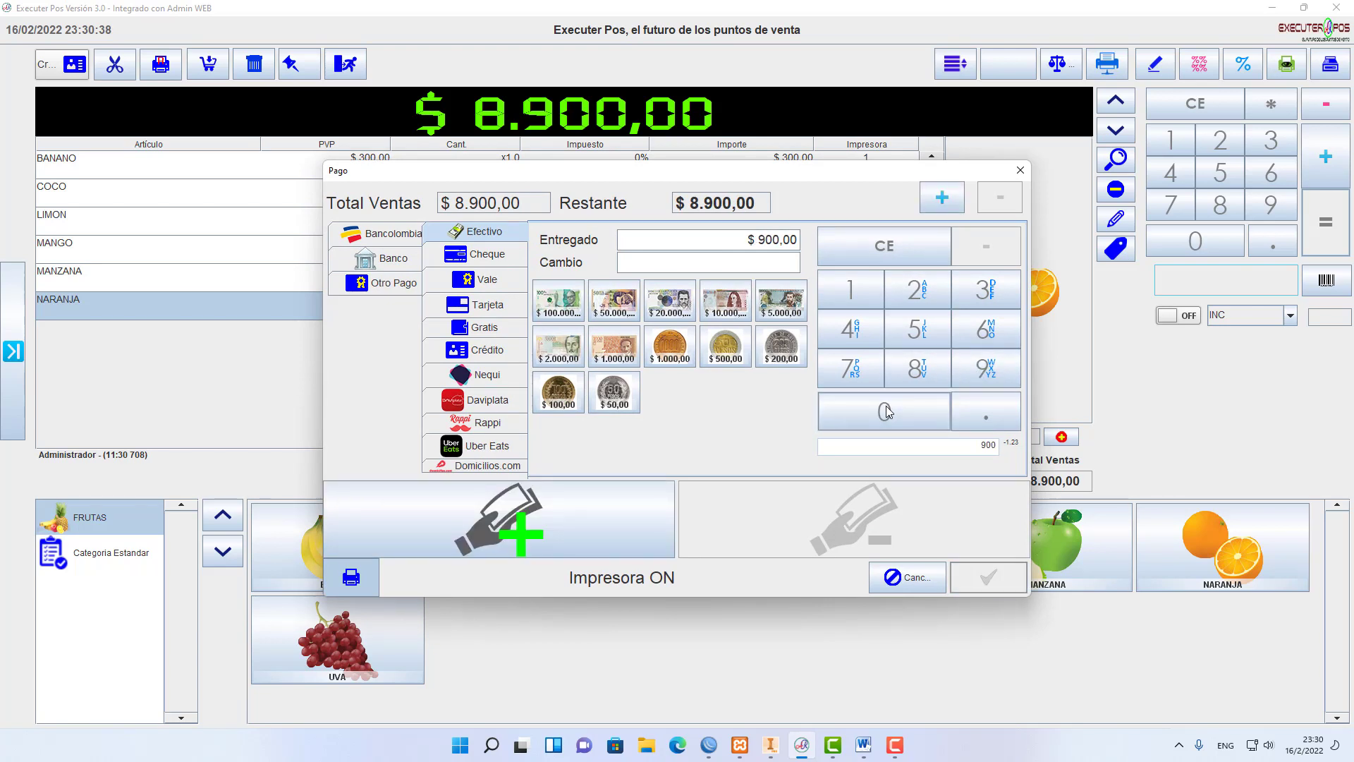
pyautogui.click(525, 534)
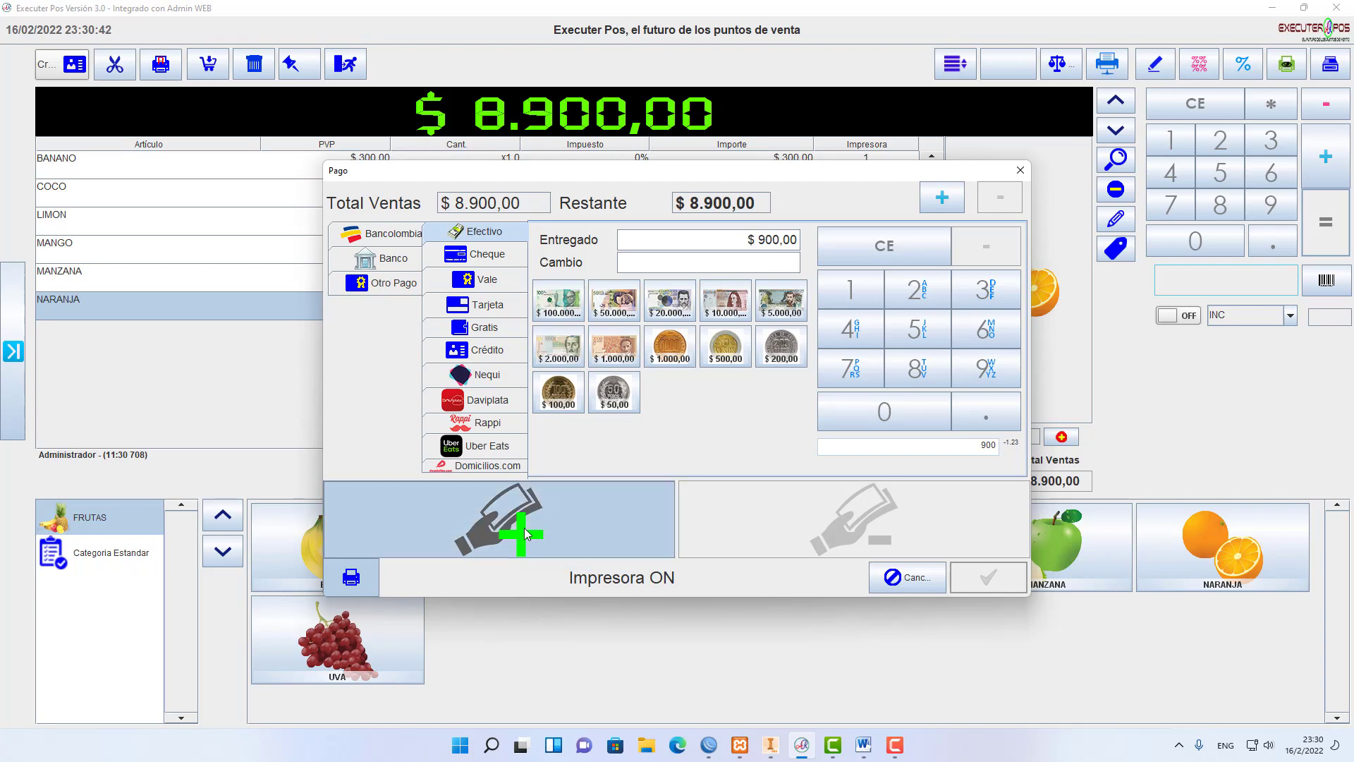
# - Add a partial payment of 1000 by Cheque
pyautogui.click(503, 262)
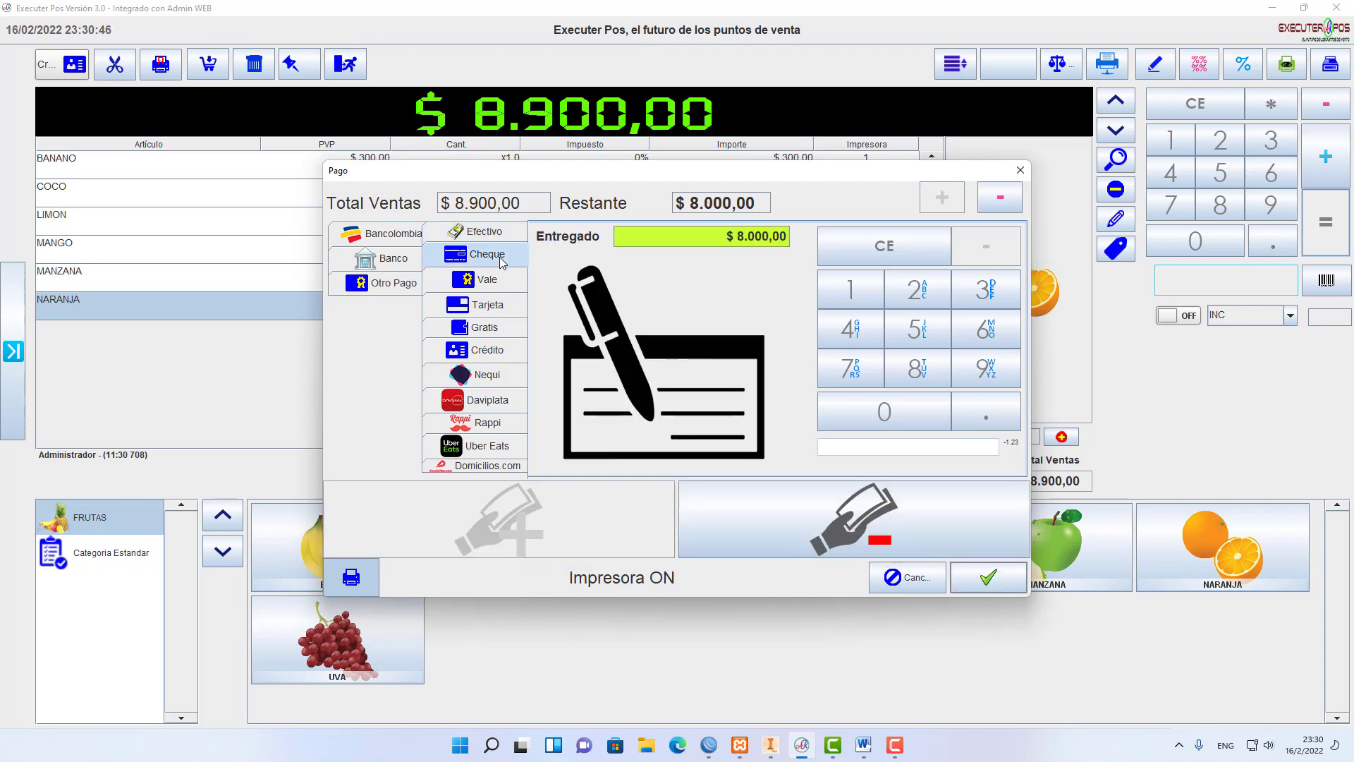
pyautogui.click(850, 289)
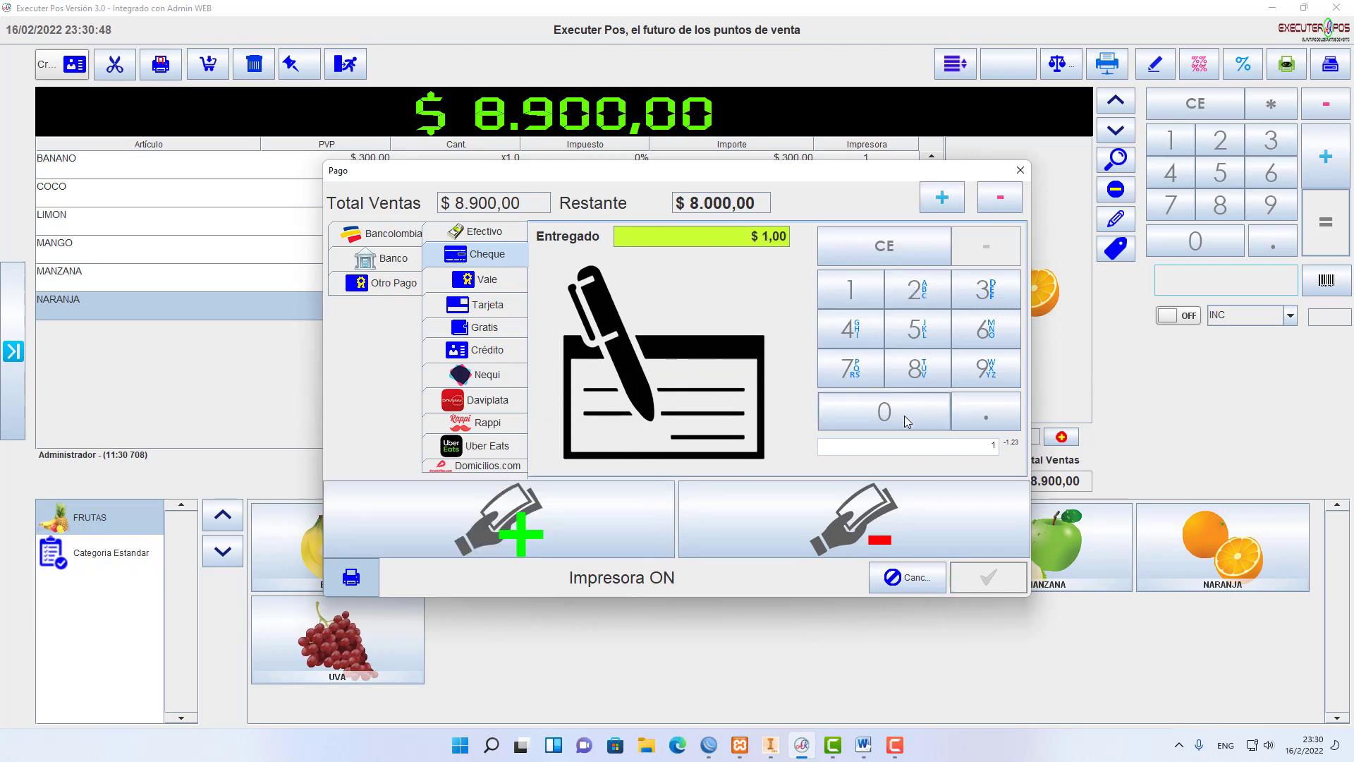
pyautogui.click(907, 421)
pyautogui.click(907, 421)
pyautogui.click(907, 421)
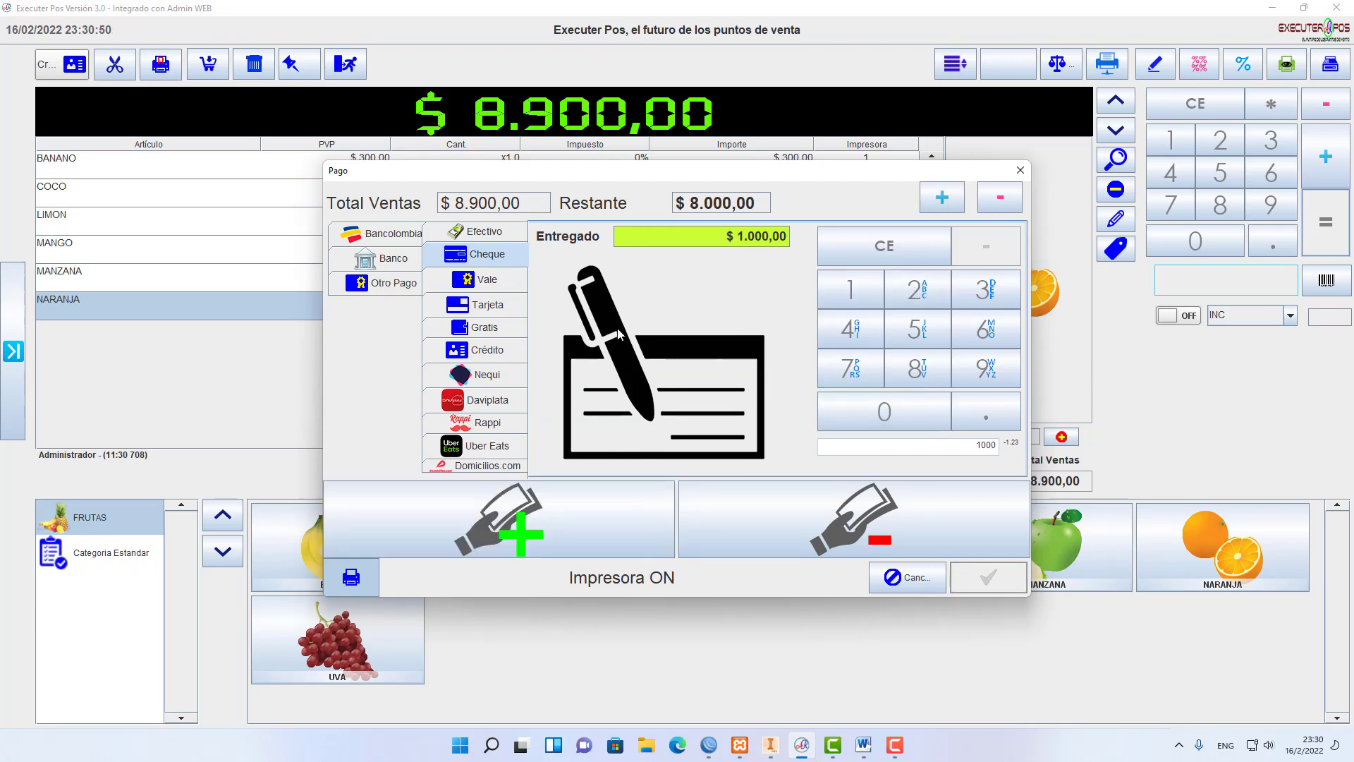
pyautogui.click(590, 526)
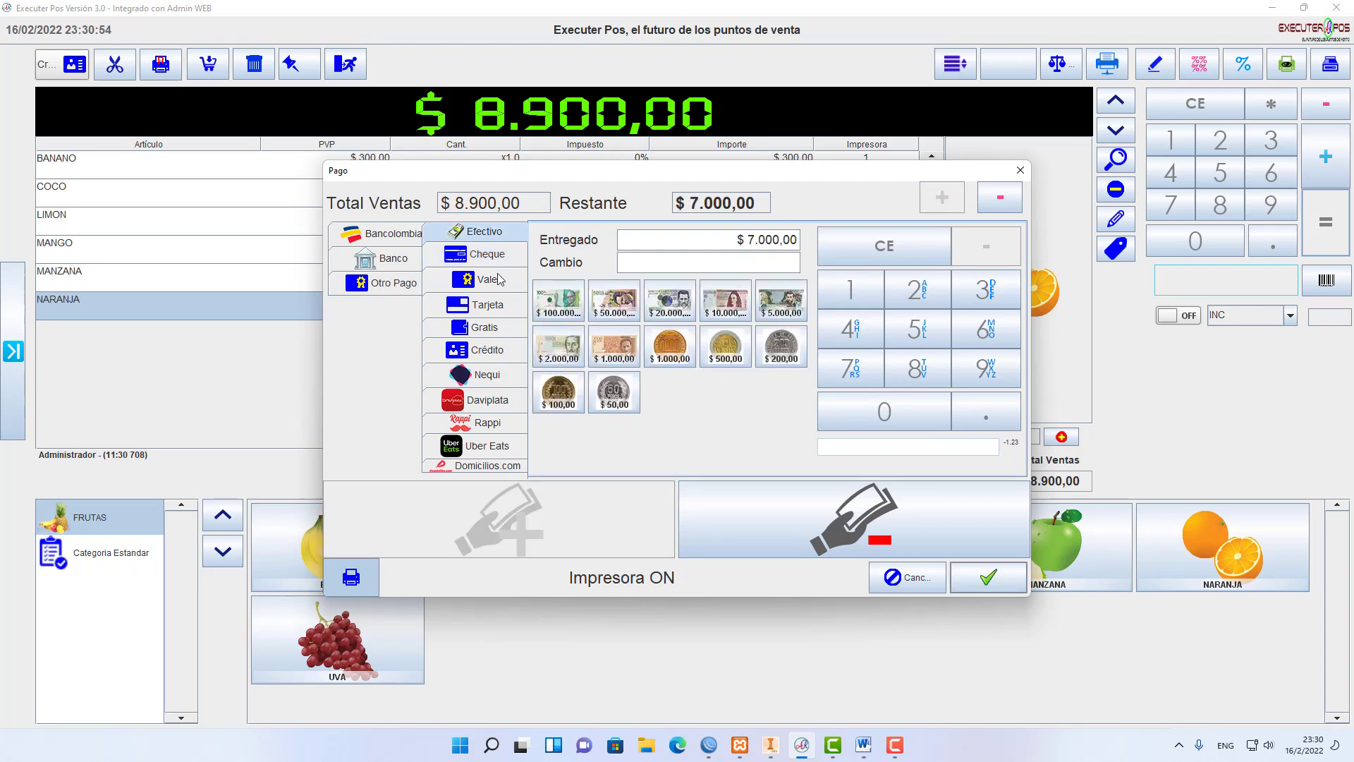
# - Look through the Tarjeta, Gratis and Crédito payment methods and add a partial payment of 2000 by Nequi
pyautogui.click(499, 311)
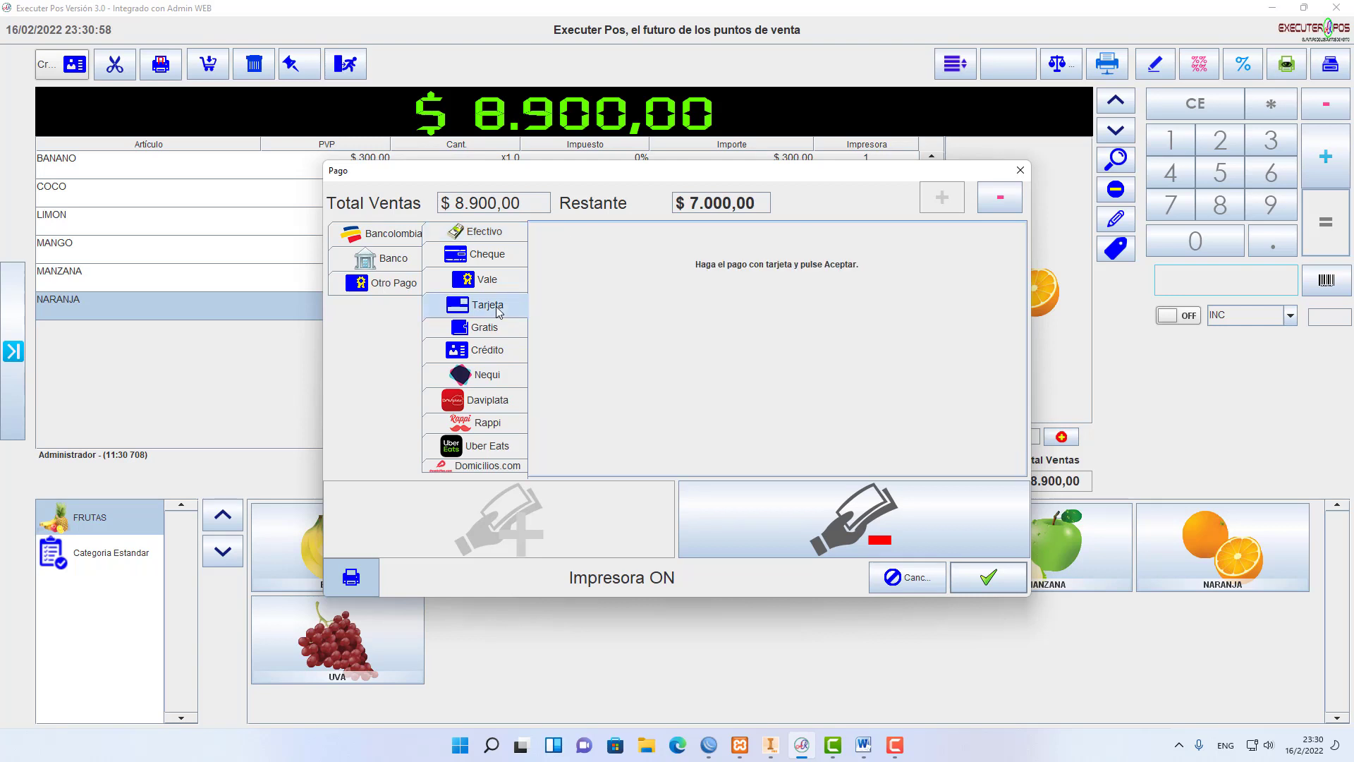
pyautogui.click(497, 331)
pyautogui.click(497, 352)
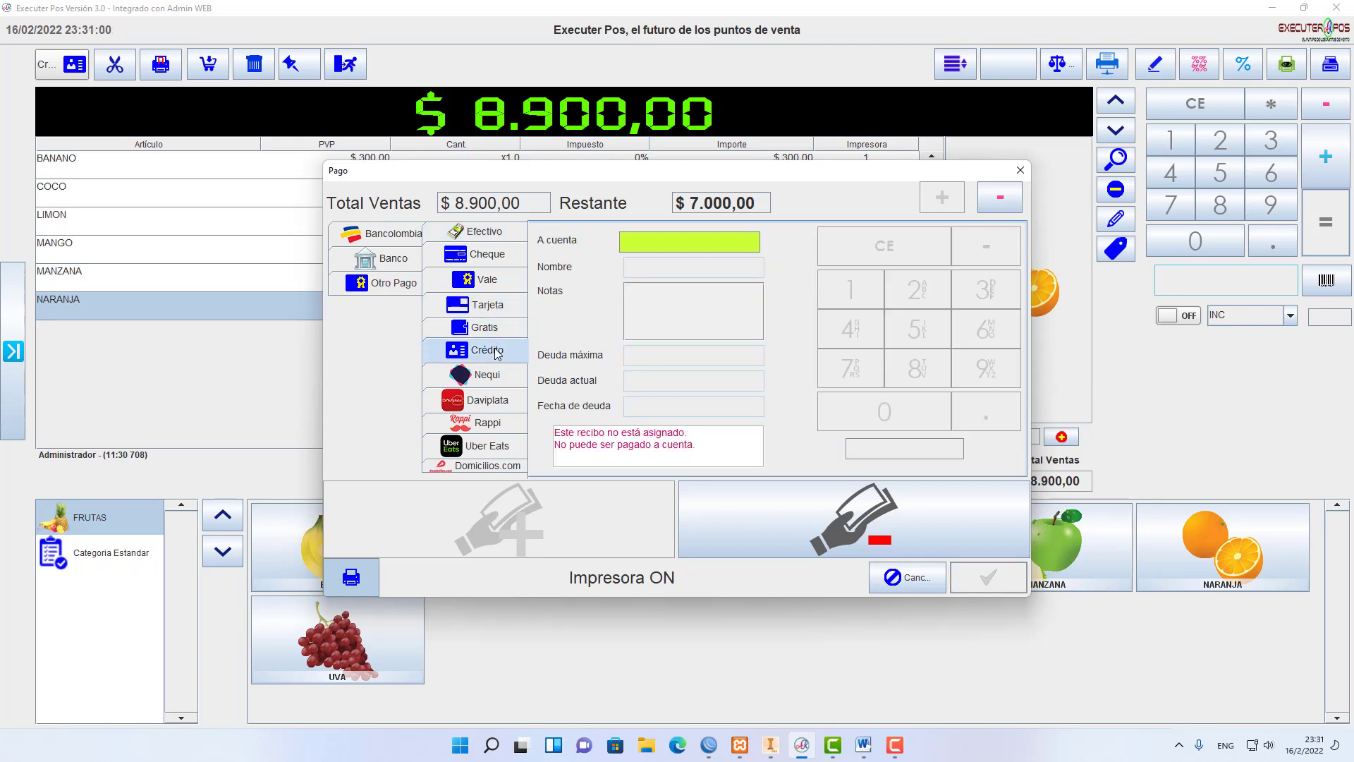
pyautogui.click(497, 378)
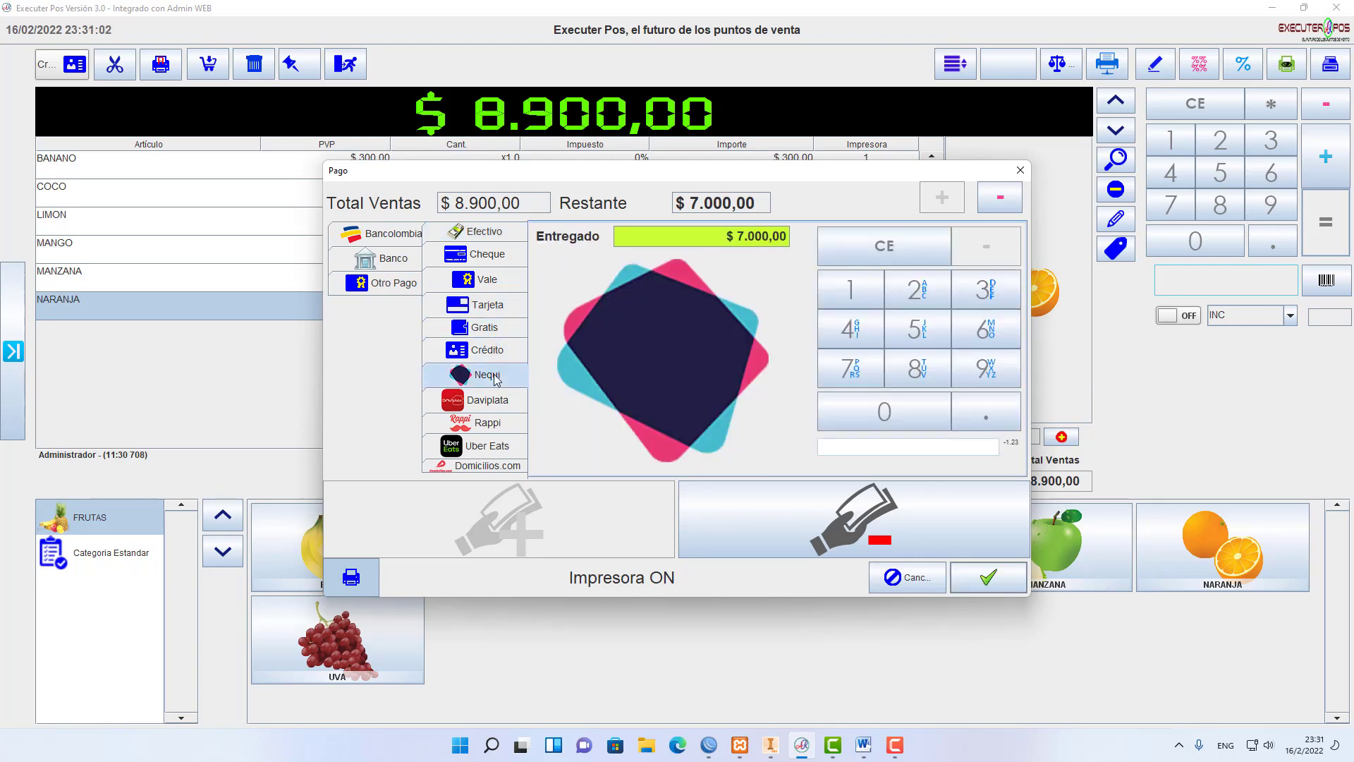
pyautogui.click(914, 296)
pyautogui.click(905, 412)
pyautogui.doubleClick(904, 415)
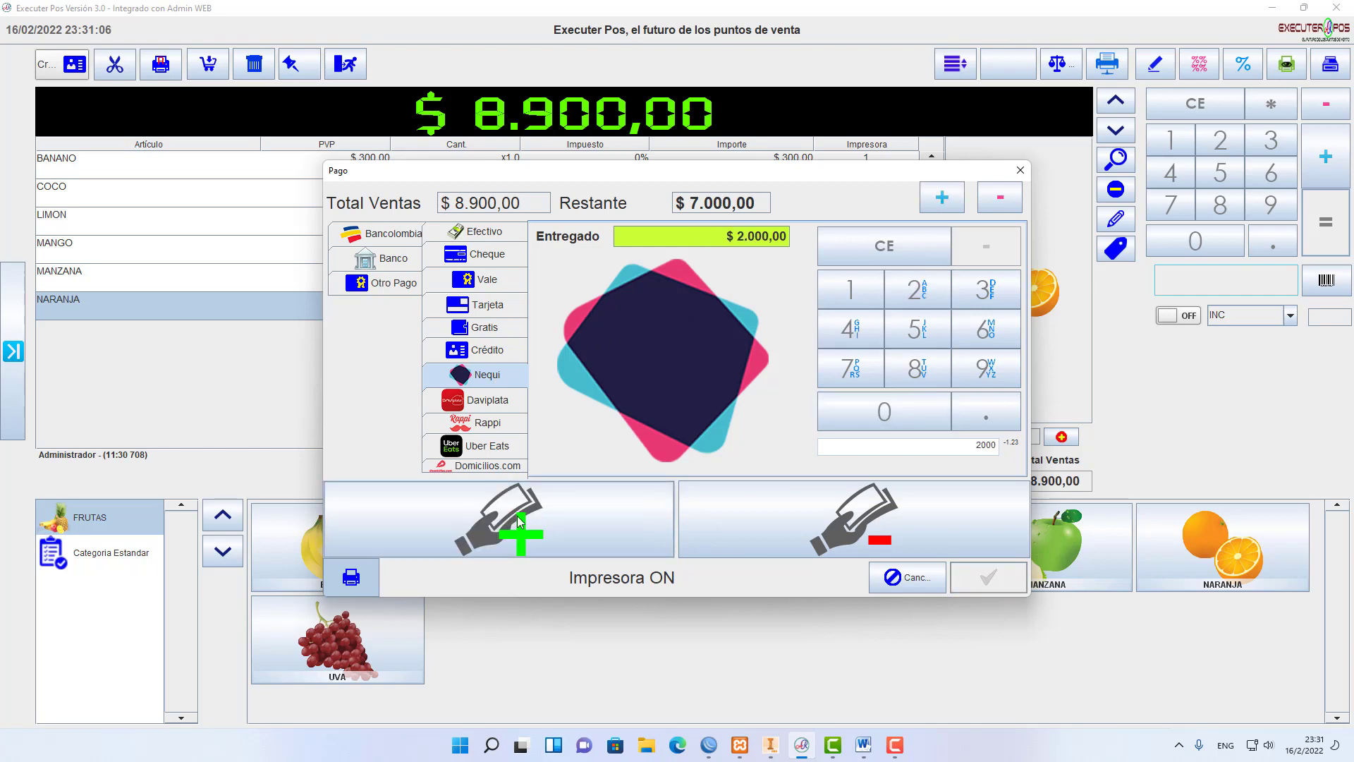
pyautogui.click(531, 534)
# - Add a partial payment of 1000 by Daviplata
pyautogui.click(505, 405)
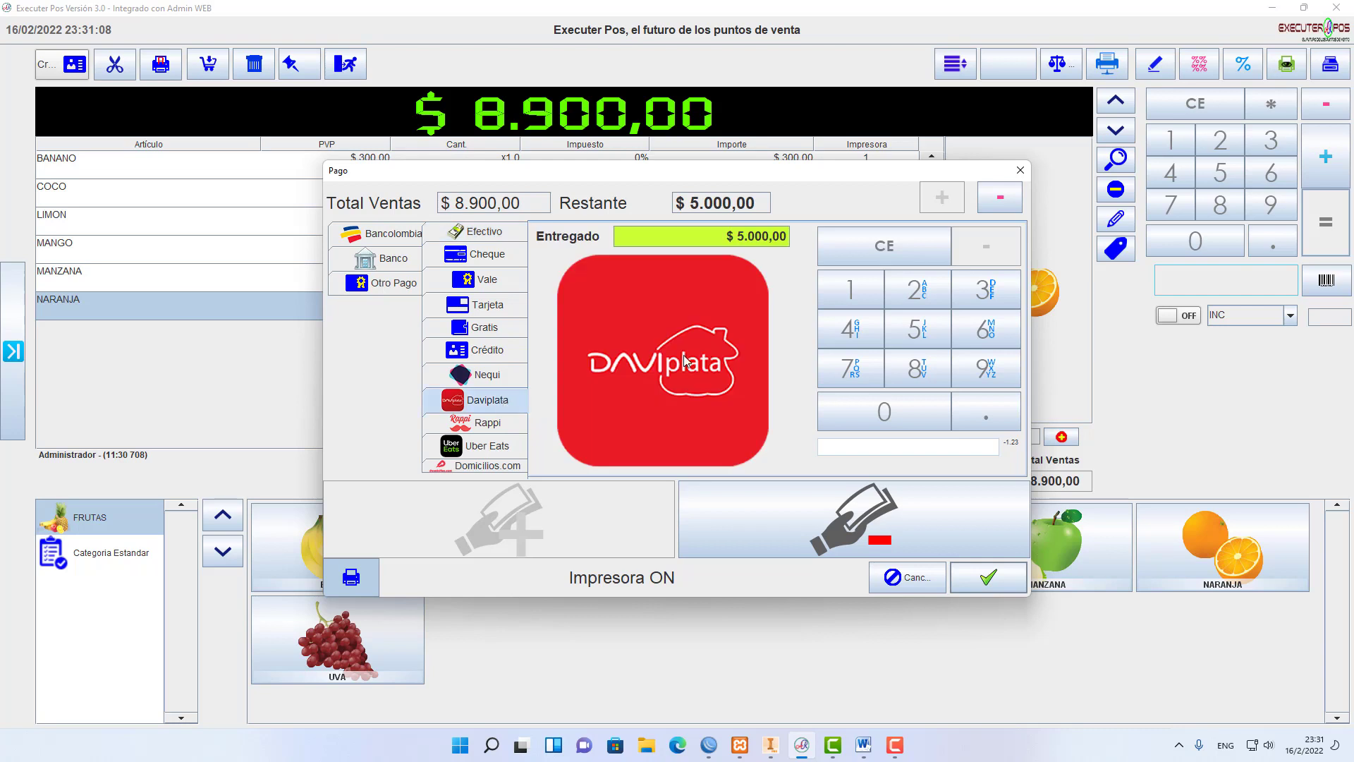
pyautogui.click(867, 300)
pyautogui.doubleClick(885, 409)
pyautogui.click(885, 409)
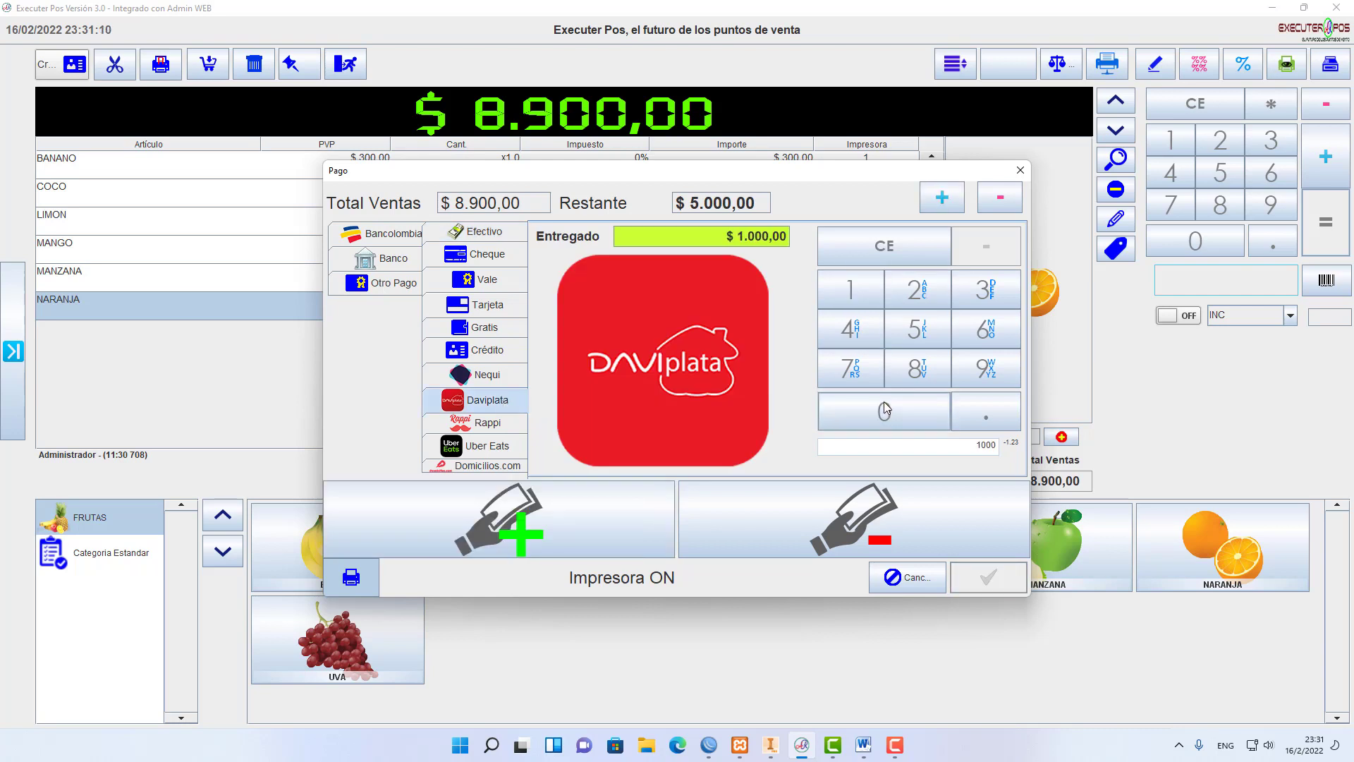
pyautogui.click(530, 528)
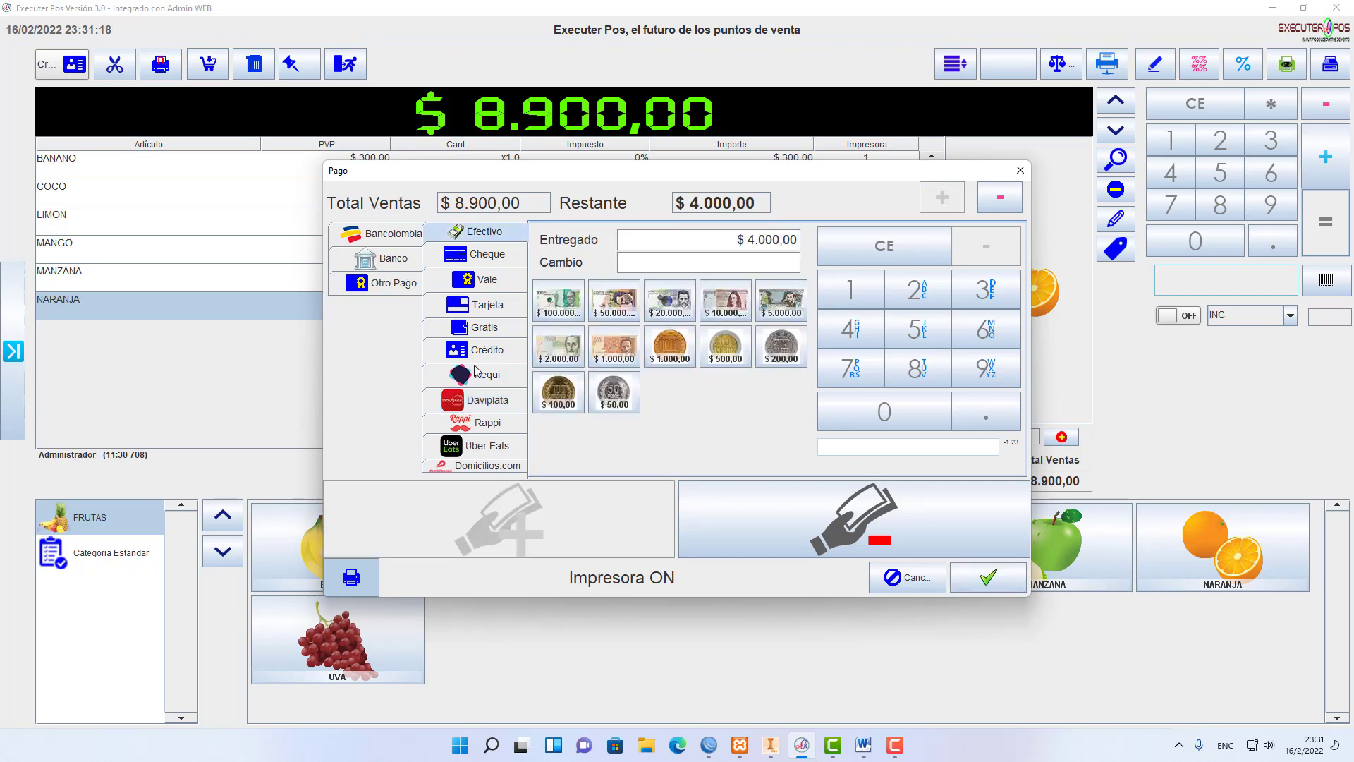
# - Pay the remaining amount by Tarjeta, complete the sale and dismiss the change message
pyautogui.click(497, 311)
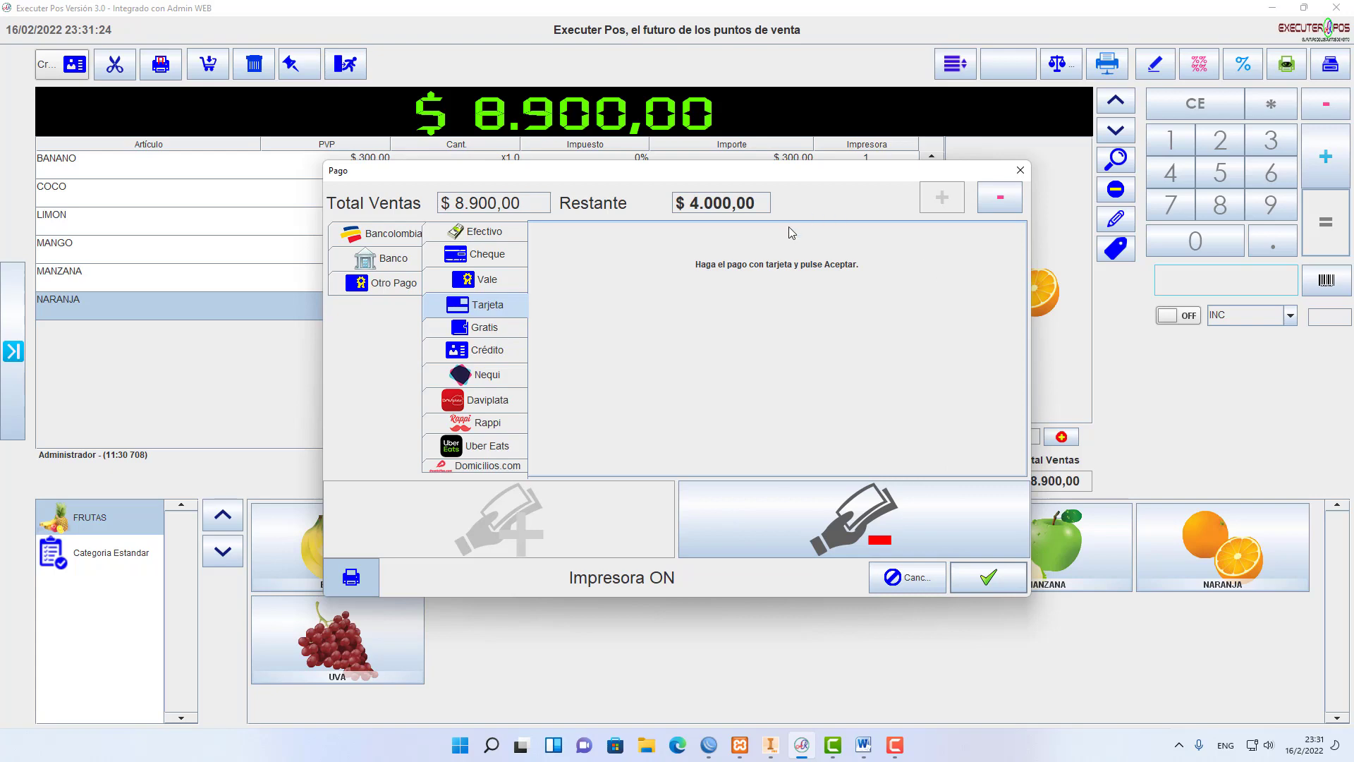
pyautogui.click(988, 579)
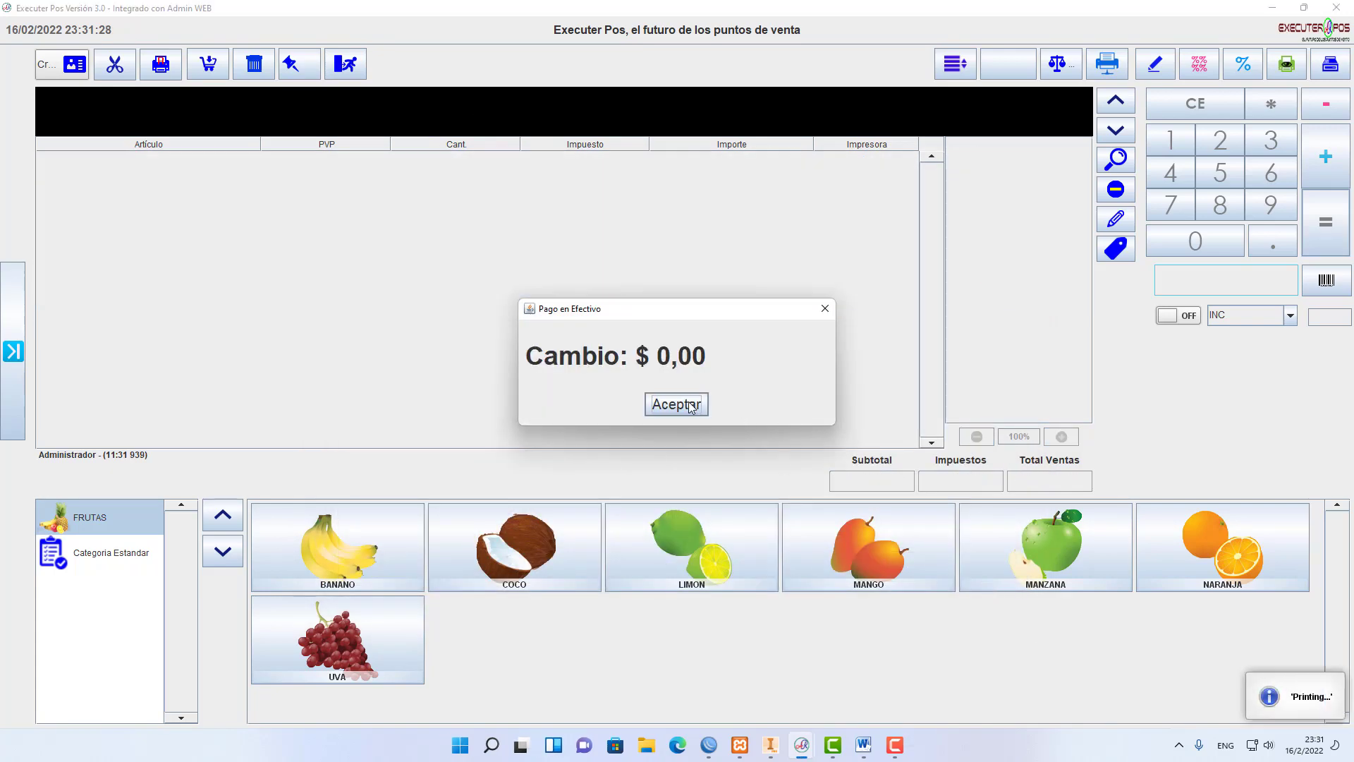
pyautogui.click(689, 406)
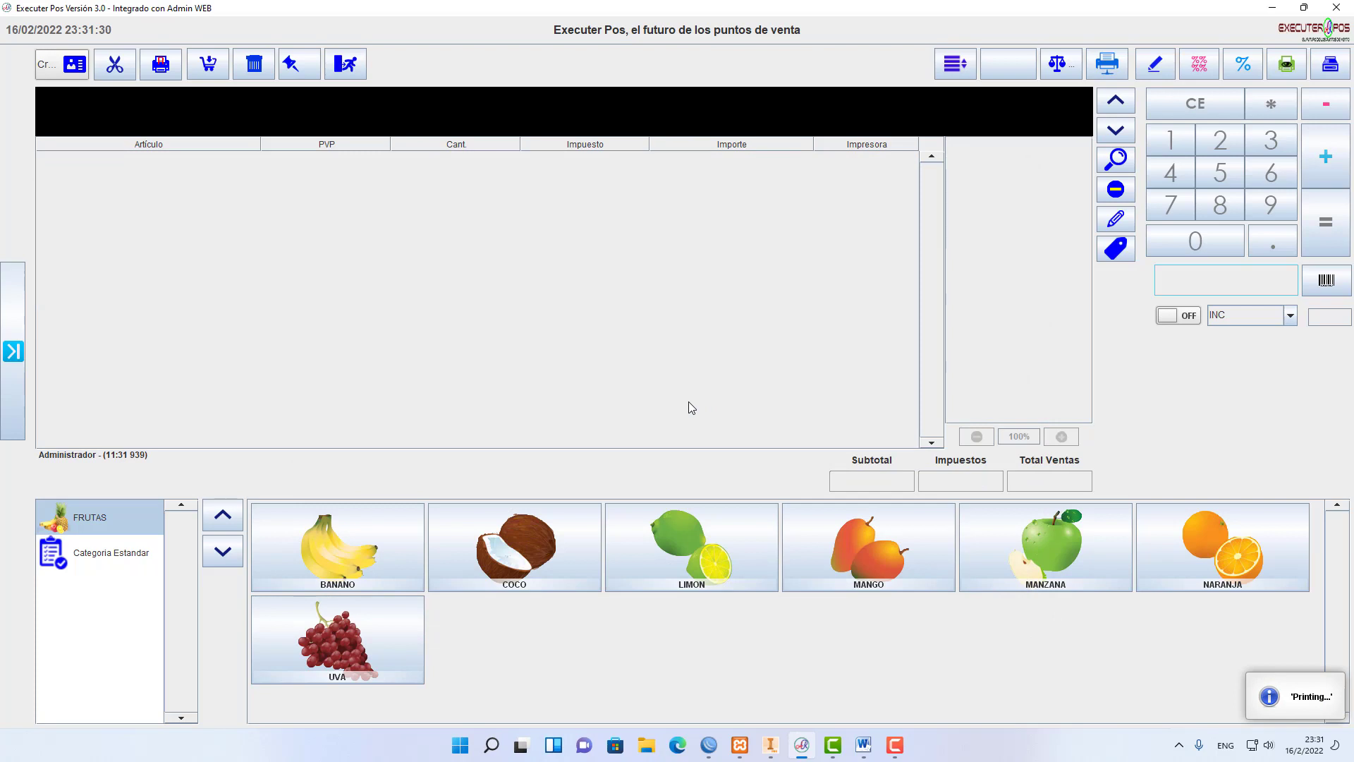
# - Examine the printed receipt's payment breakdown in Impresoras and return to the Ventas screen
pyautogui.click(14, 360)
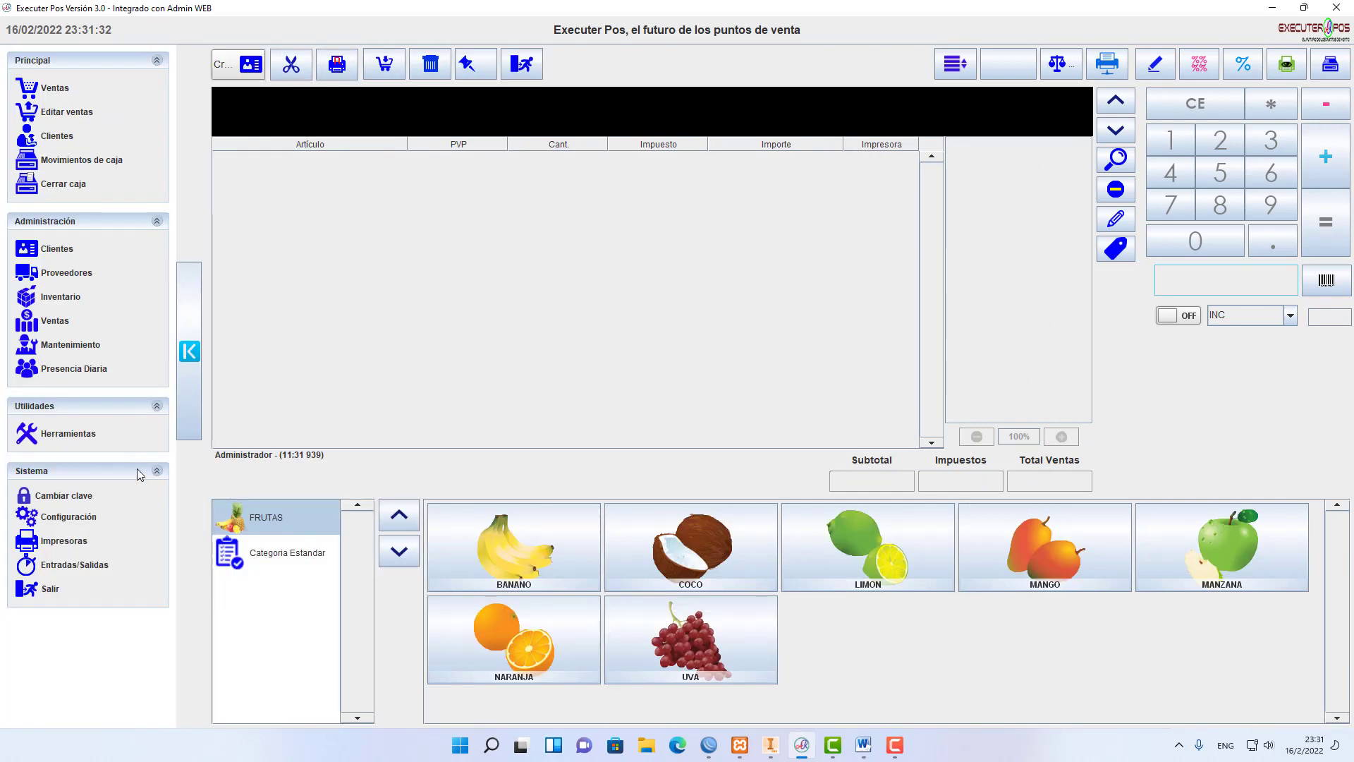
pyautogui.click(65, 541)
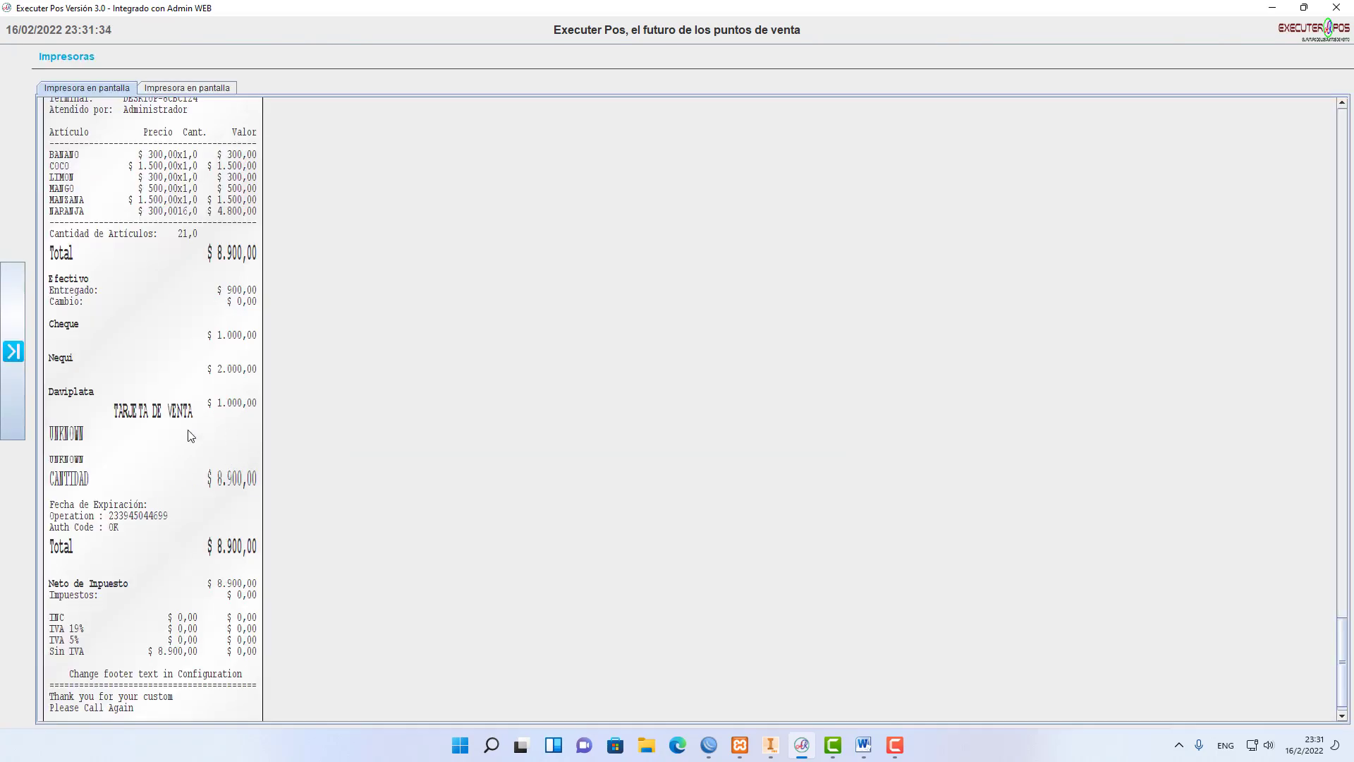
pyautogui.scroll(-1, 78, 326)
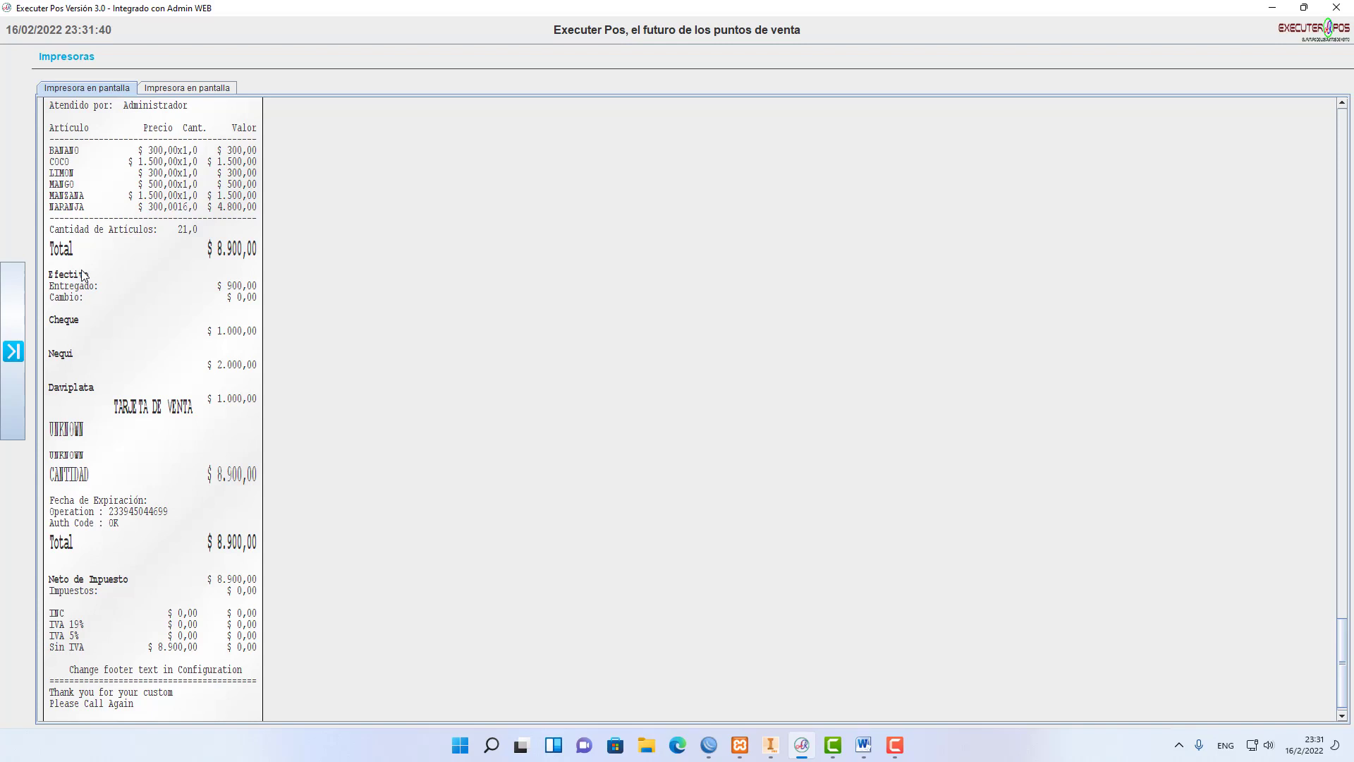
pyautogui.click(18, 332)
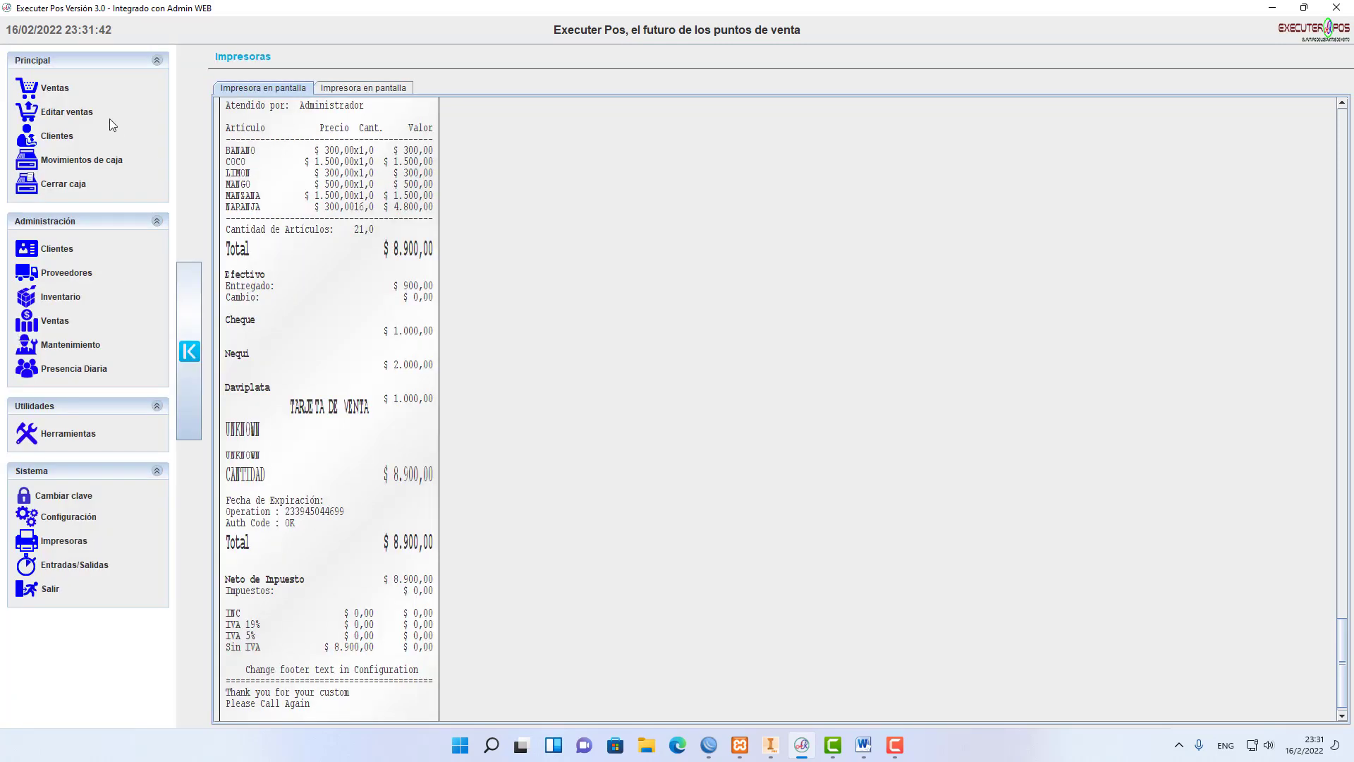
pyautogui.click(51, 86)
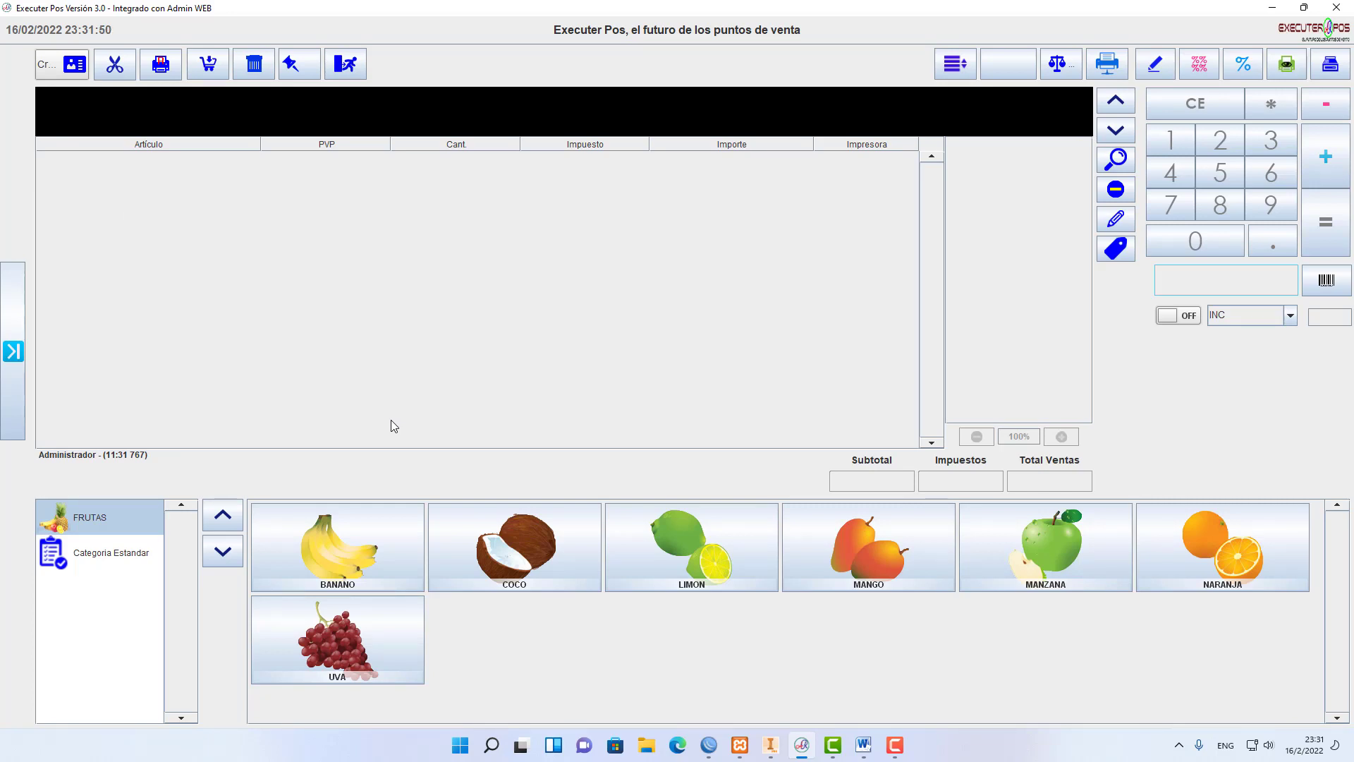
# - Switch to the Word document and go through its keyboard shortcut list, from creating a customer to moving up a line in the sales panel
pyautogui.click(865, 748)
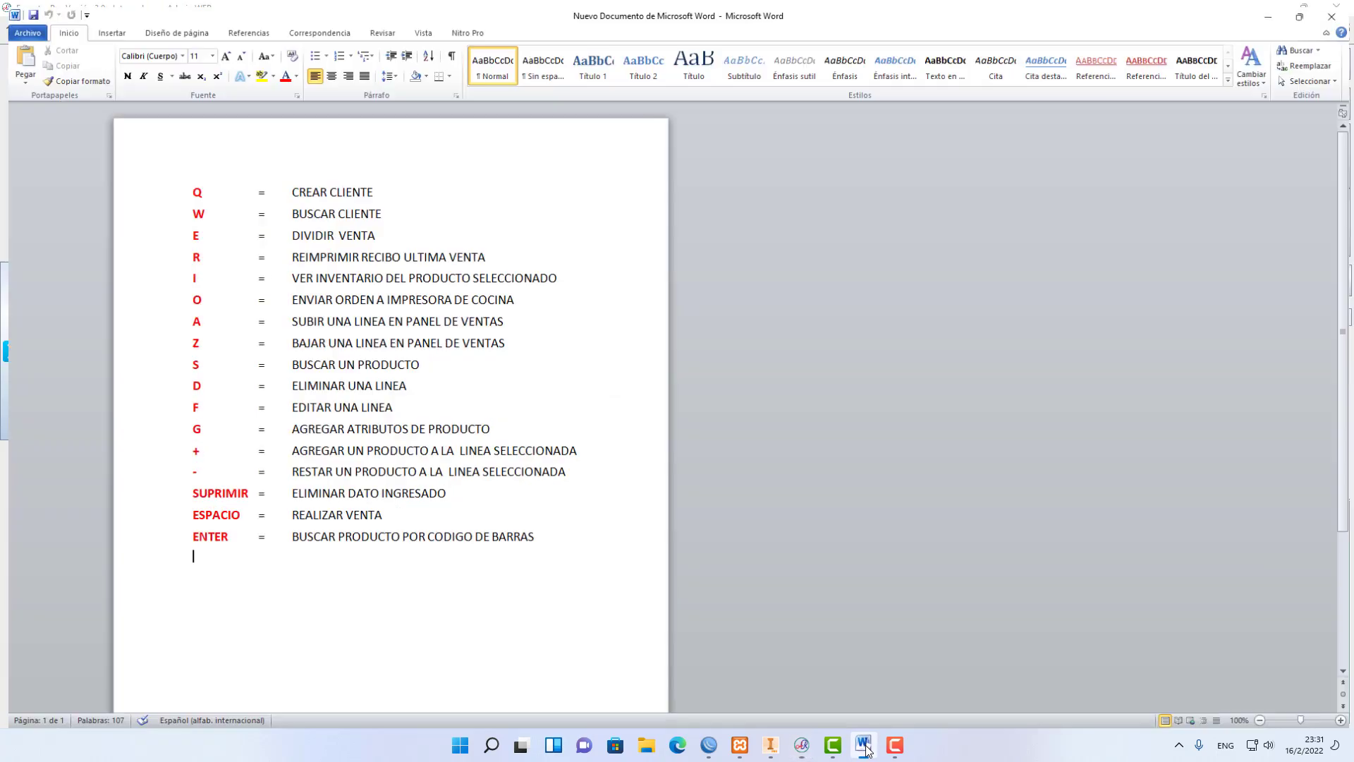
pyautogui.click(378, 185)
pyautogui.moveTo(197, 187)
pyautogui.mouseDown()
pyautogui.moveTo(185, 188)
pyautogui.moveTo(184, 209)
pyautogui.mouseUp()
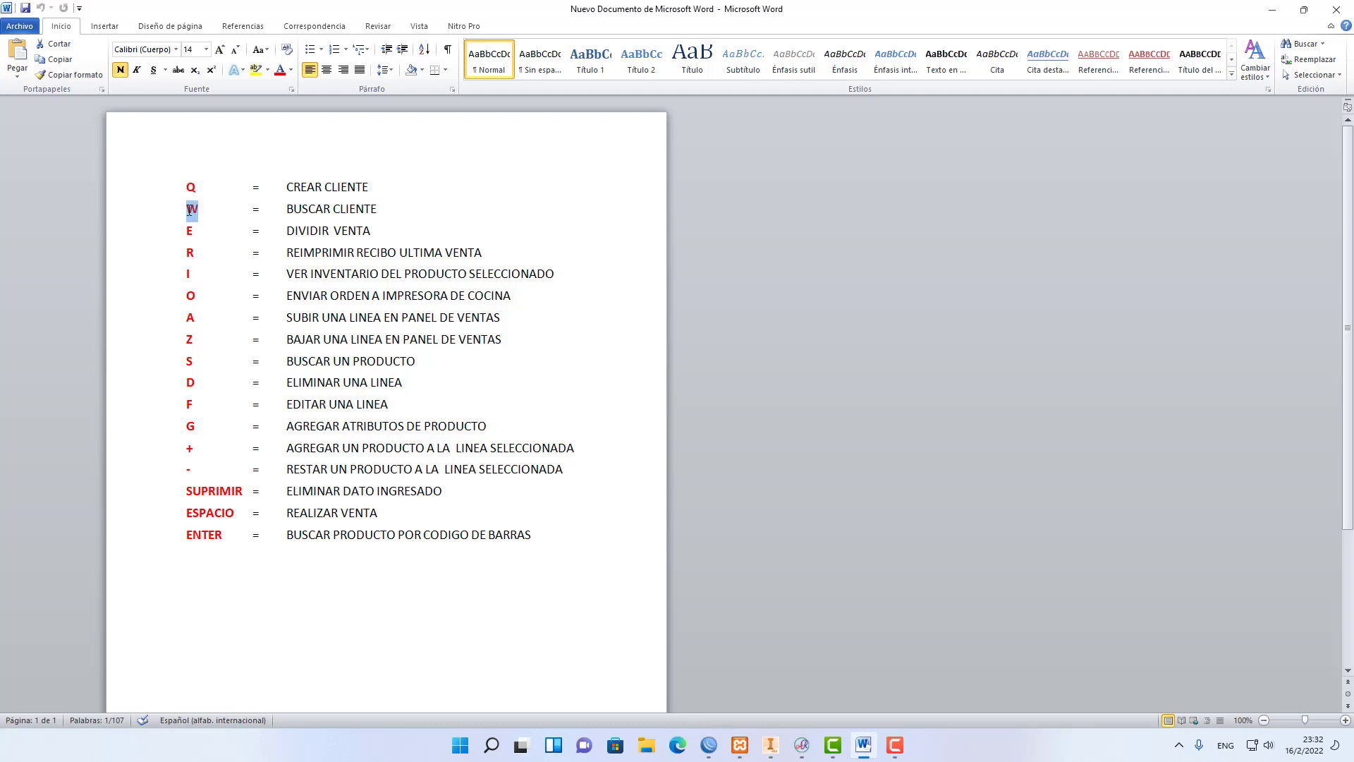
pyautogui.click(330, 210)
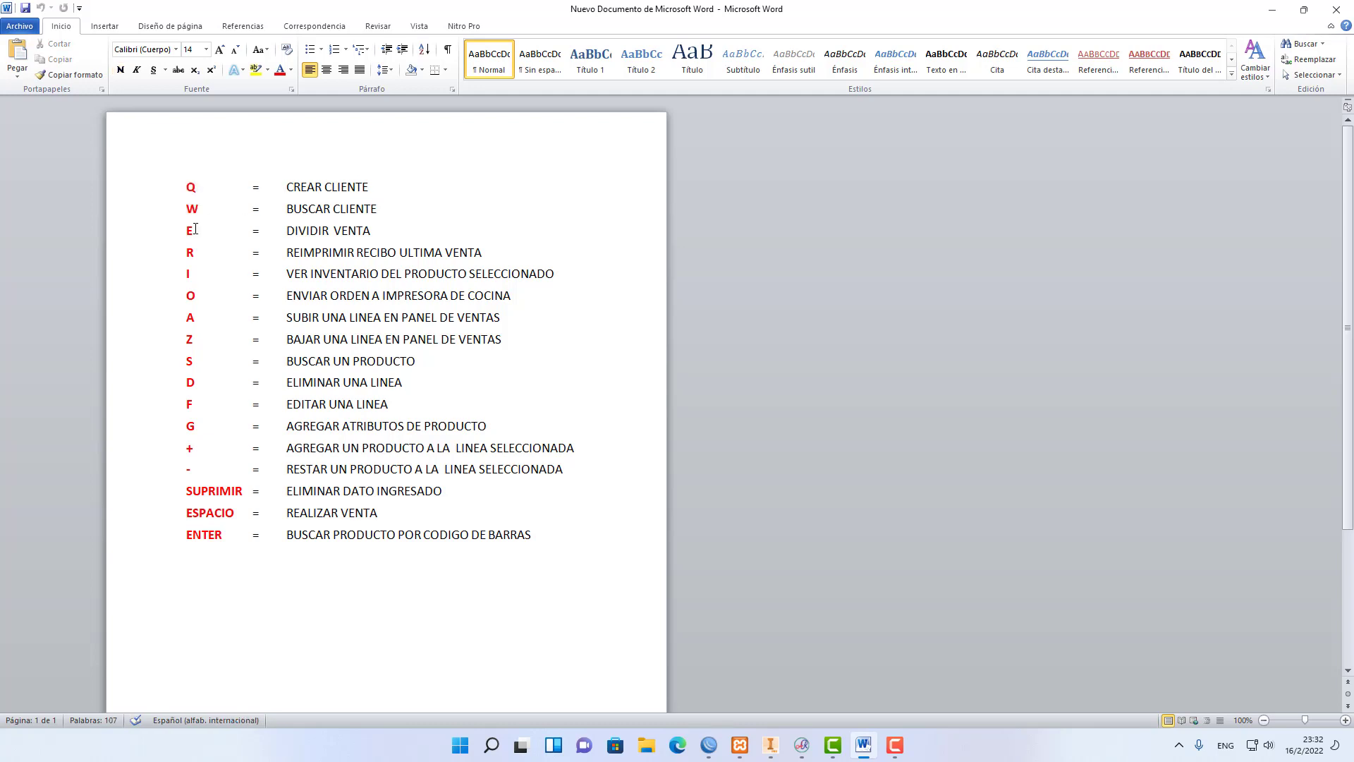
pyautogui.click(217, 240)
pyautogui.click(196, 253)
pyautogui.click(485, 253)
pyautogui.click(198, 273)
pyautogui.click(201, 295)
pyautogui.click(222, 318)
pyautogui.press('Home')
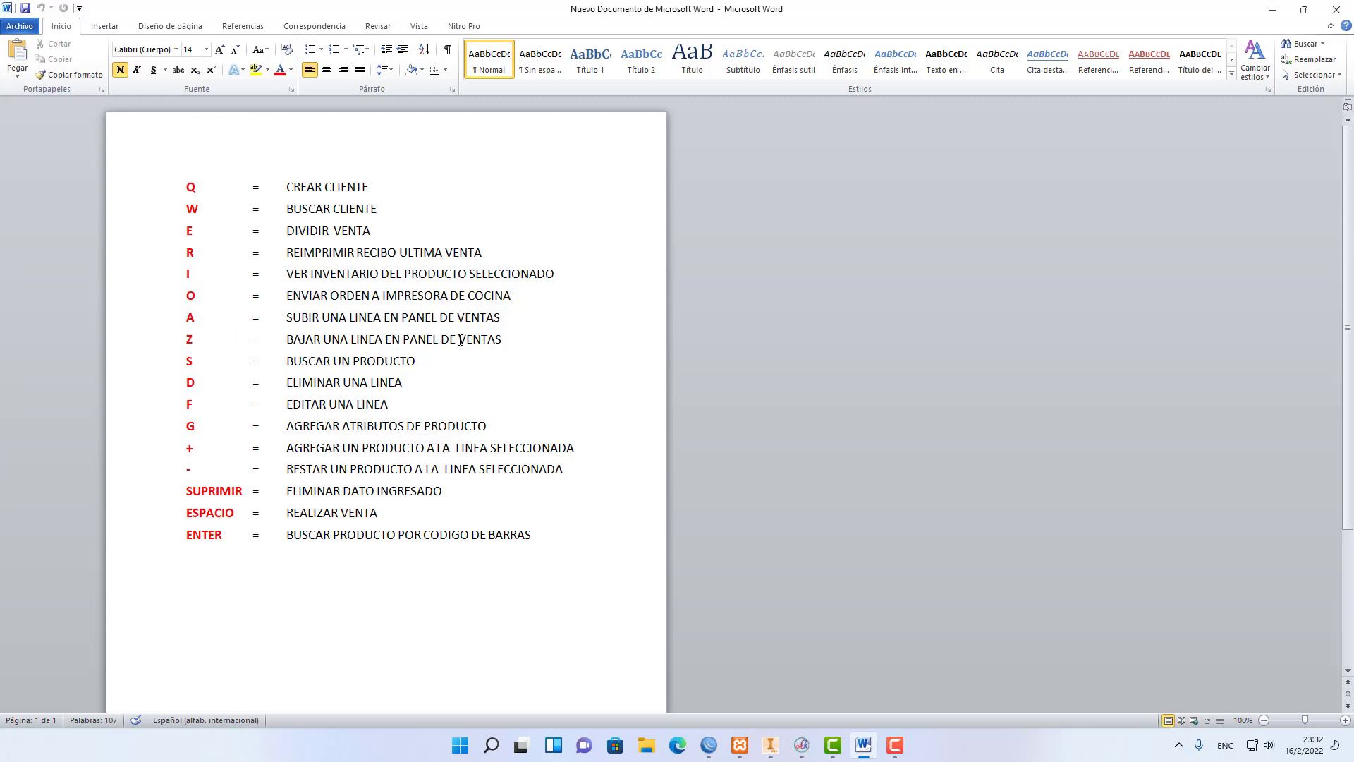